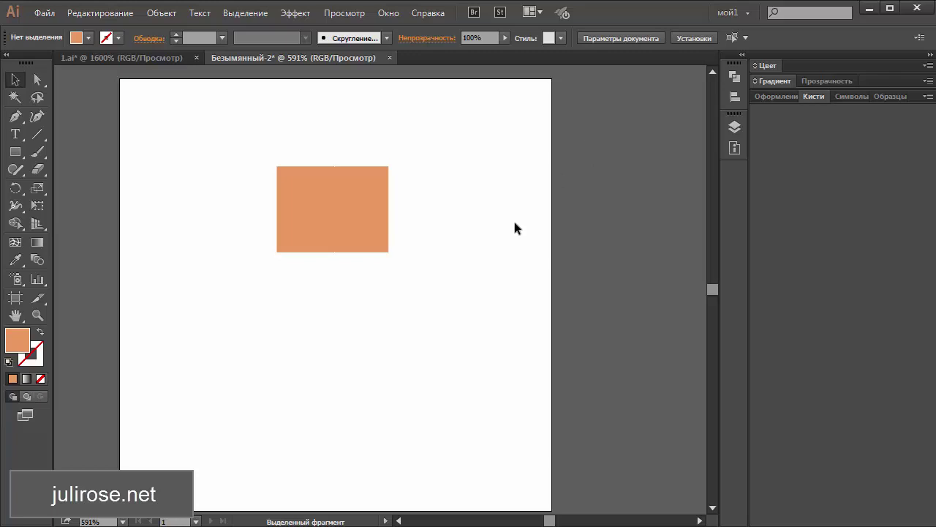
Move the orange rectangle up slightly and set its width to 20 pt, making a 20 × 20 pt square
drag(357, 190, 356, 166)
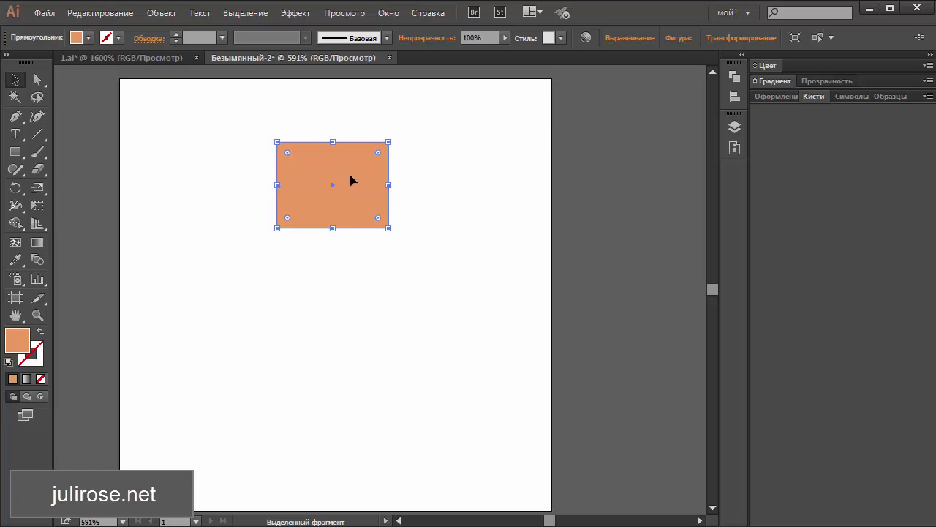
click(735, 41)
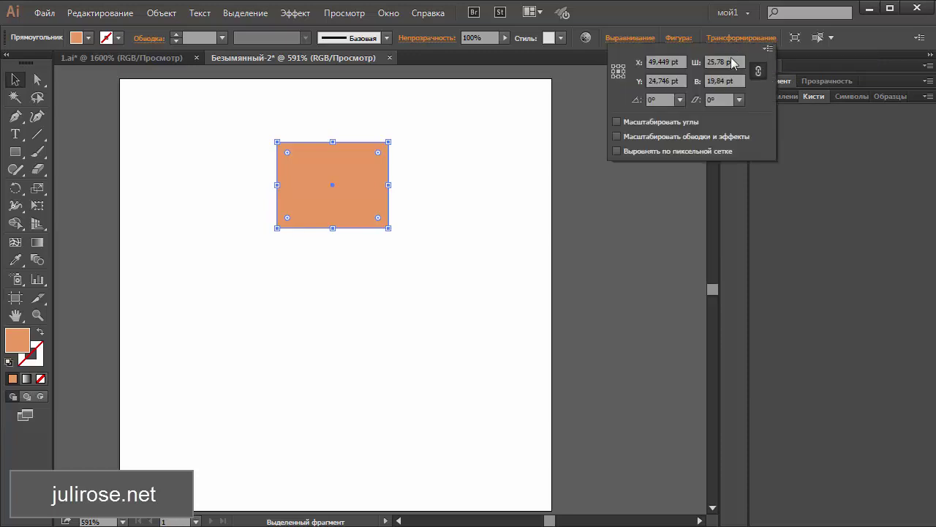
click(716, 62)
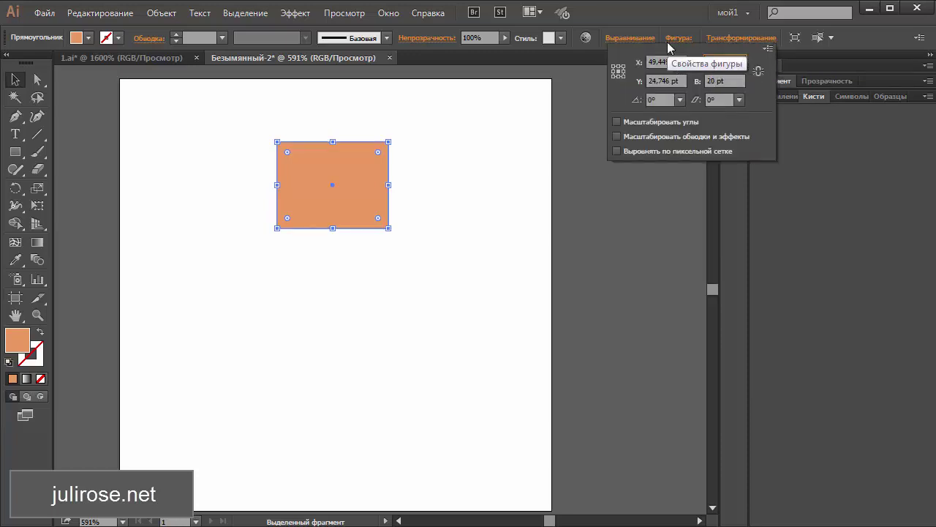
text(20)
key(Tab)
key(Return)
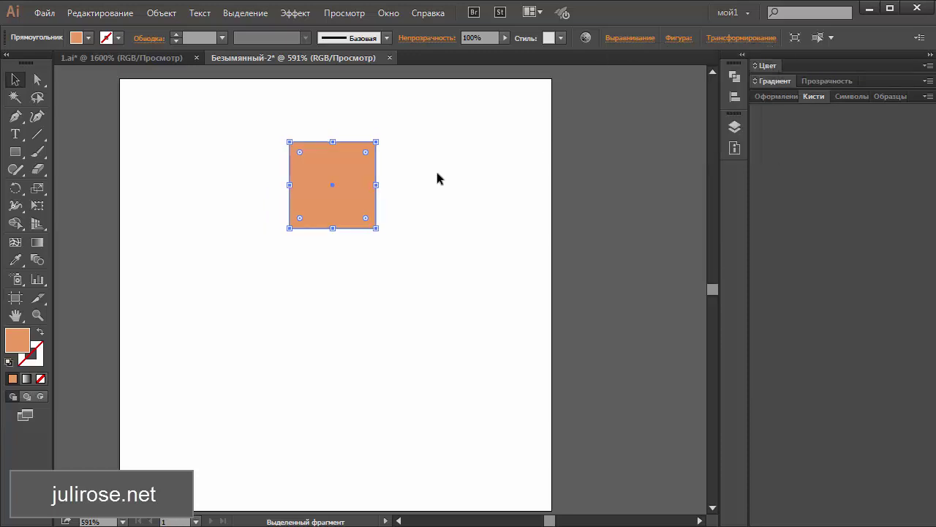
click(436, 168)
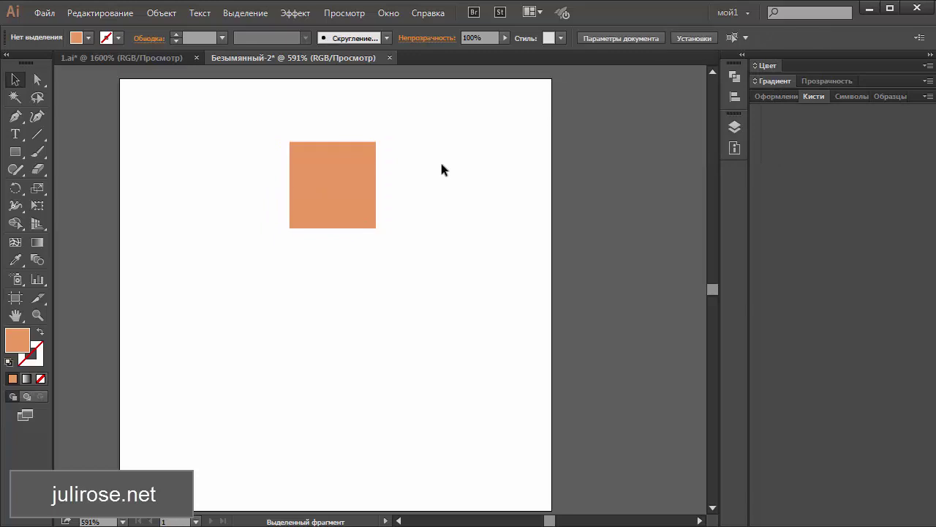
Copy the orange square below itself and nudge the copy up to overlap
click(357, 183)
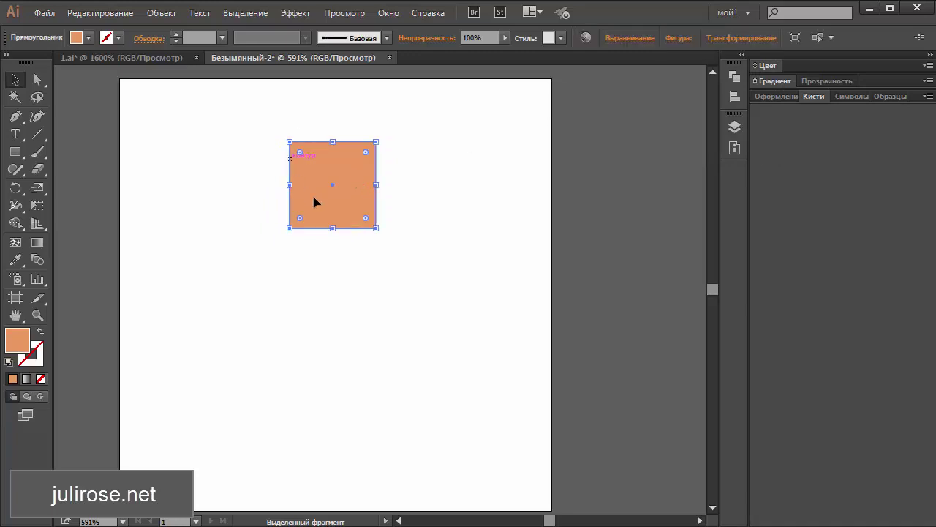
mouse_move(346, 180)
mouse_down()
mouse_move(354, 266)
mouse_move(345, 345)
mouse_up()
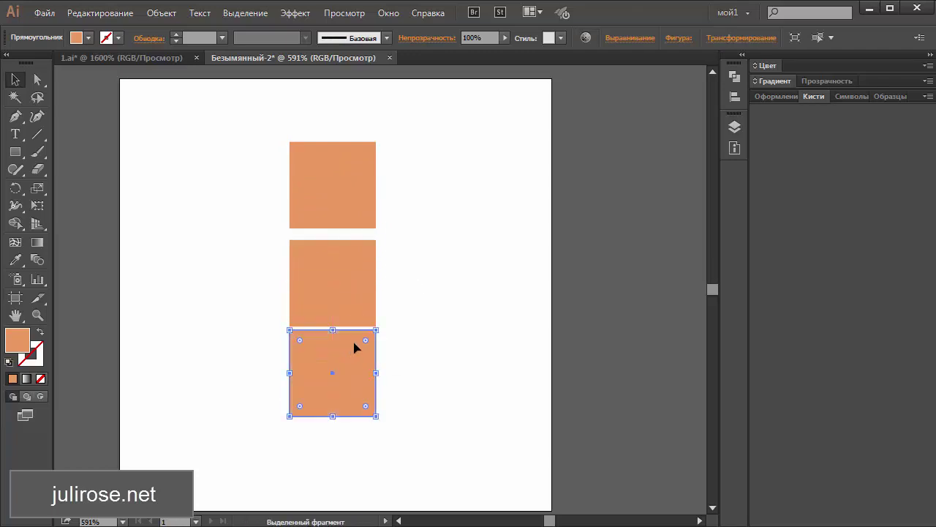
key(Up)
key(Up)
key(Up)
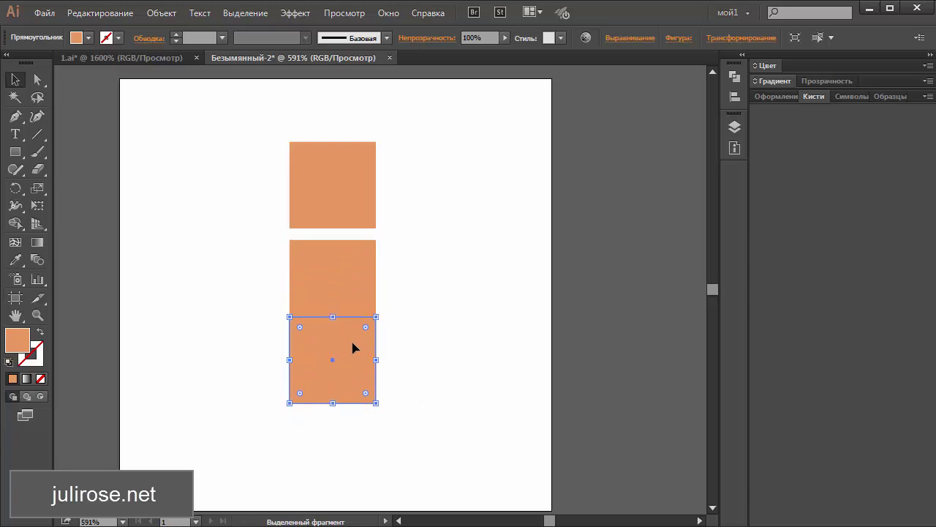
click(421, 293)
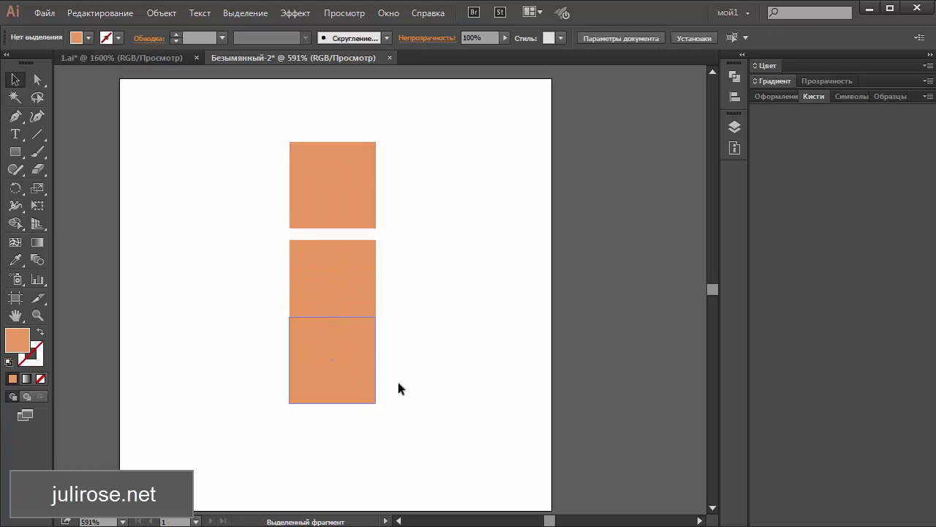
Widen the two lower squares and the top square to matching widths
drag(414, 271, 351, 370)
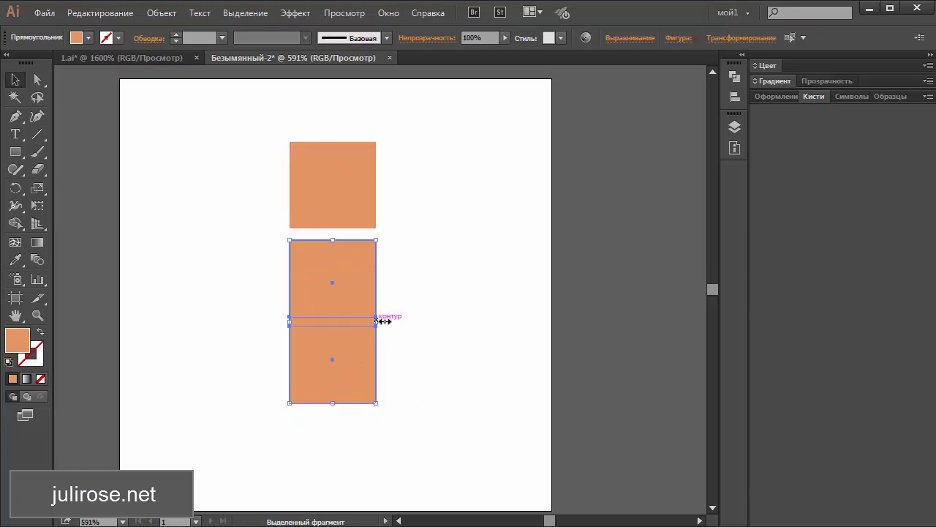
drag(376, 320, 393, 320)
click(355, 203)
drag(376, 185, 390, 185)
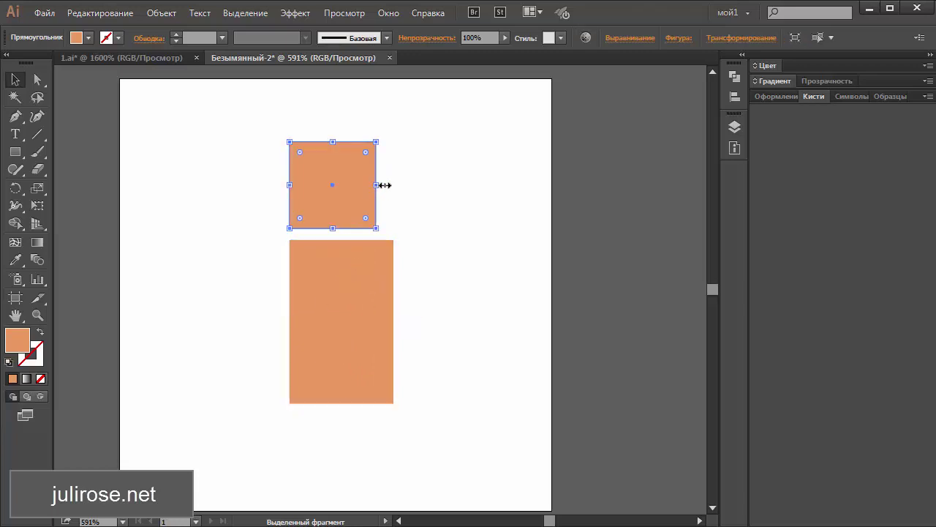
click(474, 193)
drag(447, 172, 335, 361)
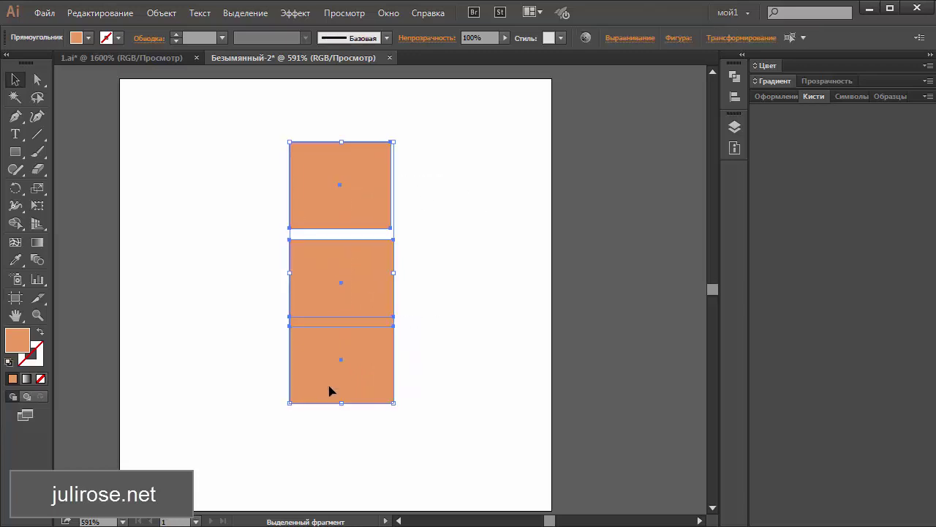
click(444, 295)
drag(444, 294, 357, 363)
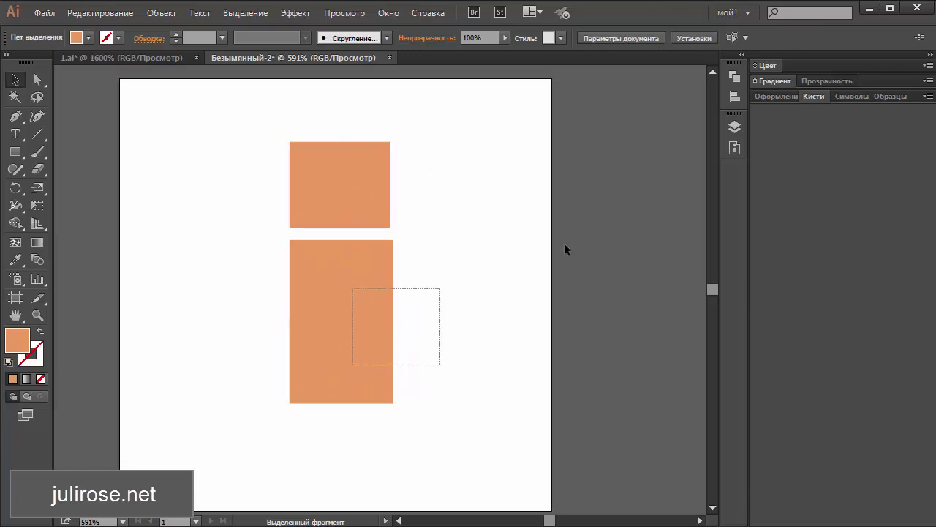
Unite the two lower squares into one tall rectangle with Pathfinder
click(742, 62)
click(612, 65)
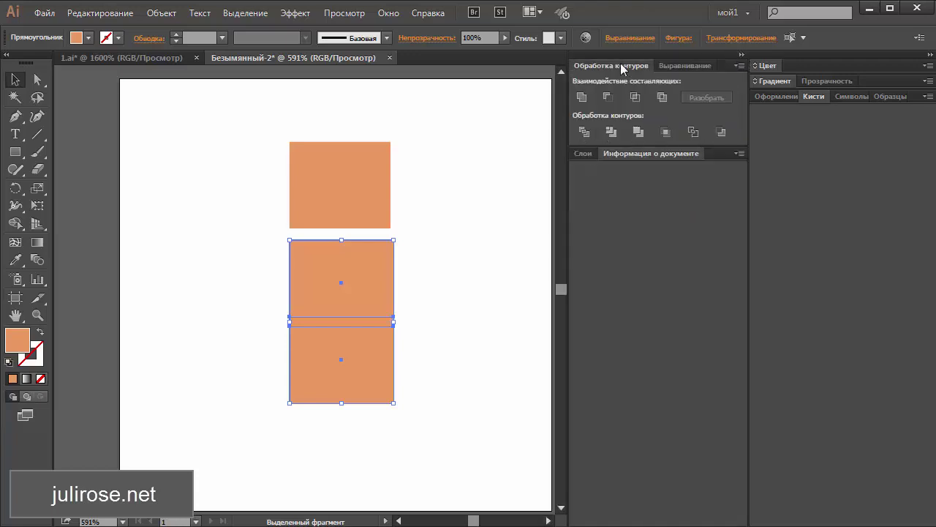
click(581, 96)
click(435, 193)
Move both orange shapes over to the left of the artboard
mouse_move(435, 192)
mouse_down()
mouse_move(329, 376)
mouse_move(205, 373)
mouse_up()
click(384, 339)
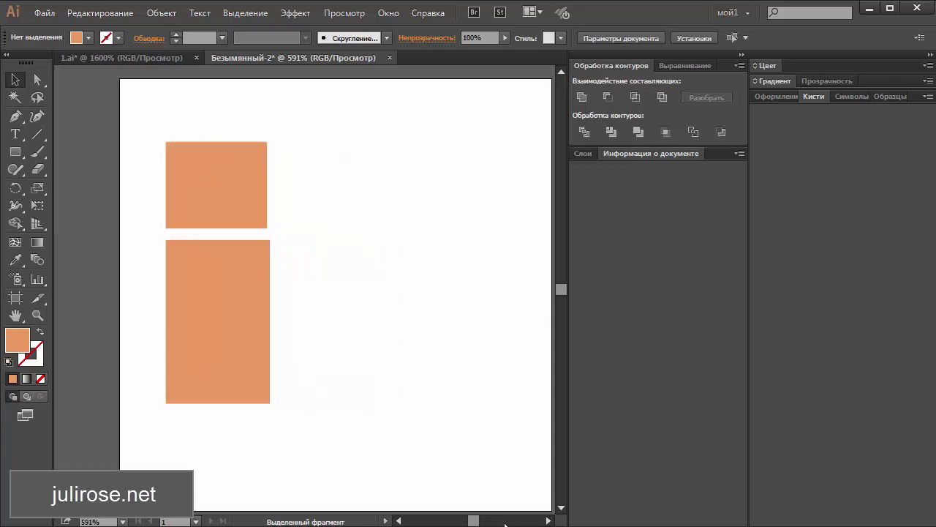
click(742, 53)
click(16, 151)
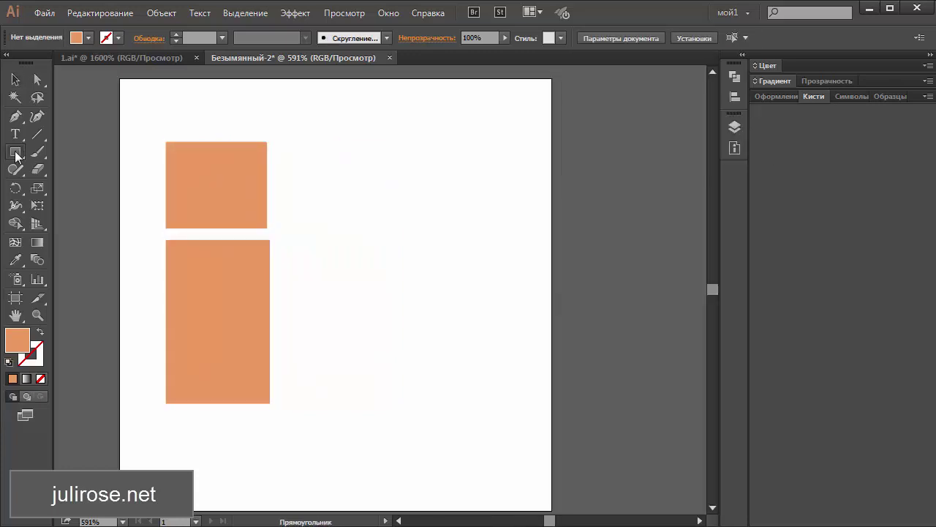
Draw an orange circle to the right of the square with the Ellipse tool
drag(16, 151, 72, 186)
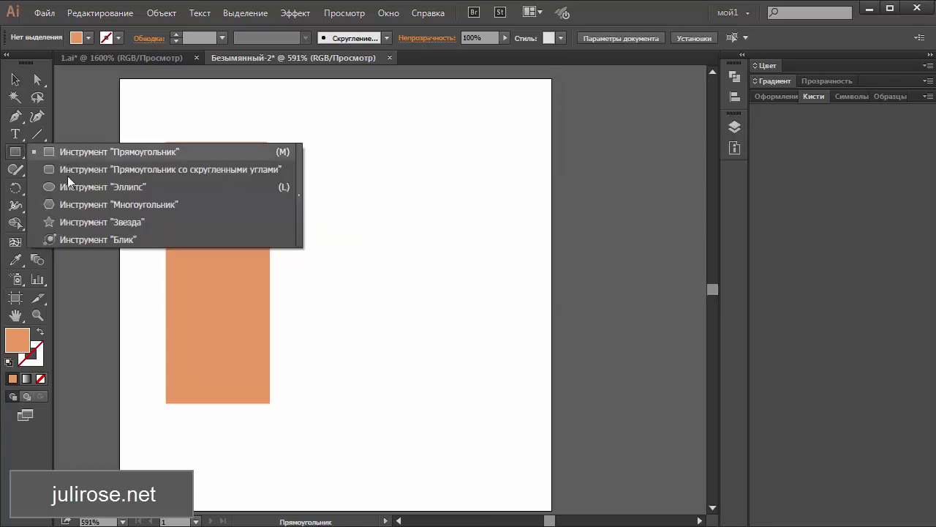
mouse_move(301, 143)
mouse_down()
mouse_move(390, 213)
mouse_move(380, 185)
mouse_up()
key(v)
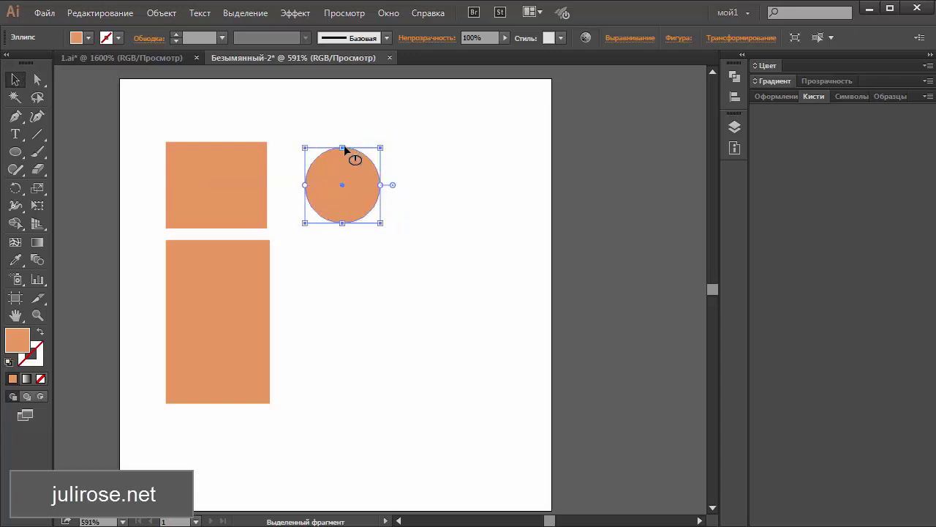
click(347, 144)
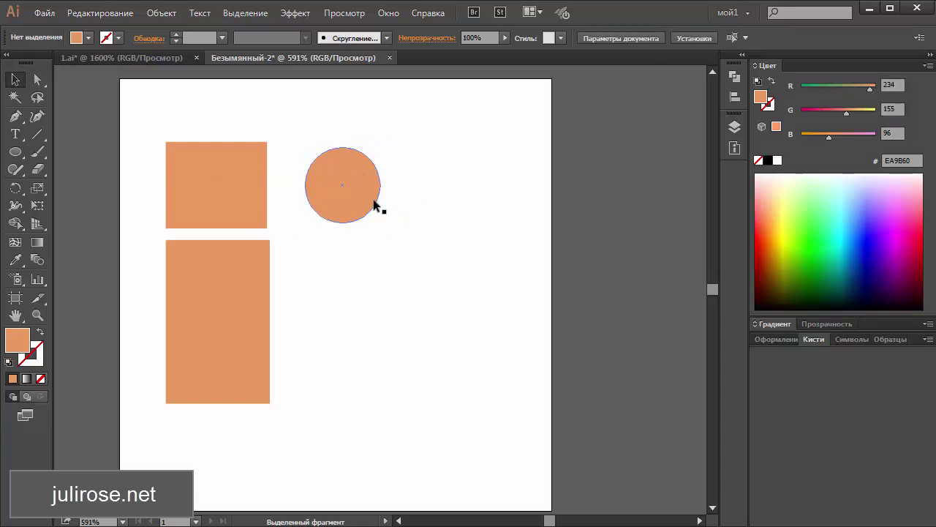
Draw a tall rounded rectangle to the right of the circle
click(16, 152)
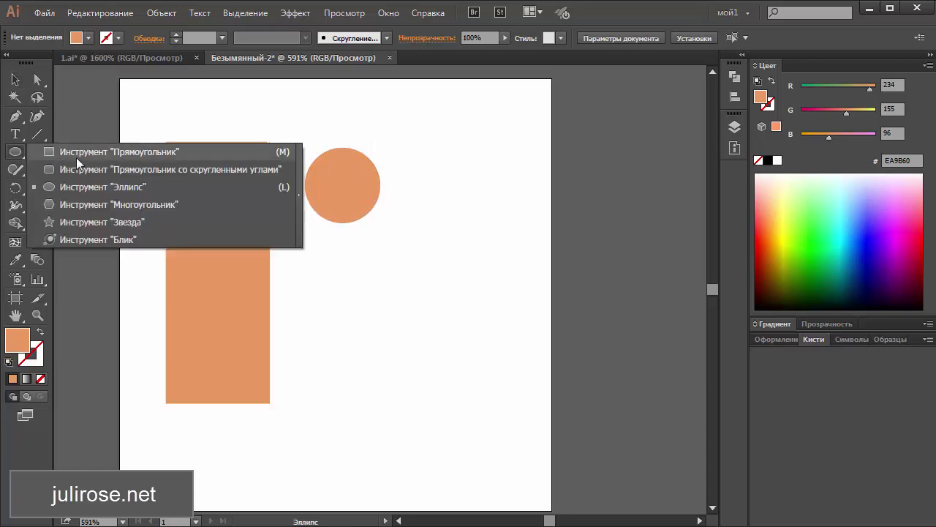
click(78, 168)
drag(450, 191, 489, 239)
Move the circle right and place the rounded shape beside the square
click(15, 79)
click(365, 191)
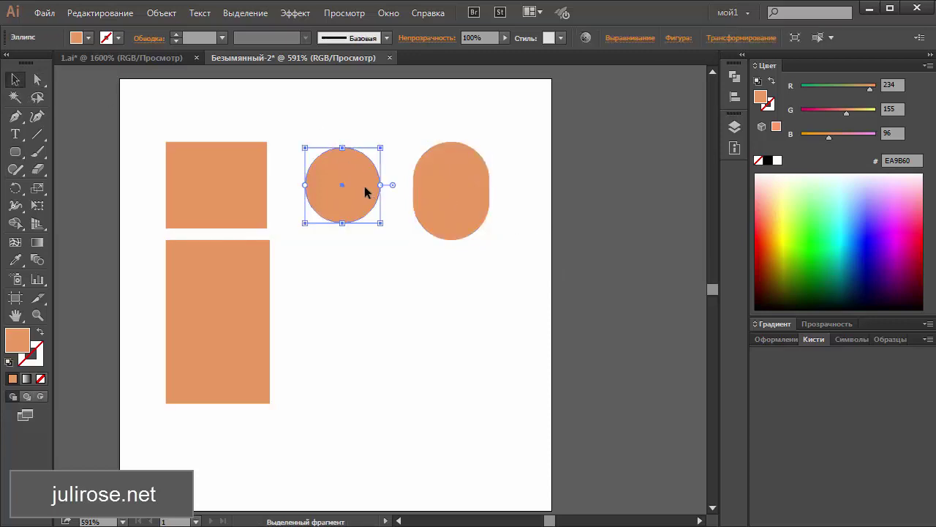
drag(366, 192, 528, 205)
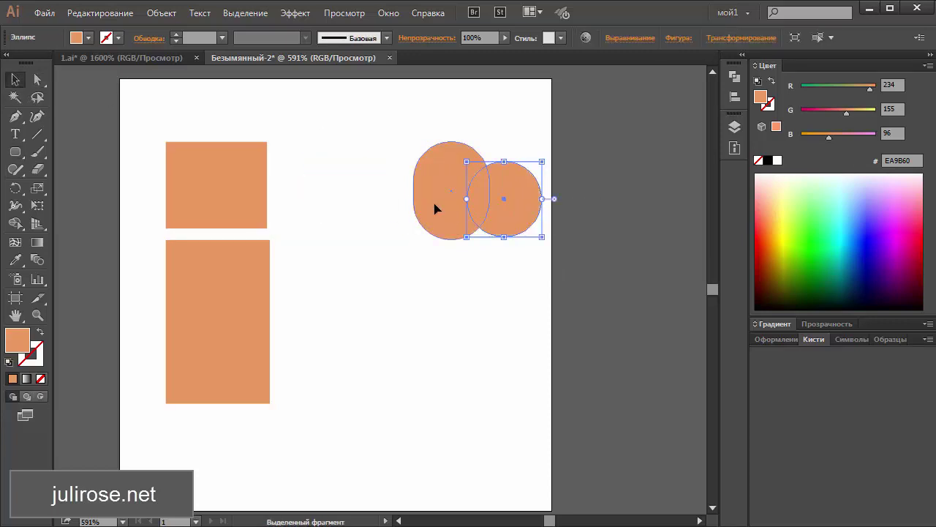
mouse_move(440, 207)
mouse_down()
mouse_move(319, 196)
mouse_move(351, 196)
mouse_up()
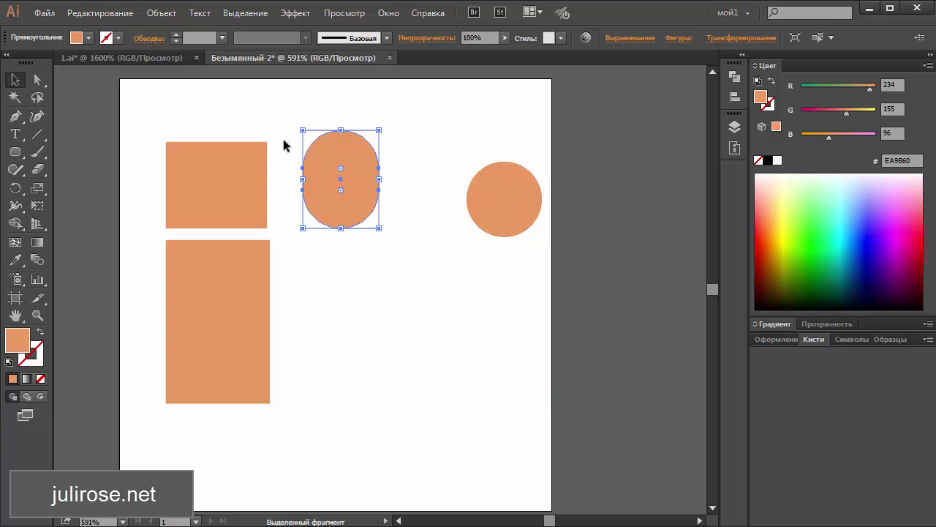
Shrink the right circle to a small oval and colour it dark brown
click(525, 203)
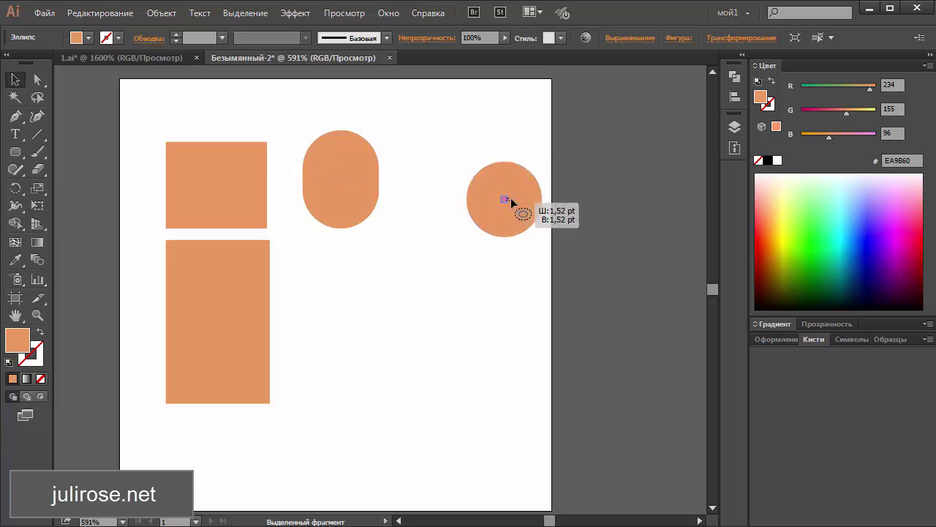
mouse_move(542, 199)
mouse_down()
mouse_move(506, 187)
mouse_move(504, 170)
mouse_move(493, 195)
mouse_move(352, 152)
mouse_up()
click(769, 286)
click(373, 139)
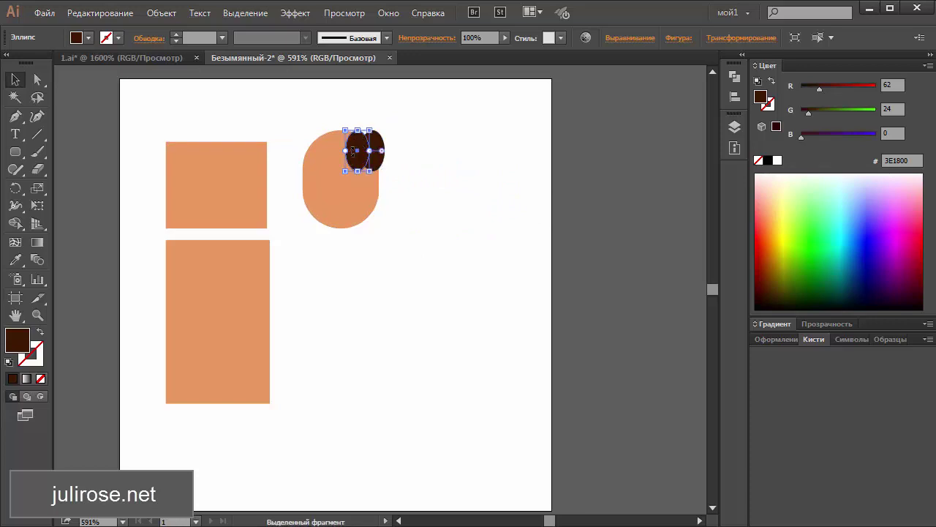
Pull the dark oval's anchors into a pointed hair cap curved to fit the head
key(a)
drag(345, 150, 297, 146)
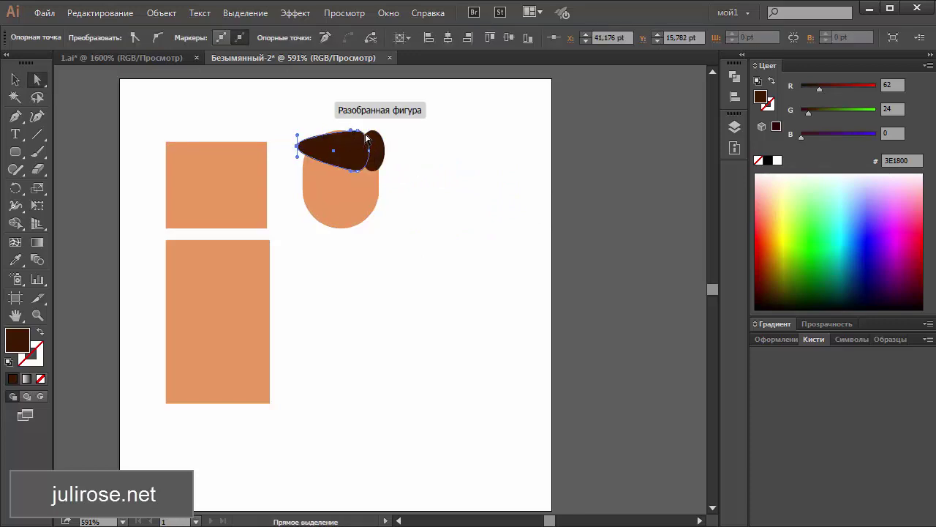
mouse_move(357, 133)
mouse_down()
mouse_move(346, 125)
mouse_move(365, 122)
mouse_up()
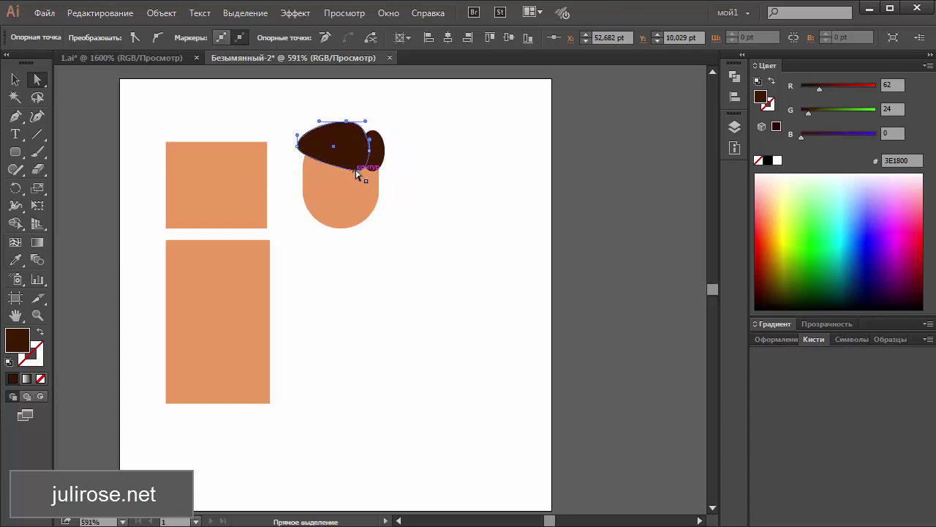
drag(357, 172, 347, 173)
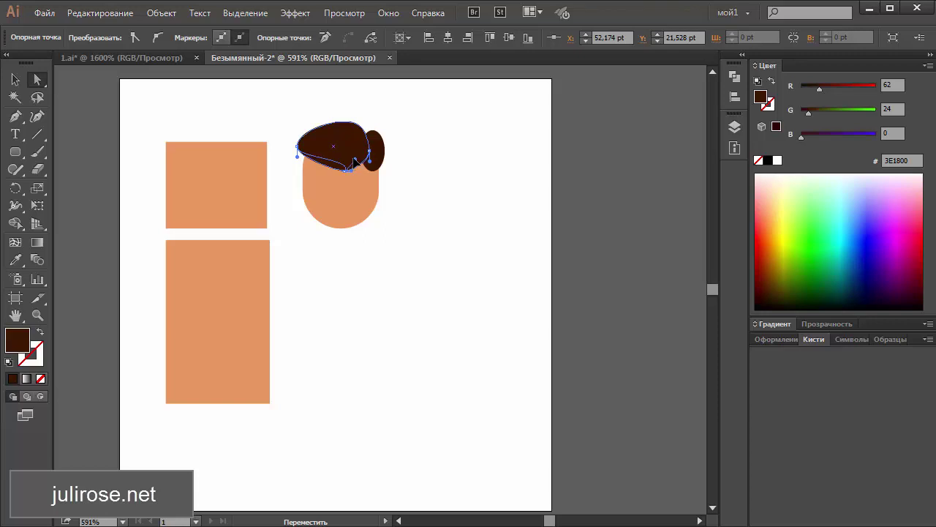
Drag the hair cap's lower-left anchor down and left to reshape its edge
click(324, 157)
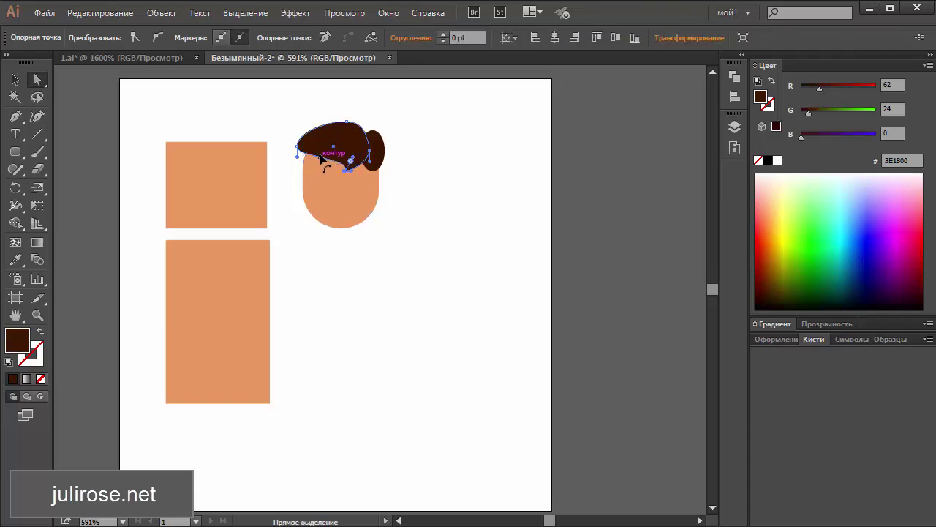
click(323, 157)
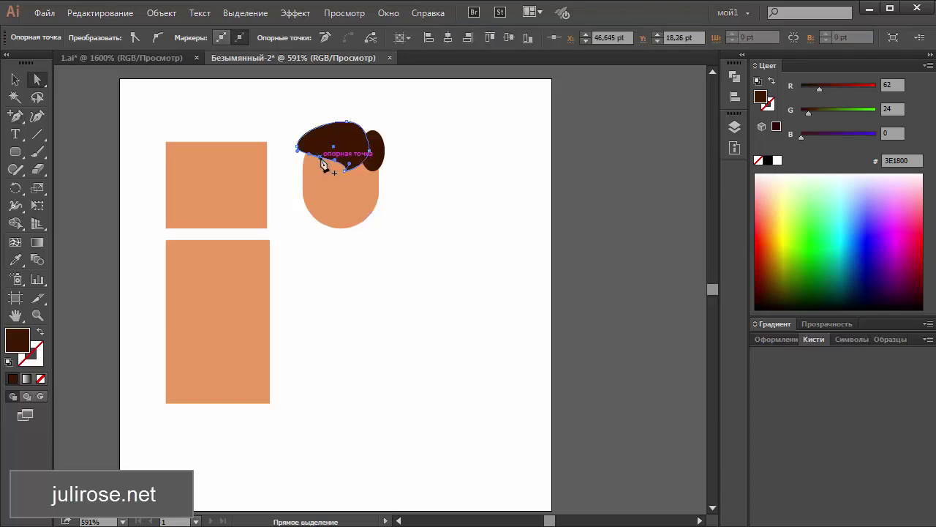
drag(321, 159, 299, 178)
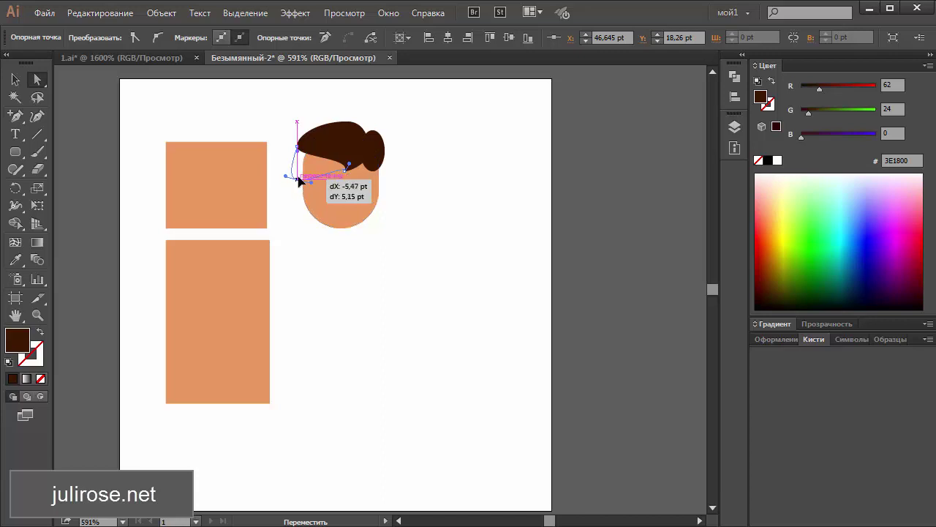
drag(298, 178, 303, 174)
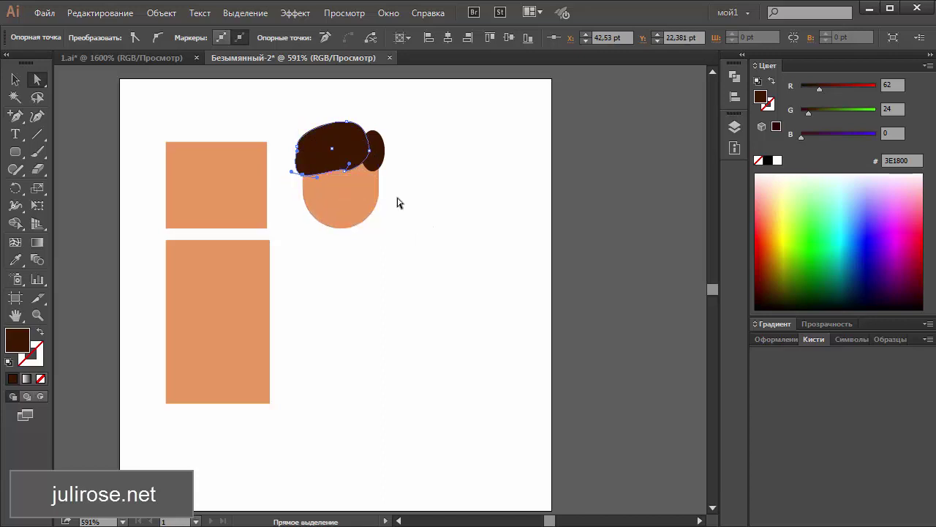
Shift the bun's bottom point right and pull its right side up into a teardrop lock
click(380, 155)
click(373, 171)
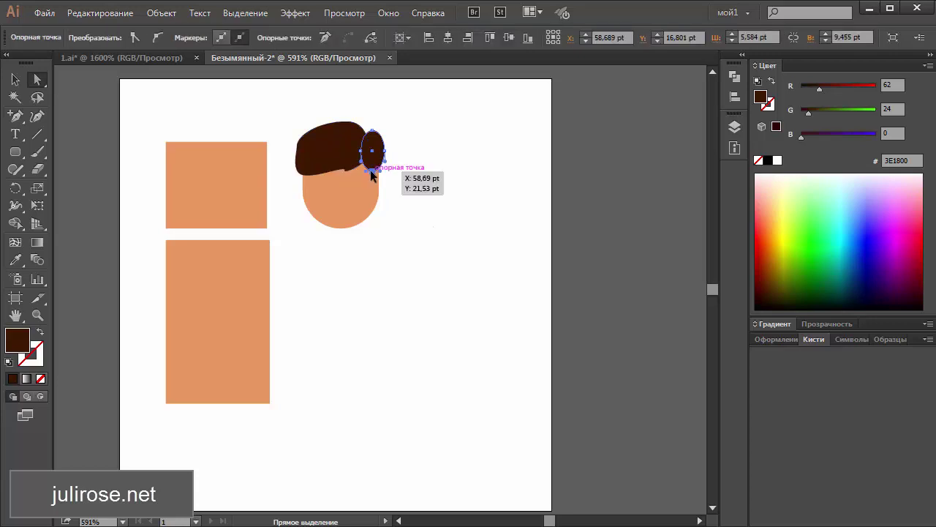
drag(374, 171, 386, 172)
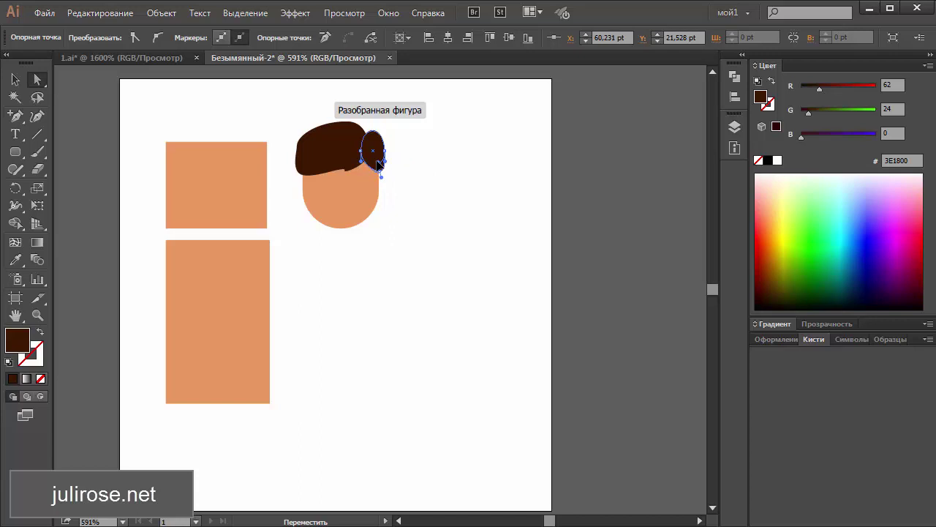
drag(385, 155, 382, 148)
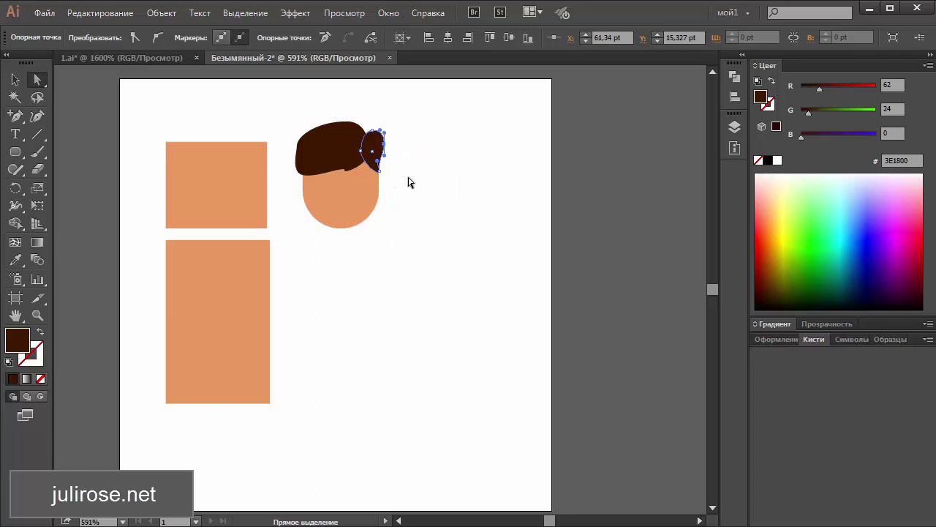
click(410, 182)
click(351, 153)
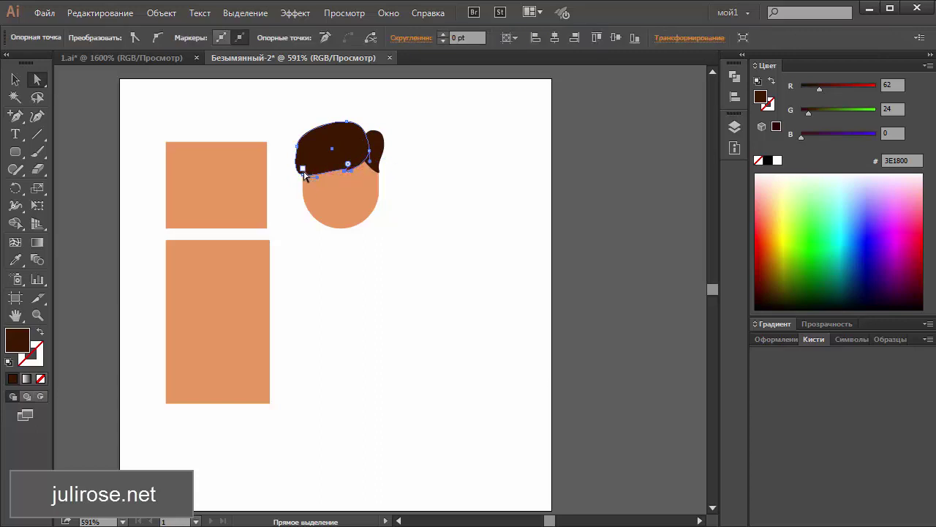
click(376, 150)
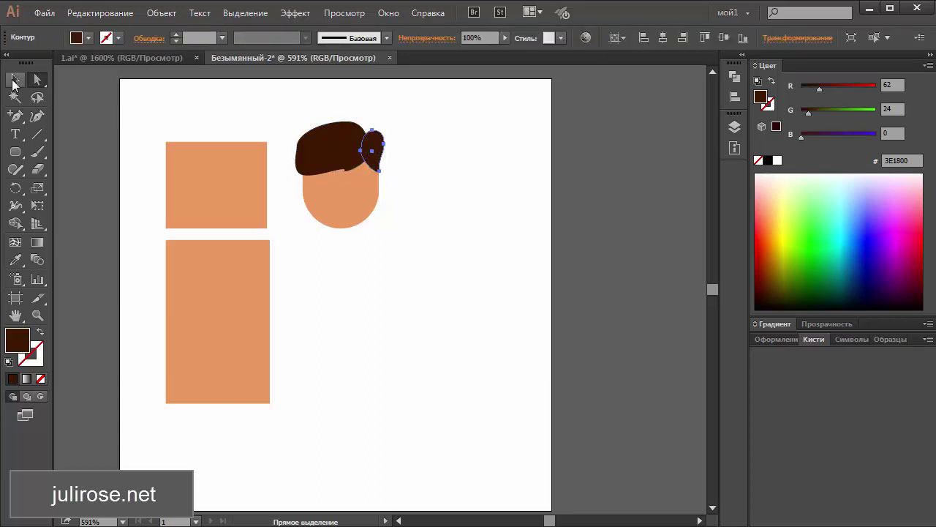
Reflect a copy of the hair lock across the face centre onto the head's left side
click(16, 79)
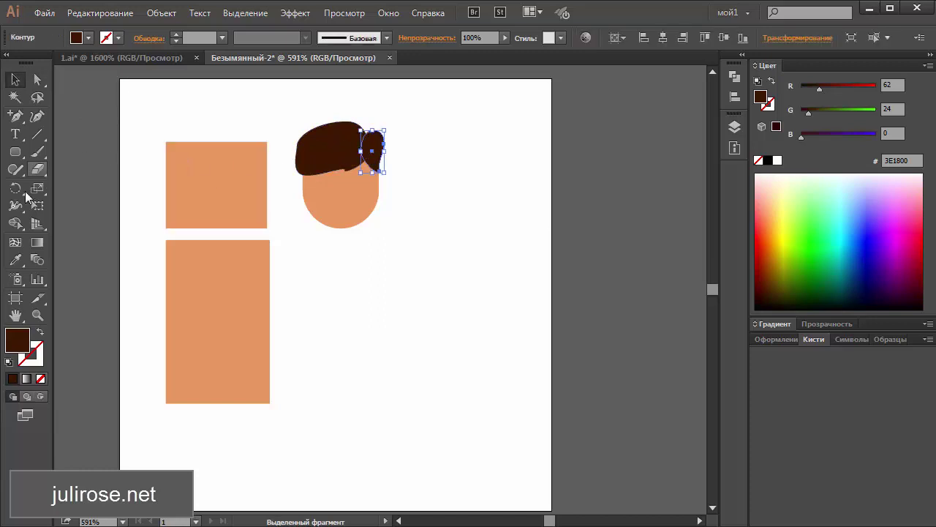
drag(16, 192, 58, 205)
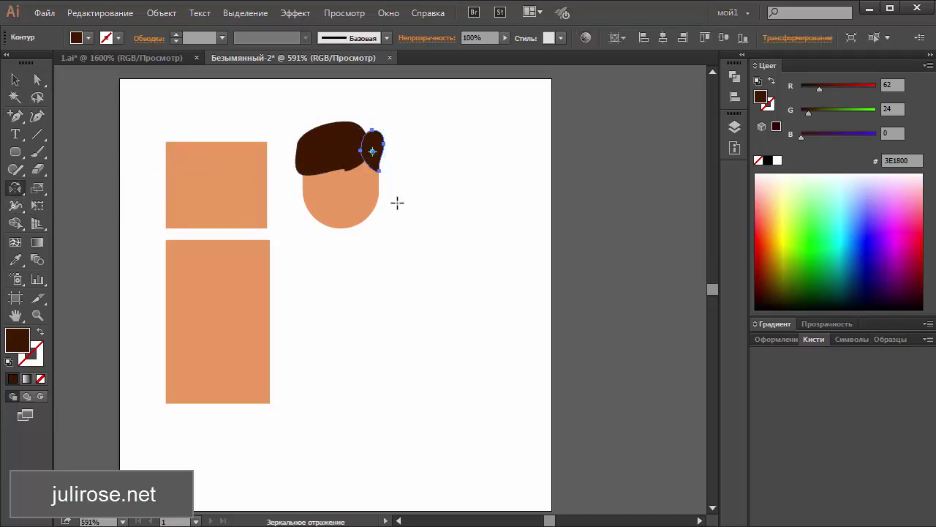
click(343, 176)
mouse_move(377, 154)
mouse_down()
mouse_move(308, 182)
mouse_move(374, 179)
mouse_up()
key(v)
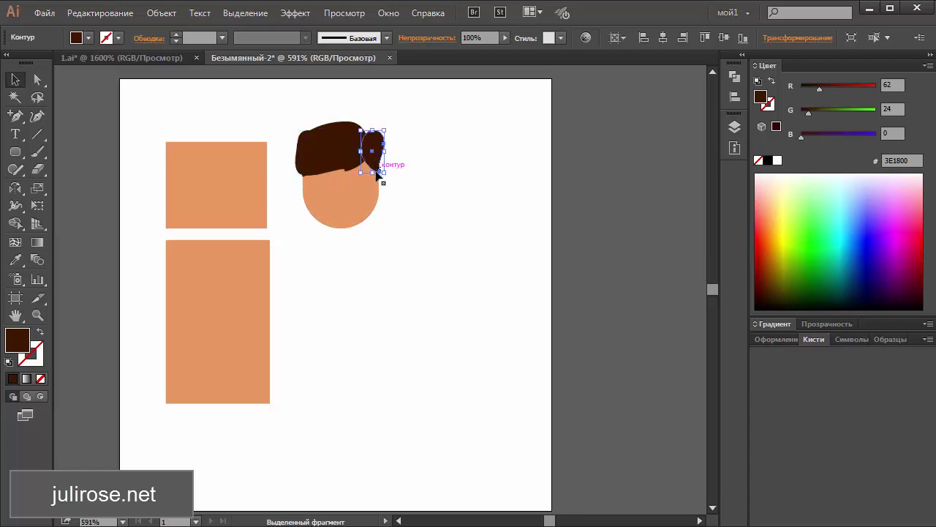
Select and delete the brown hair cap shape
click(332, 130)
key(a)
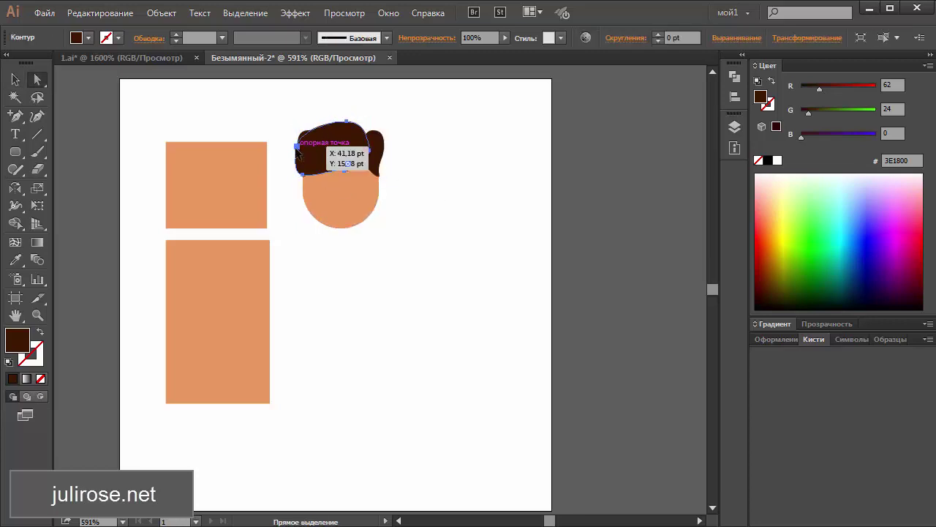
click(296, 150)
key(v)
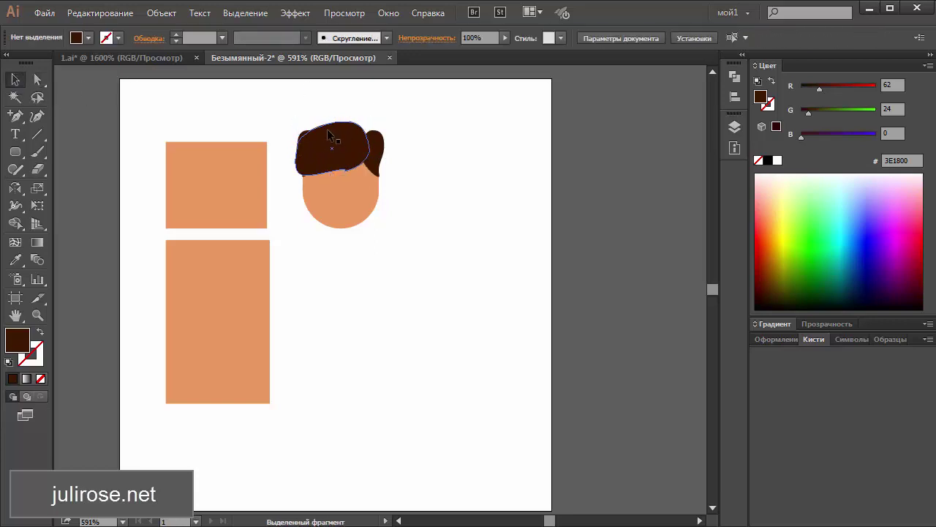
click(331, 134)
key(Delete)
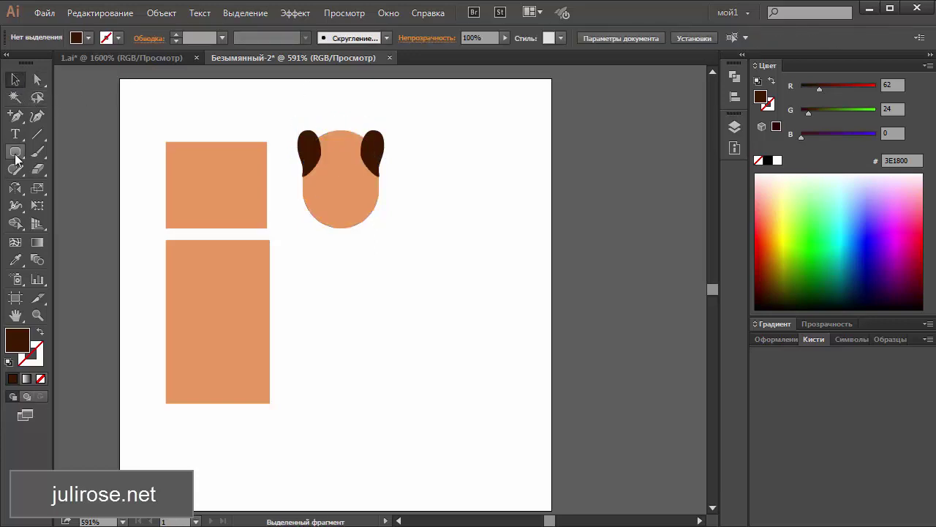
Draw a wide ellipse to the right of the head
click(16, 156)
click(102, 186)
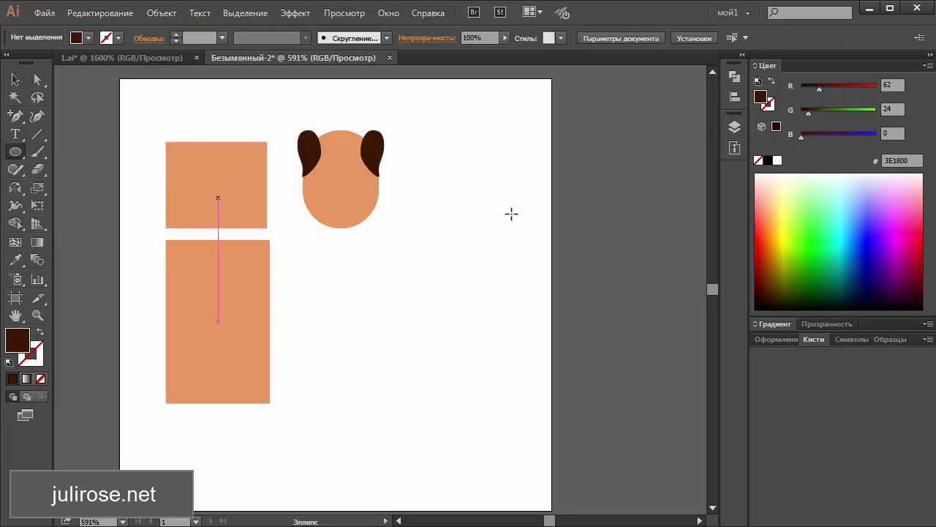
mouse_move(414, 153)
mouse_down()
mouse_move(613, 218)
mouse_move(623, 210)
mouse_up()
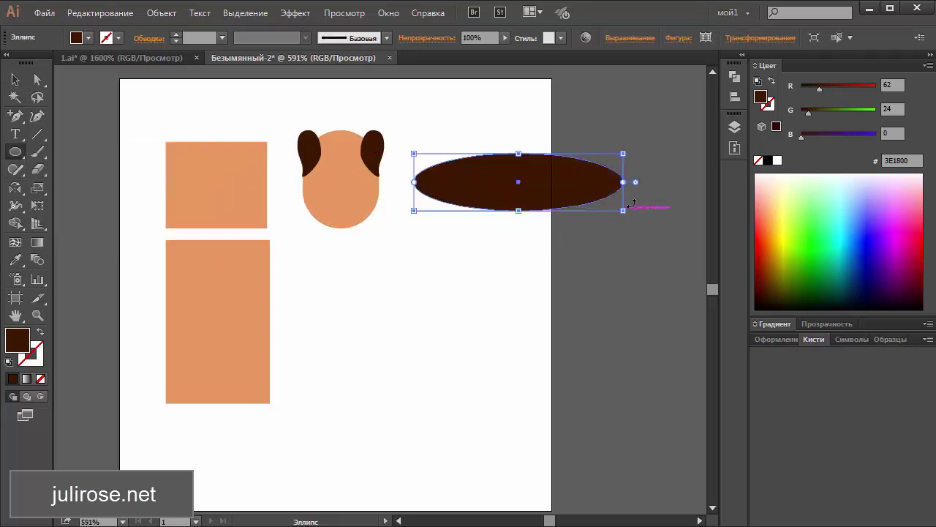
Convert the ellipse's right anchor into a sharp corner point
key(a)
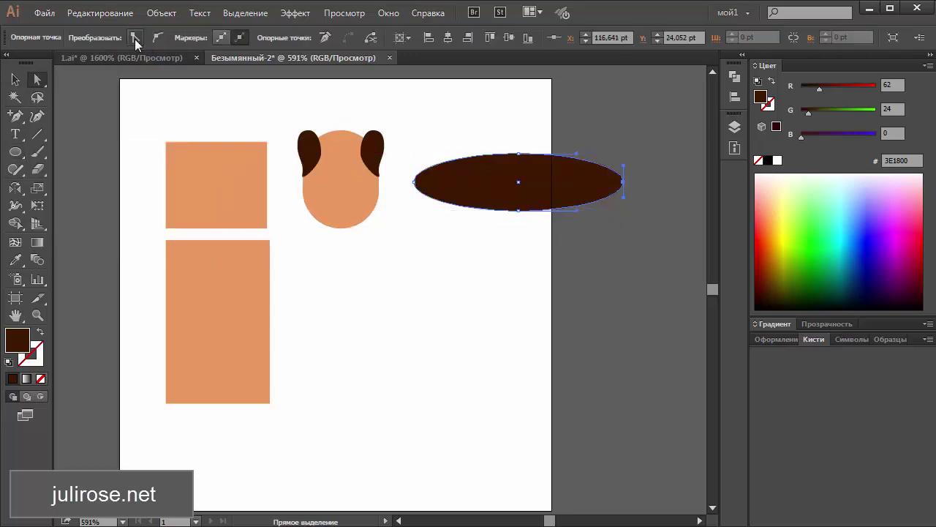
click(135, 39)
key(v)
click(508, 184)
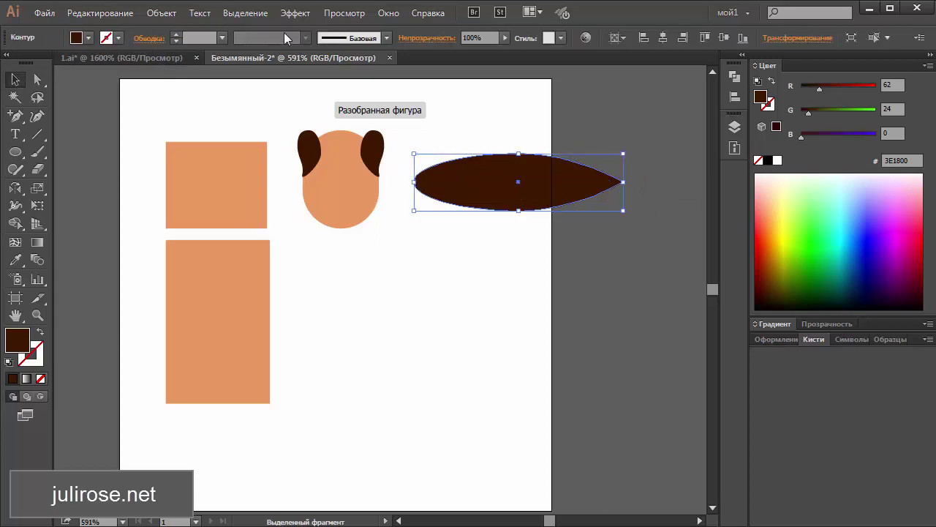
Apply a Flag warp (Bend -73%, Horizontal -76%) and move the shape onto the head
click(295, 13)
mouse_move(324, 96)
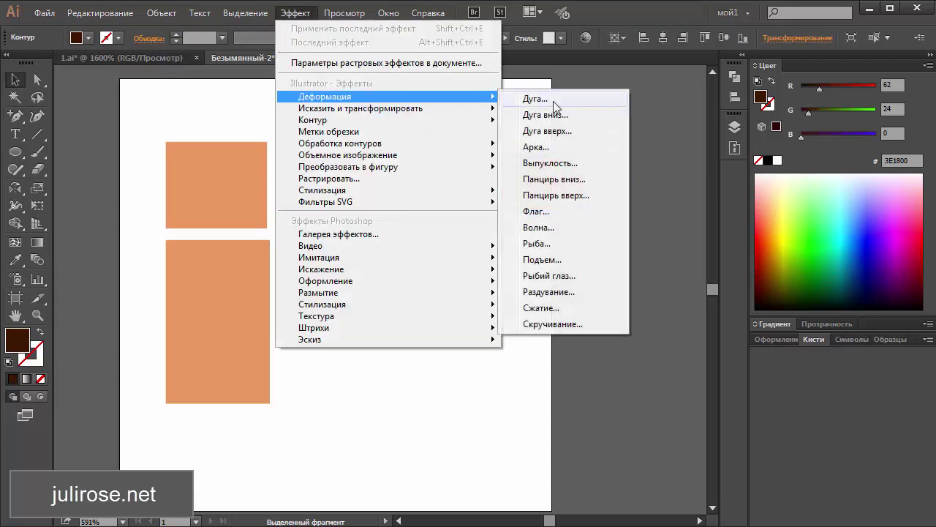
click(558, 212)
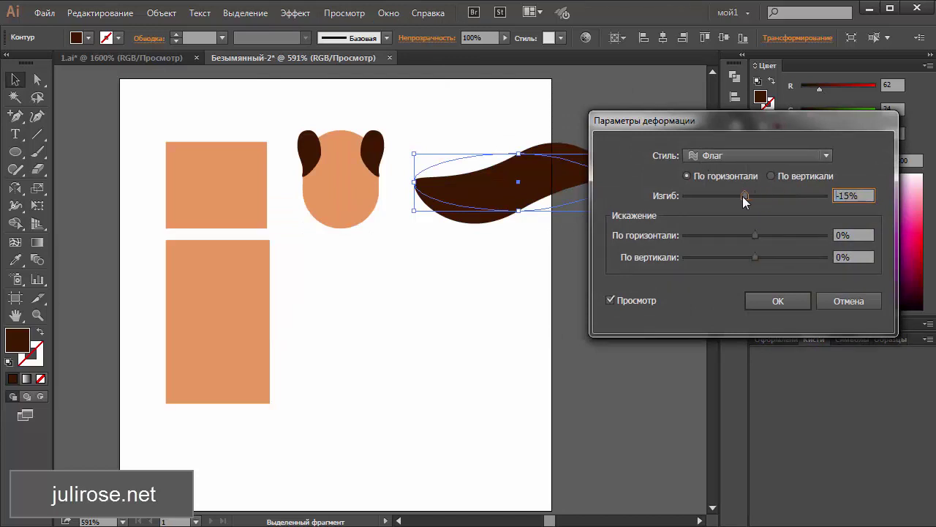
drag(742, 196, 723, 201)
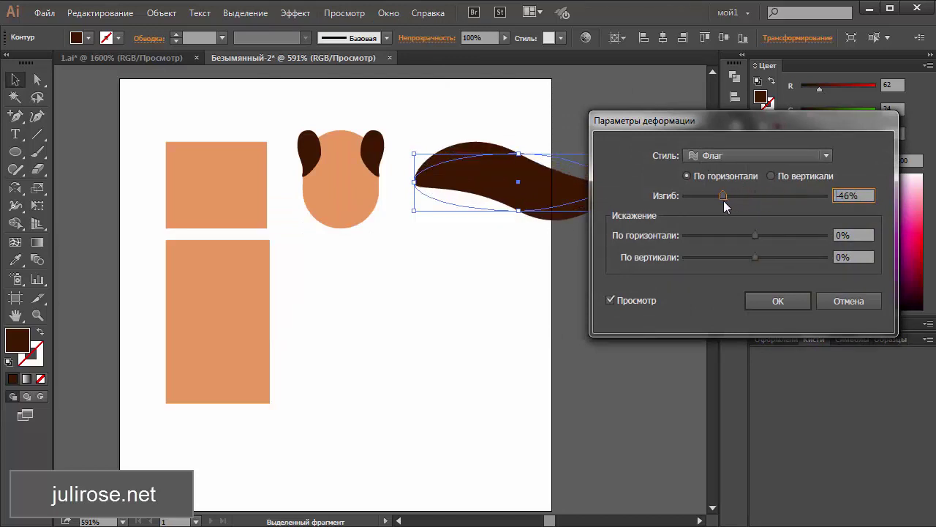
drag(755, 235, 702, 235)
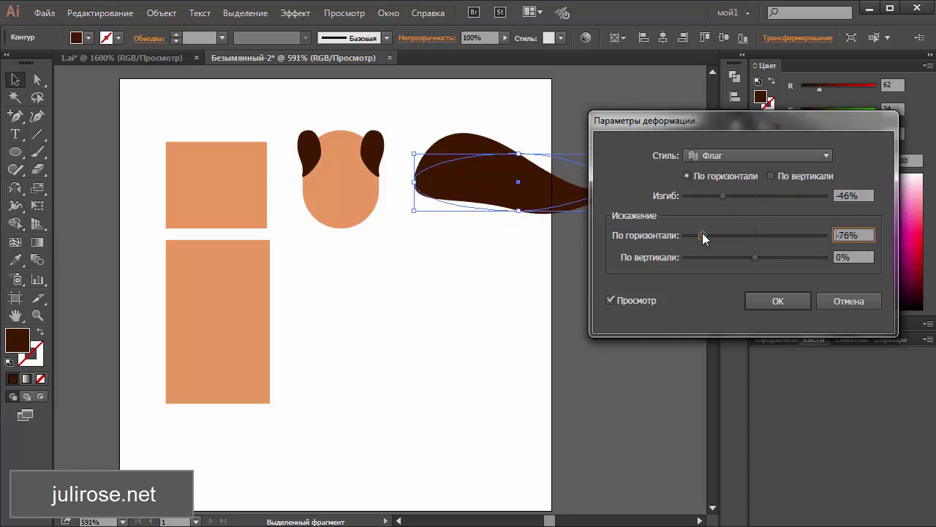
drag(723, 196, 704, 196)
drag(672, 115, 725, 90)
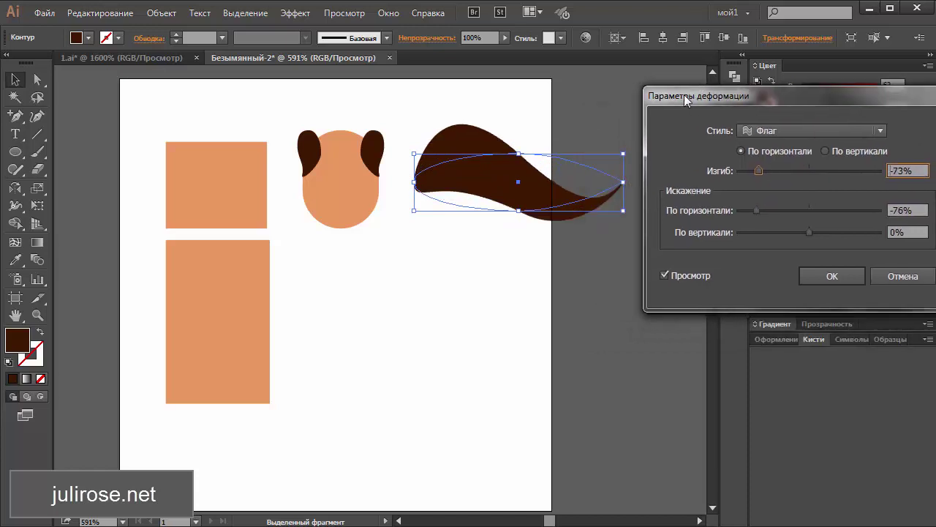
drag(808, 239, 812, 230)
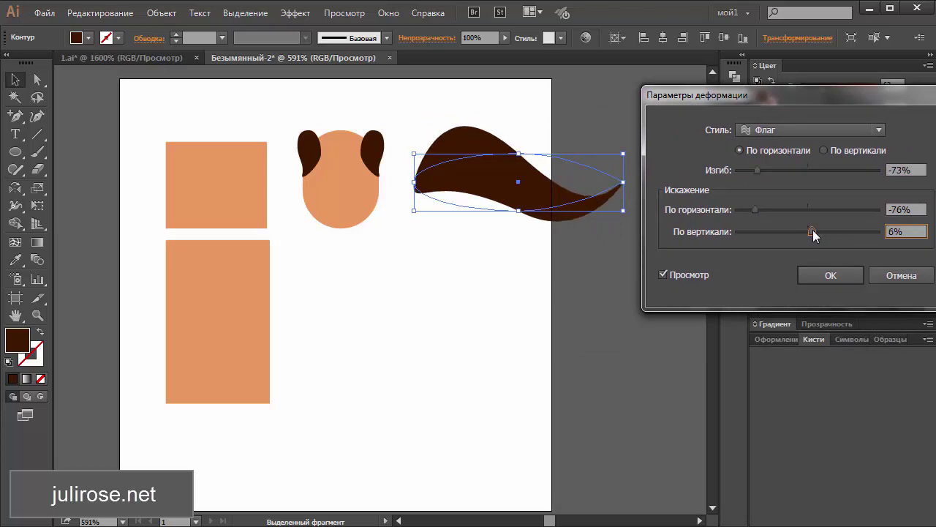
key(Return)
mouse_move(463, 159)
mouse_down()
mouse_move(359, 141)
mouse_move(368, 148)
mouse_move(382, 131)
mouse_up()
key(a)
Zoom in and drag the small left hair lock's anchors to reshape its top, bottom and left edge
key(v)
click(444, 174)
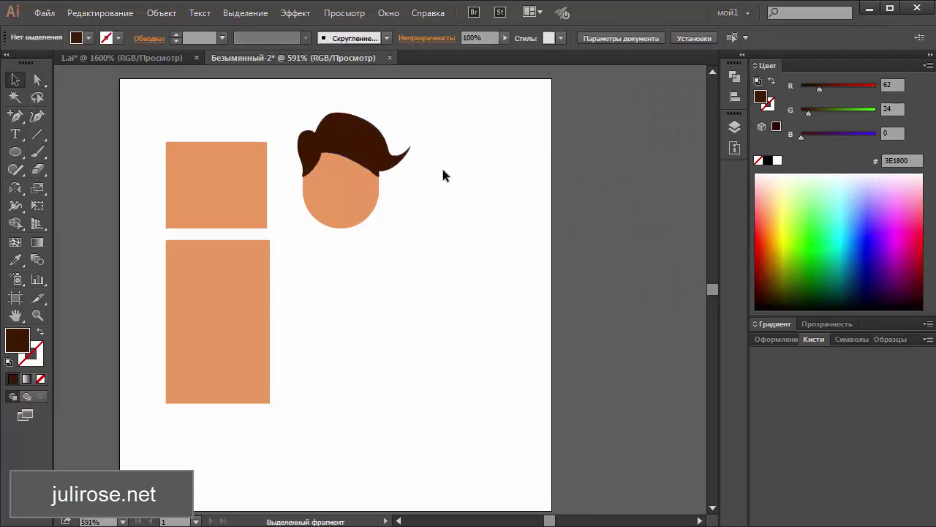
scroll(441, 164, up, 3)
drag(435, 150, 274, 307)
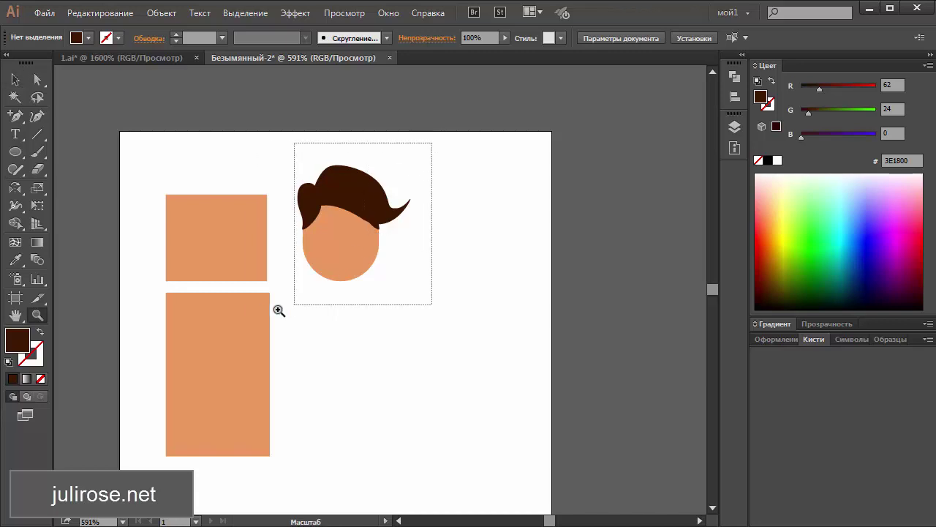
drag(267, 222, 304, 242)
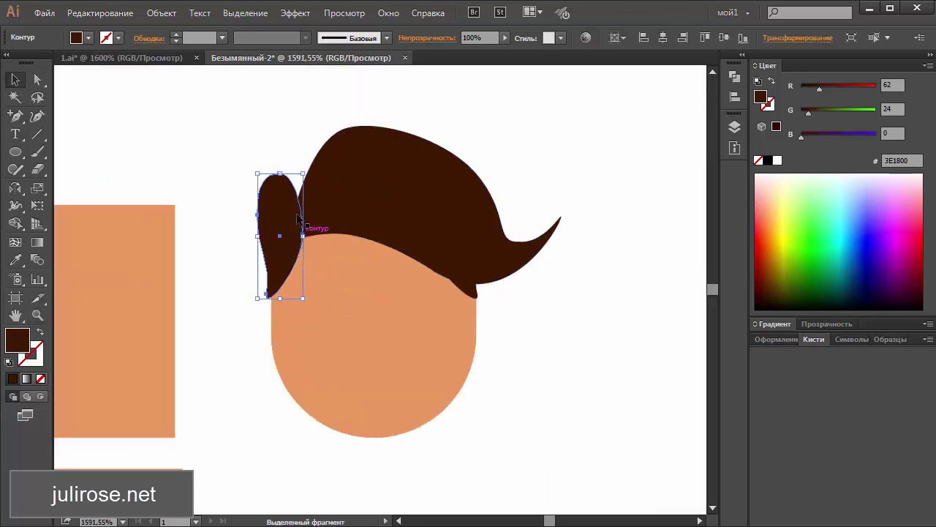
key(a)
mouse_move(302, 236)
mouse_down()
mouse_move(316, 209)
mouse_move(310, 215)
mouse_up()
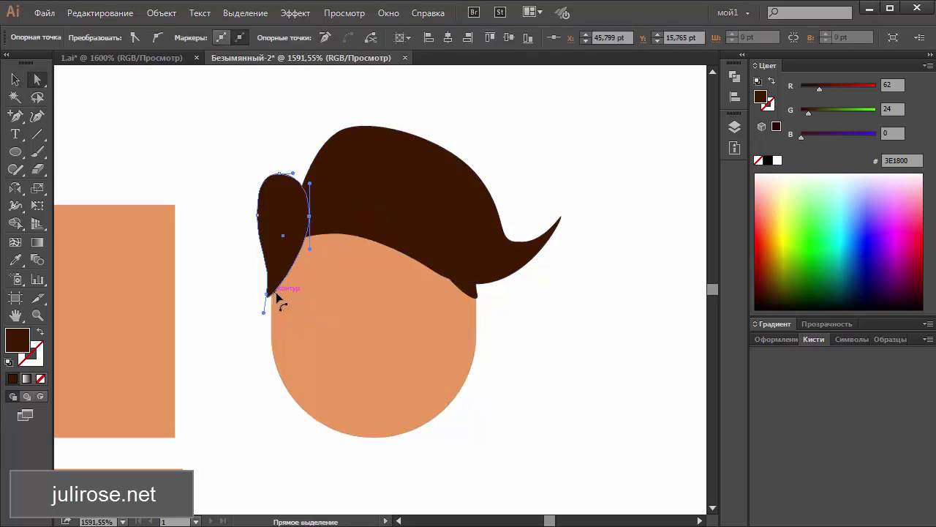
drag(280, 289, 280, 301)
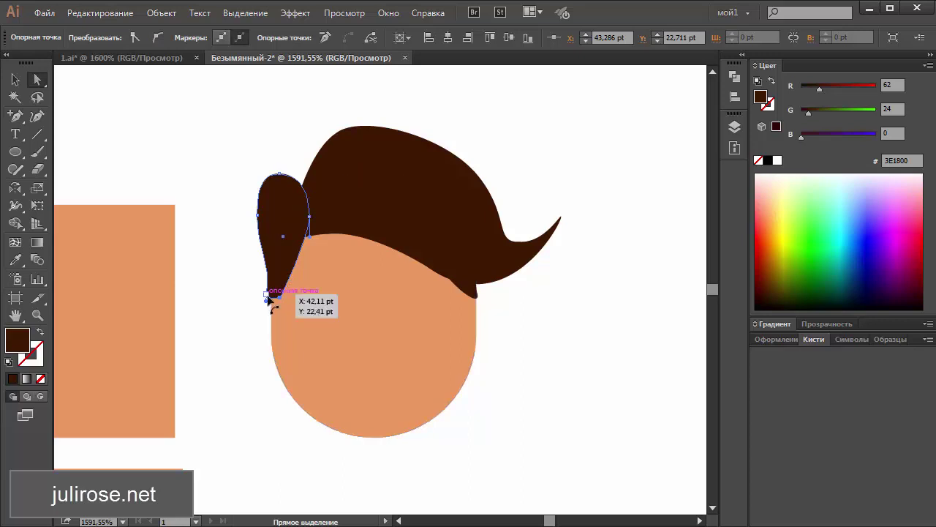
click(136, 37)
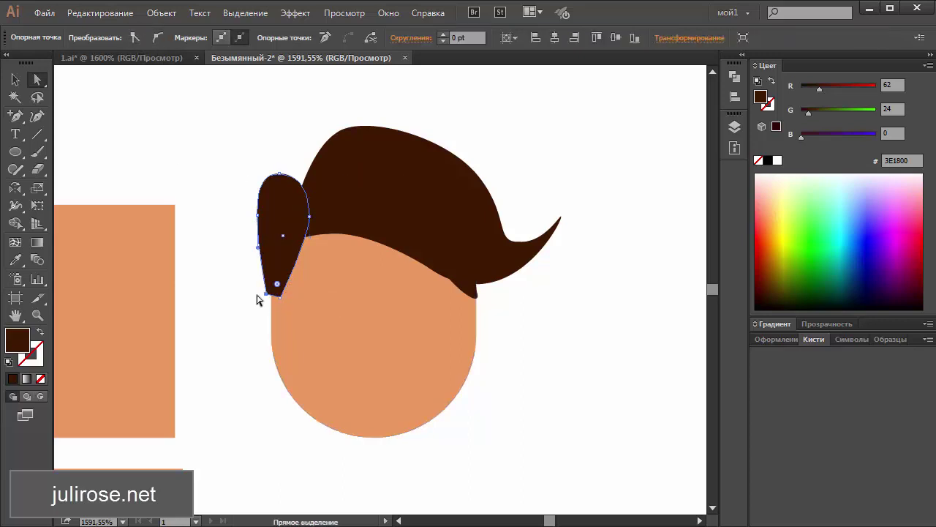
drag(267, 295, 270, 256)
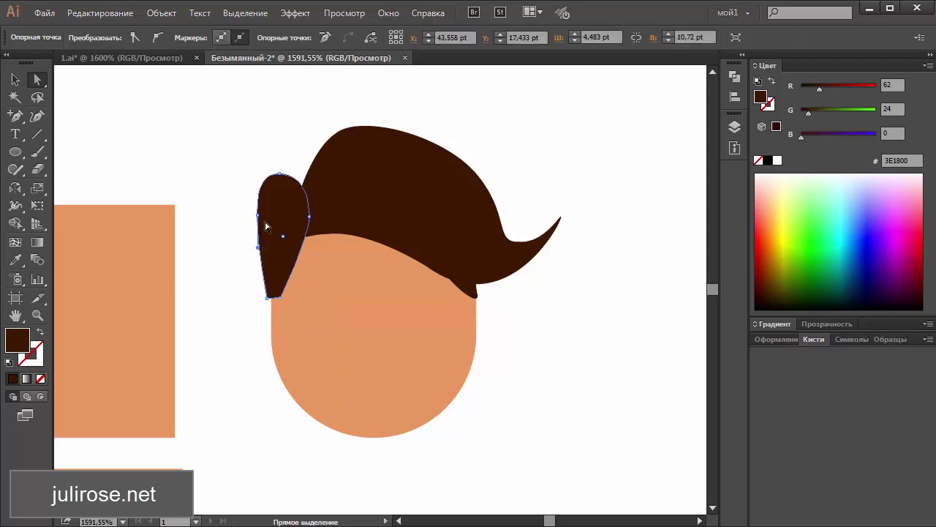
mouse_move(268, 219)
mouse_down()
mouse_move(271, 265)
mouse_move(258, 229)
mouse_up()
drag(282, 178, 284, 185)
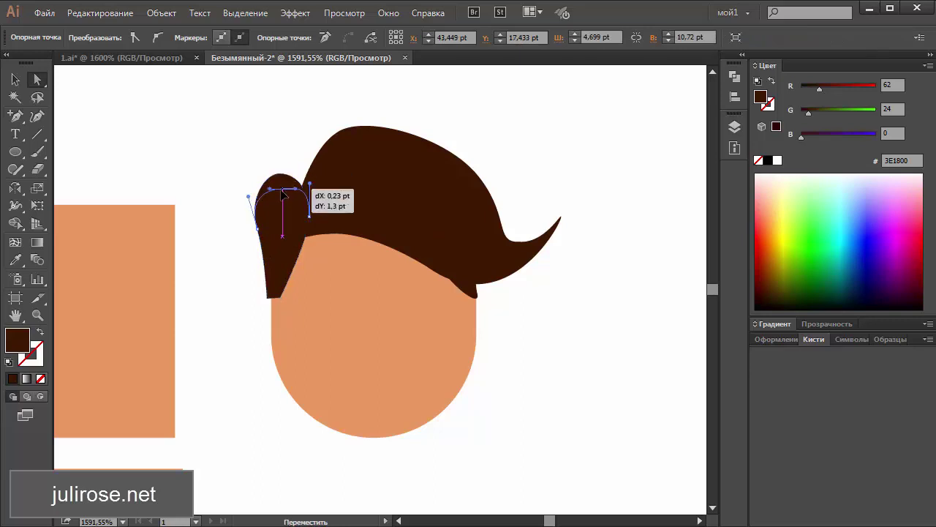
Adjust the main hair's top-left anchors and handles for a smoother, fuller curve
drag(297, 221, 271, 210)
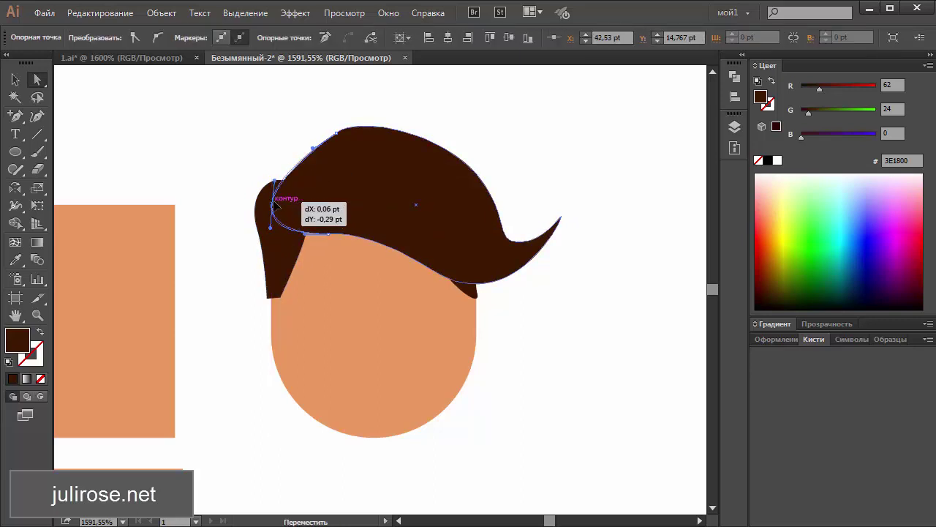
drag(334, 136, 304, 153)
click(331, 139)
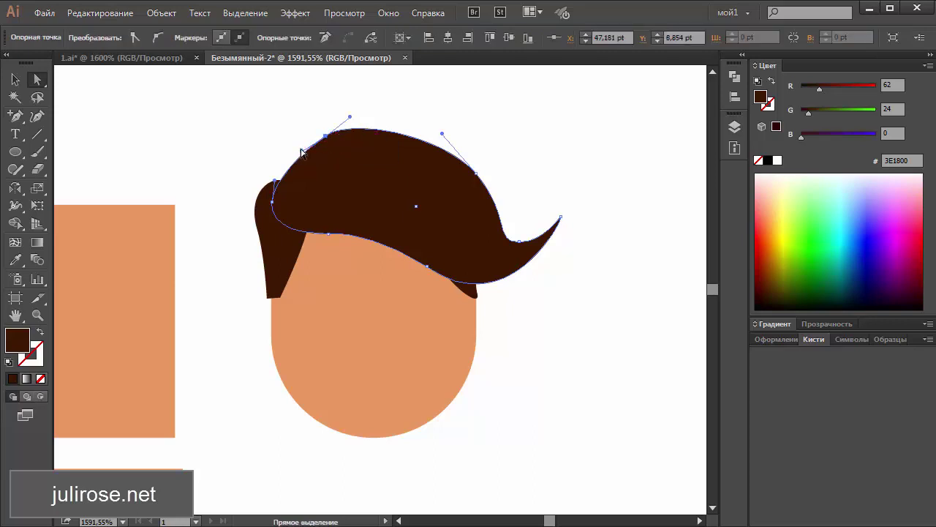
click(334, 144)
drag(302, 152, 289, 152)
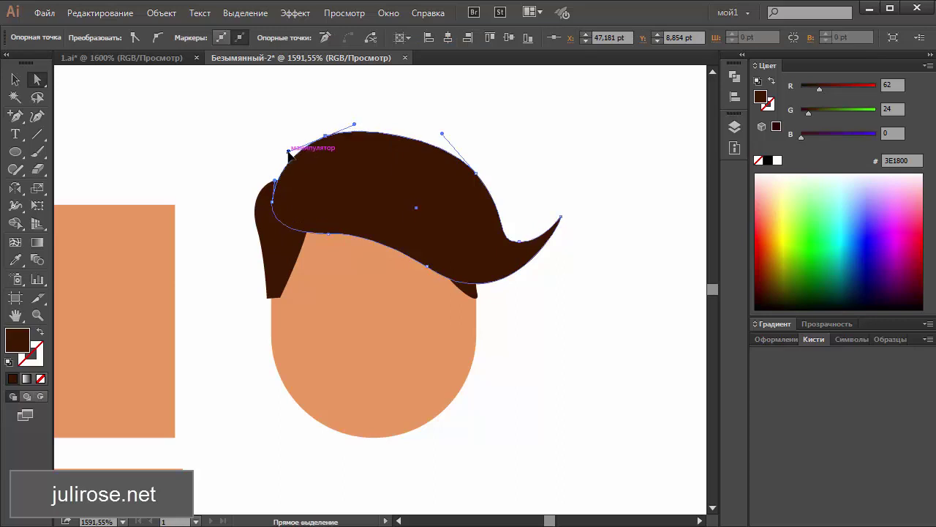
click(18, 79)
Reflect a copy of the left hair lock and position it at the hair's right edge
click(157, 87)
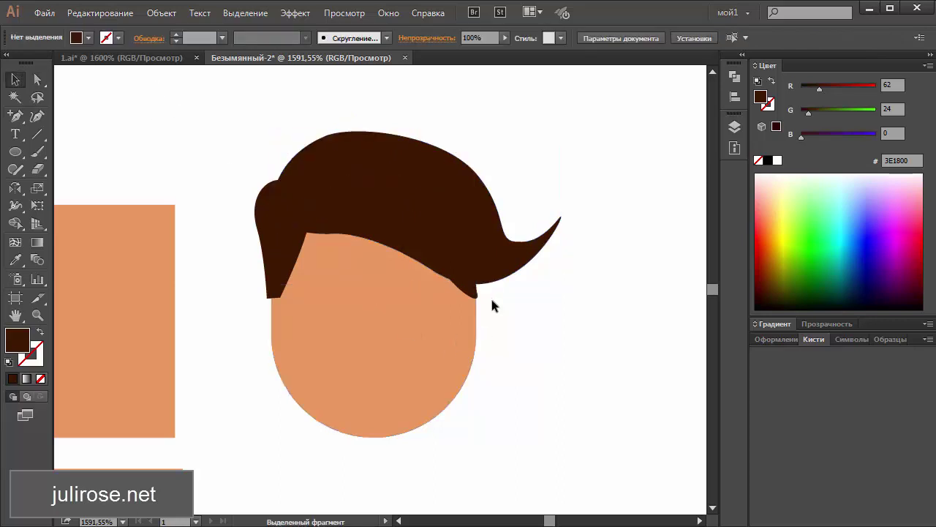
click(475, 294)
click(278, 232)
click(15, 187)
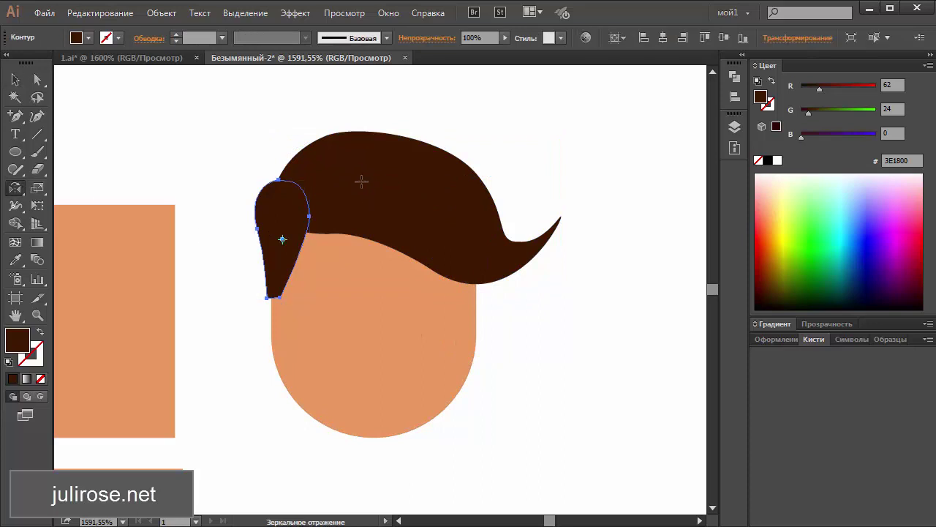
drag(283, 242, 462, 284)
click(14, 79)
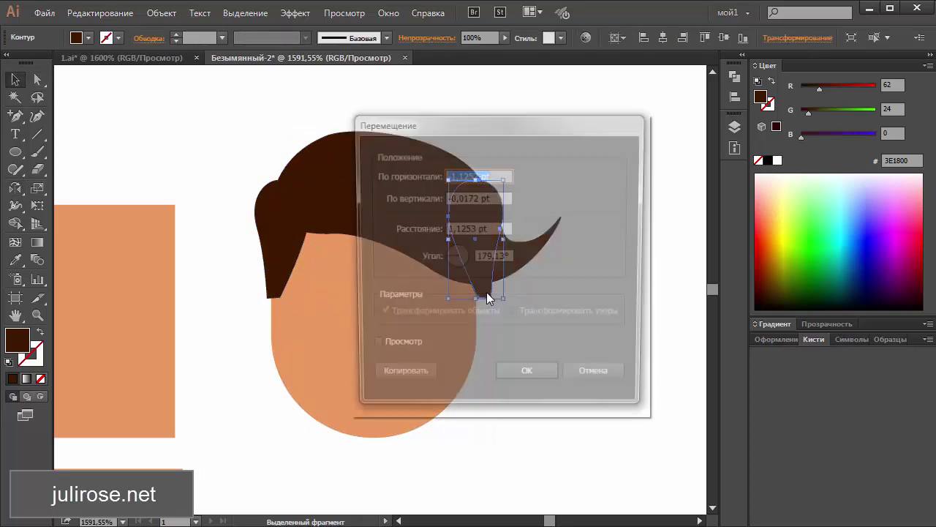
double_click(15, 79)
click(586, 380)
drag(487, 294, 479, 299)
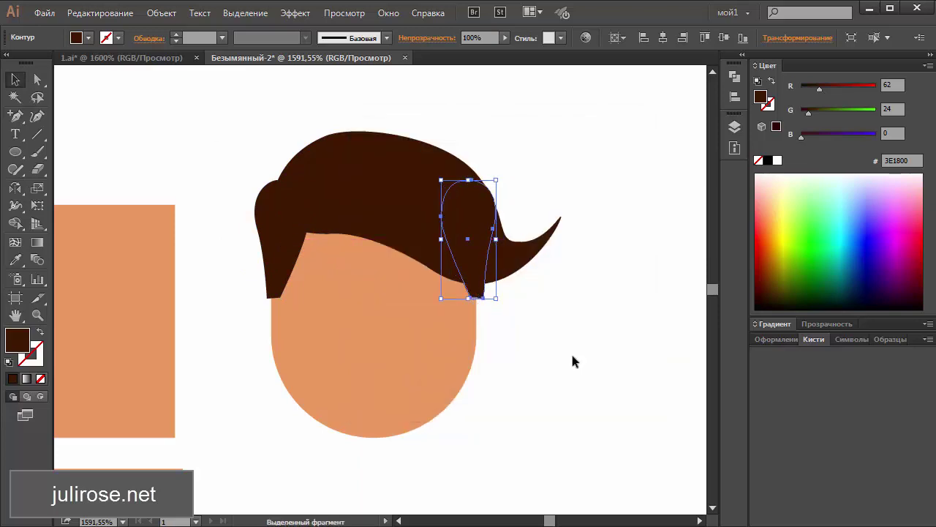
click(654, 432)
key(ctrl+minus)
key(ctrl+minus)
key(ctrl+minus)
key(ctrl+minus)
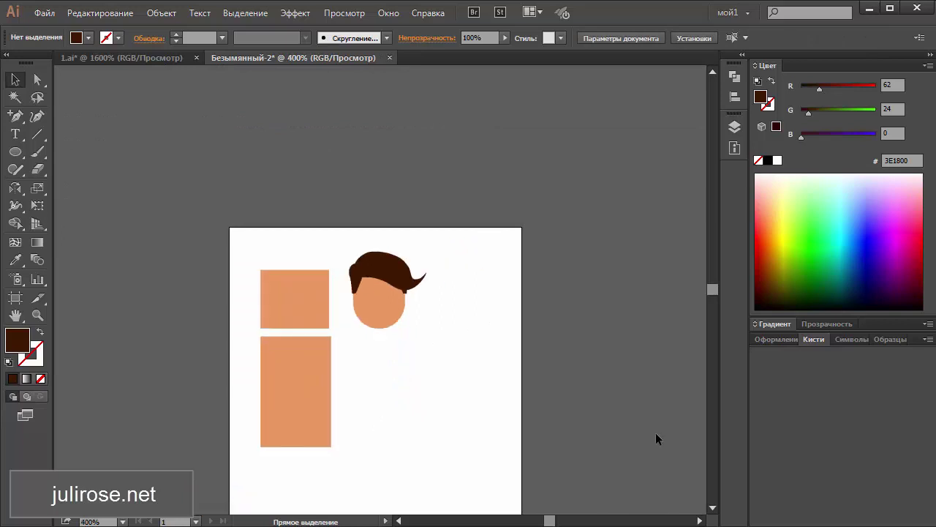
Draw a small circle and give it the face's skin colour with the Eyedropper
key(ctrl+plus)
key(ctrl+plus)
key(ctrl+plus)
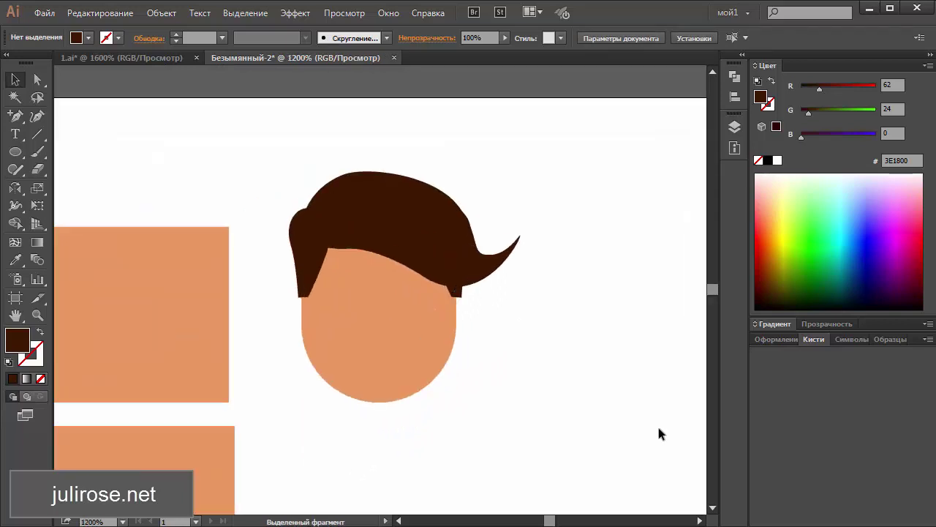
click(15, 152)
drag(256, 302, 300, 344)
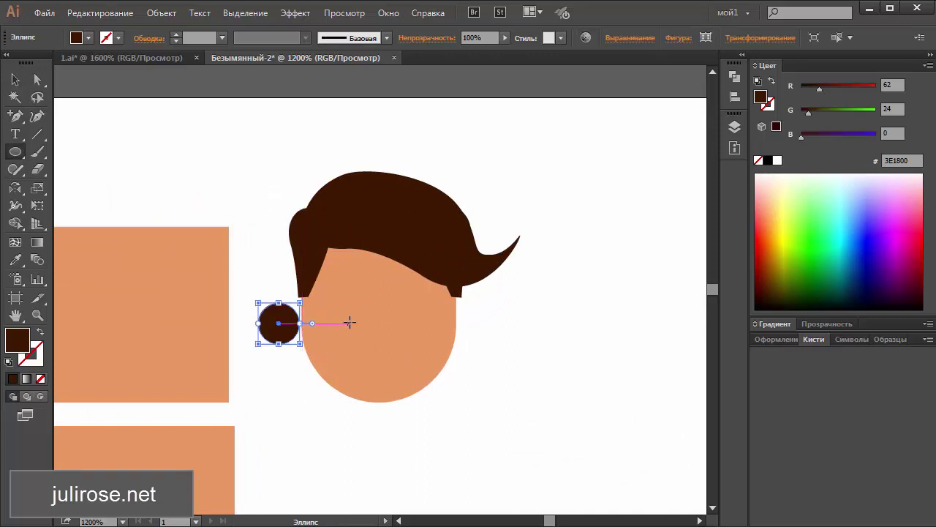
key(i)
click(325, 272)
click(15, 79)
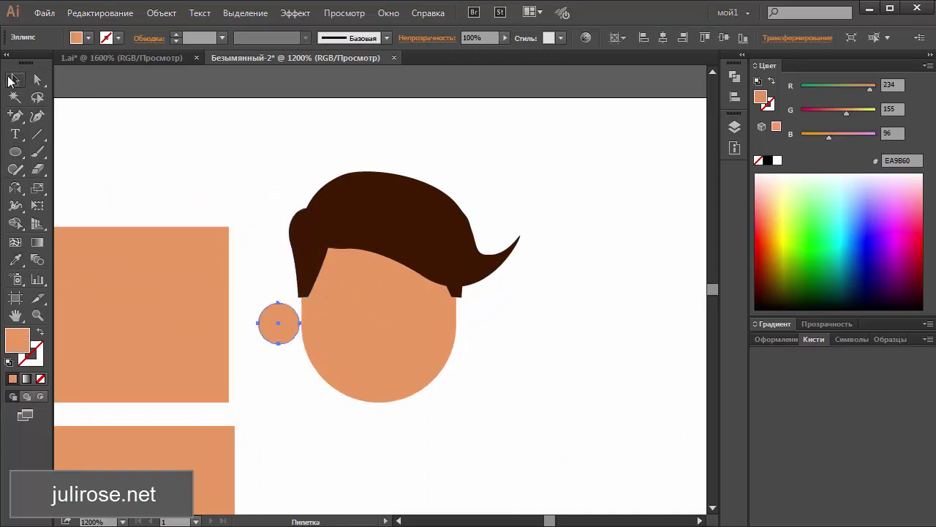
Place the circle at the face's side as an ear and add a matching ear opposite
click(237, 342)
mouse_move(267, 330)
mouse_down()
mouse_move(297, 325)
mouse_move(299, 314)
mouse_move(446, 329)
mouse_up()
click(281, 395)
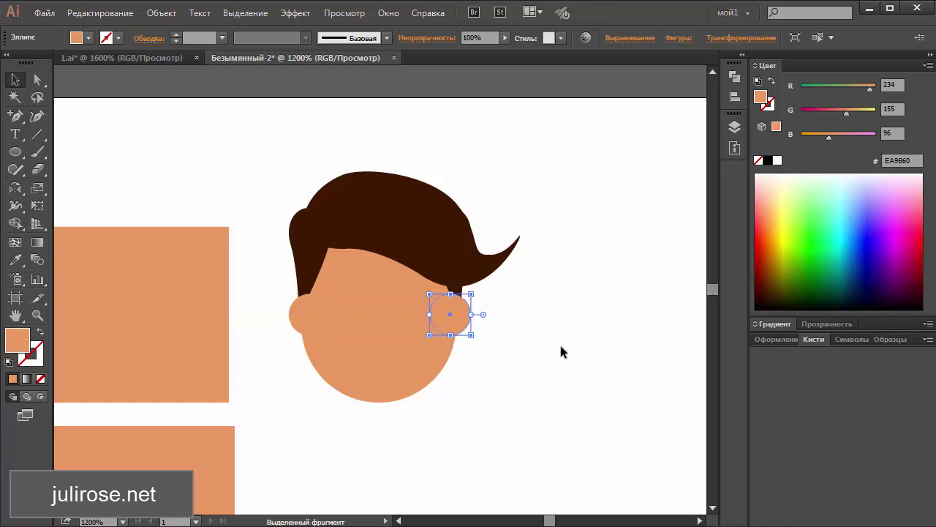
click(561, 352)
key(ctrl+minus)
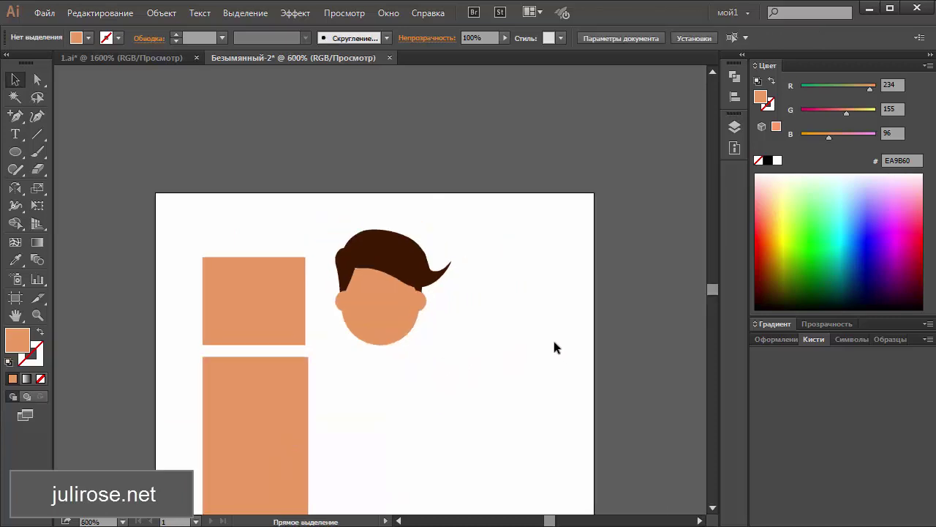
key(ctrl+minus)
key(ctrl+plus)
key(ctrl+plus)
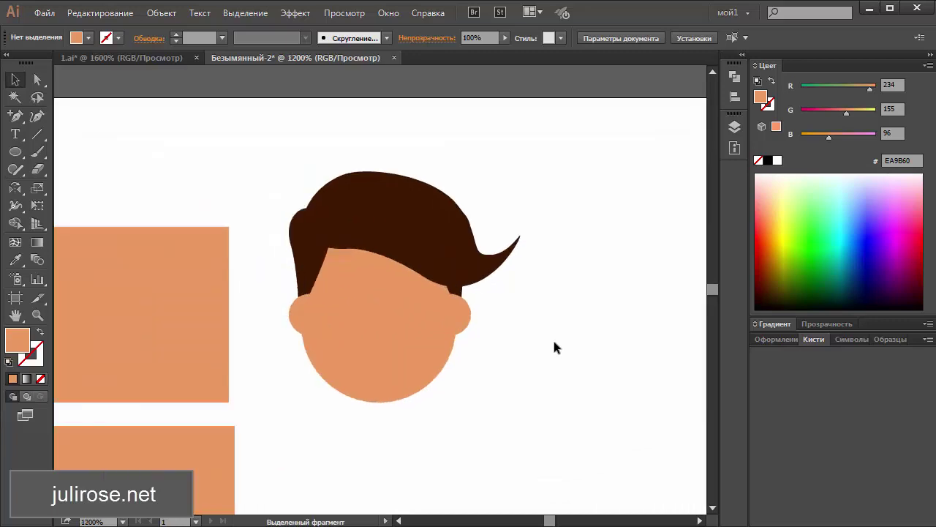
key(ctrl+minus)
key(ctrl+plus)
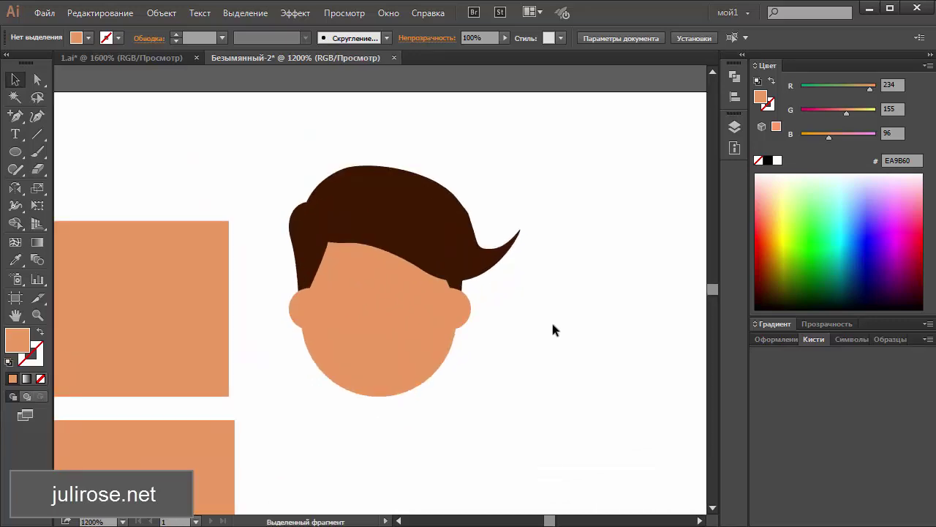
Place a circle on the face as the left eye, filled 88% black in Grayscale
mouse_move(463, 312)
mouse_down()
mouse_move(355, 284)
mouse_move(344, 272)
mouse_move(343, 281)
mouse_up()
click(768, 161)
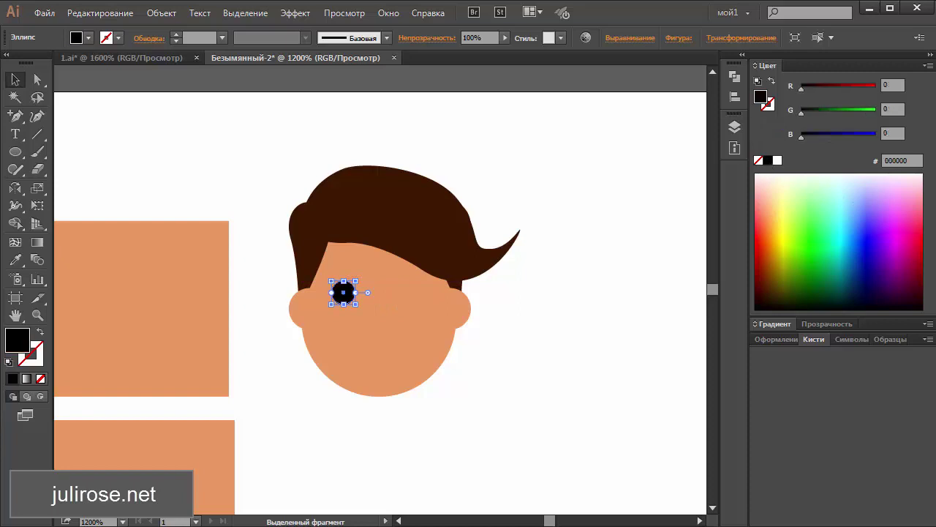
click(927, 65)
click(859, 93)
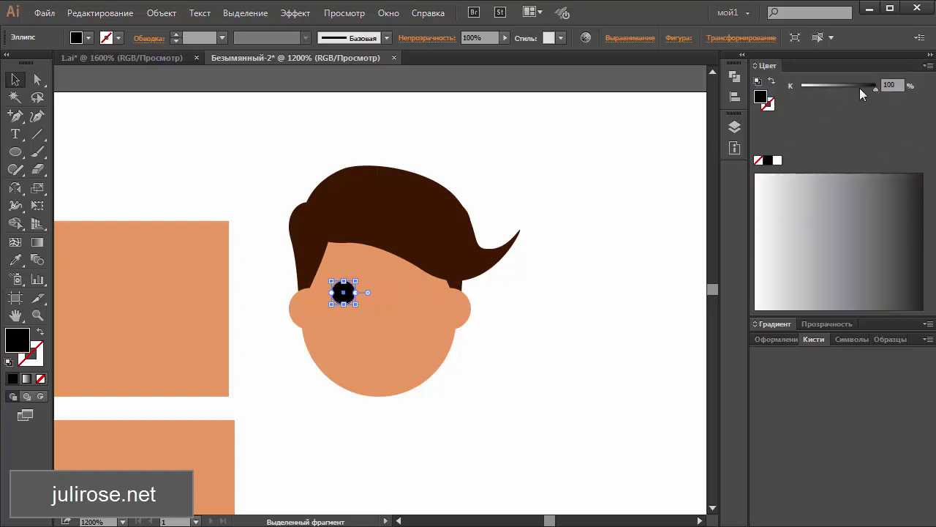
click(623, 265)
Alt-drag a copy to the right as the second eye, then reframe the head
drag(355, 293, 417, 292)
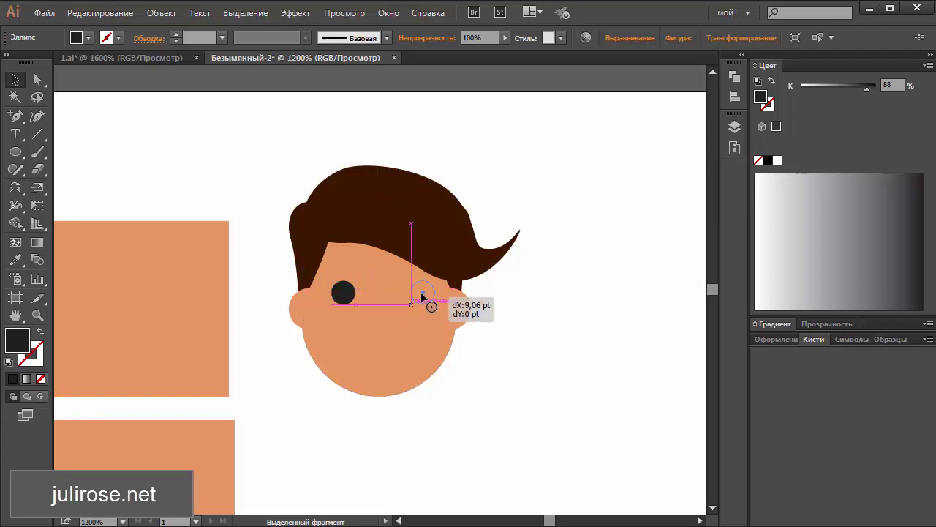
click(544, 339)
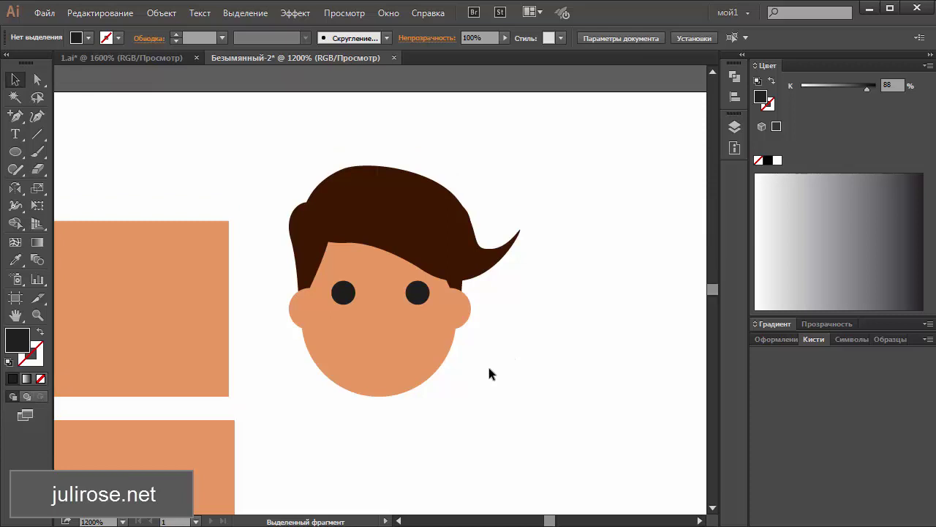
key(ctrl+minus)
key(ctrl+minus)
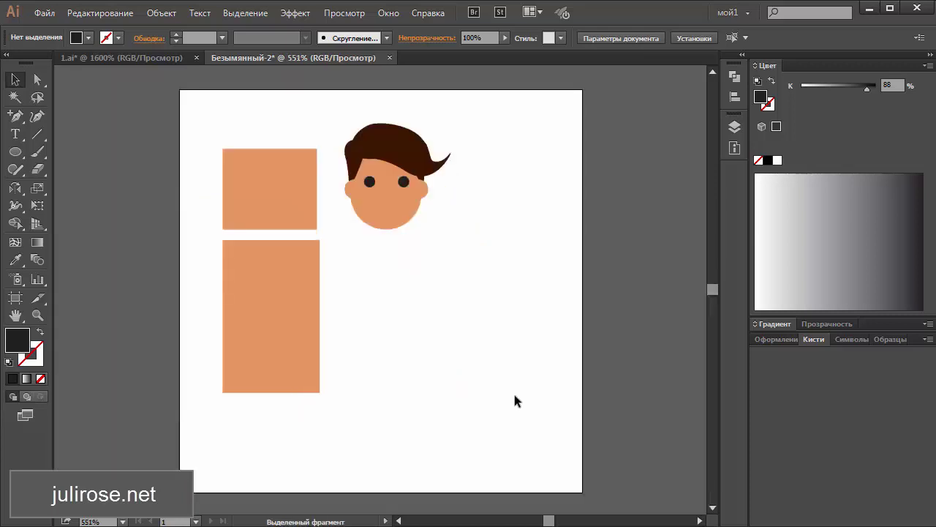
key(ctrl+minus)
key(ctrl+minus)
key(ctrl+minus)
key(ctrl+plus)
key(ctrl+plus)
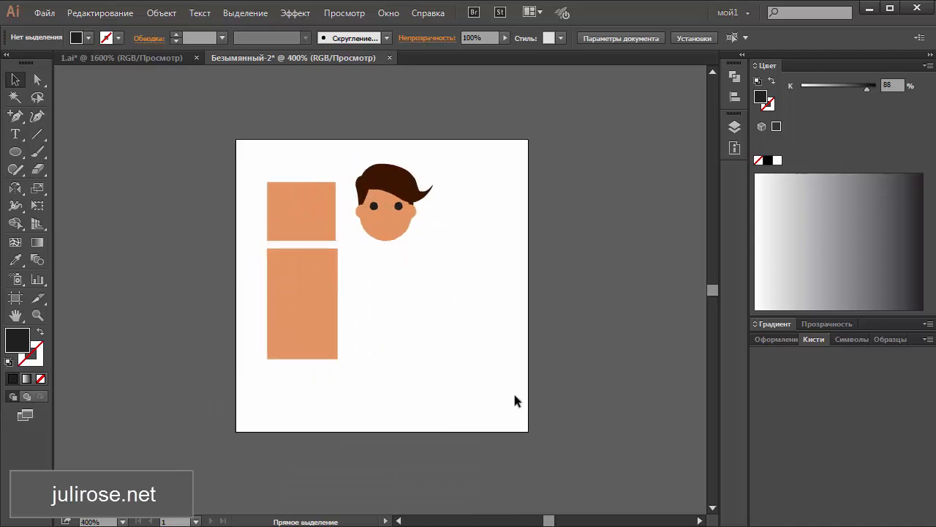
key(ctrl+plus)
key(ctrl+plus)
key(ctrl+plus)
scroll(515, 399, up, 1)
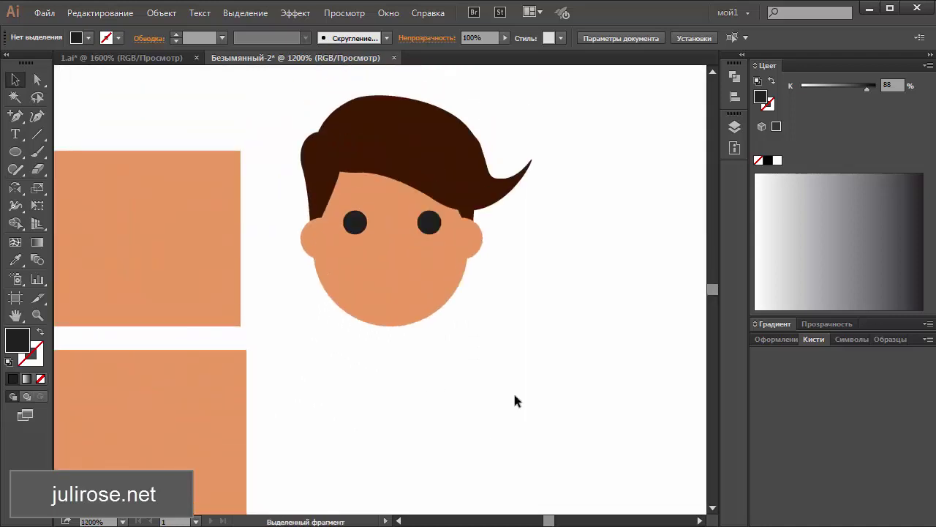
scroll(515, 397, up, 1)
key(ctrl+plus)
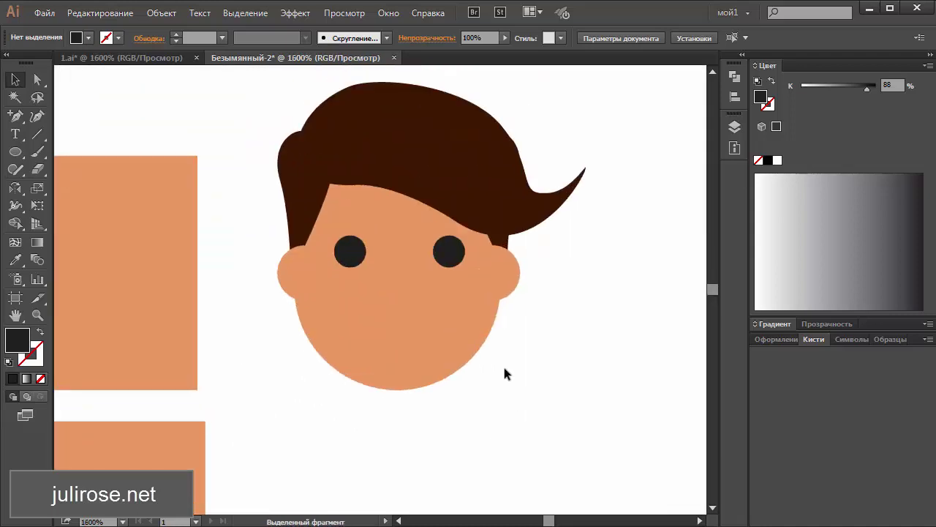
Paste a circle below the eyes and use Minus Front to cut a nose crescent
key(ctrl+v)
drag(403, 292, 399, 317)
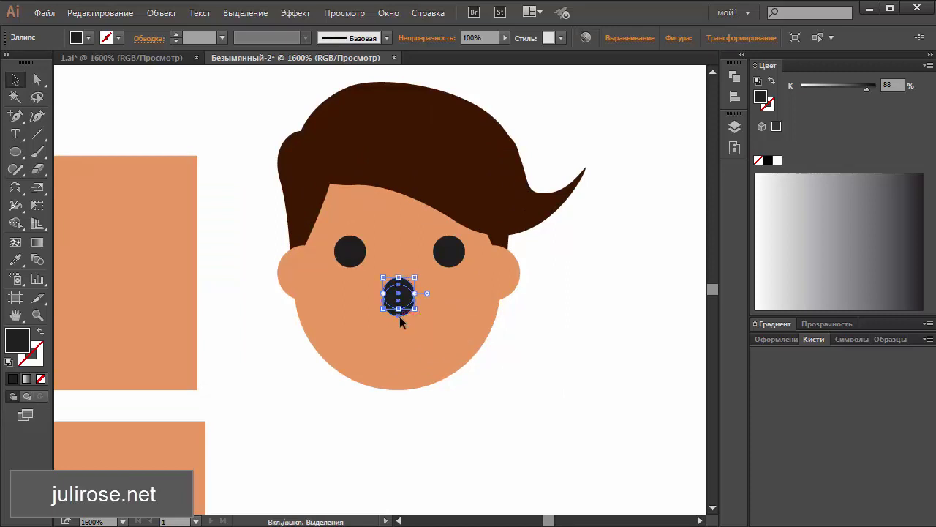
click(734, 76)
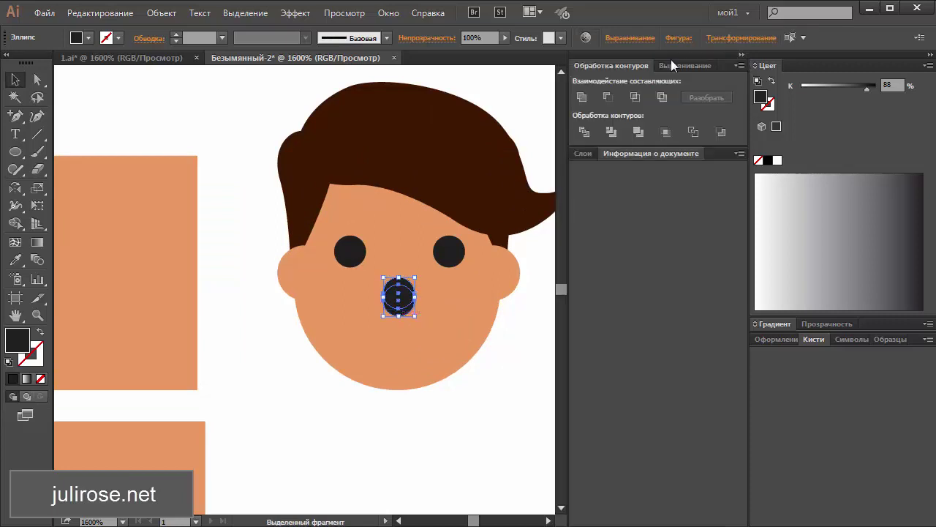
click(606, 99)
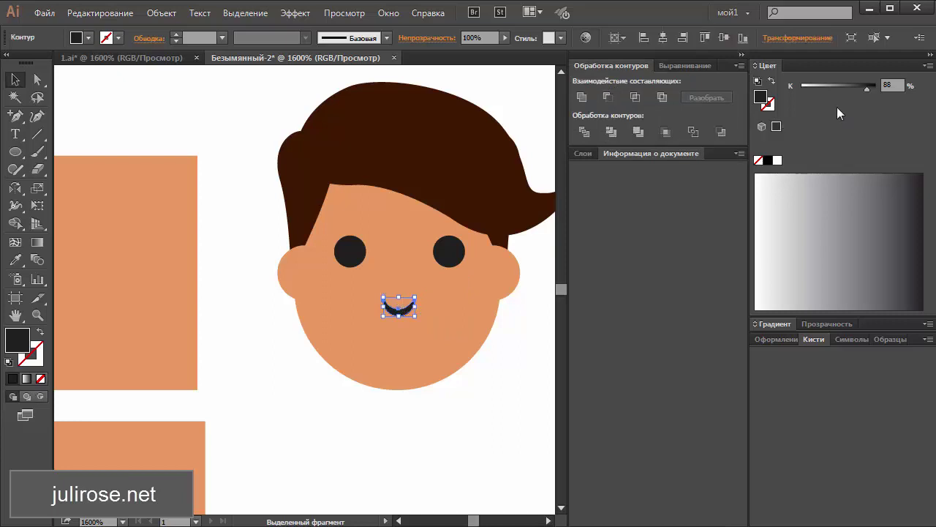
Fill the nose with the eyedropped face peach, lowered to about 79 brightness in HSB
key(i)
click(444, 337)
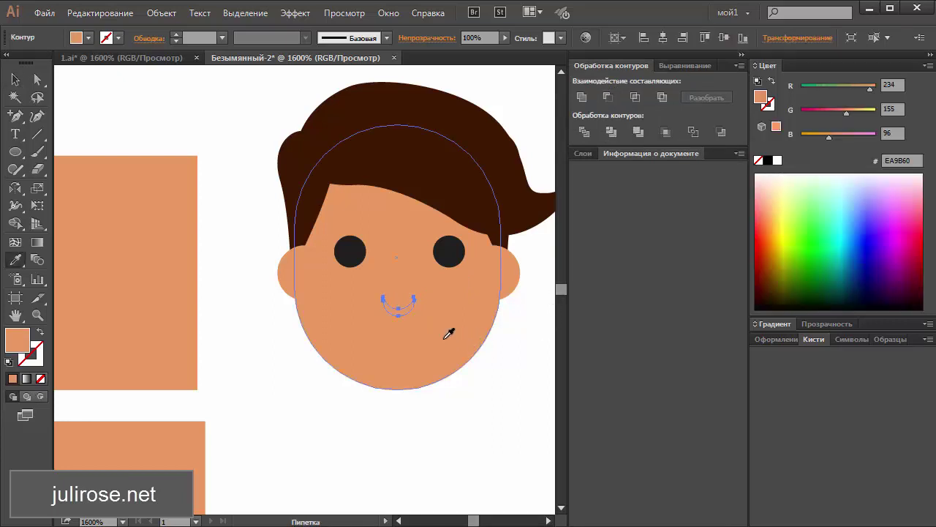
click(926, 65)
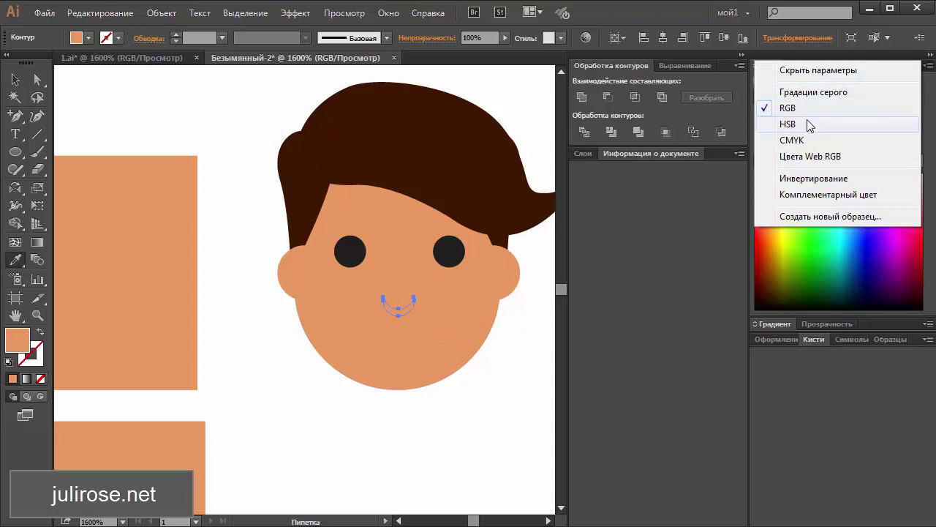
click(811, 124)
key(v)
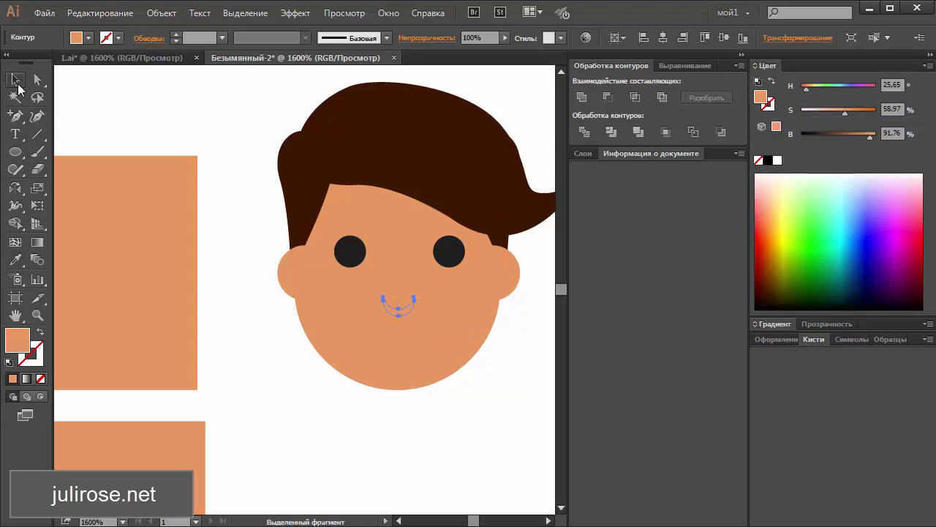
click(860, 136)
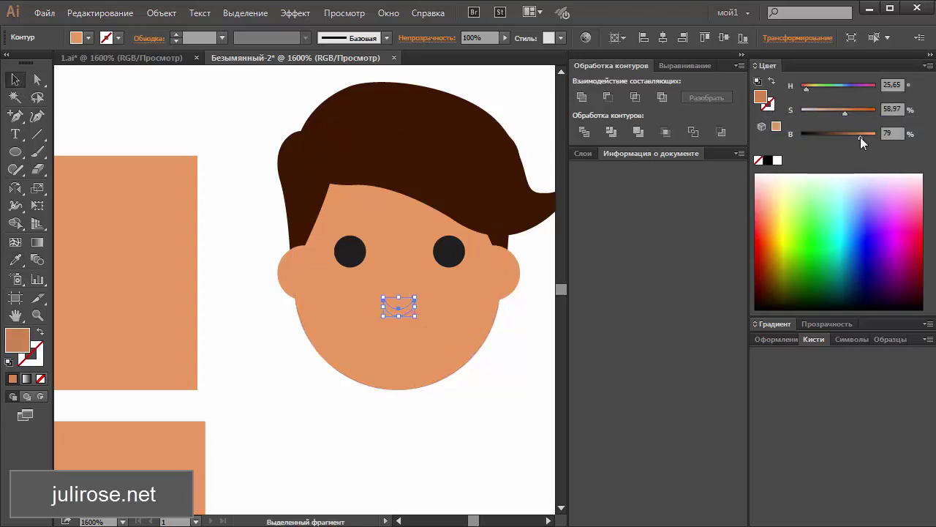
click(520, 404)
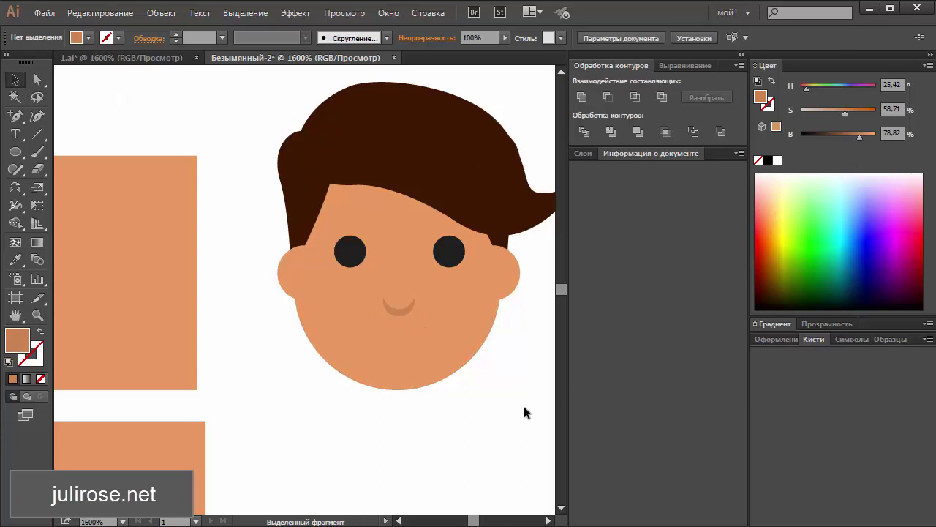
Zoom out to view the whole head, then zoom back in closely on the face
key(ctrl+minus)
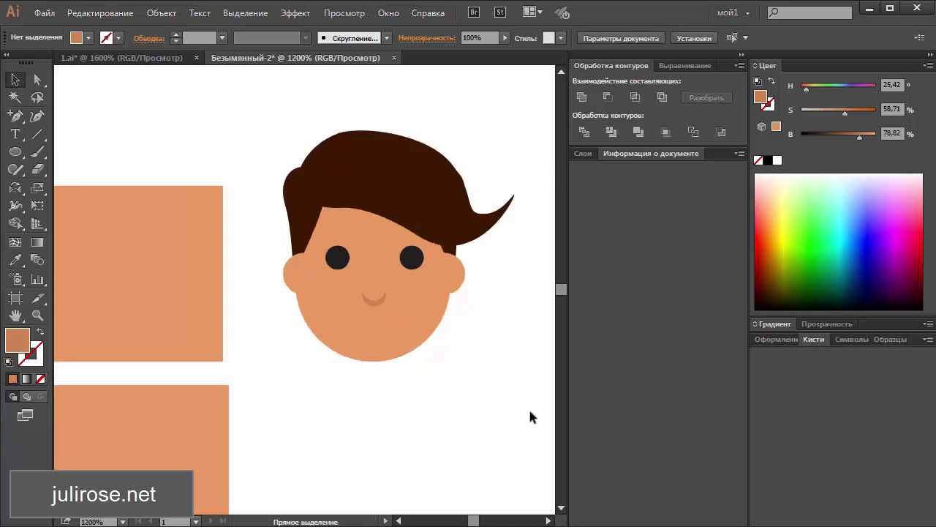
key(ctrl+minus)
drag(428, 173, 278, 355)
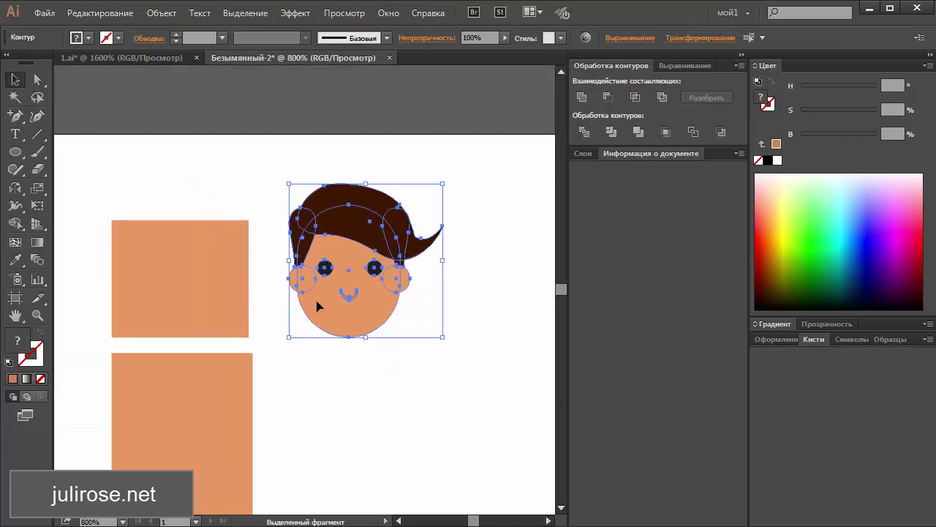
click(417, 385)
key(z)
drag(445, 184, 280, 357)
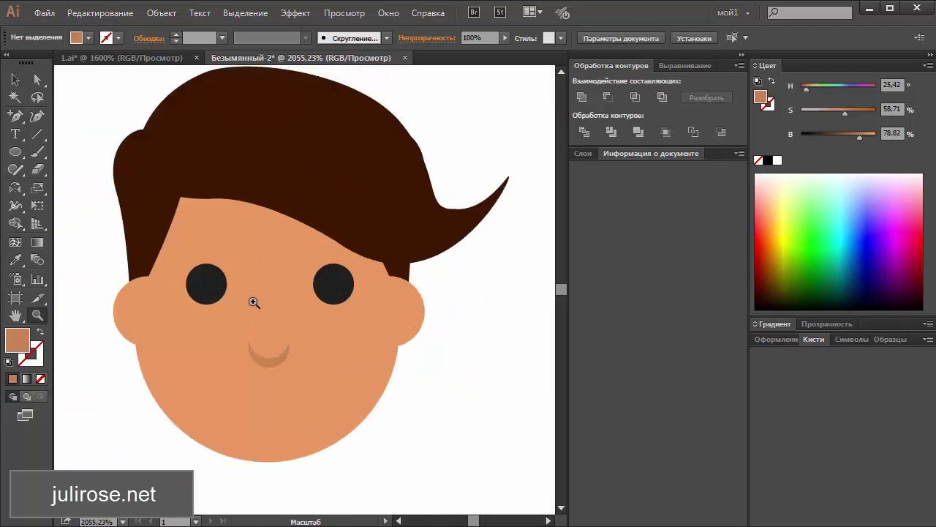
click(17, 82)
scroll(400, 521, left, 5)
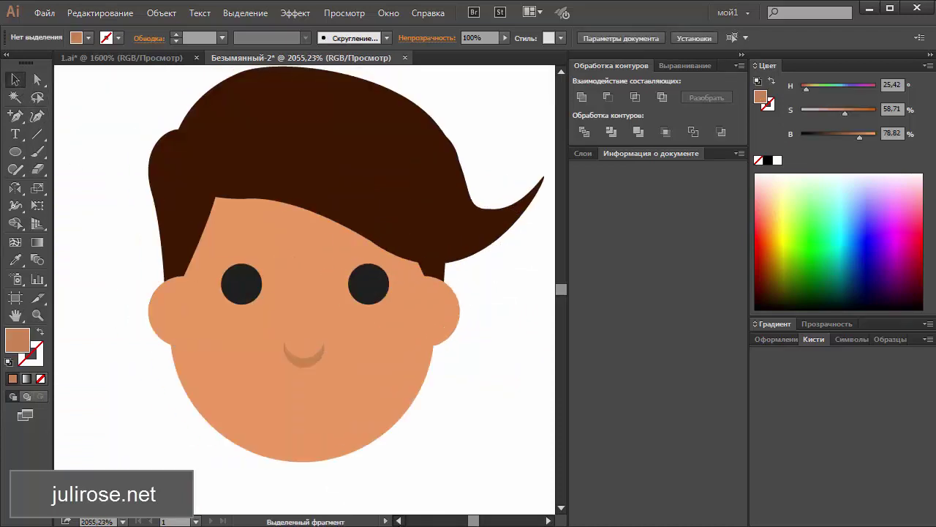
scroll(441, 483, down, 3)
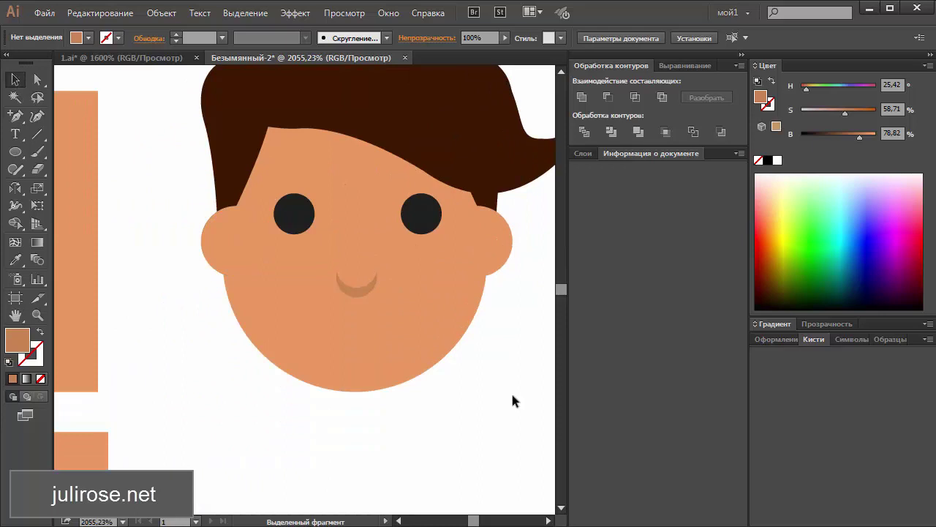
Draw a circle with the Ellipse tool and resize it around the eyes and nose
click(15, 152)
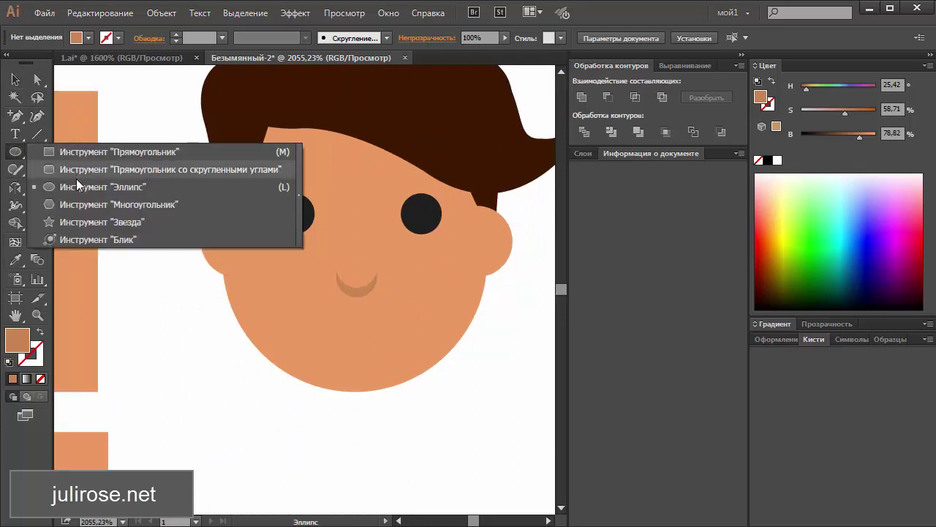
click(76, 187)
drag(345, 244, 454, 350)
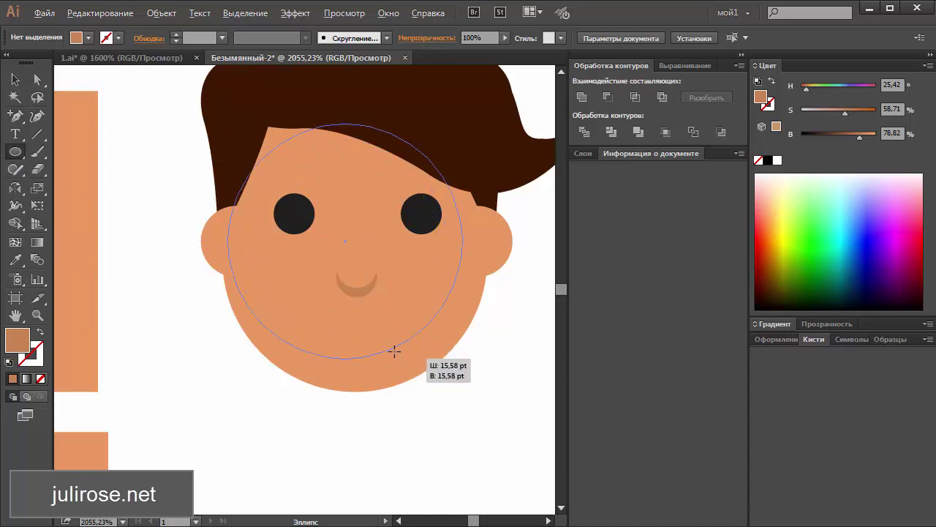
click(16, 79)
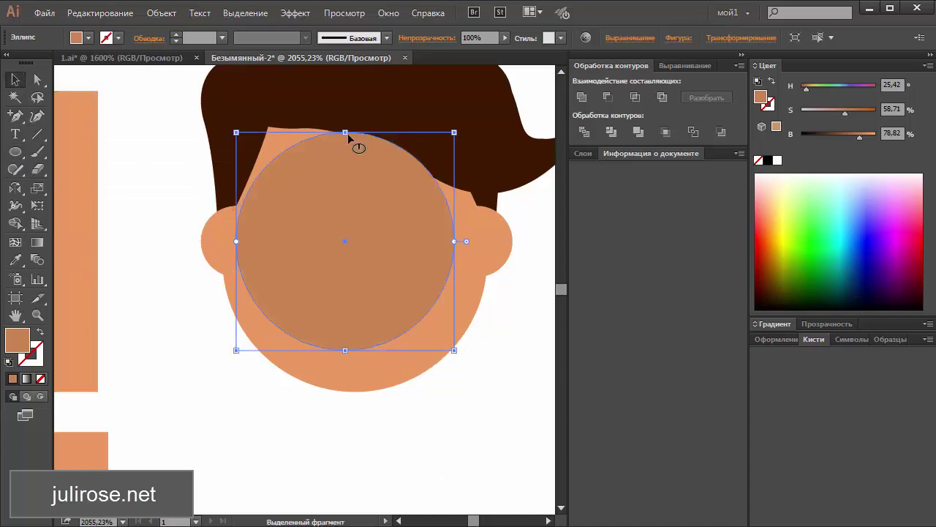
drag(347, 144, 370, 187)
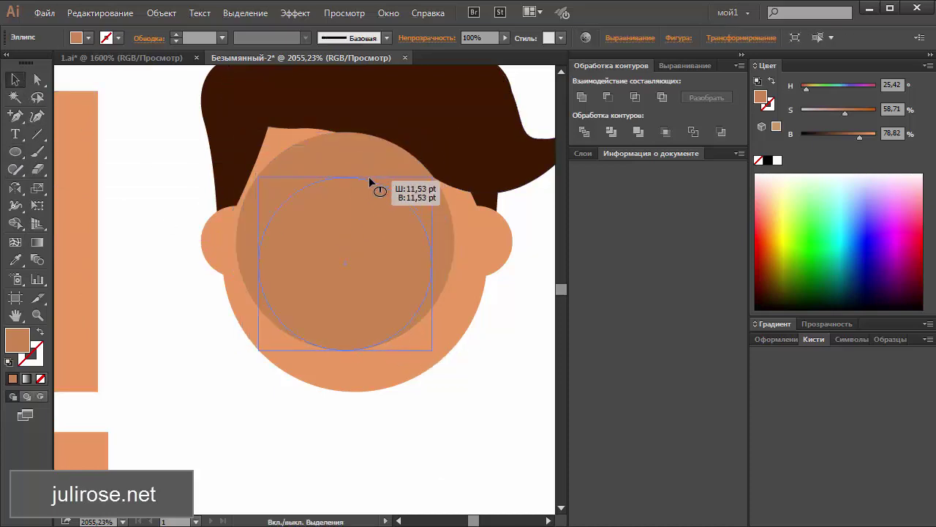
Give the circle no fill and a thin white 0.25 pt outline
click(759, 161)
key(x)
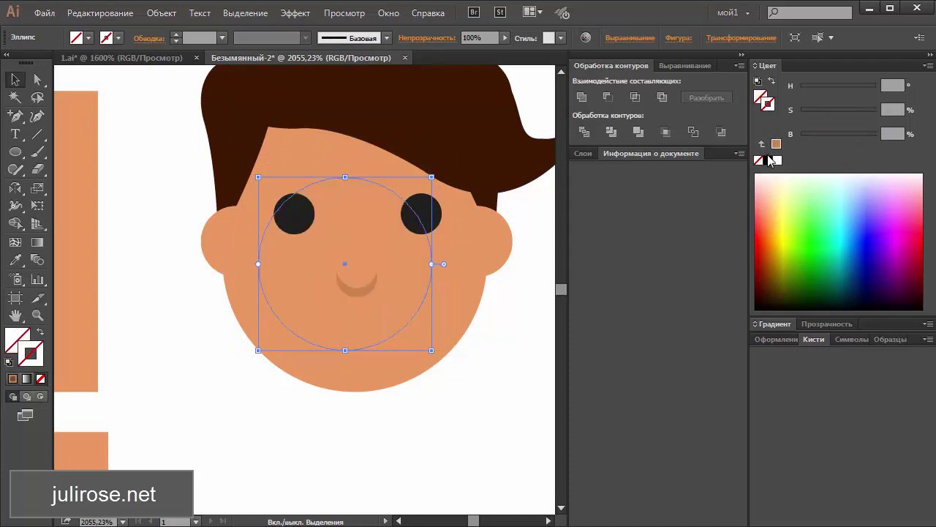
click(775, 161)
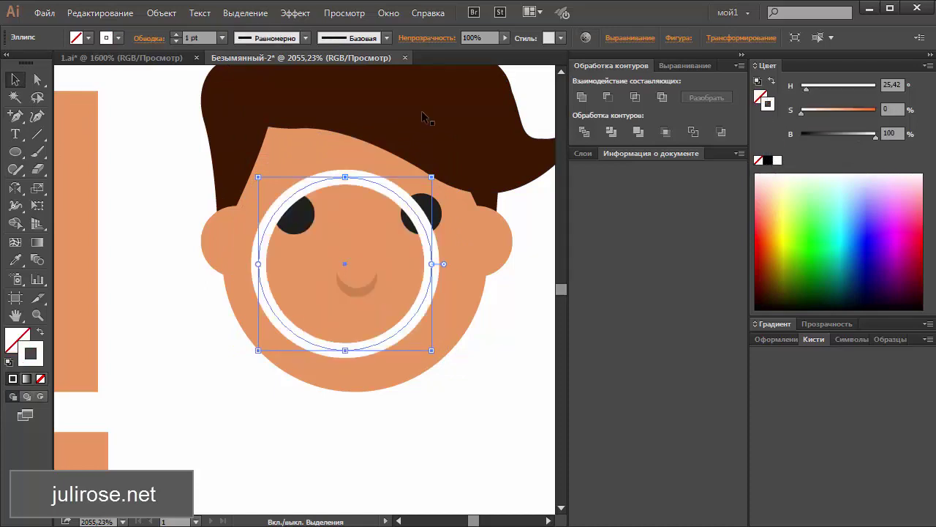
click(222, 37)
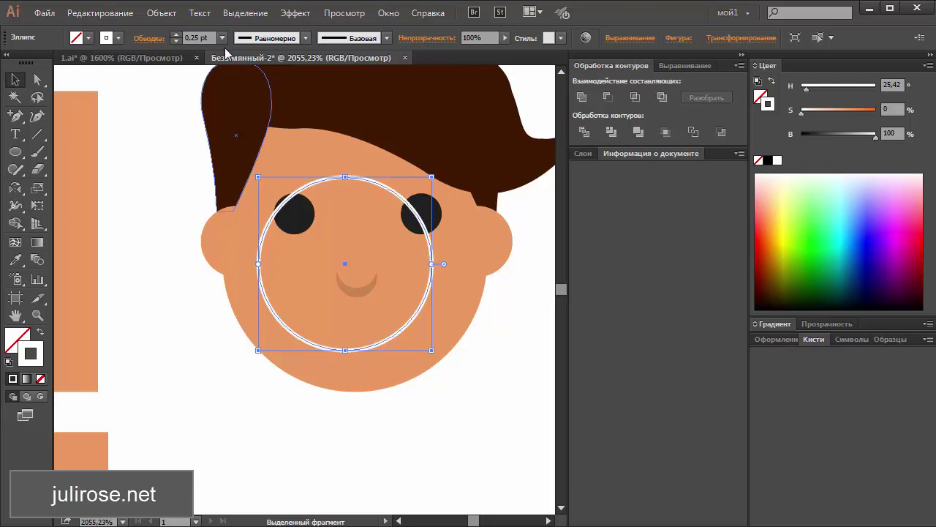
Cut the circle with Scissors at its lower left and right sides
click(40, 155)
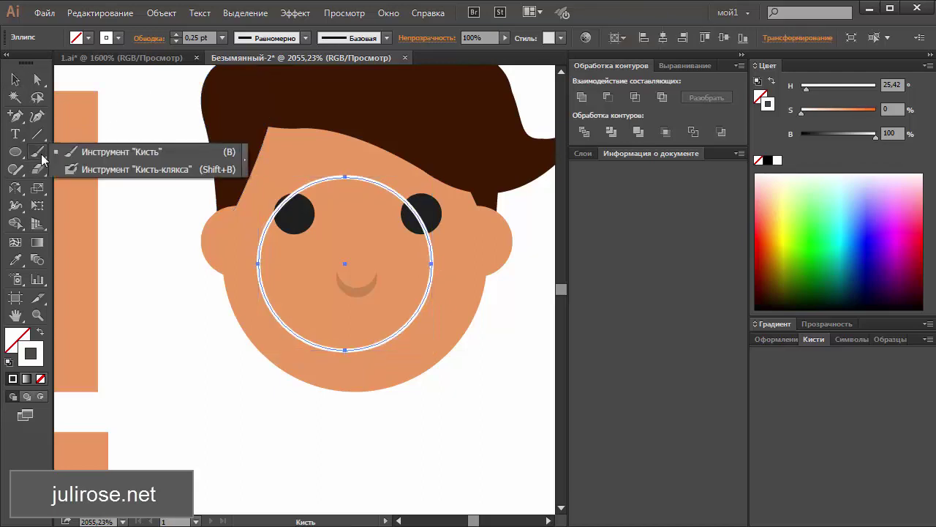
double_click(37, 169)
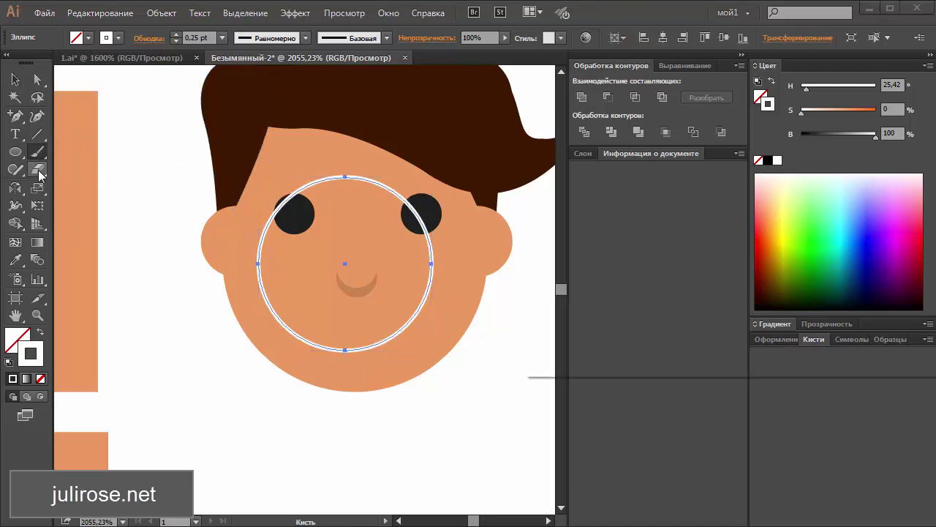
click(926, 340)
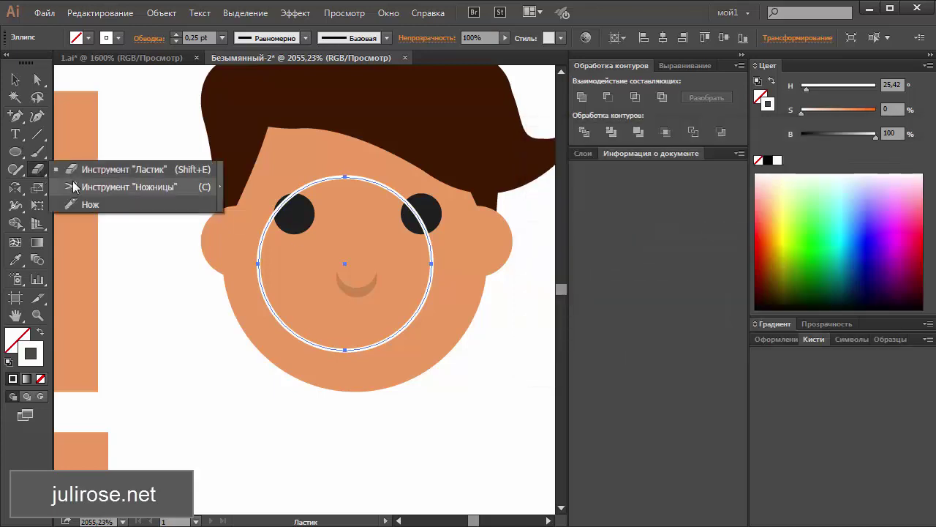
drag(40, 172, 73, 185)
click(272, 312)
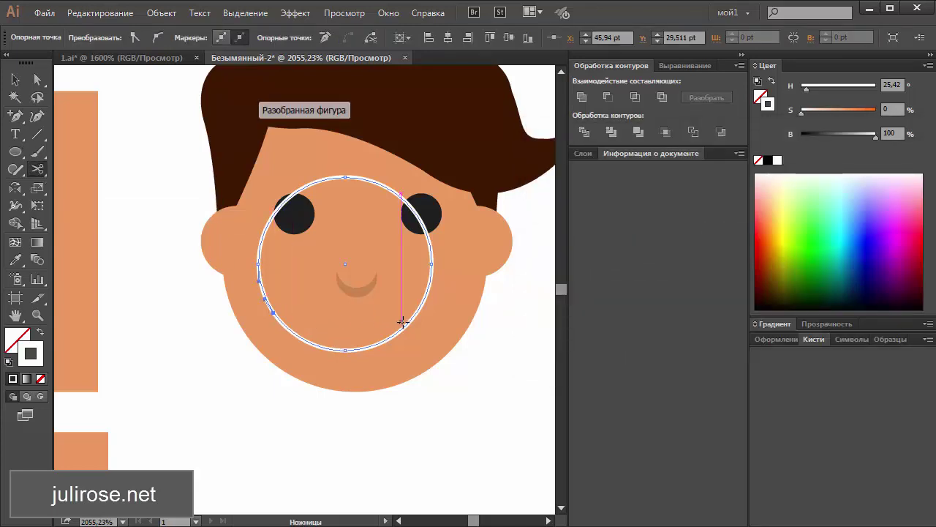
click(407, 320)
Delete the upper arc and reposition, narrow and flatten the remaining smile arc
click(15, 79)
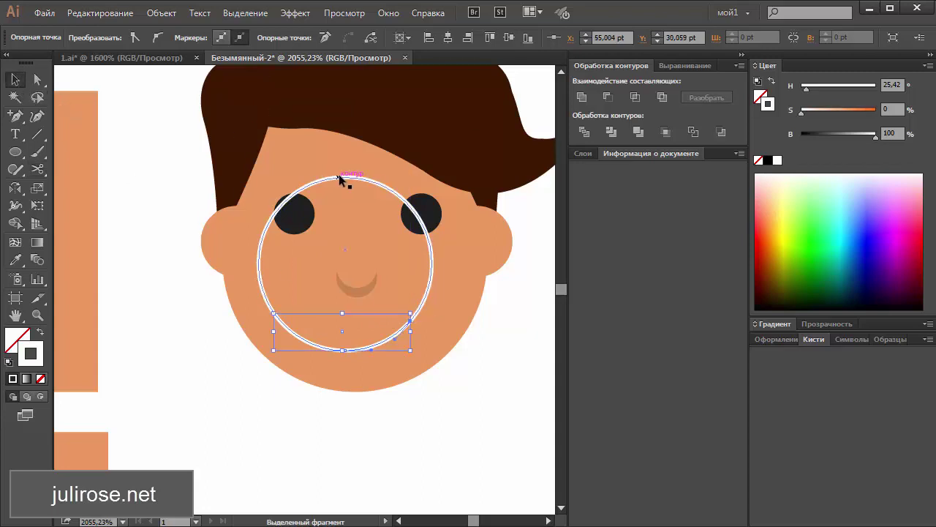
click(339, 174)
key(Delete)
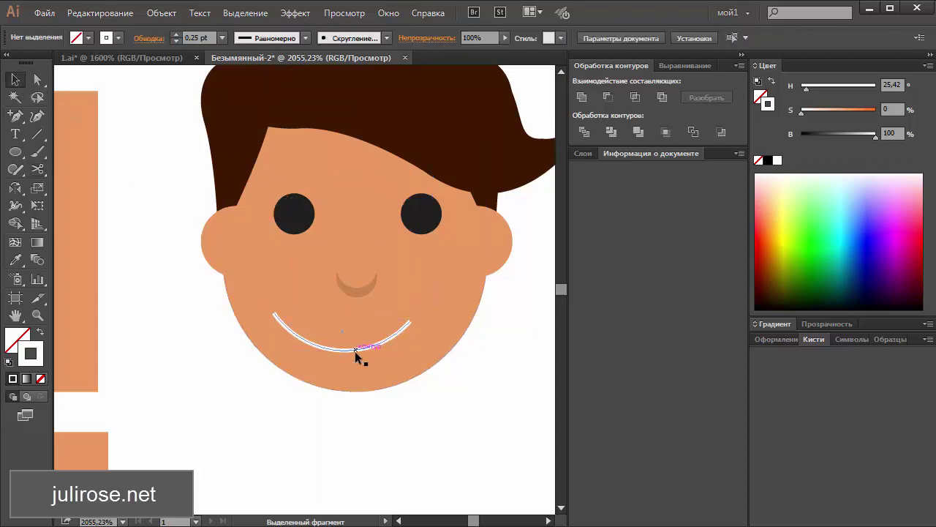
drag(355, 351, 364, 364)
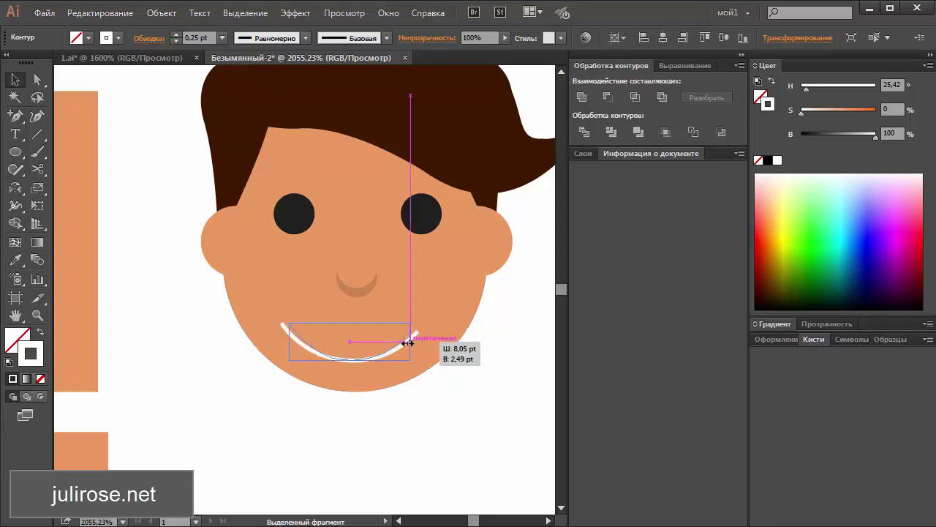
drag(419, 343, 351, 331)
click(466, 410)
scroll(467, 410, up, 1)
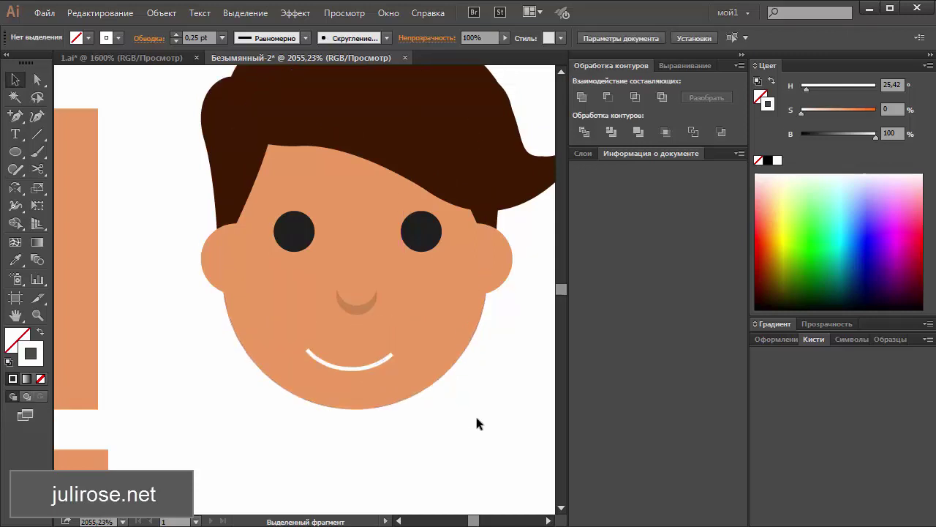
Darken the smile's outline to dark grey
click(382, 364)
click(824, 133)
drag(824, 132, 826, 134)
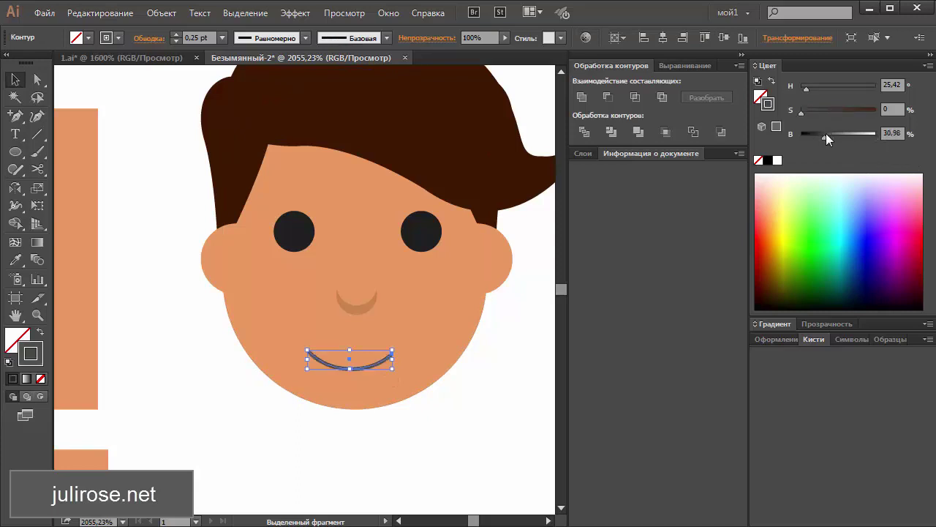
click(504, 397)
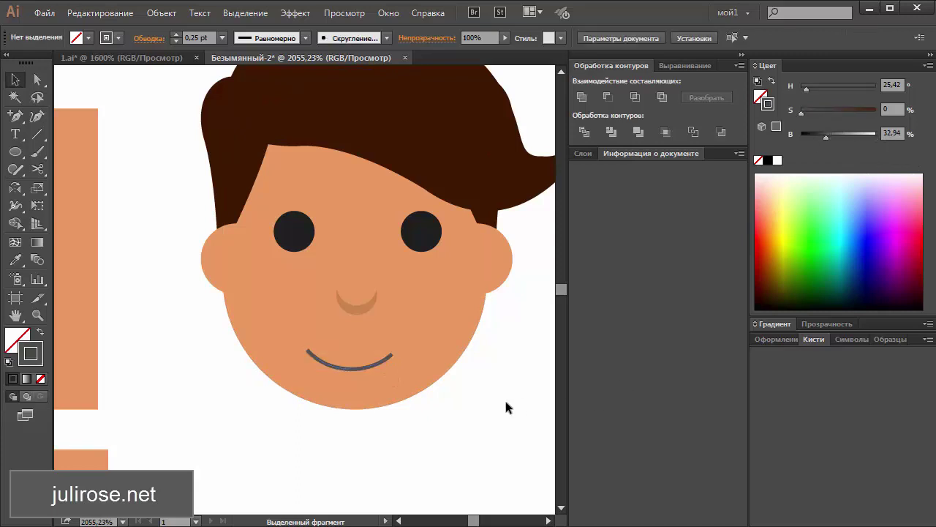
Zoom the view out to show empty space beside the face
key(ctrl+0)
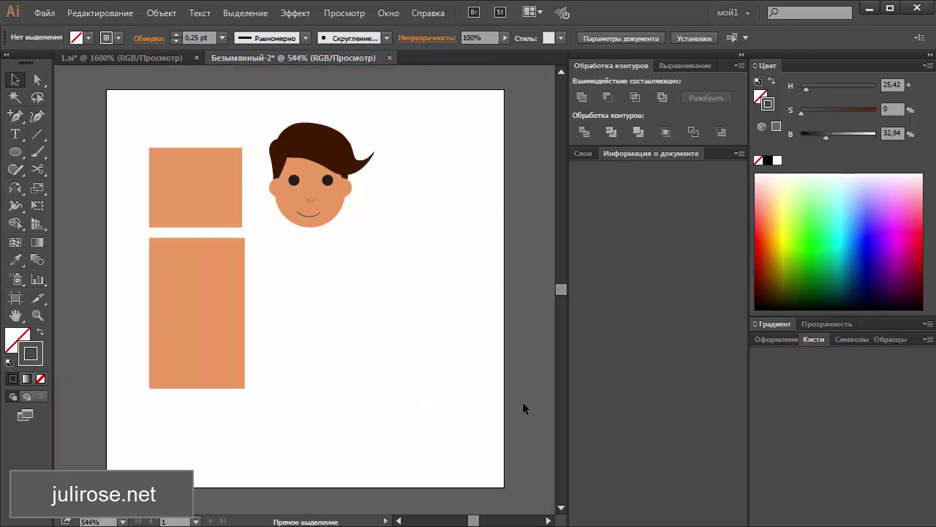
key(ctrl+plus)
key(ctrl+plus)
key(ctrl+plus)
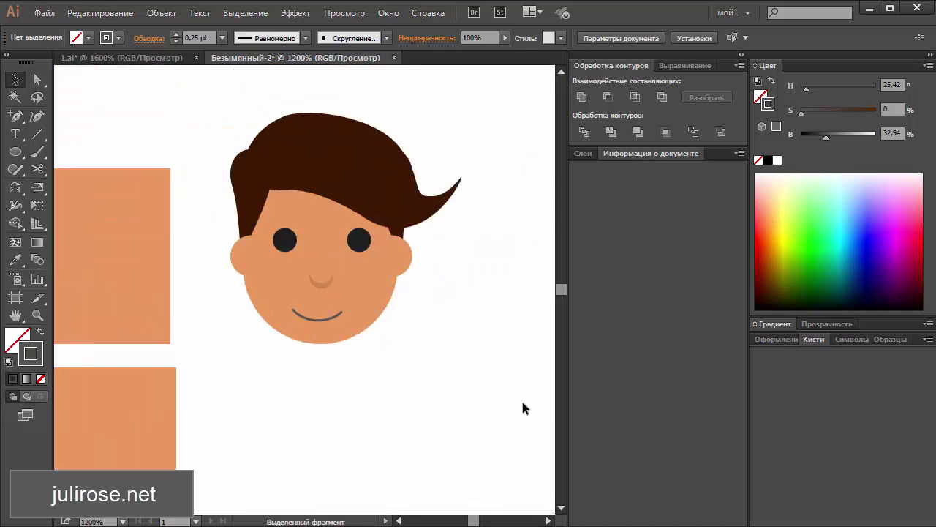
key(ctrl+plus)
key(ctrl+minus)
key(ctrl+minus)
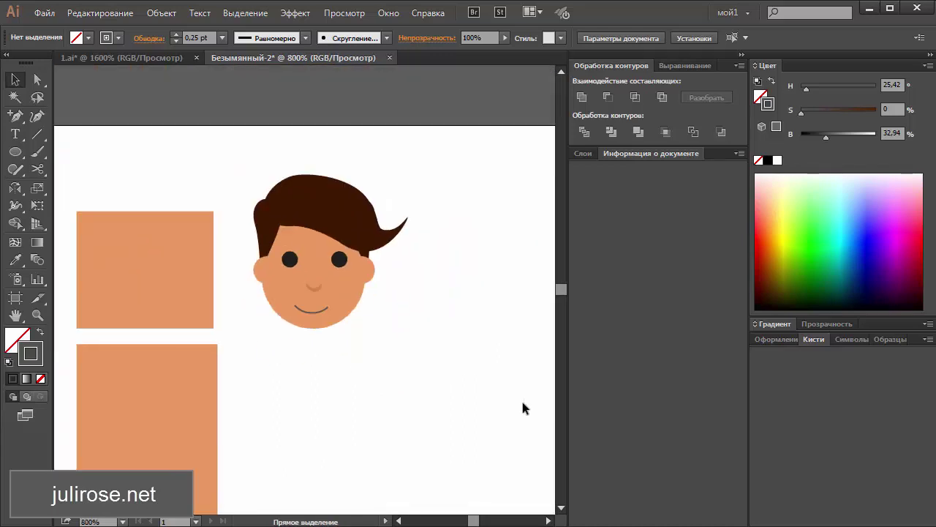
key(ctrl+minus)
key(ctrl+minus)
key(ctrl+plus)
key(ctrl+plus)
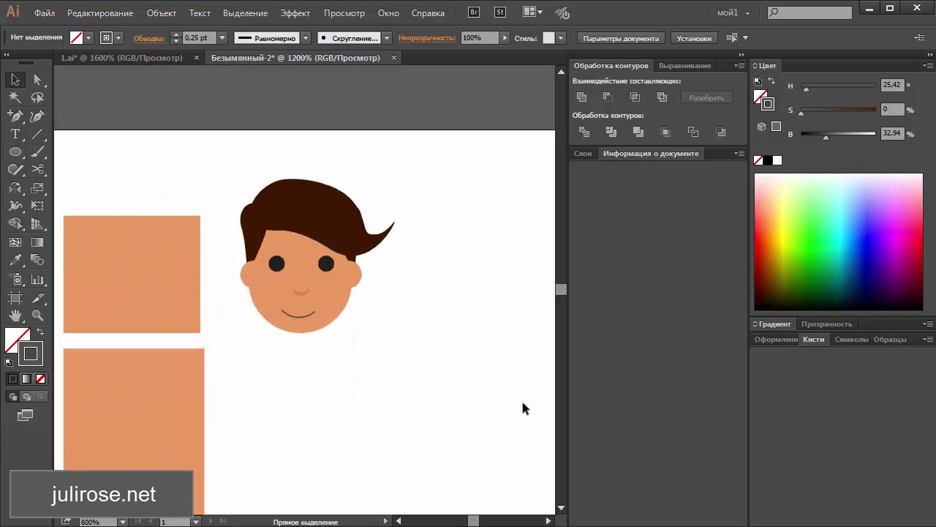
key(ctrl+plus)
key(ctrl+minus)
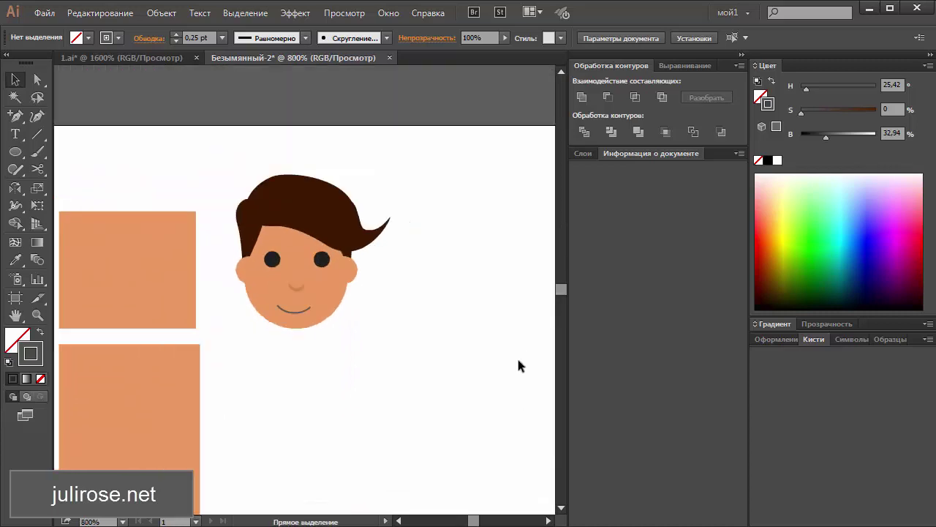
key(ctrl+minus)
Alt-drag a copy of the face group to the right and zoom in on it
click(270, 299)
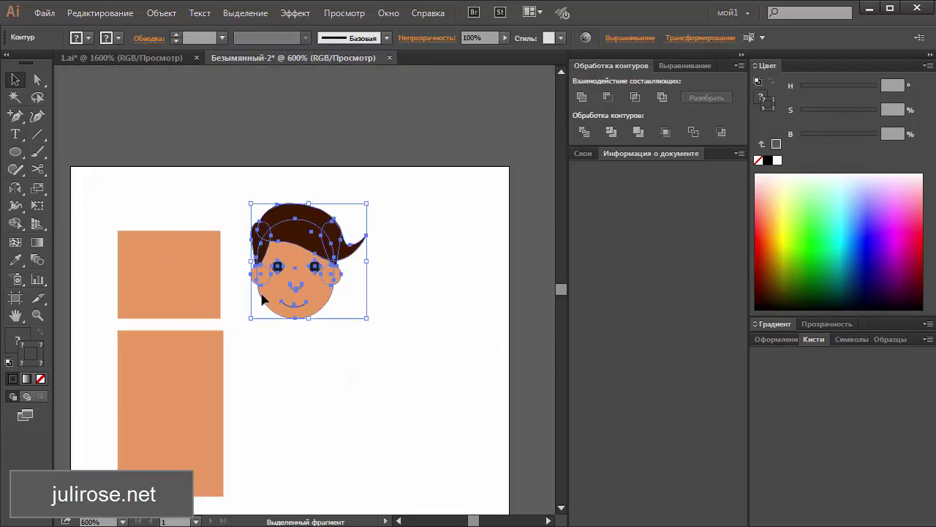
drag(268, 297, 397, 297)
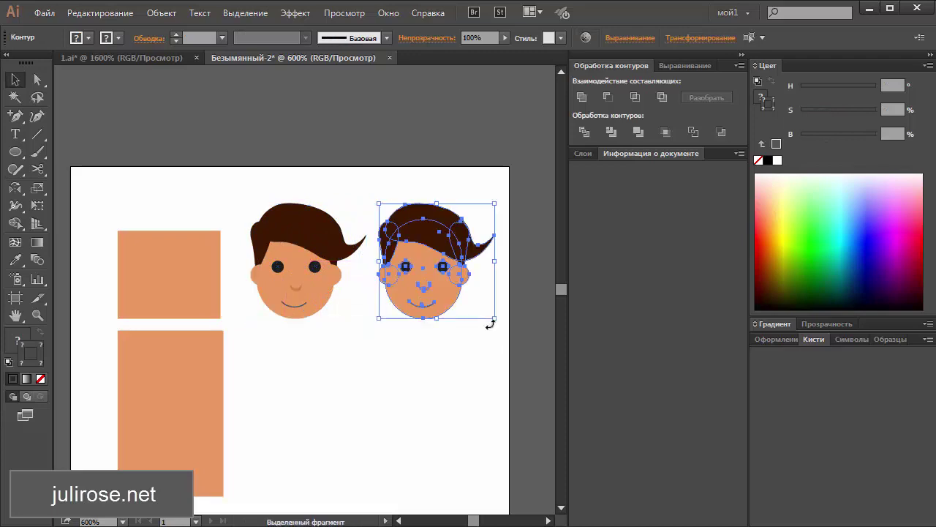
drag(505, 202, 366, 322)
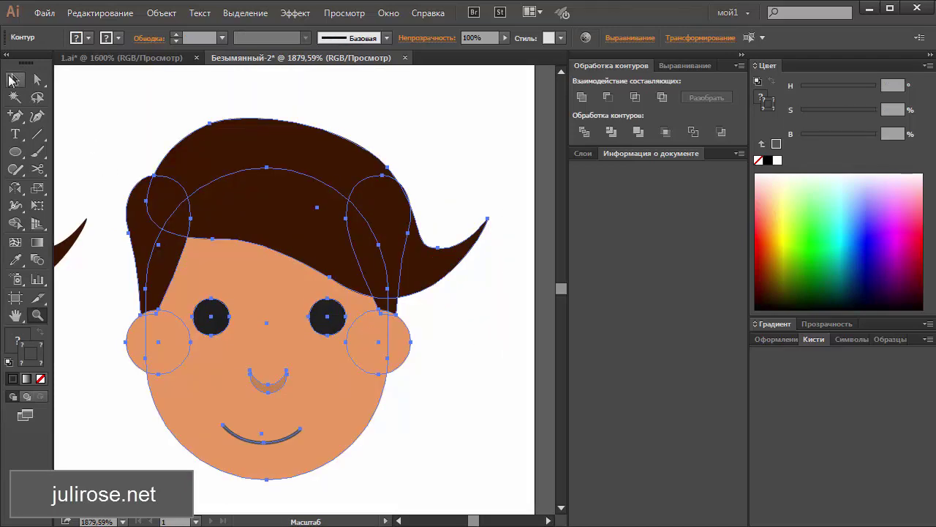
click(88, 86)
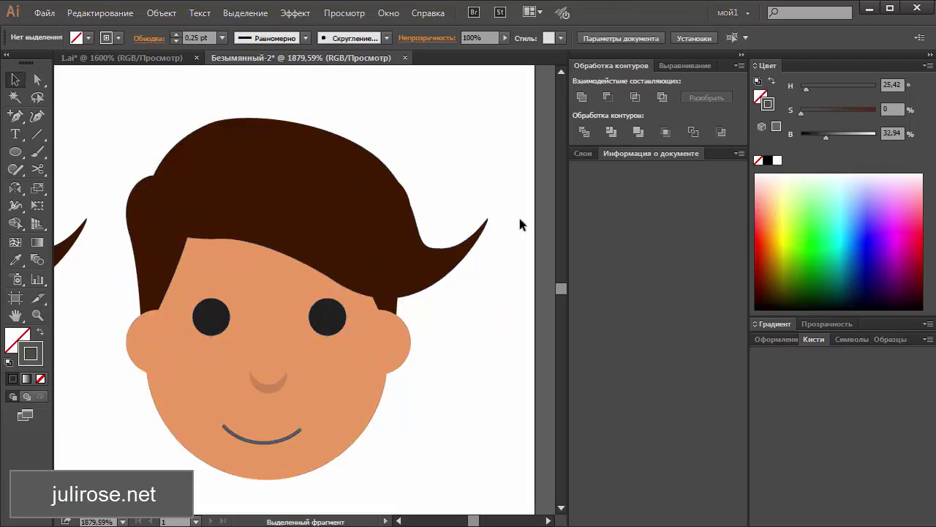
Select both eyes of the copied face and fill them K 3% grey
click(214, 316)
shift+click(342, 317)
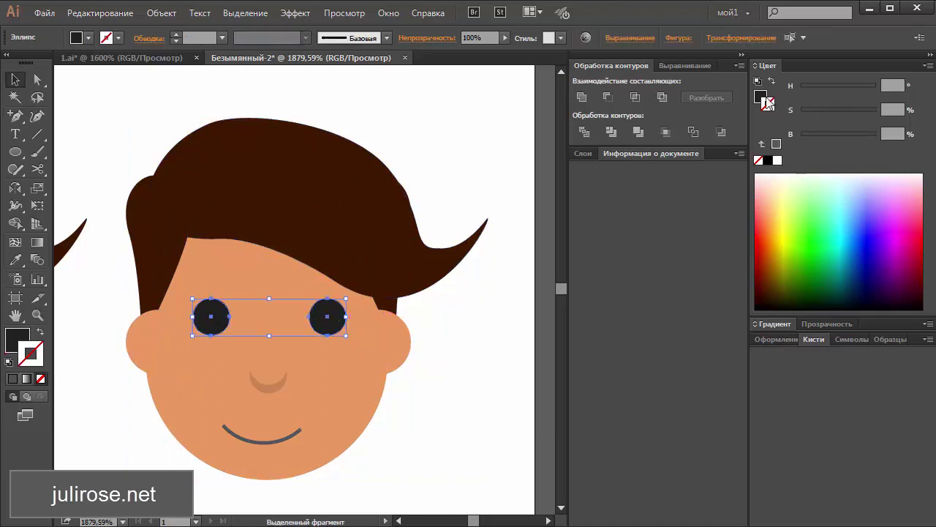
shift+click(804, 220)
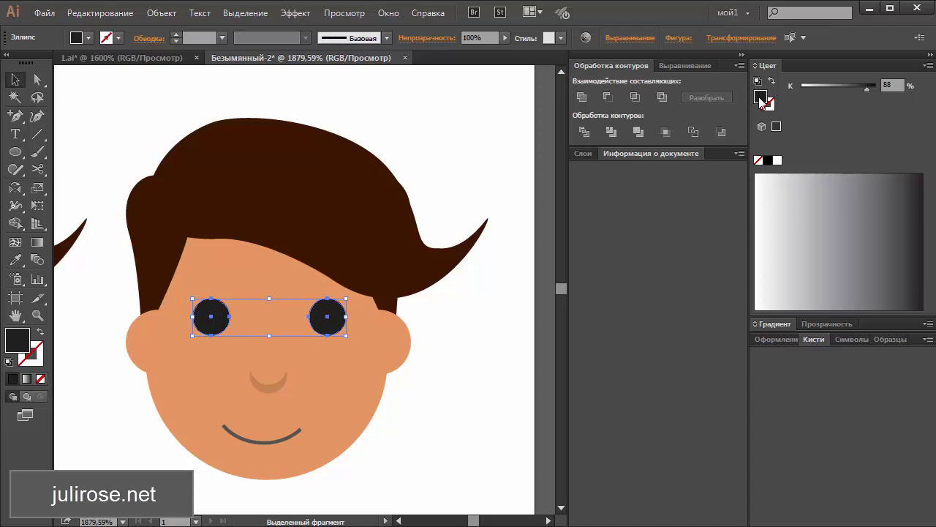
click(805, 86)
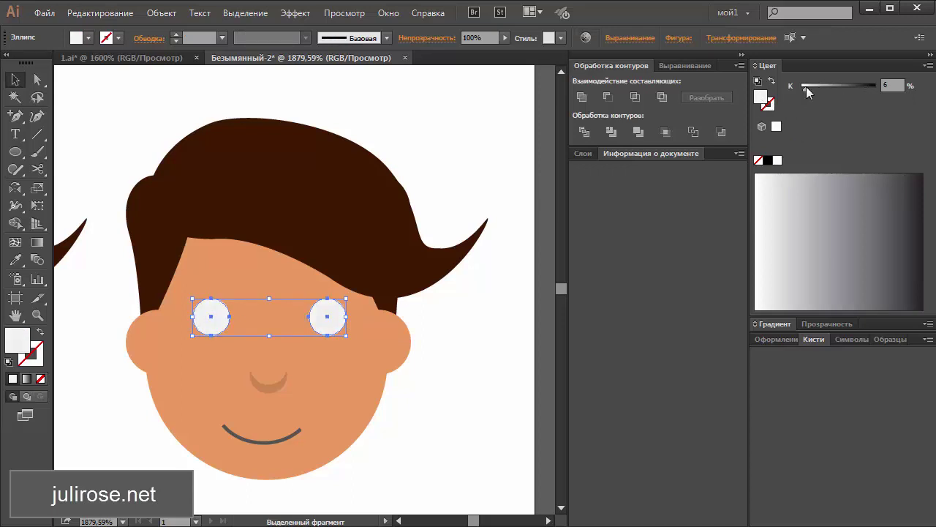
drag(805, 86, 803, 86)
Open Object > Path > Offset Path on the eyes and preview a -2 pt offset
click(161, 13)
mouse_move(224, 307)
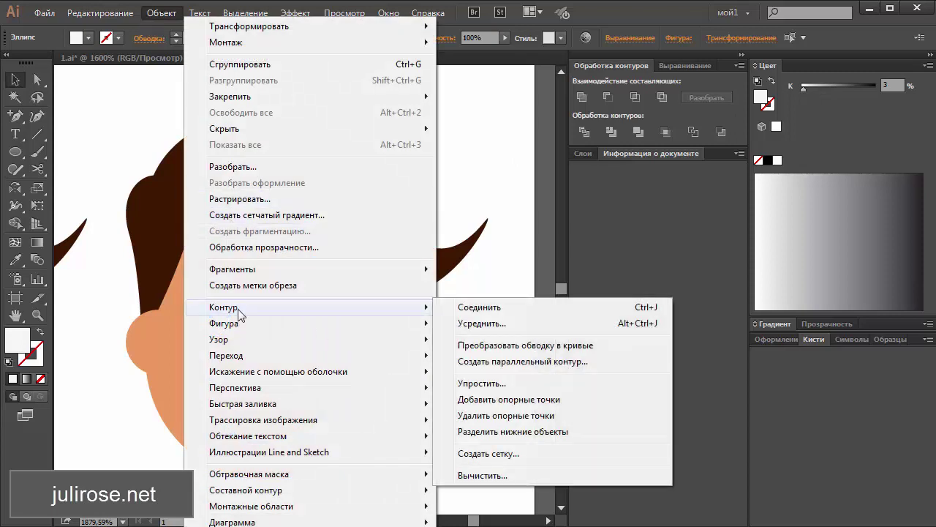
click(505, 362)
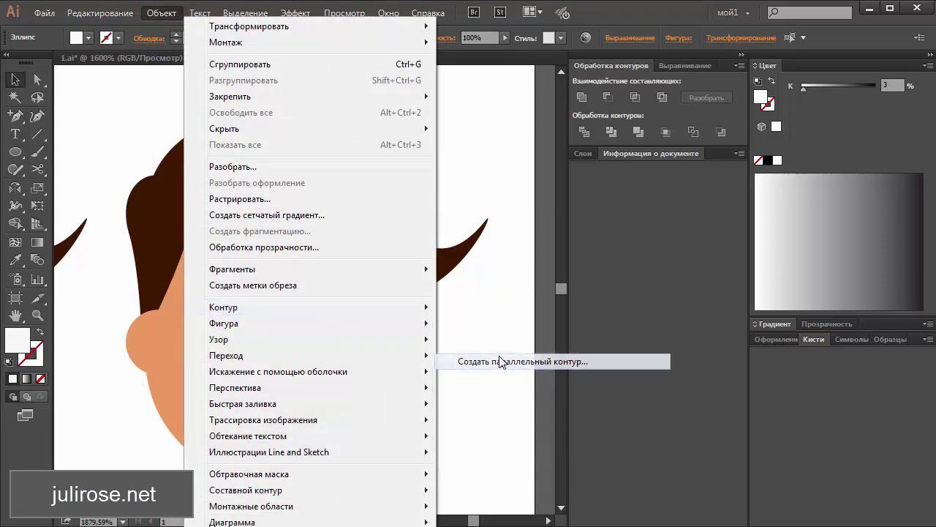
click(592, 187)
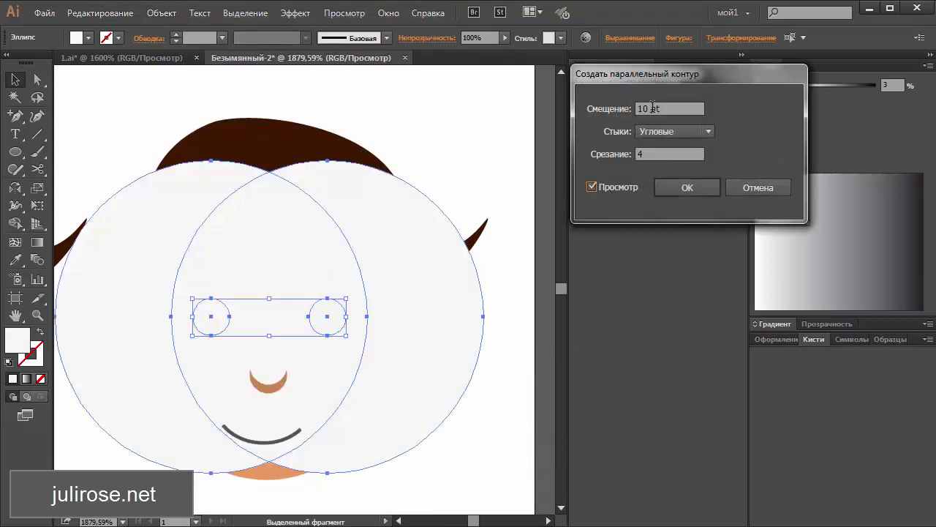
text(-2)
click(621, 188)
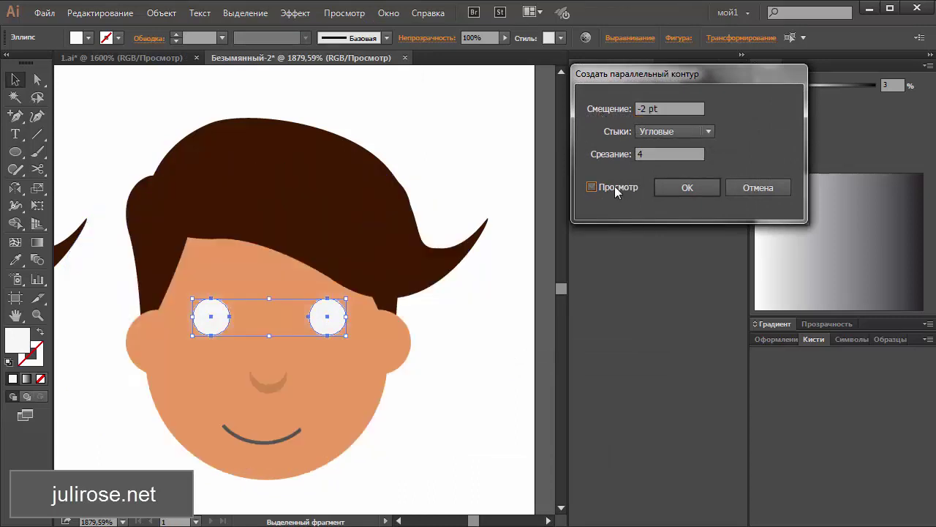
Try -5 and -1 pt offsets, settling on -0,5 pt with preview on
click(645, 108)
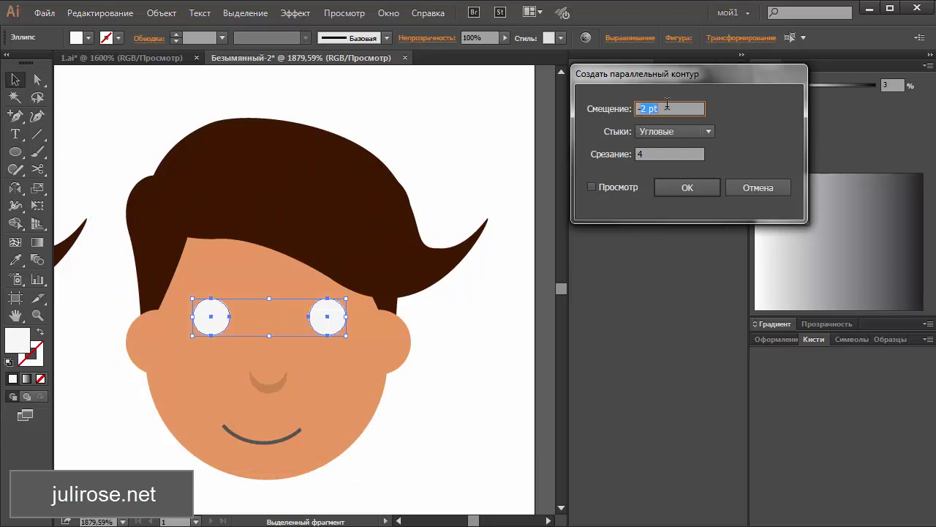
text(-5)
key(Tab)
key(Tab)
key(Tab)
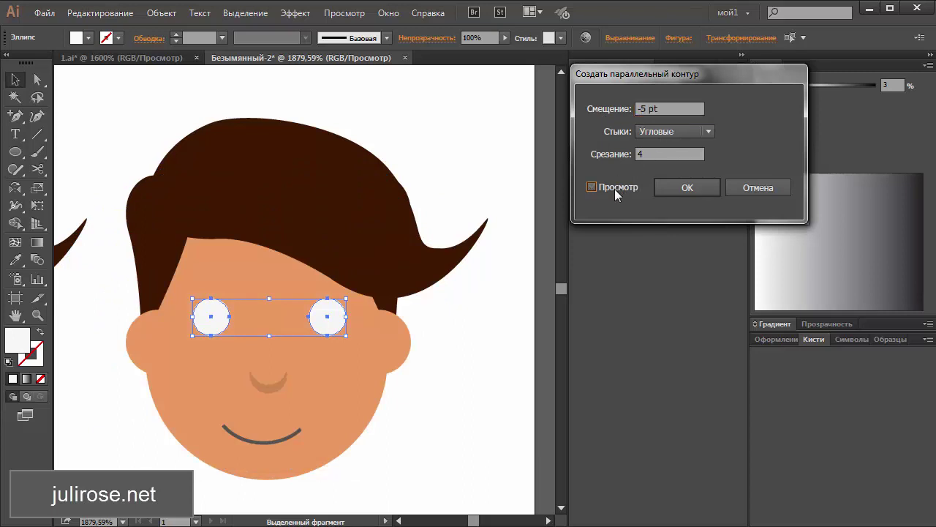
key(shift+Tab)
key(shift+Tab)
key(shift+Tab)
text(-1)
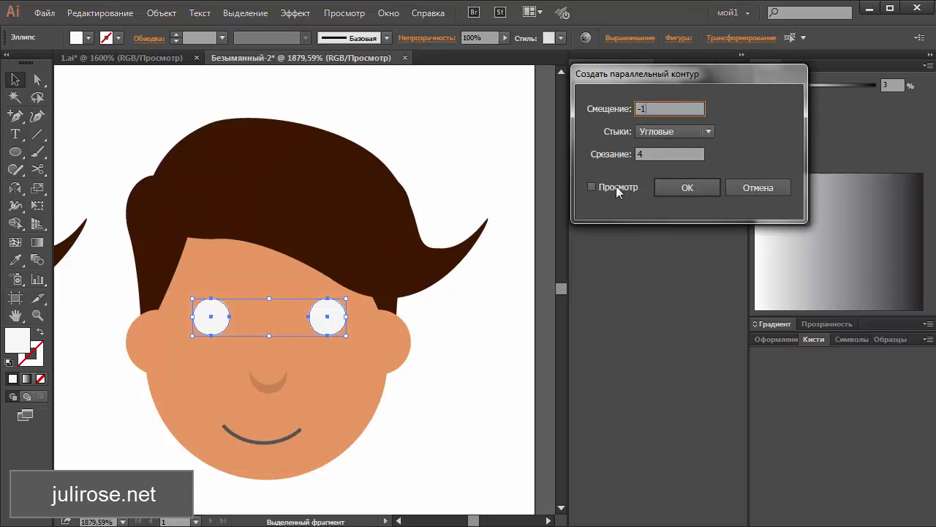
click(616, 187)
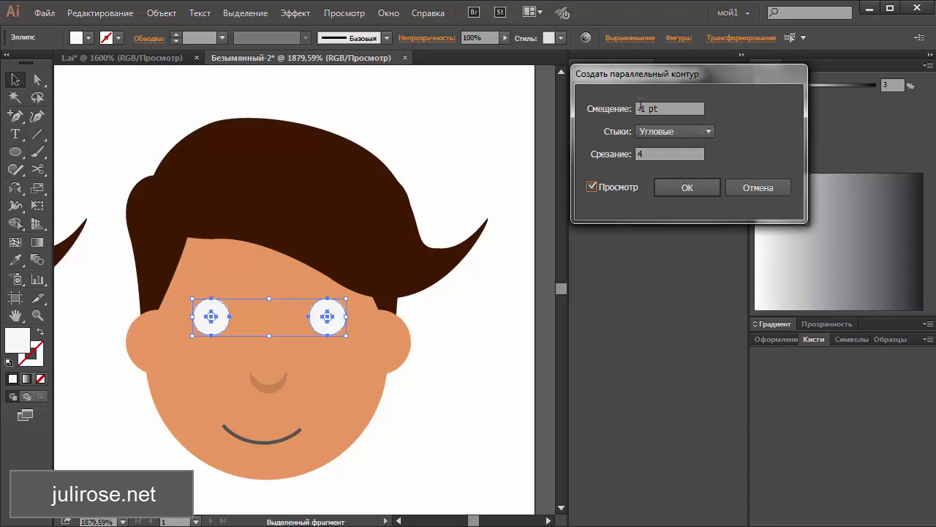
drag(641, 106, 673, 105)
text(-0)
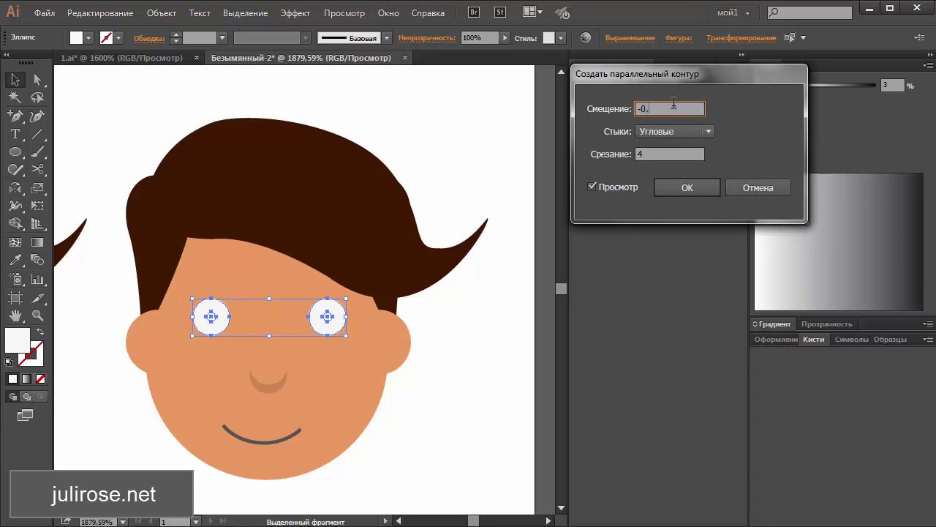
text(65)
click(605, 189)
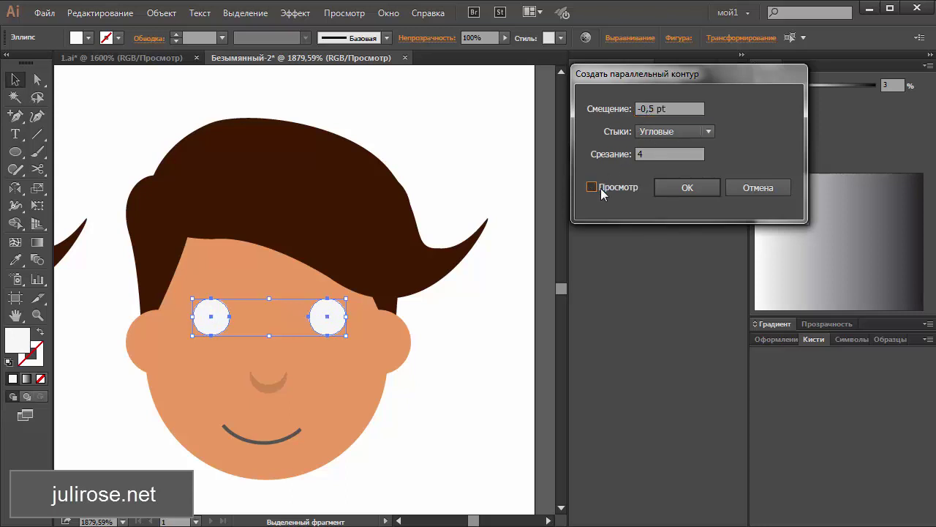
Apply the -0,5 pt offset and fill the inner circles 86% grey, then zoom to the copy
click(687, 187)
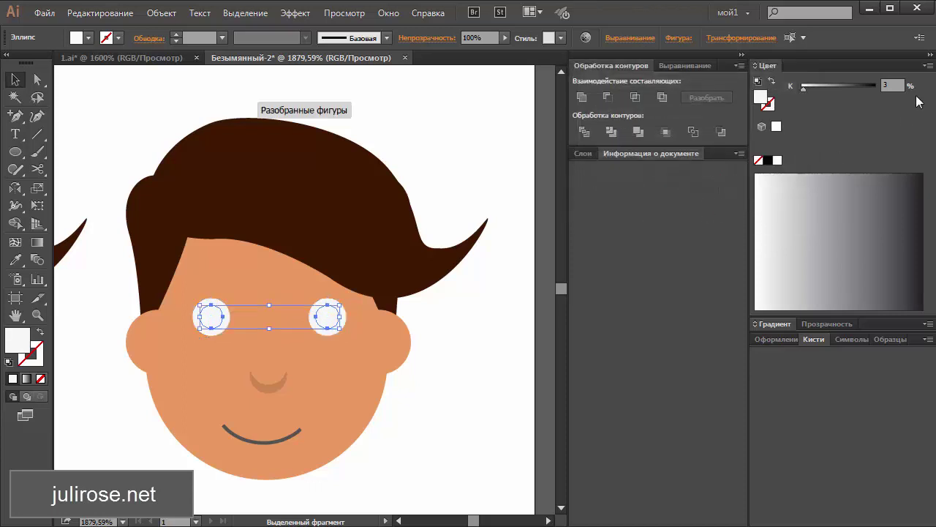
drag(860, 87, 865, 87)
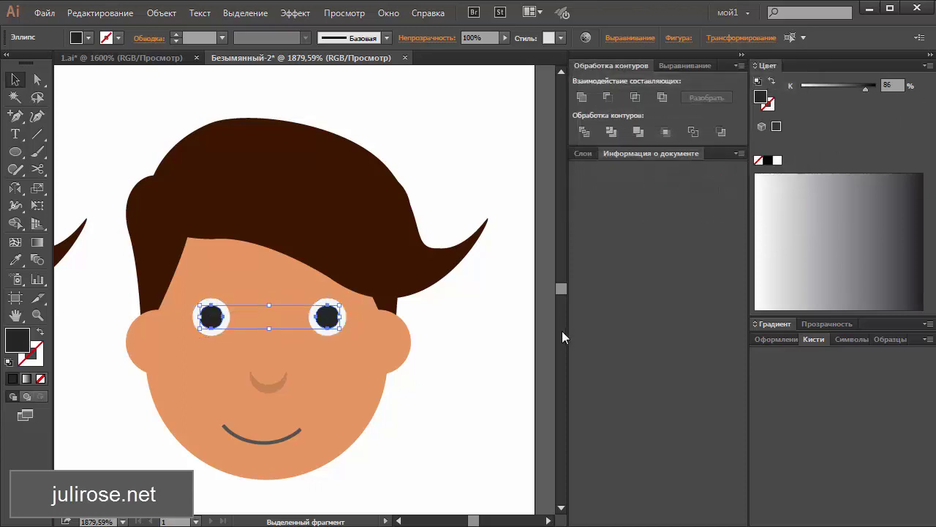
click(527, 328)
key(ctrl+minus)
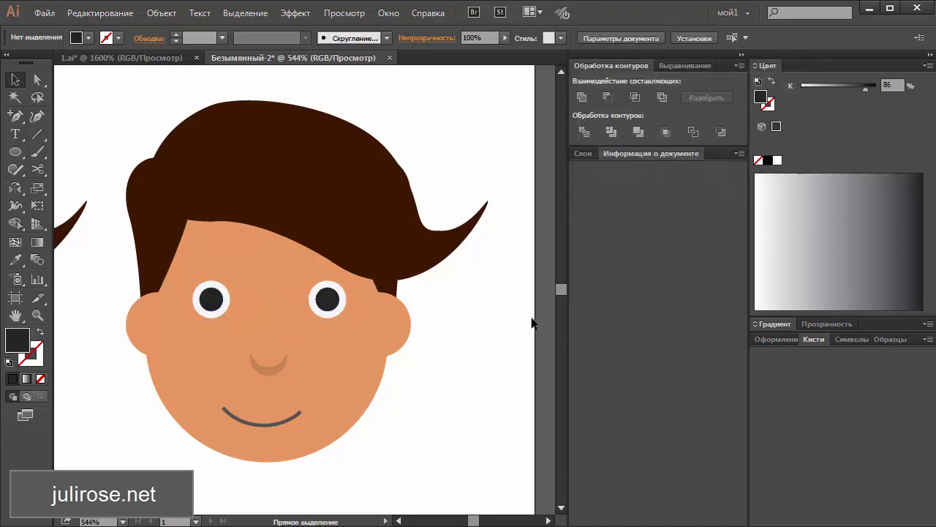
key(ctrl+minus)
key(ctrl+minus)
key(ctrl+minus)
key(ctrl+minus)
key(ctrl+plus)
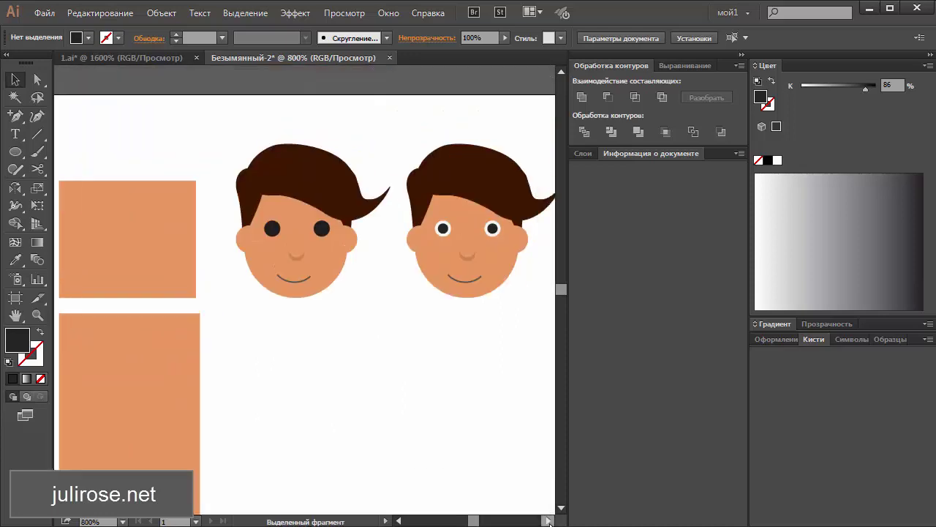
scroll(307, 329, right, 3)
key(z)
drag(512, 178, 334, 297)
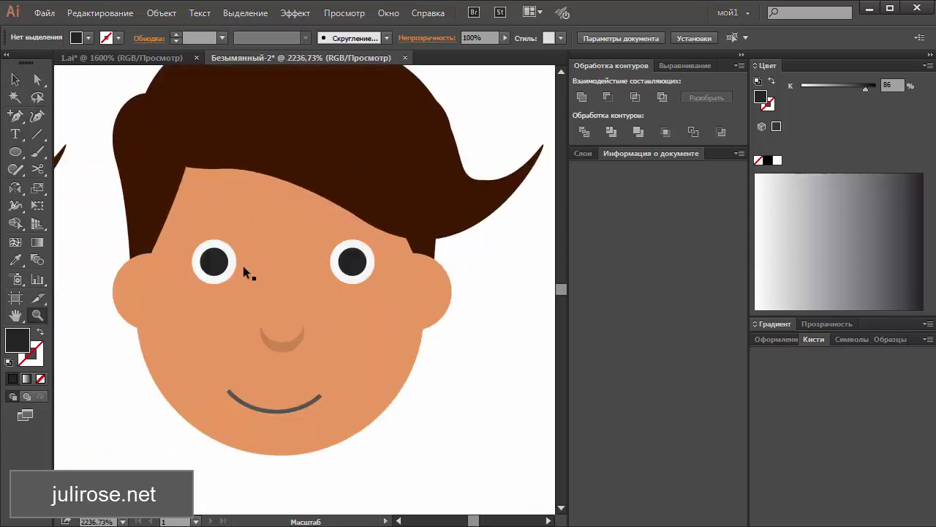
Lighten both pupils to 70% grey and switch the Color panel to RGB
key(v)
click(214, 262)
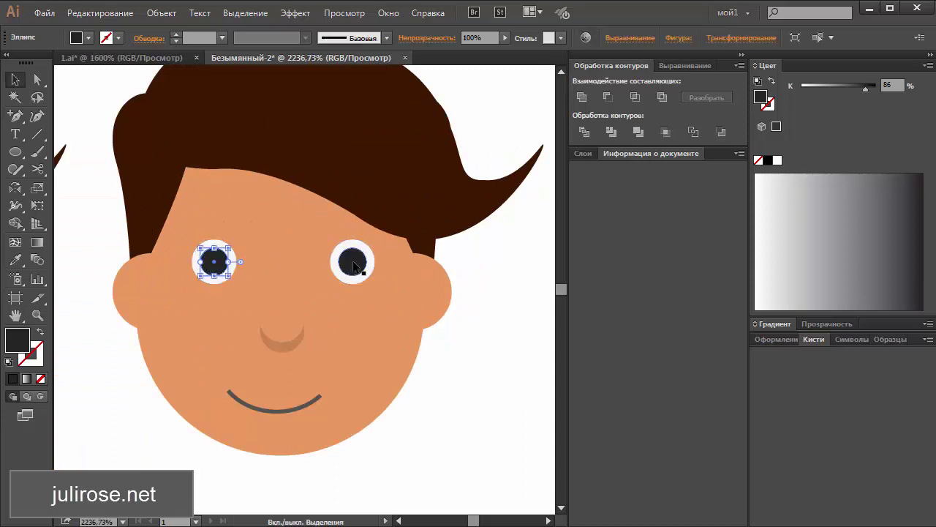
shift+click(353, 264)
drag(865, 87, 855, 91)
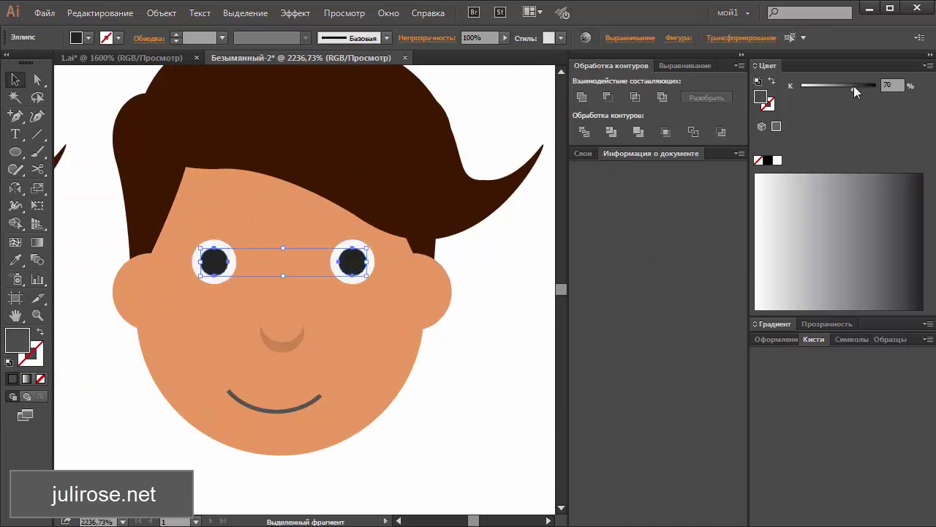
click(926, 65)
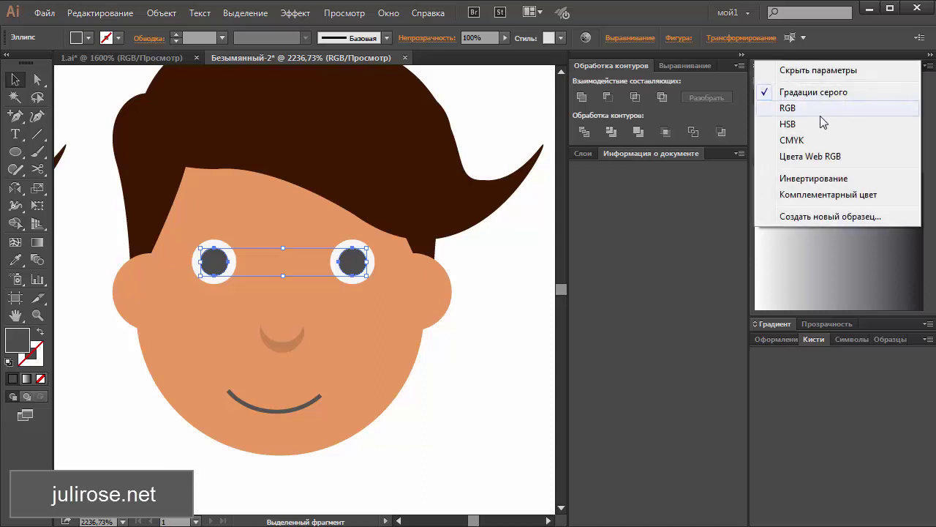
click(826, 111)
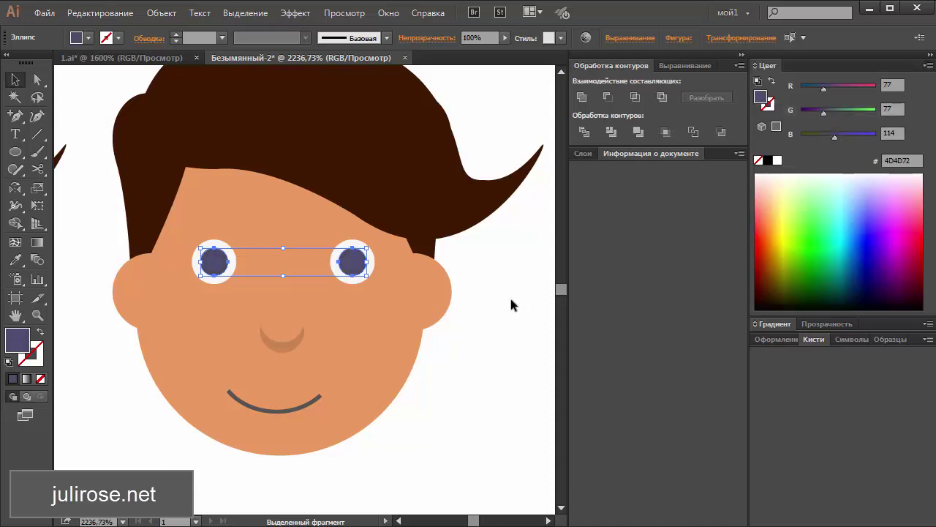
click(494, 330)
Select both eye whites and bring copies in front of the pupils
click(398, 521)
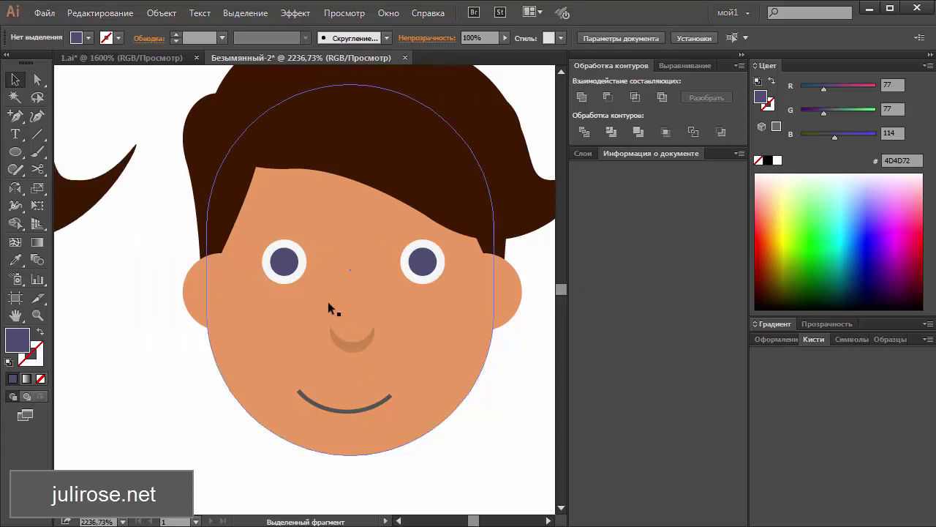
click(286, 280)
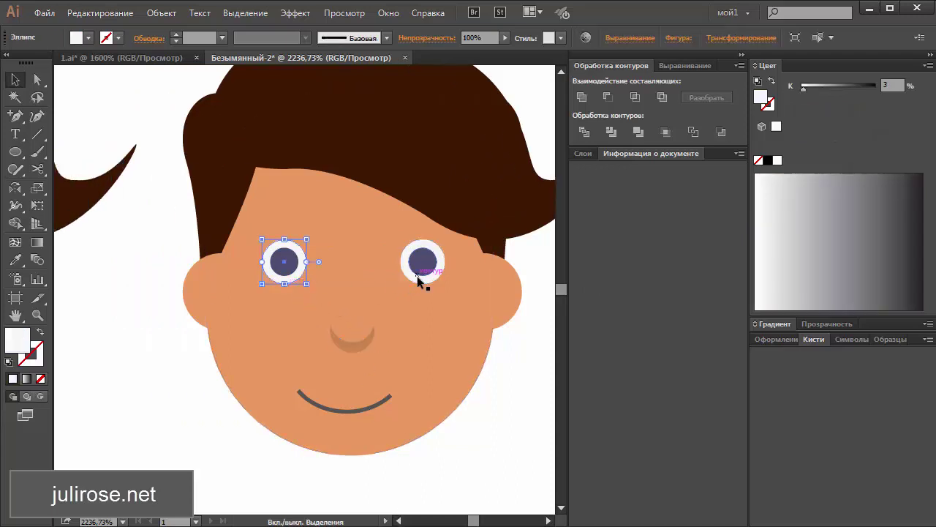
shift+click(417, 276)
click(521, 320)
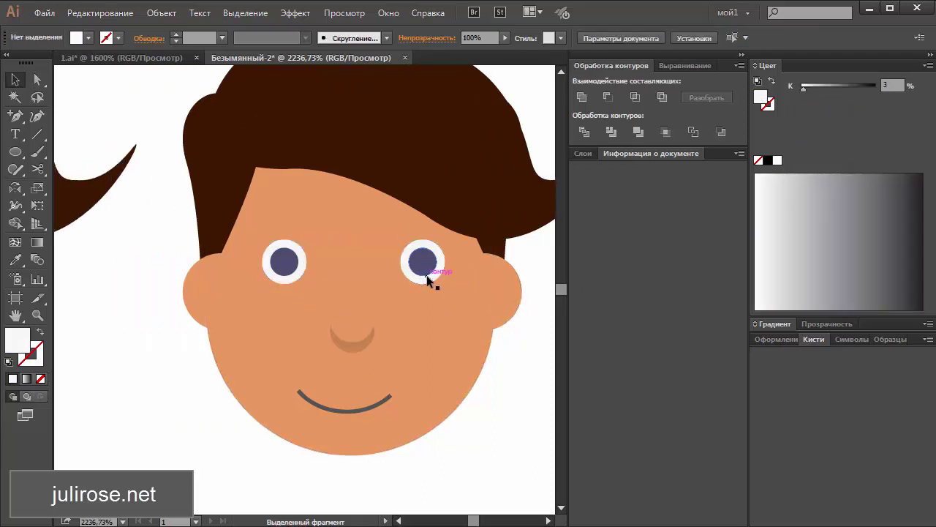
click(428, 280)
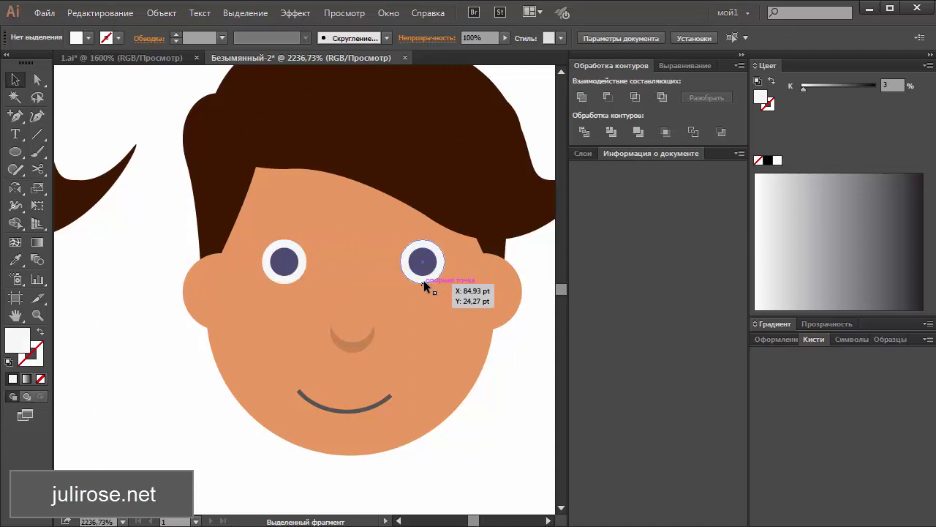
shift+click(280, 279)
key(a)
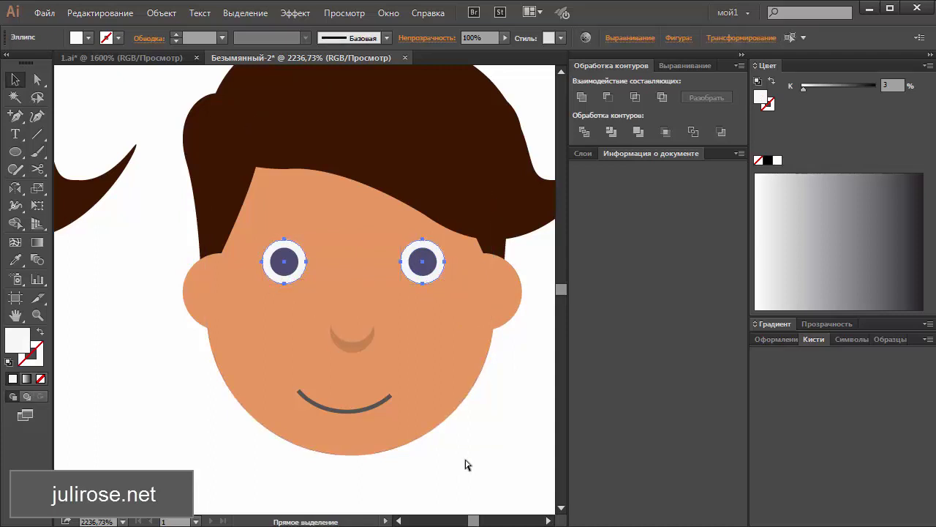
key(ctrl+shift+bracketright)
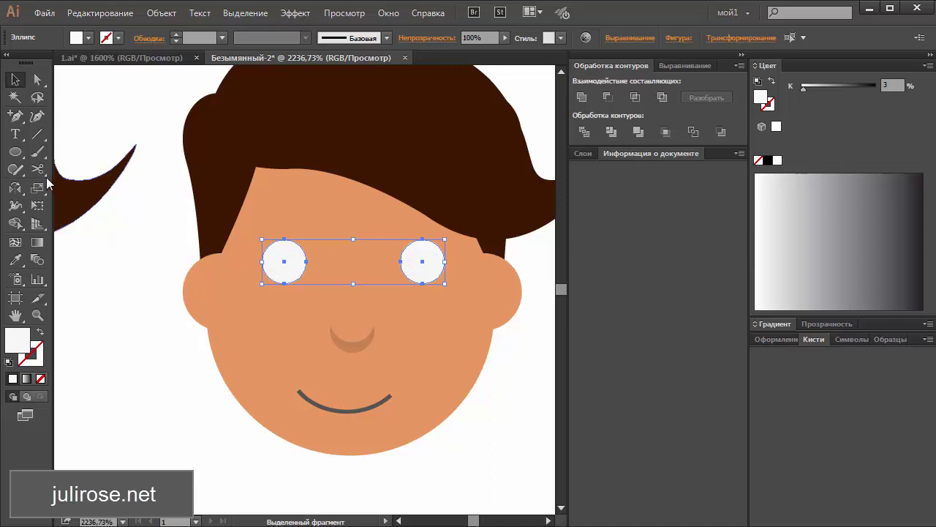
Try erasing across the eye area with the Eraser, then reframe the copied face
drag(39, 170, 87, 168)
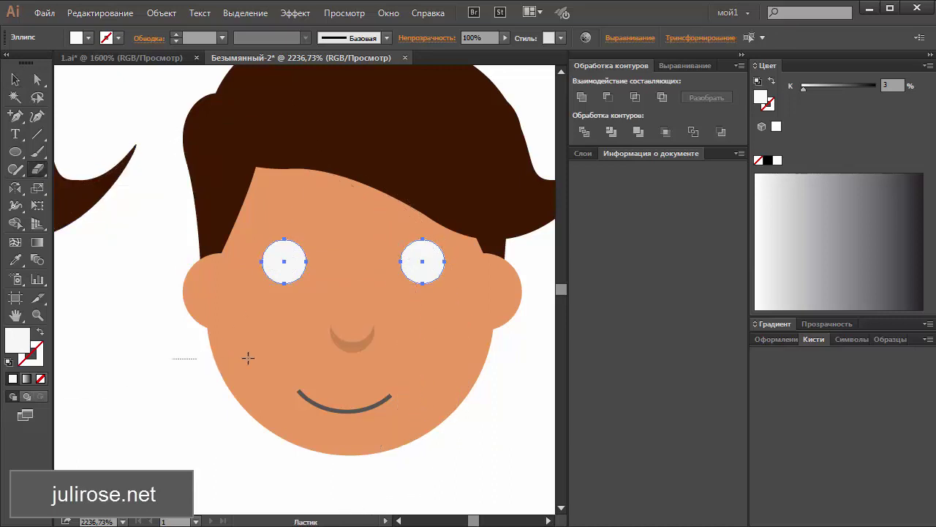
mouse_move(248, 357)
mouse_down()
mouse_move(482, 320)
mouse_move(548, 251)
mouse_up()
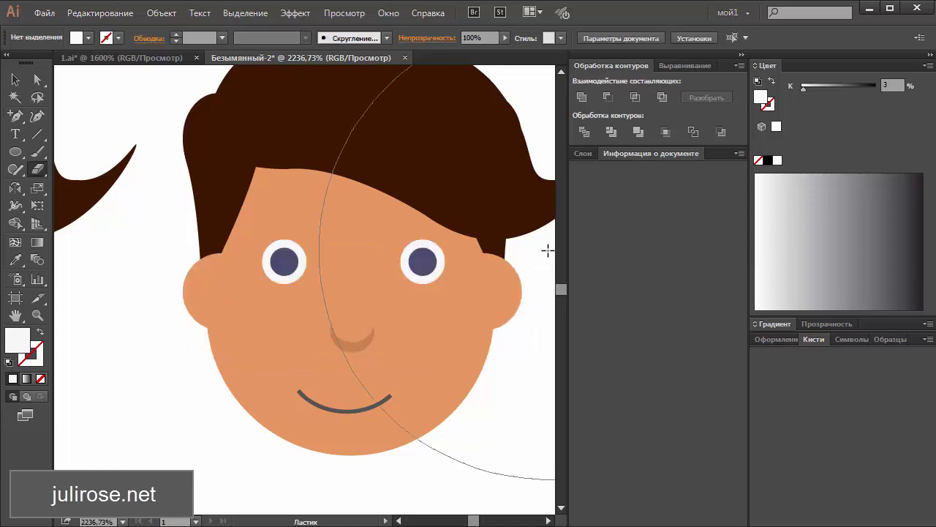
ctrl+click(334, 344)
mouse_move(196, 344)
mouse_down()
mouse_move(470, 292)
mouse_move(516, 254)
mouse_up()
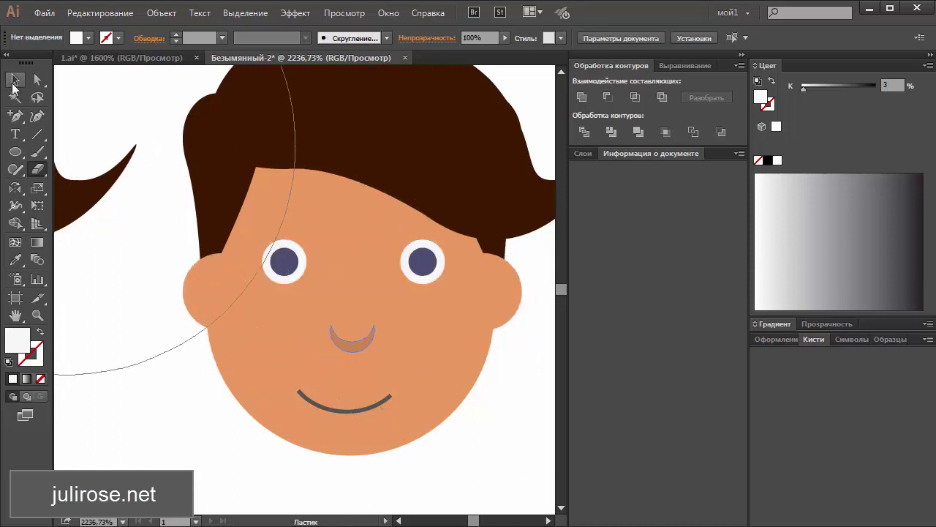
click(14, 79)
click(112, 353)
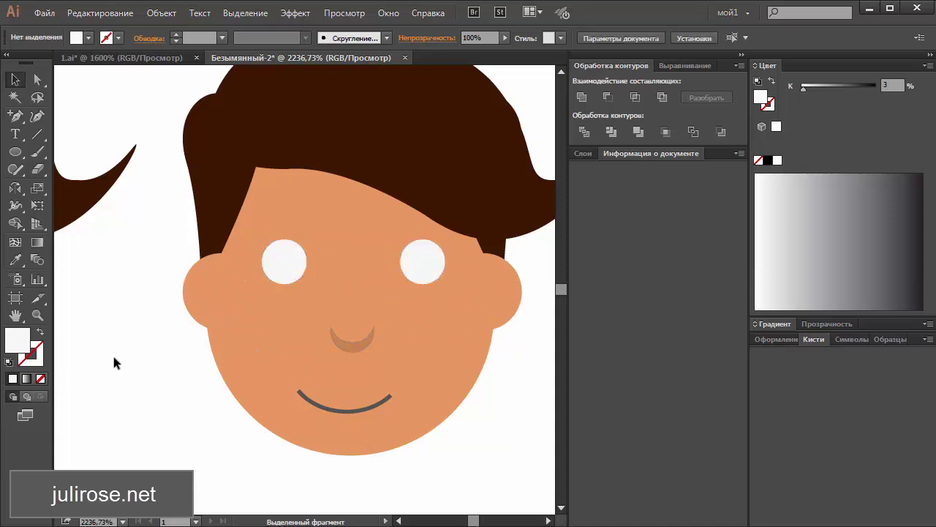
key(ctrl+minus)
key(ctrl+minus)
key(ctrl+minus)
key(ctrl+minus)
key(ctrl+minus)
key(ctrl+minus)
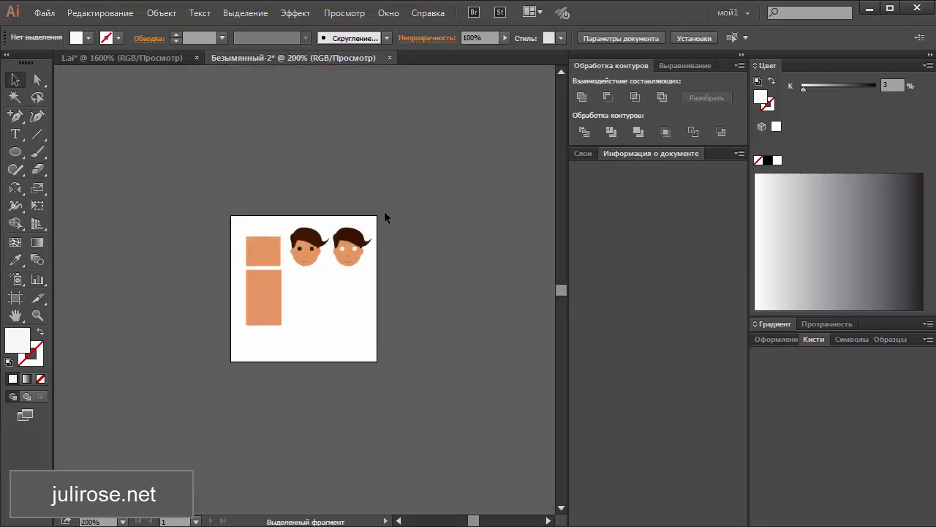
drag(335, 272, 337, 273)
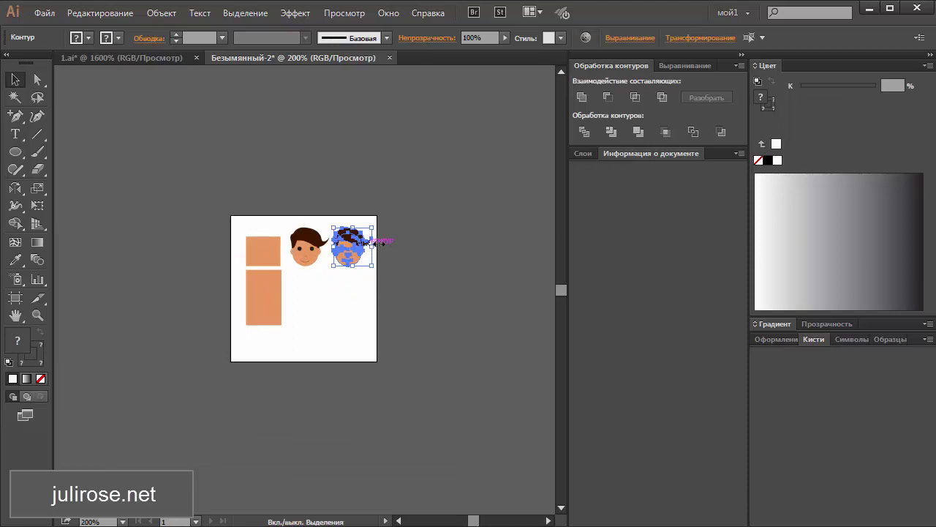
key(ctrl+plus)
key(ctrl+plus)
key(ctrl+plus)
click(446, 414)
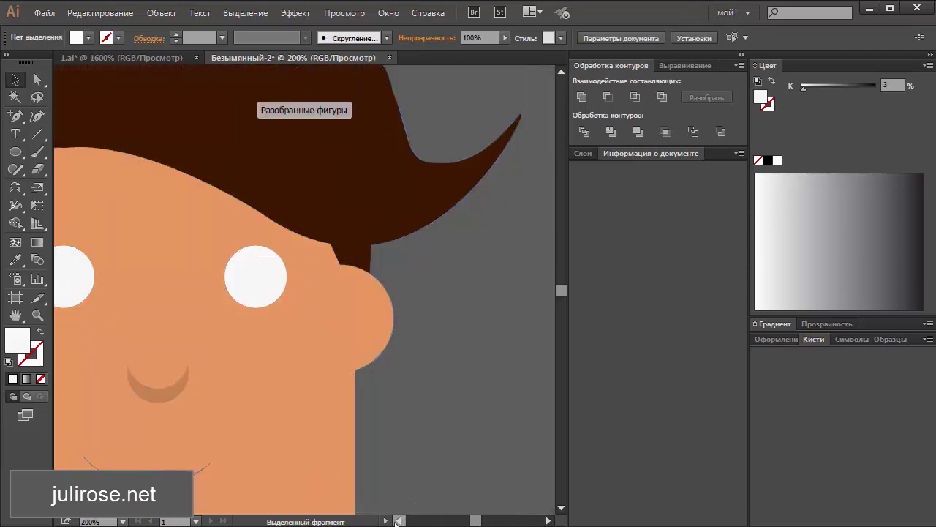
scroll(396, 521, left, 6)
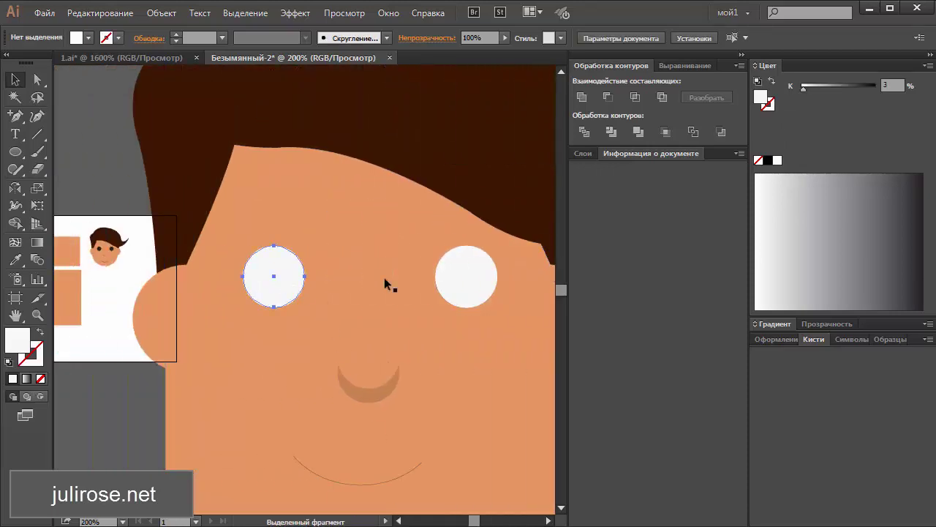
Erase the lower halves of both selected covering eye whites, leaving upper caps
click(293, 265)
shift+click(466, 276)
click(37, 169)
mouse_move(219, 430)
mouse_down()
mouse_move(581, 281)
mouse_move(569, 259)
mouse_up()
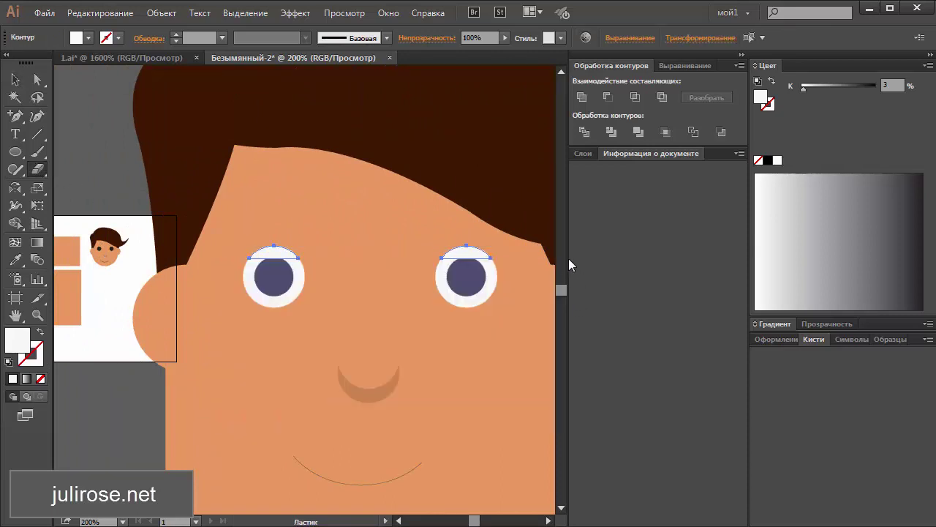
Fill both eyelid caps with eyedropped skin colour, darkened to 85.88% brightness in HSB
key(i)
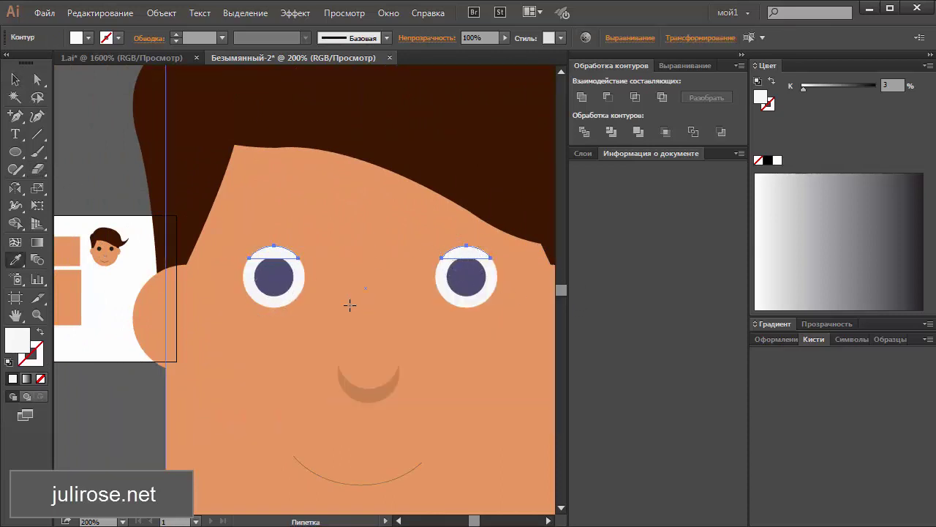
click(317, 207)
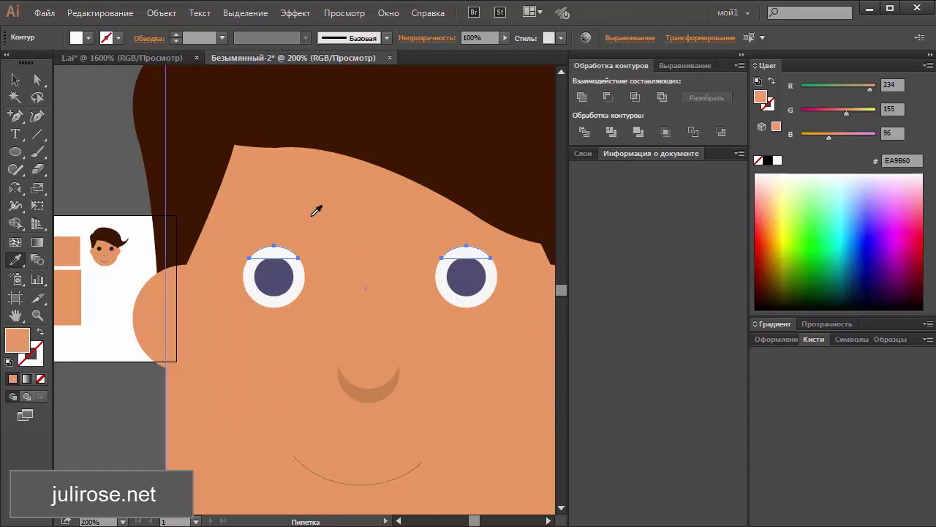
click(14, 79)
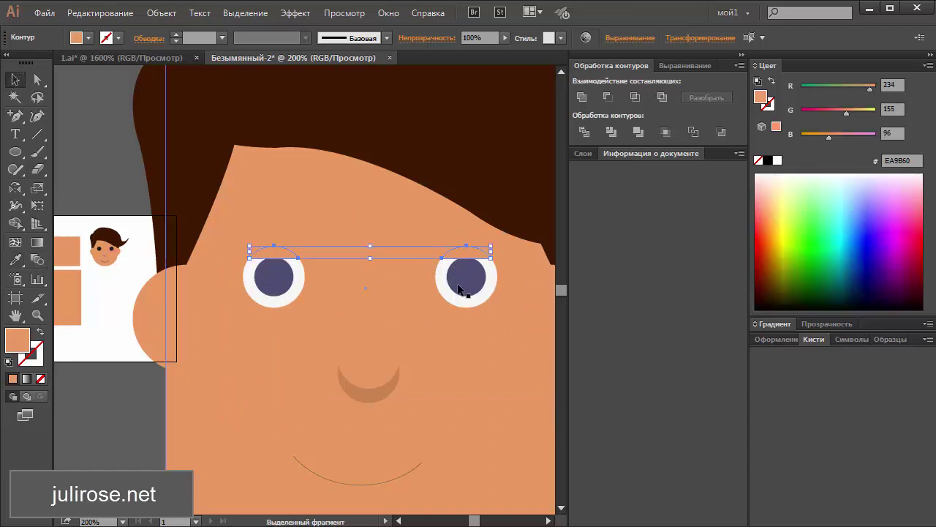
click(927, 65)
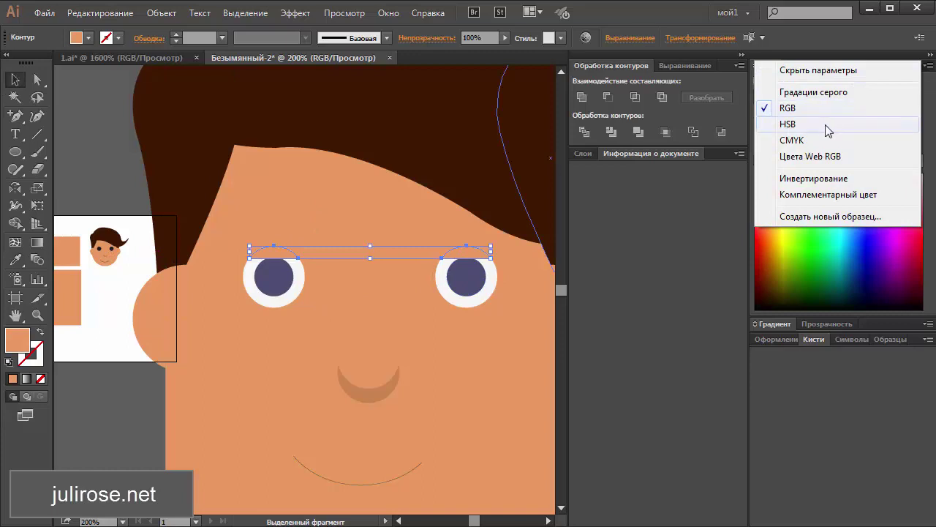
click(790, 124)
drag(869, 137, 865, 138)
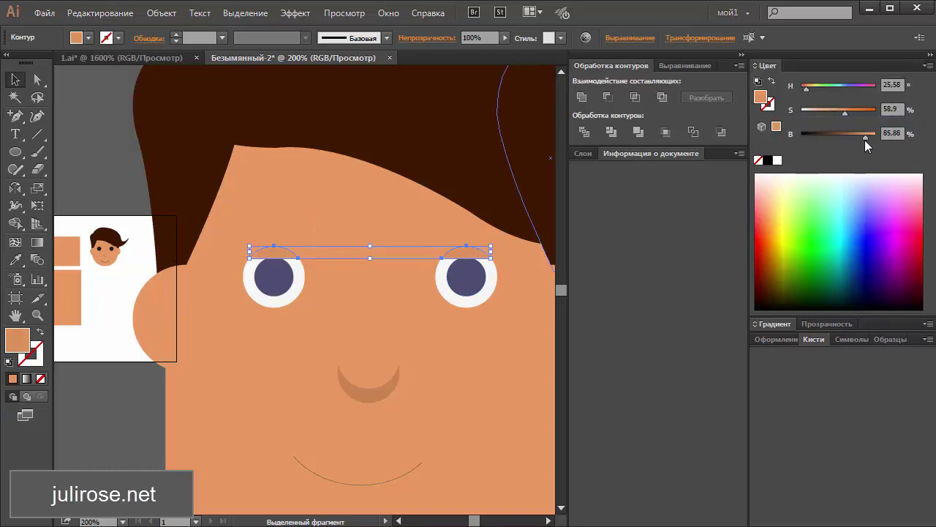
click(110, 157)
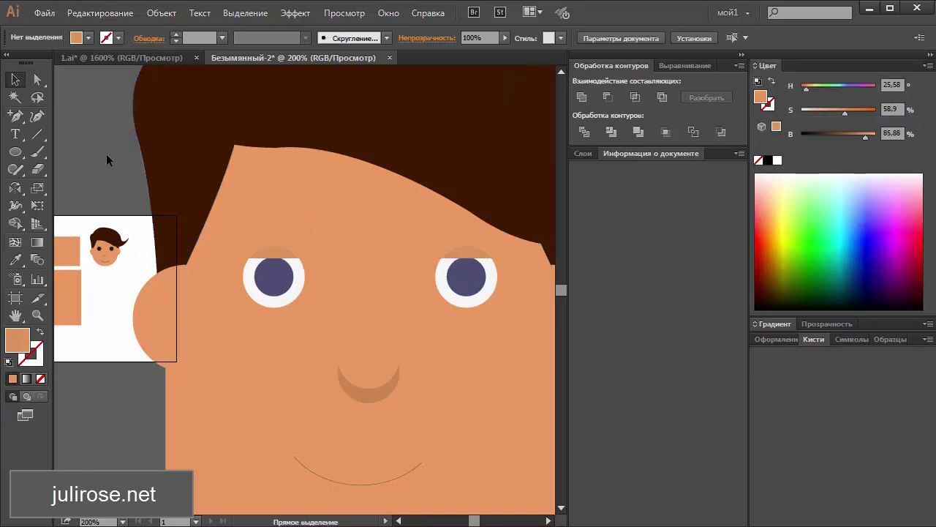
key(ctrl+minus)
key(ctrl+minus)
key(ctrl+minus)
Zoom in, marquee-select the copied face and scale it proportionally
key(ctrl+plus)
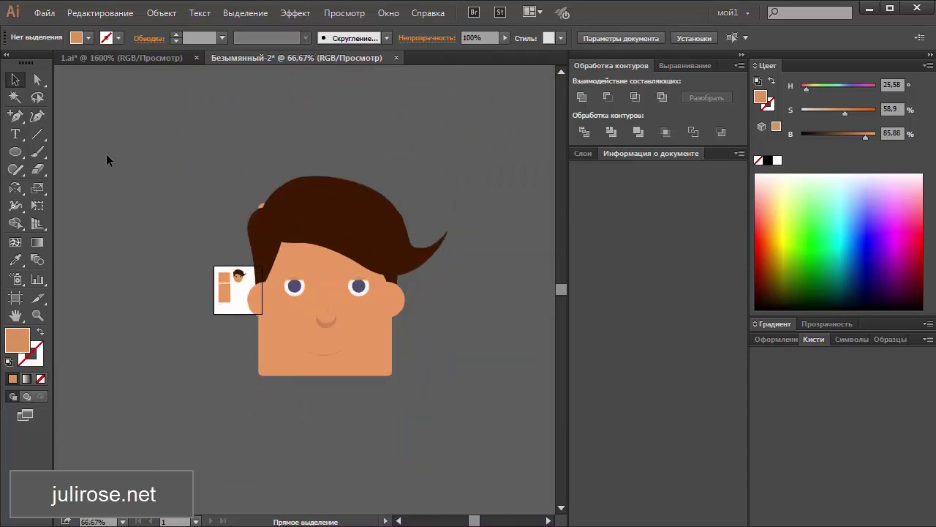
key(ctrl+plus)
drag(483, 128, 236, 439)
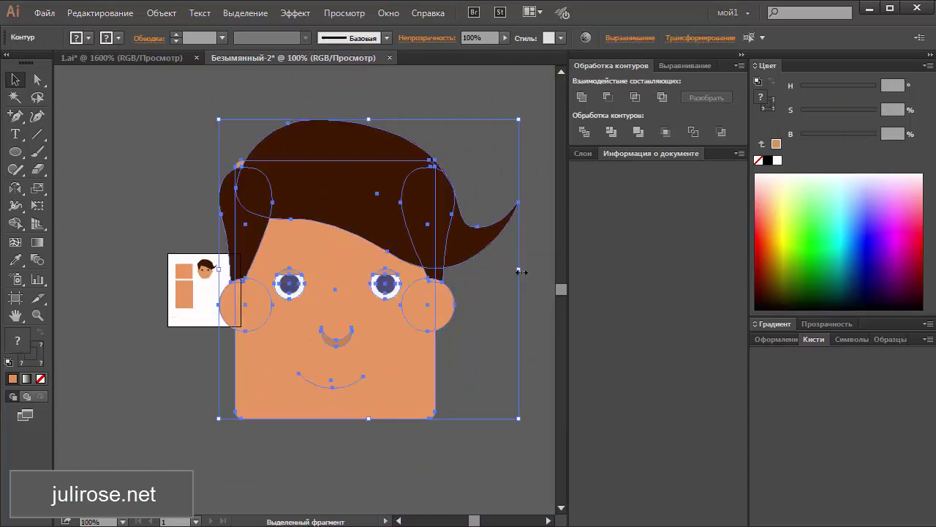
drag(520, 272, 334, 272)
click(386, 290)
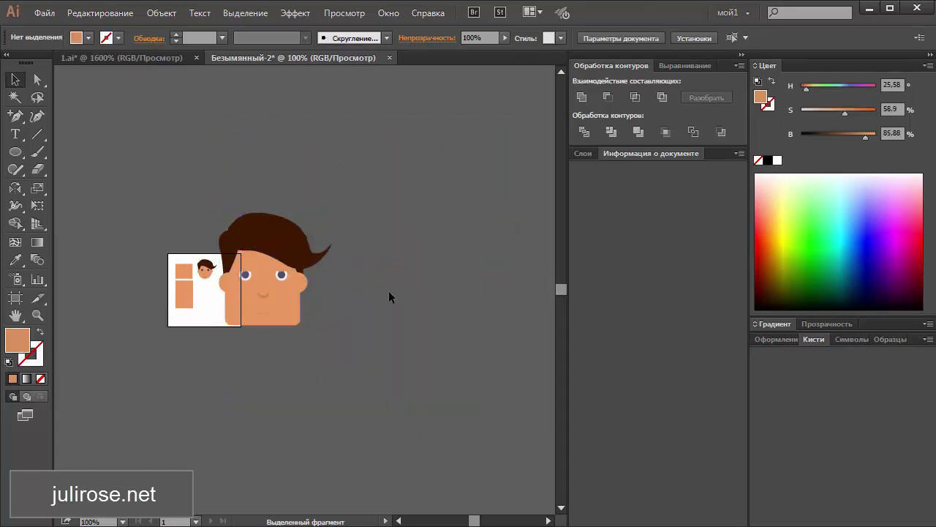
Resize the copied face into a small head beside the first face
drag(335, 153, 136, 359)
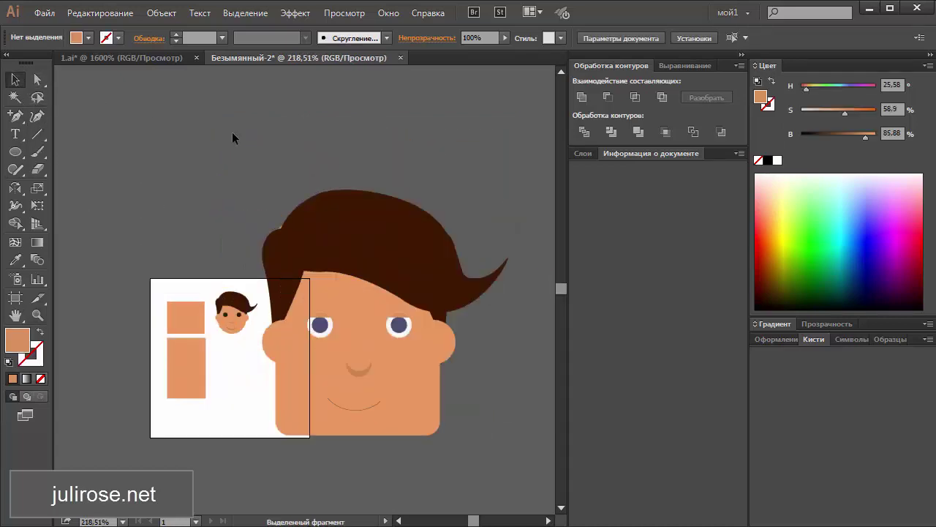
drag(476, 174, 270, 460)
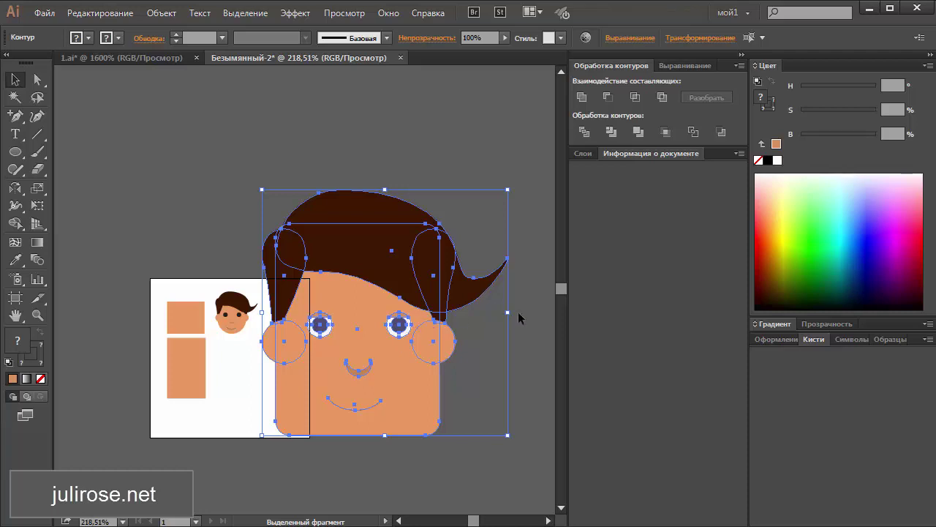
drag(508, 315, 300, 321)
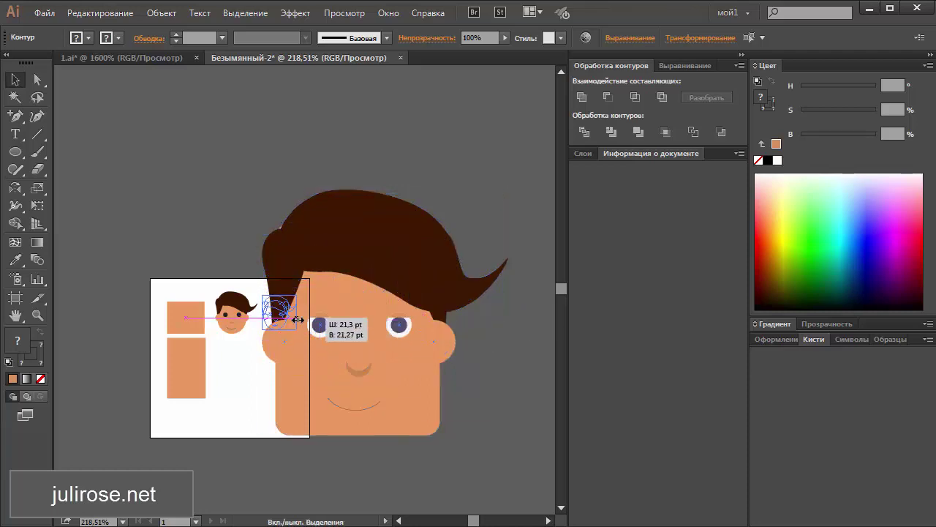
click(329, 258)
Select the small second face and widen it to match the first face's size
key(z)
drag(334, 256, 139, 460)
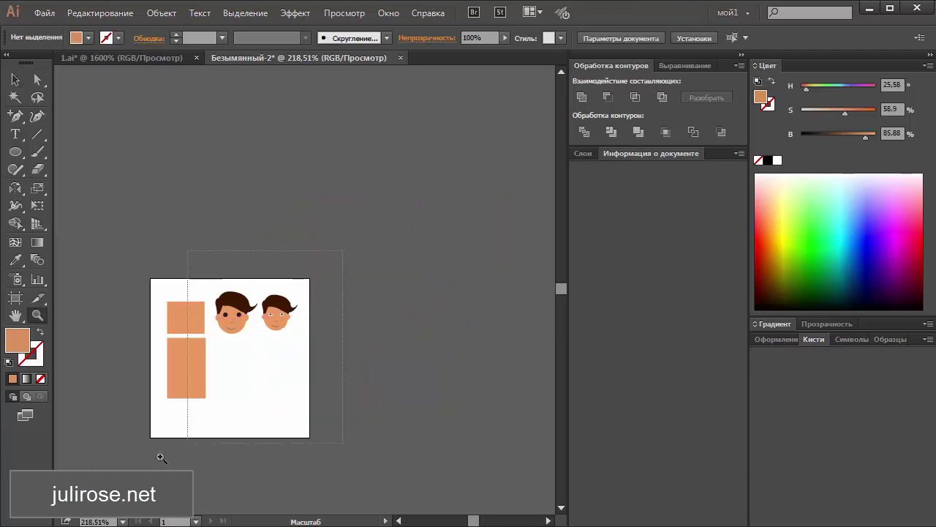
click(15, 79)
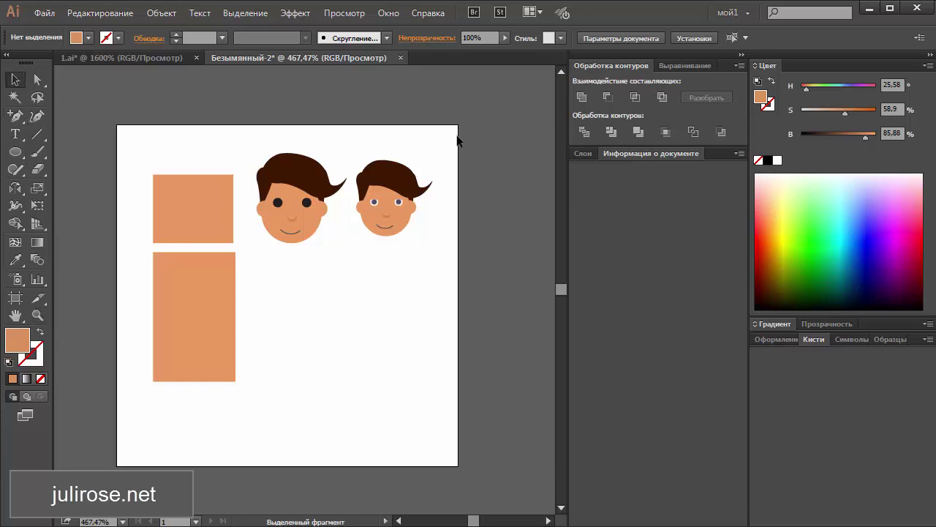
drag(387, 217, 355, 248)
drag(432, 199, 458, 200)
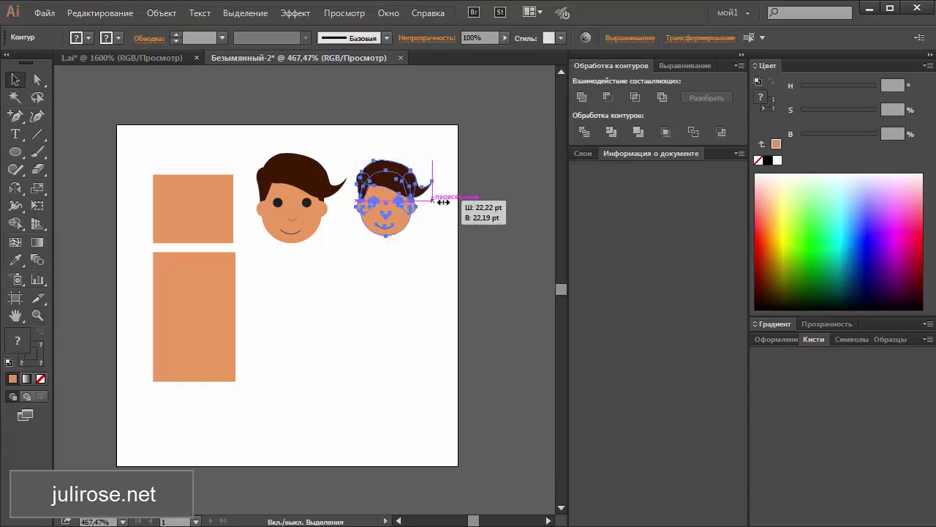
click(485, 204)
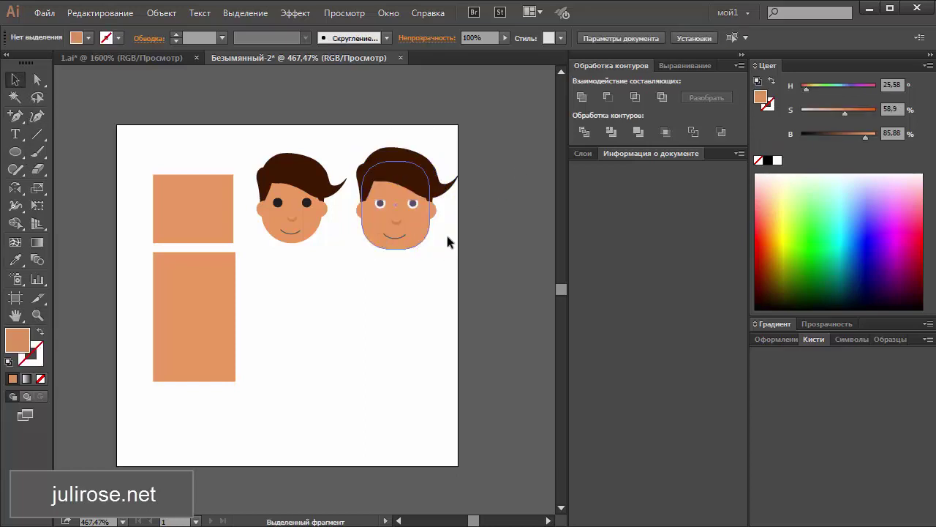
Zoom and pan to compare both faces, then select the second face's smile
key(z)
drag(472, 104, 356, 257)
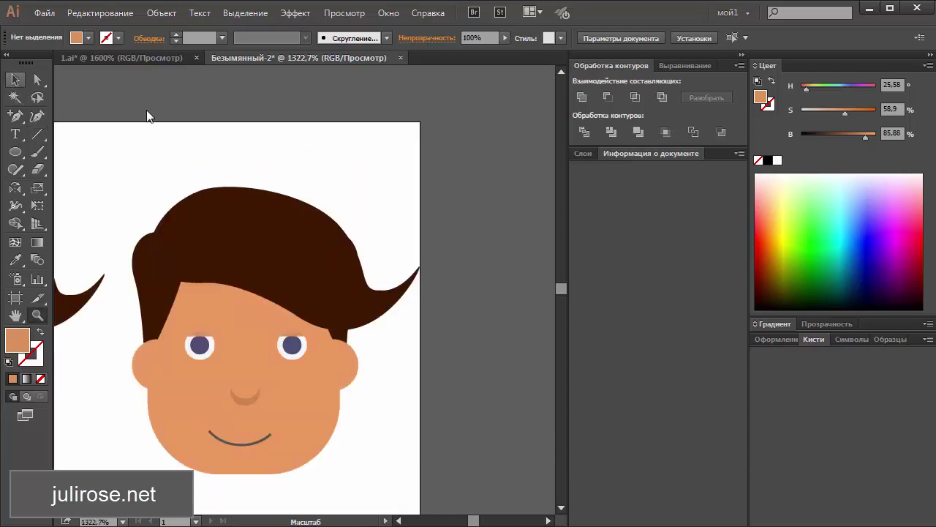
scroll(402, 284, down, 2)
click(400, 520)
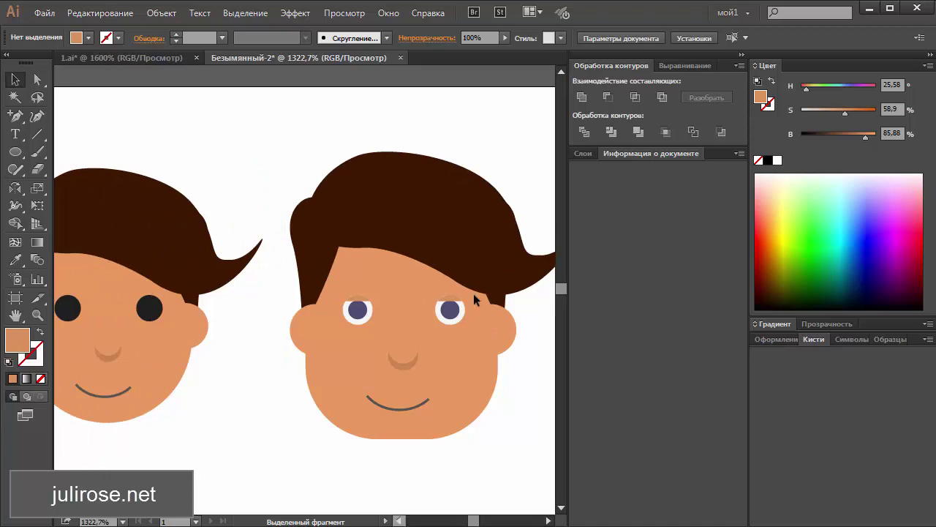
key(ctrl+0)
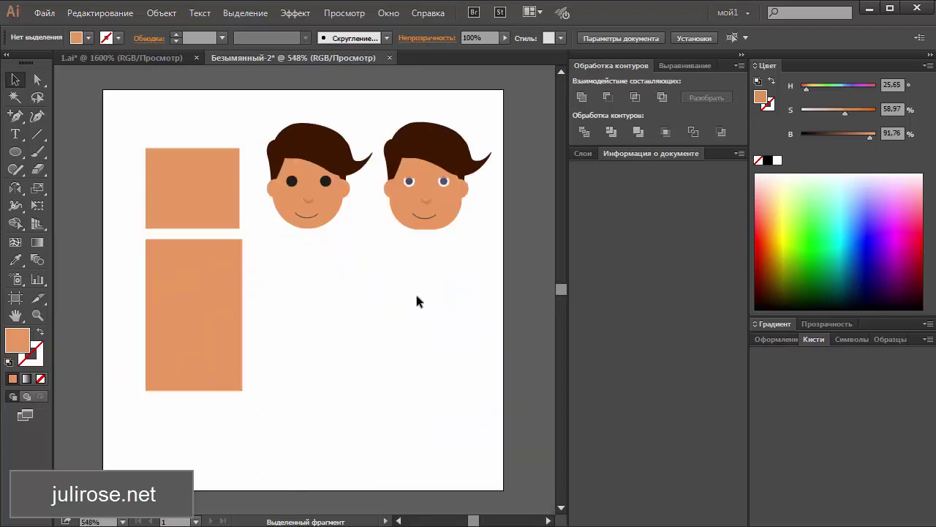
click(429, 213)
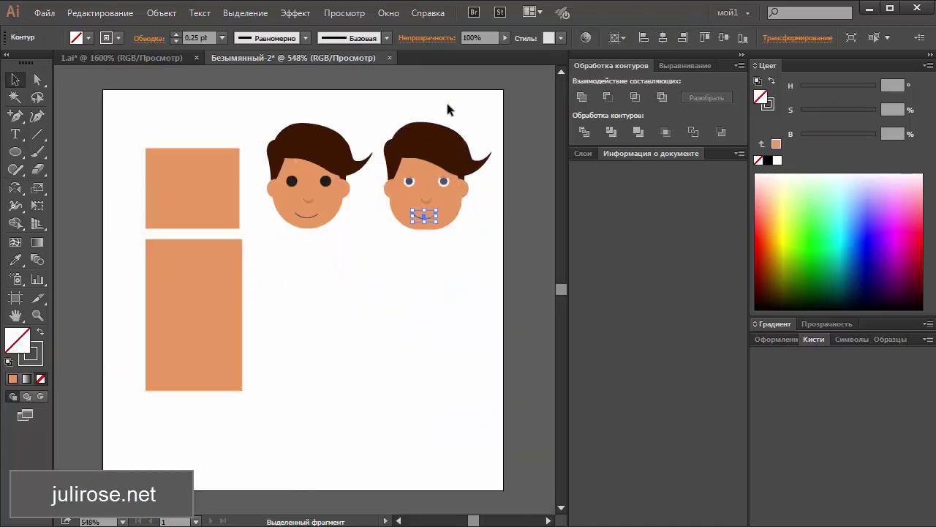
Zoom in closely on the second face and nudge its smile slightly right
drag(474, 112, 388, 181)
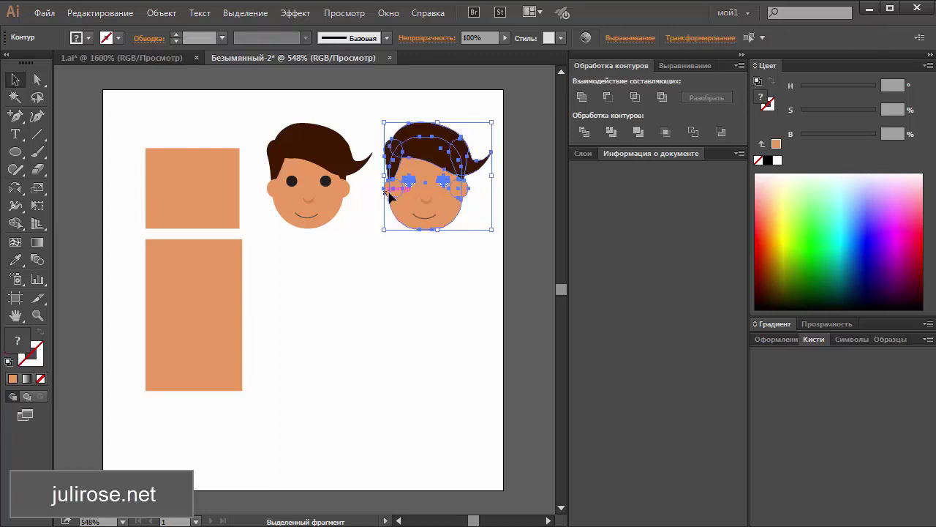
click(476, 234)
key(z)
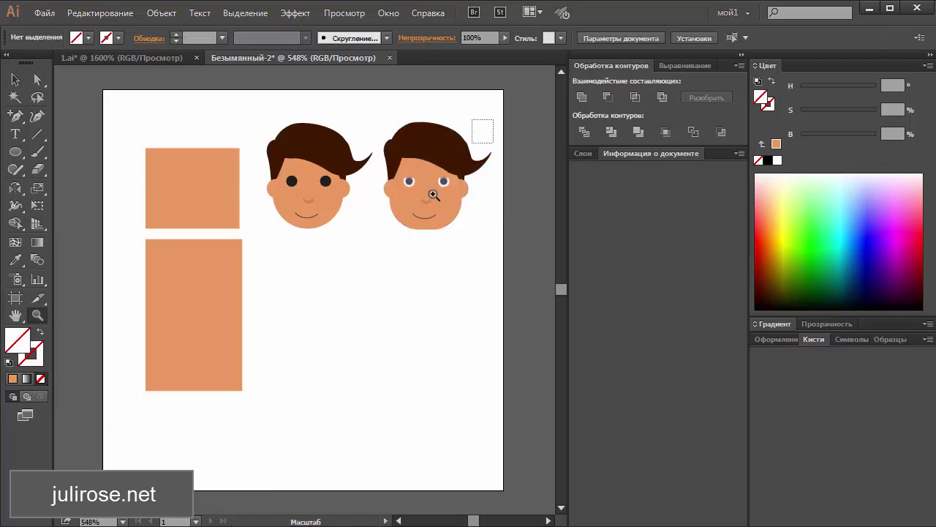
drag(384, 121, 505, 237)
key(v)
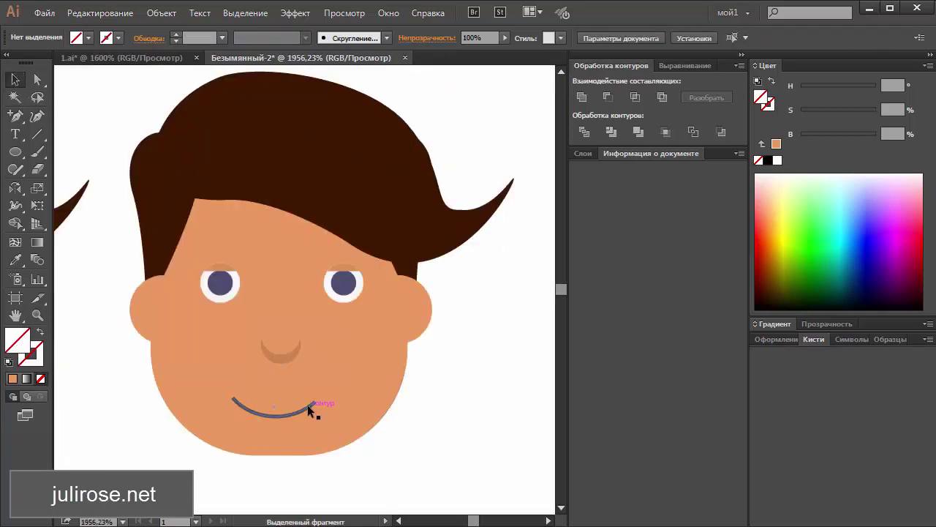
drag(308, 404, 317, 407)
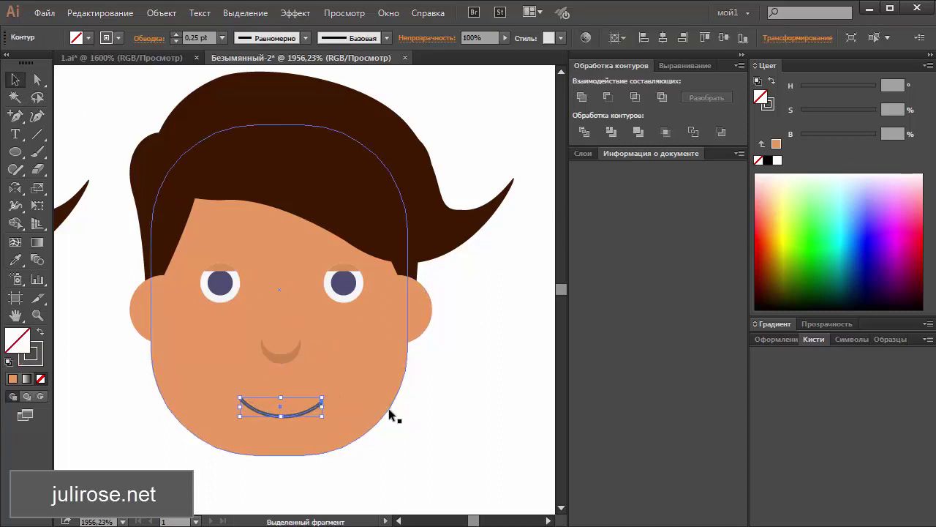
Deselect the smile and set the view to 1600% centred on the second face
click(457, 414)
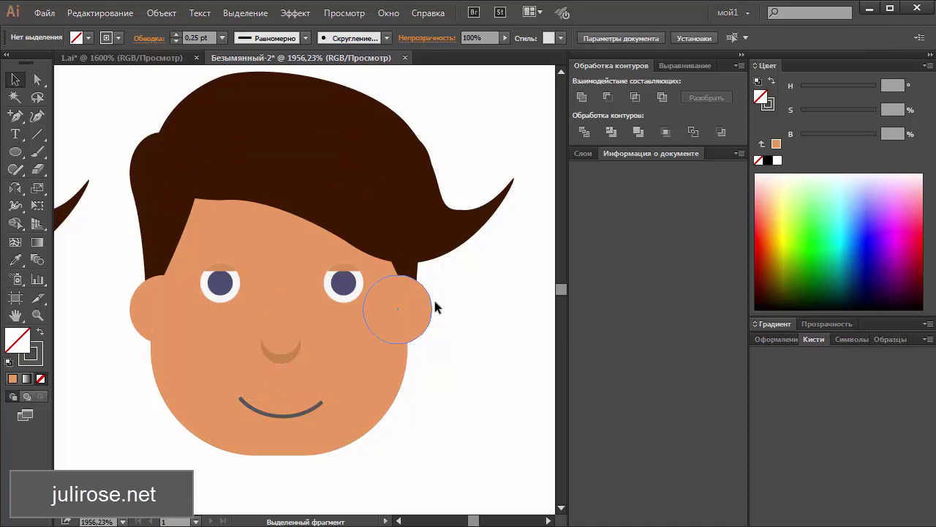
click(401, 521)
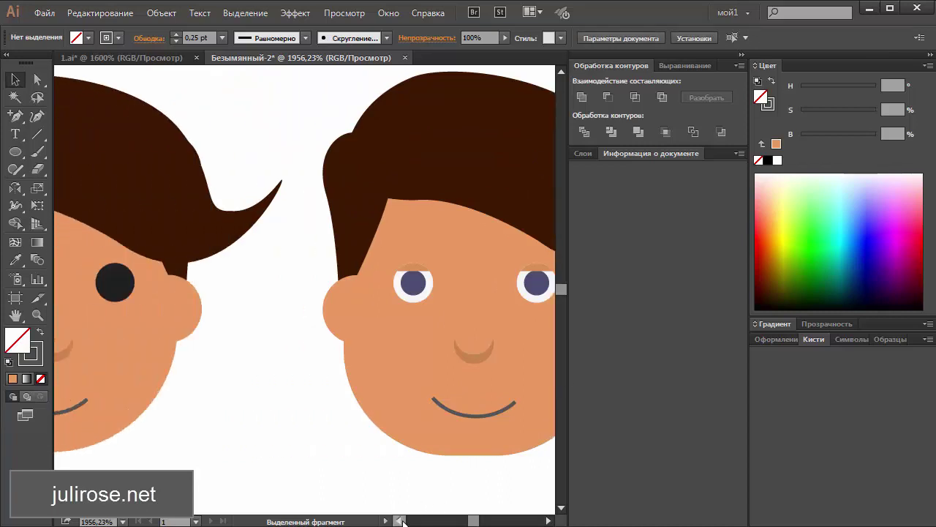
key(ctrl+minus)
key(ctrl+minus)
key(ctrl+plus)
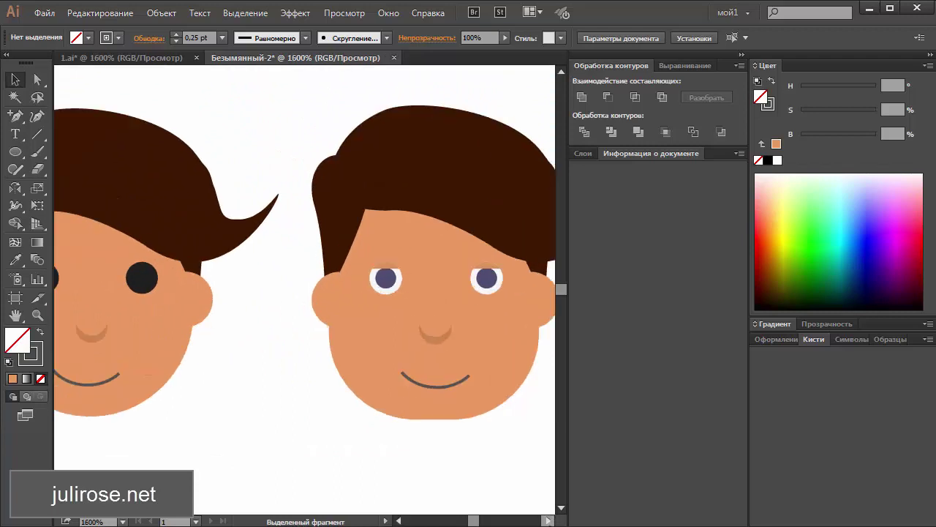
click(547, 521)
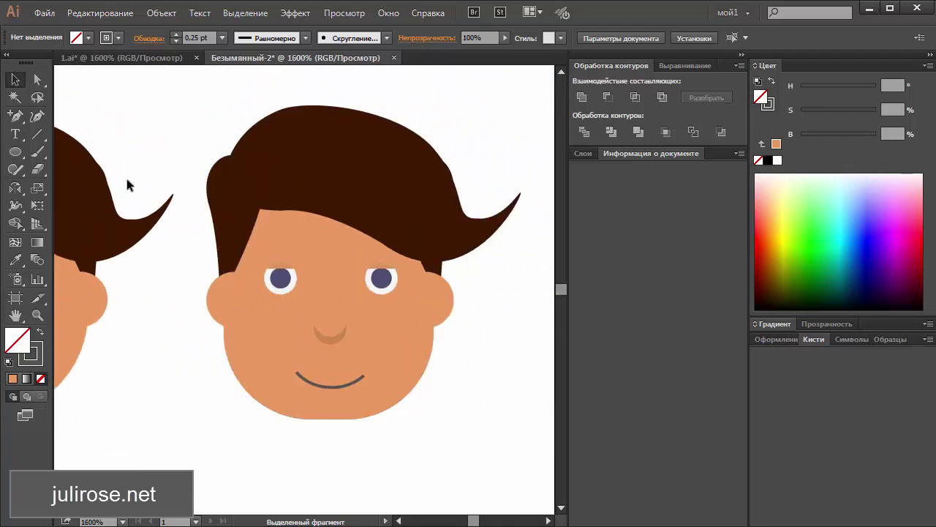
Draw a wide ellipse with no stroke, fill it with the hair's dark brown, and move it under the smile
click(15, 151)
drag(180, 432, 327, 485)
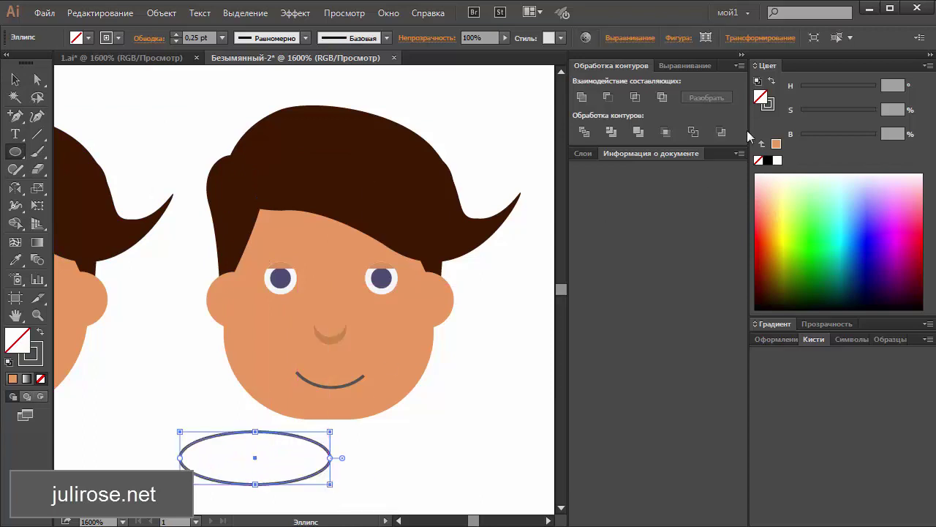
click(768, 104)
click(759, 161)
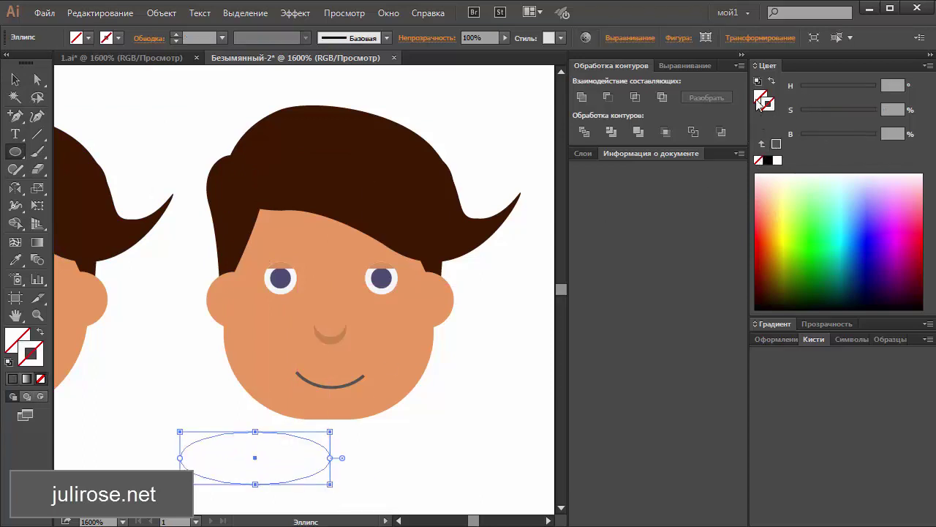
key(i)
click(387, 188)
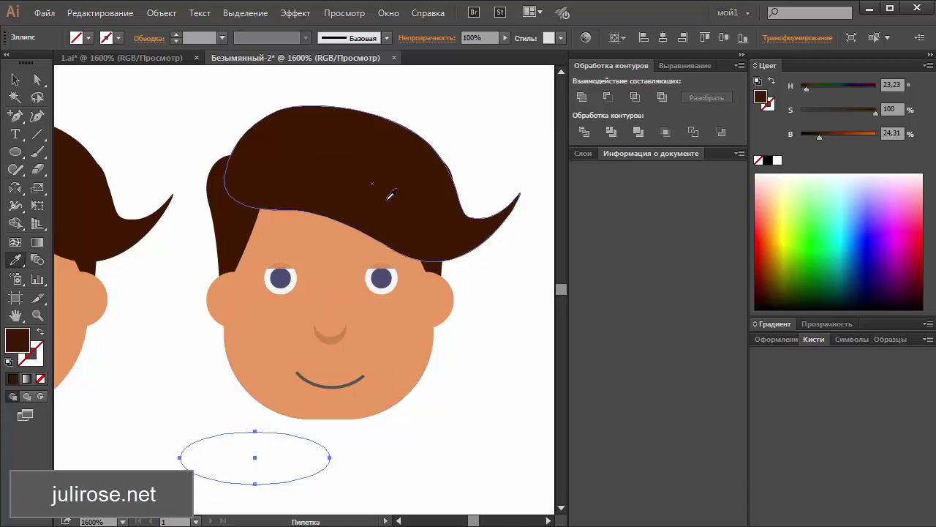
key(v)
drag(230, 438, 194, 388)
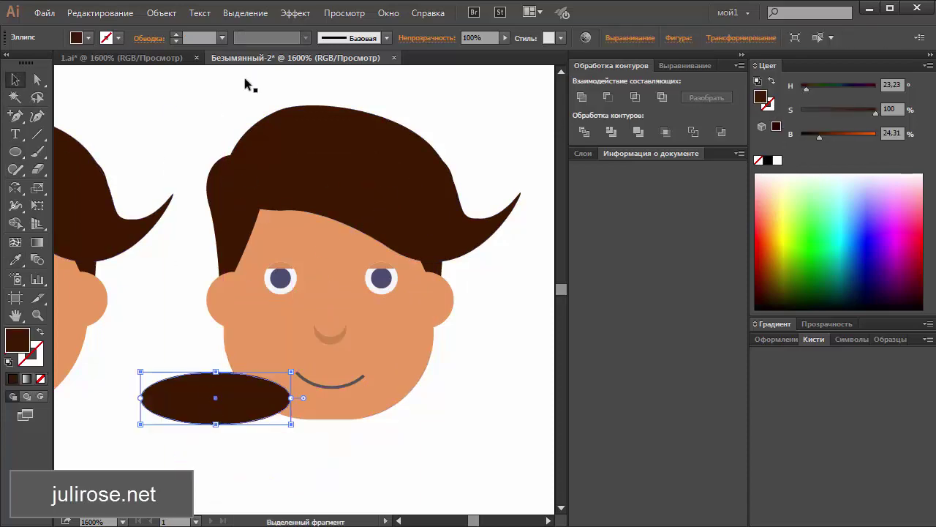
Apply an upward Arc warp of about 48% to the ellipse and expand its appearance
click(245, 13)
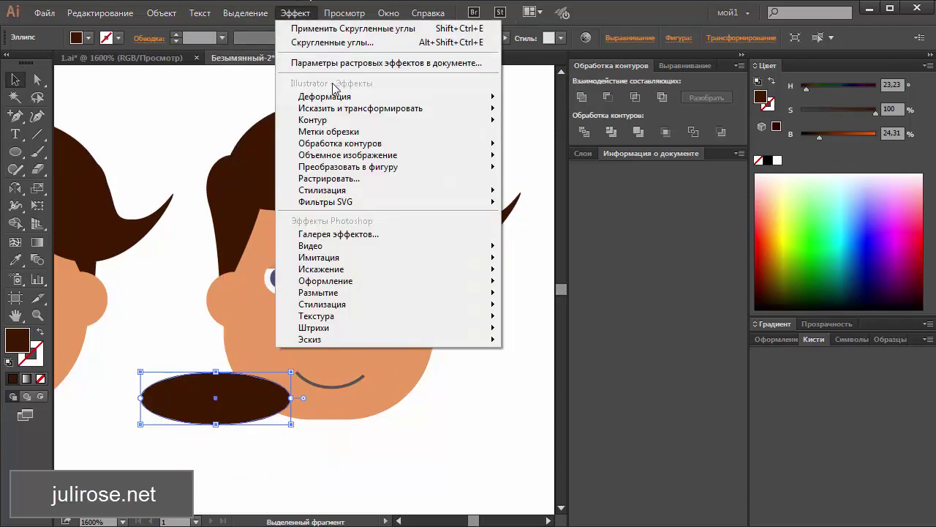
mouse_move(325, 97)
click(530, 99)
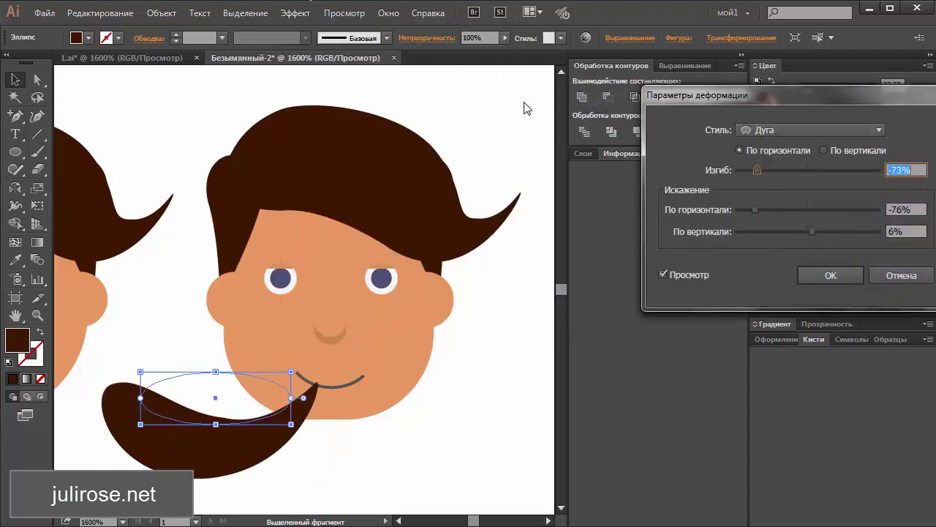
click(840, 169)
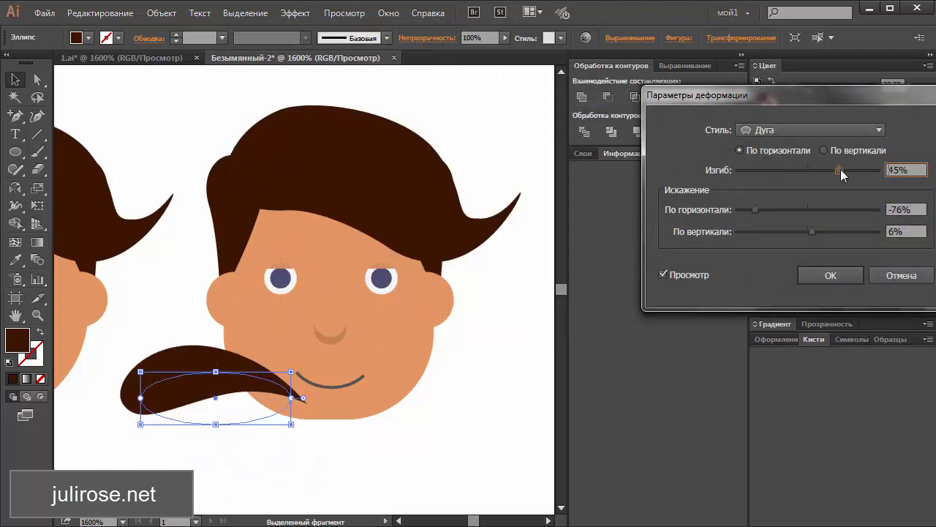
mouse_move(842, 170)
mouse_down()
mouse_move(831, 171)
mouse_move(841, 171)
mouse_up()
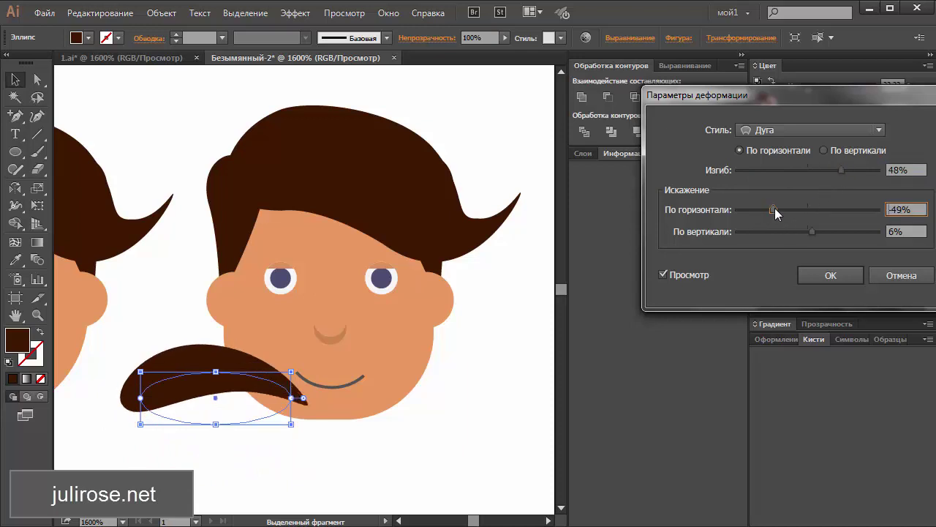
drag(756, 212, 770, 208)
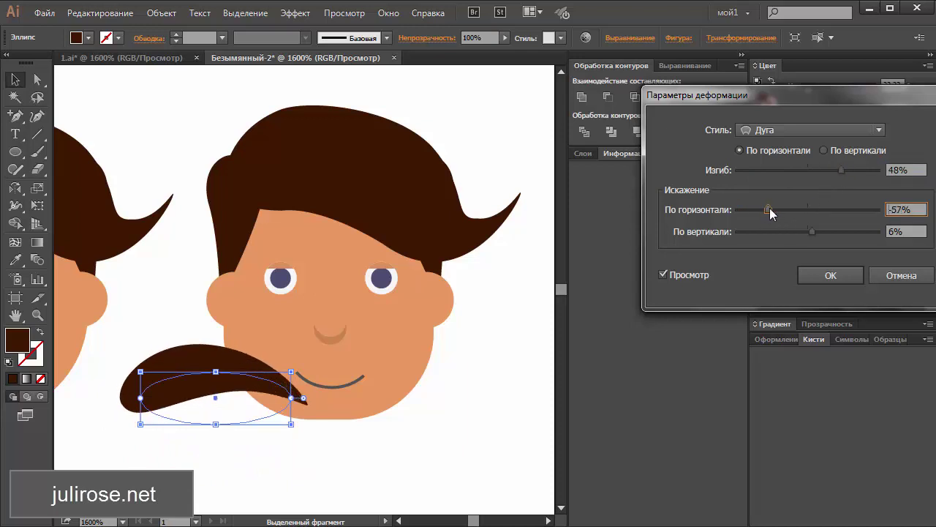
click(829, 276)
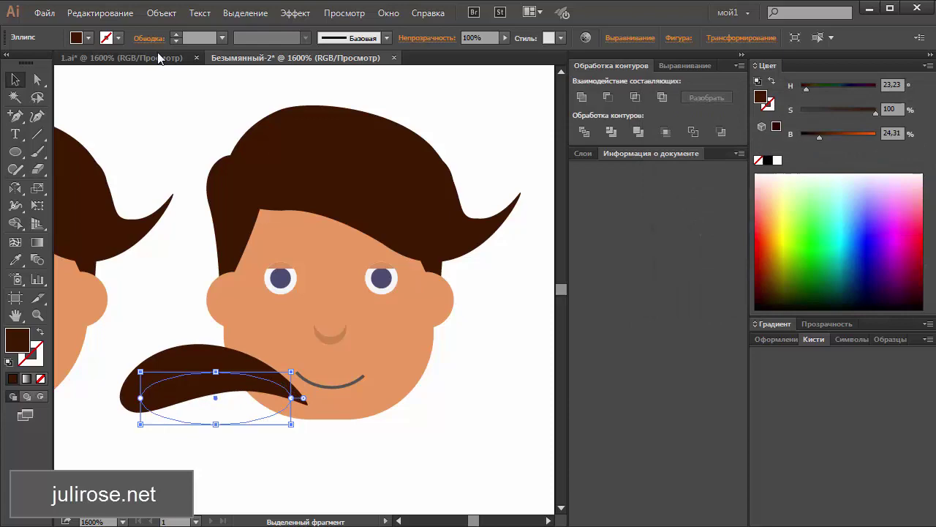
click(161, 13)
click(219, 182)
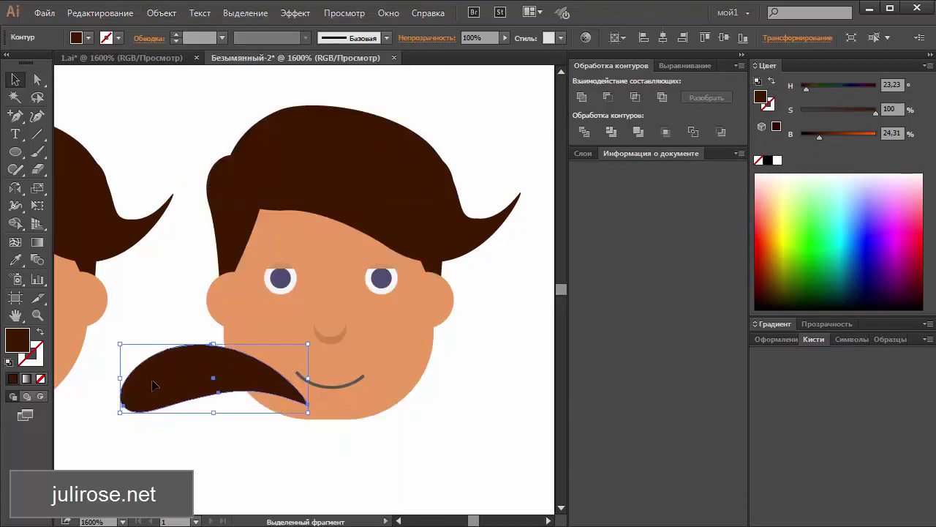
Shrink the moustache to fit under the smile and place the eyebrow above the right eye
mouse_move(120, 413)
mouse_down()
mouse_move(231, 370)
mouse_move(404, 242)
mouse_move(383, 260)
mouse_up()
click(513, 362)
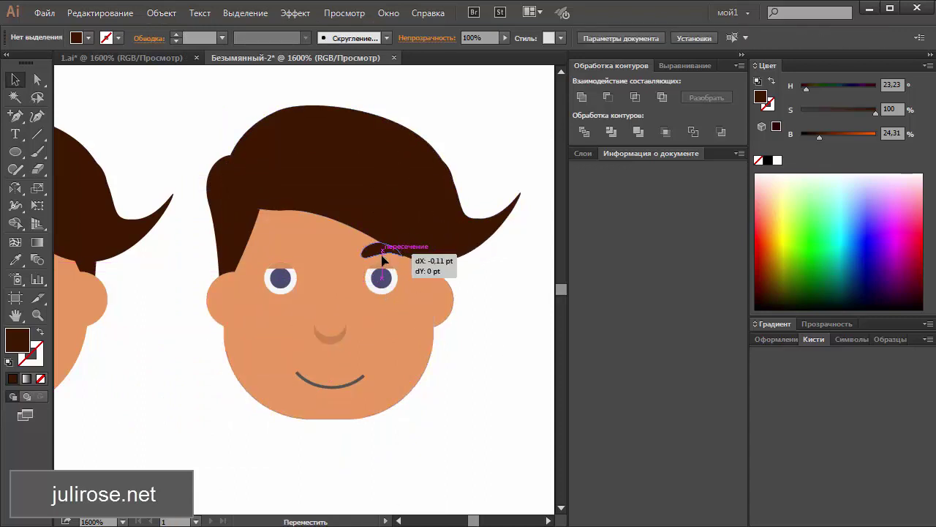
click(490, 352)
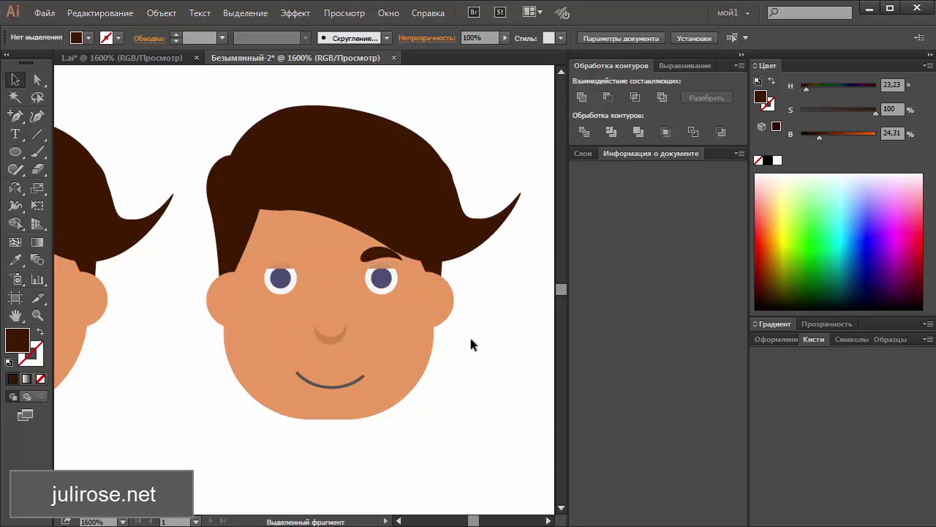
Reflect a copy of the eyebrow across the nose onto the left eye, then reframe the view
click(381, 252)
click(14, 187)
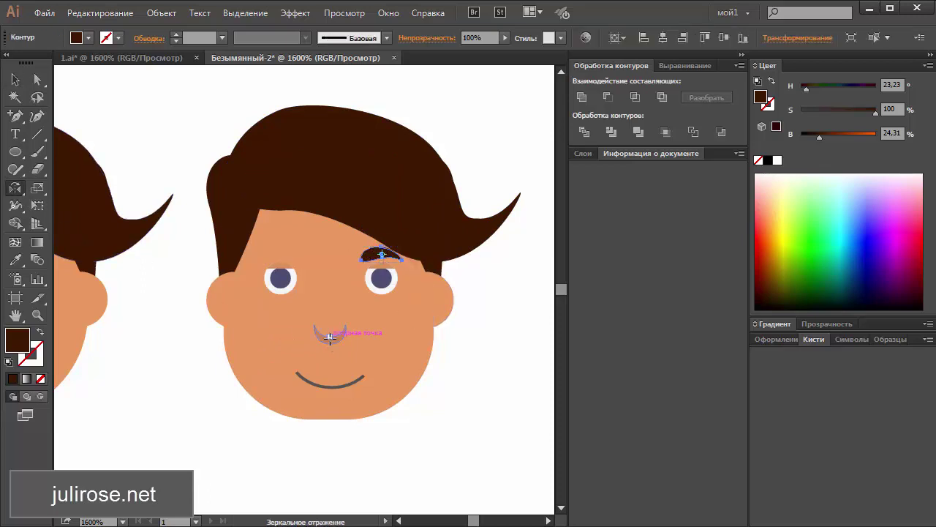
click(330, 335)
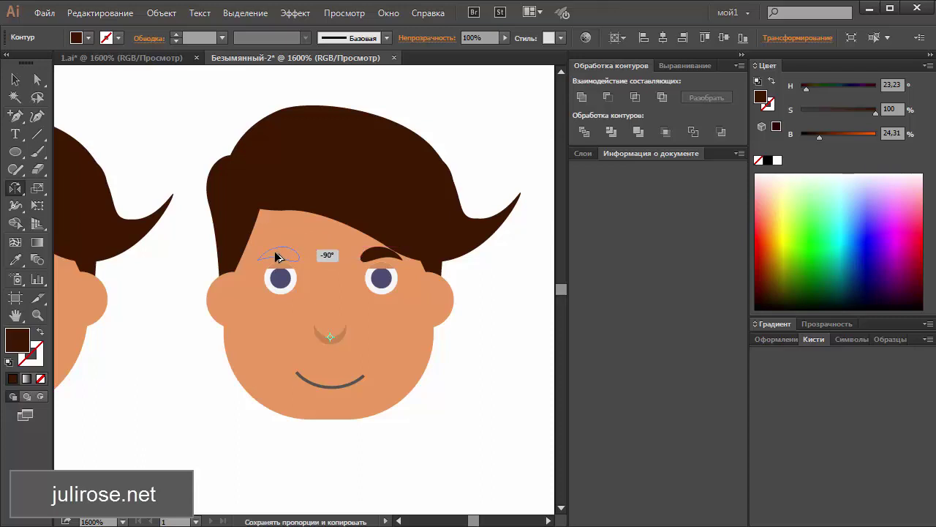
drag(379, 259, 278, 256)
click(22, 81)
click(153, 110)
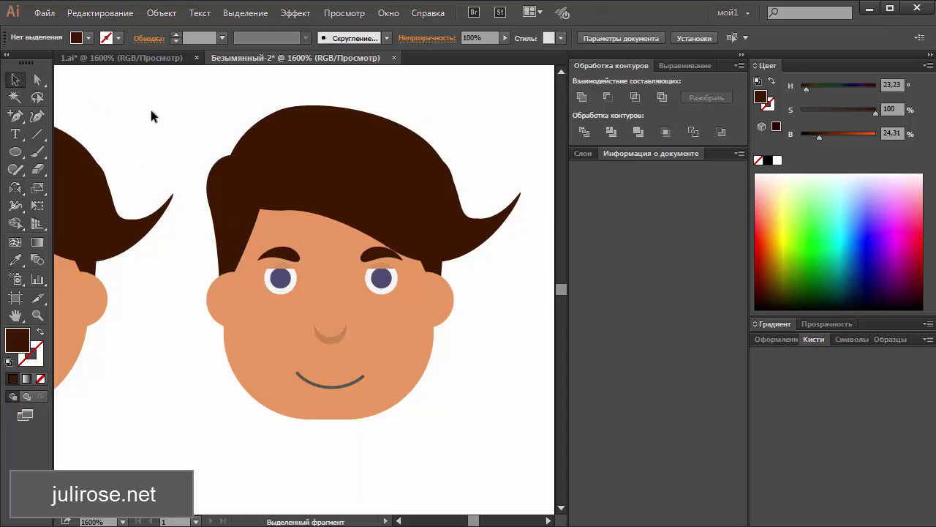
key(ctrl+minus)
key(ctrl+minus)
key(ctrl+minus)
key(ctrl+minus)
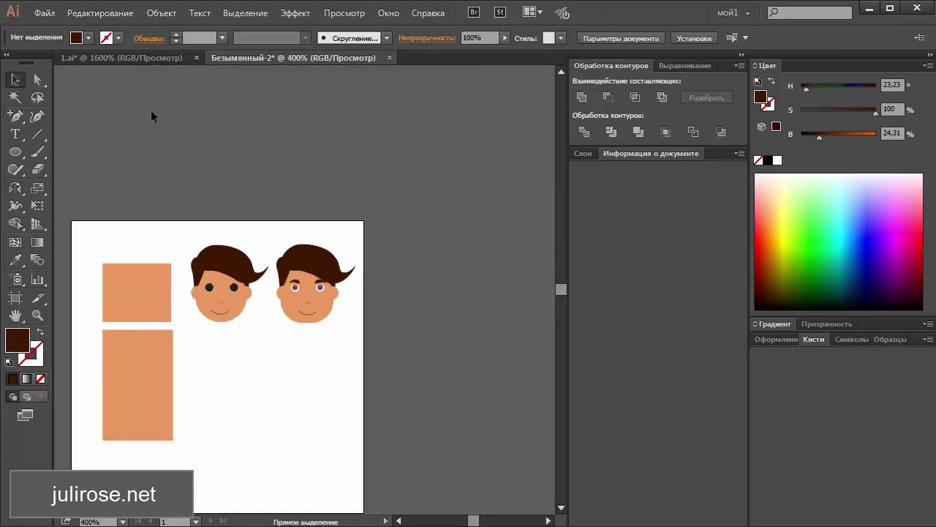
key(ctrl+plus)
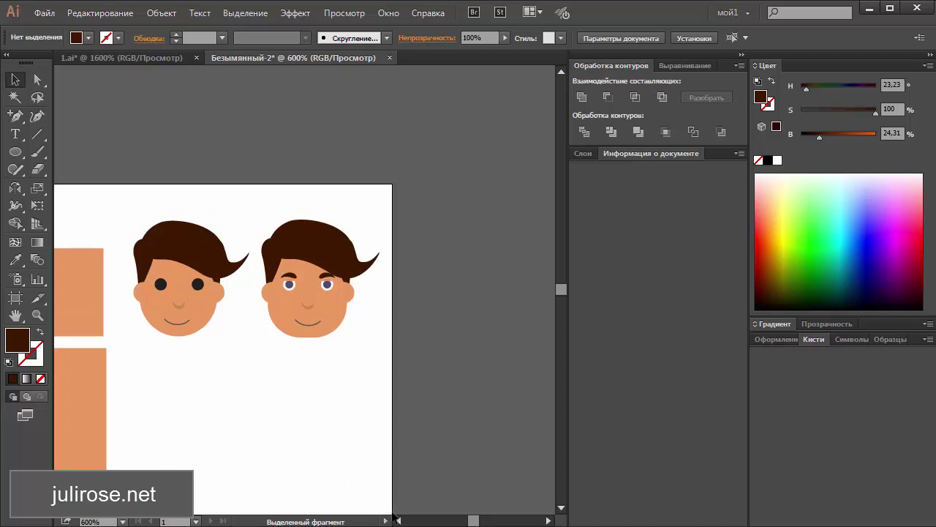
click(396, 519)
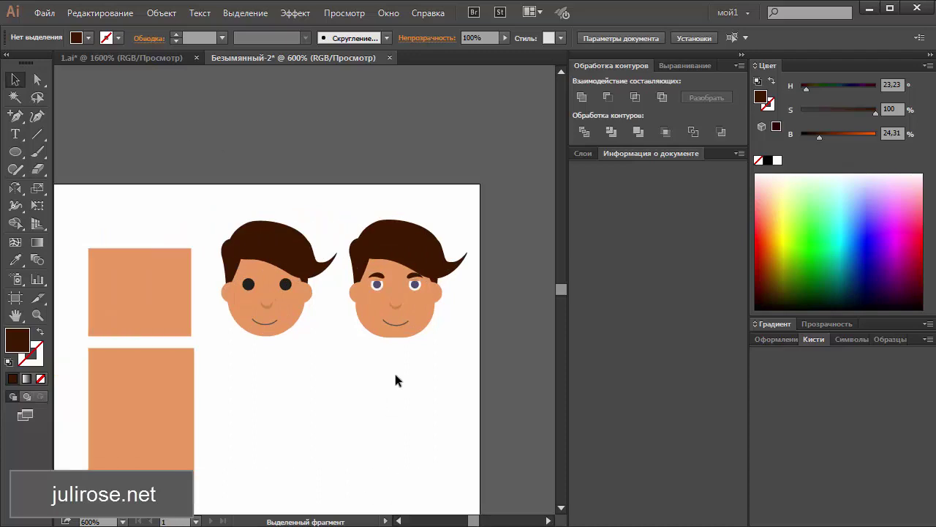
Duplicate the right head's face shape with a slight offset, darken its fill, and send it behind
drag(461, 191, 338, 369)
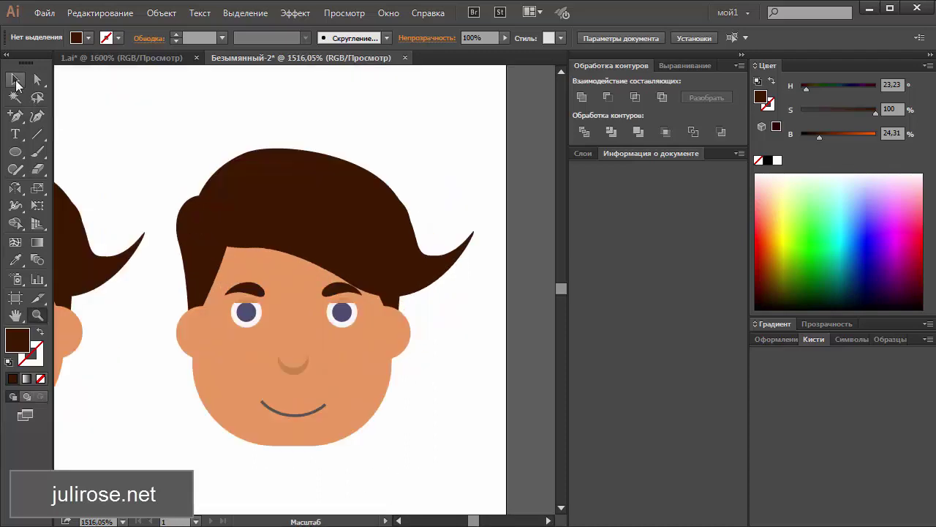
scroll(195, 299, down, 1)
click(213, 339)
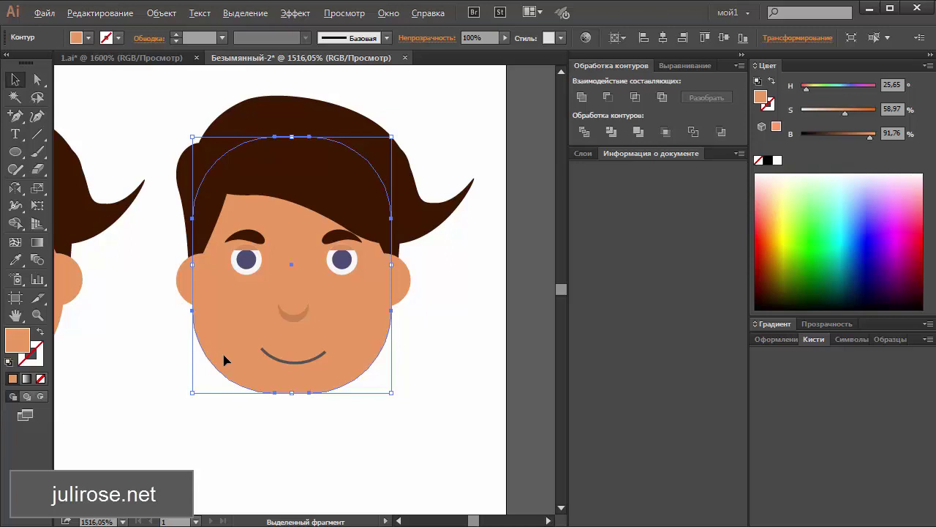
drag(226, 360, 223, 365)
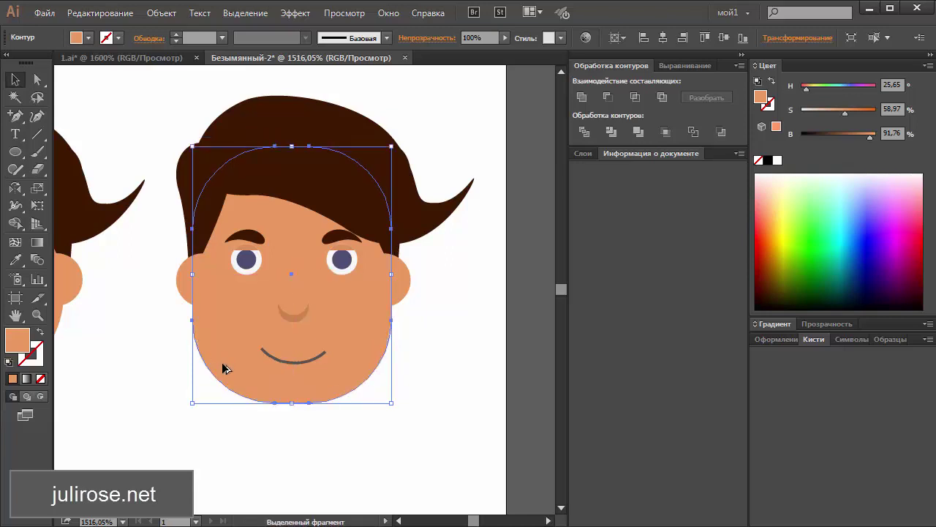
click(859, 138)
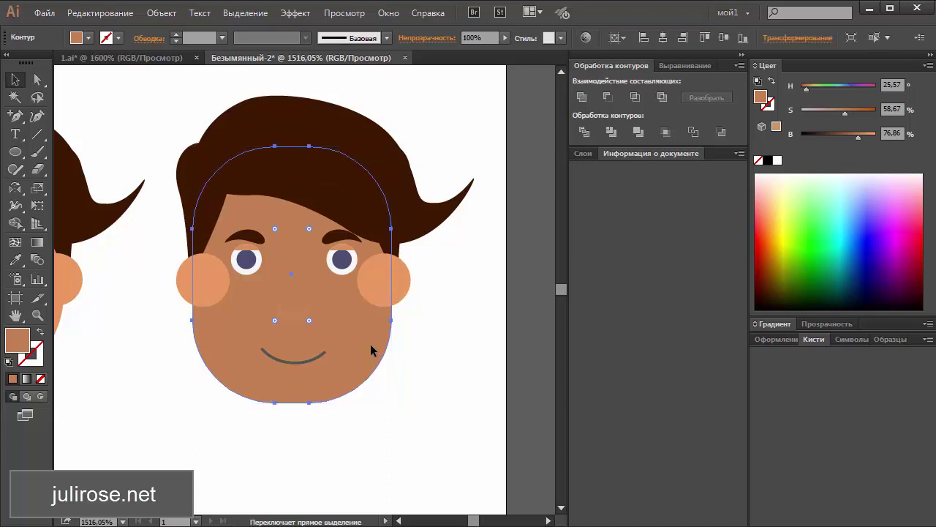
key(ctrl+[)
Nudge and reshape the darker copy so a thin shadow shows below the chin
key(Up)
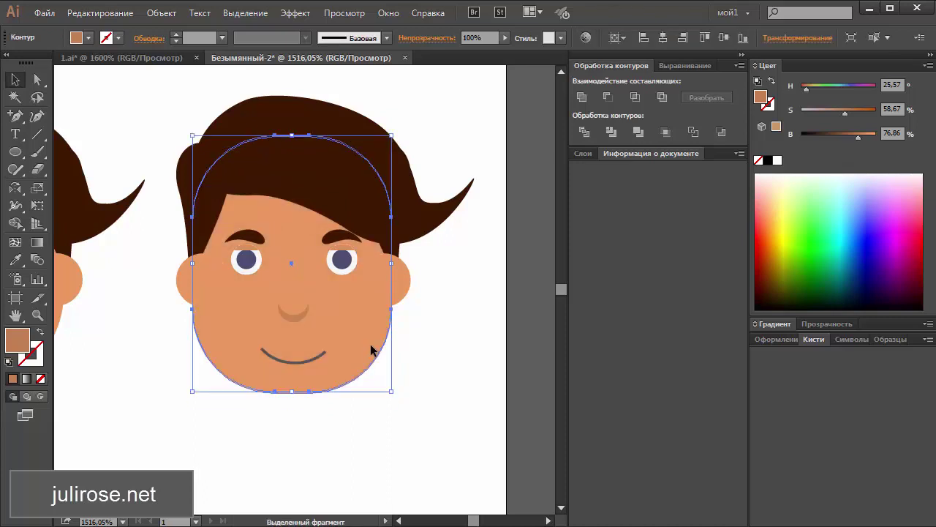
key(z)
drag(324, 376, 262, 434)
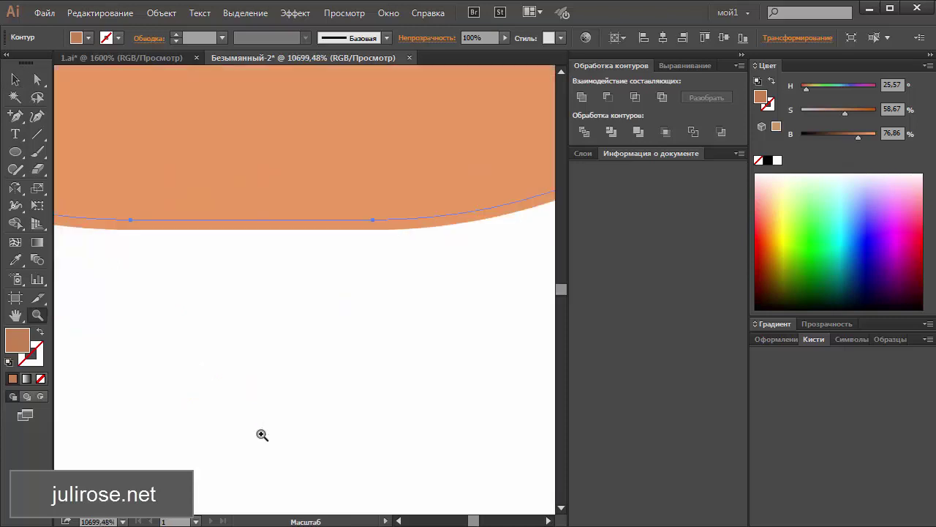
key(v)
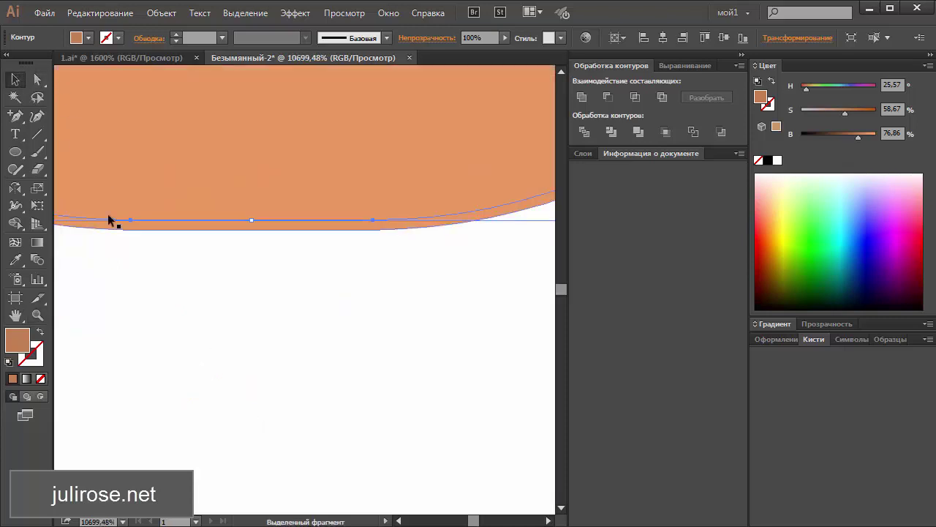
key(Down)
click(240, 372)
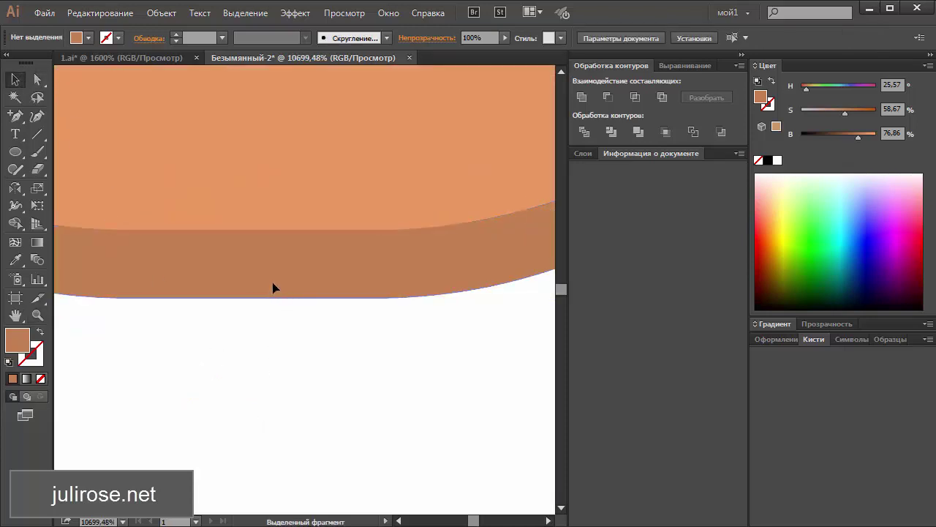
drag(274, 288, 279, 234)
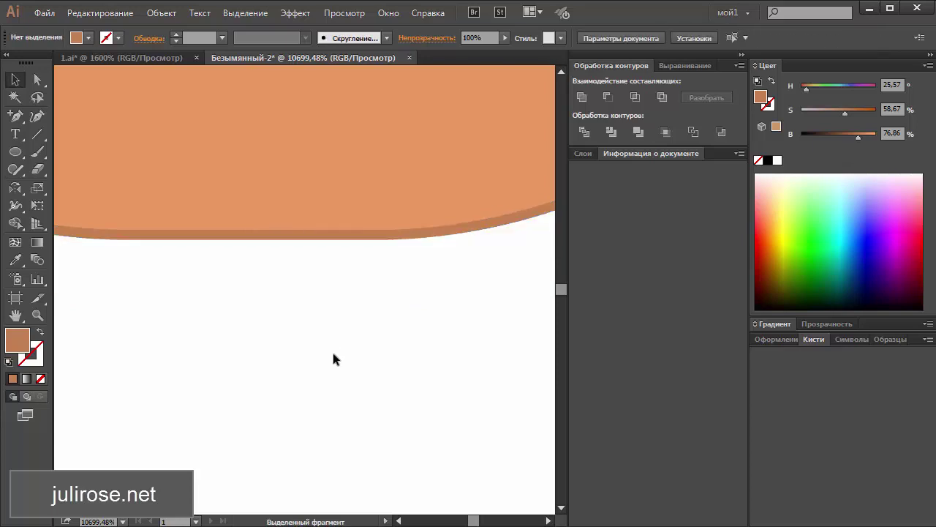
key(ctrl+0)
Zoom in close on the chin and lower the shadow's bottom edge slightly
key(ctrl+minus)
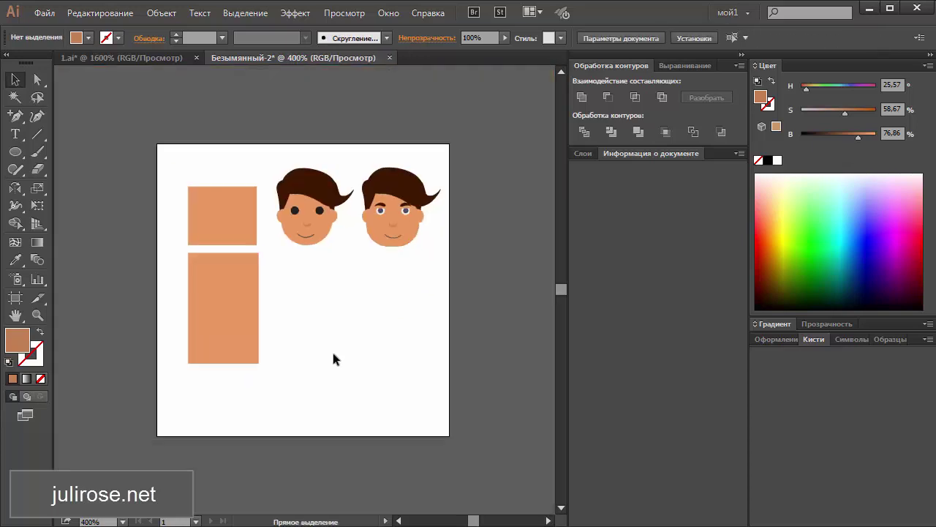
key(ctrl+plus)
key(ctrl+space)
drag(378, 235, 504, 132)
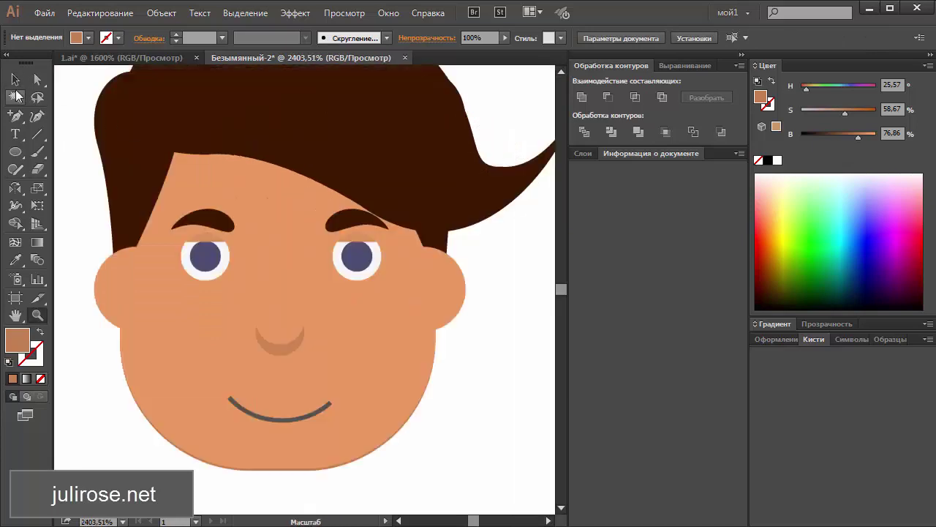
key(ctrl+space)
drag(275, 383, 316, 459)
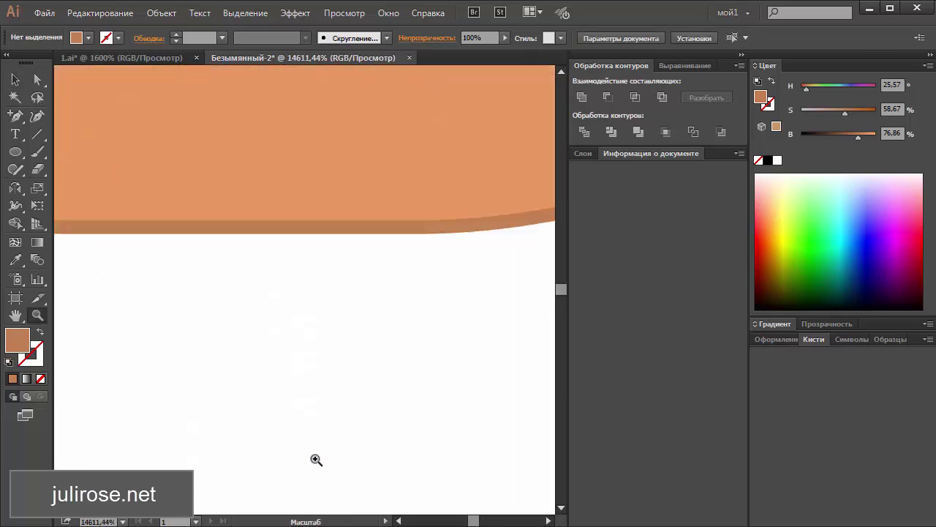
drag(261, 228, 268, 240)
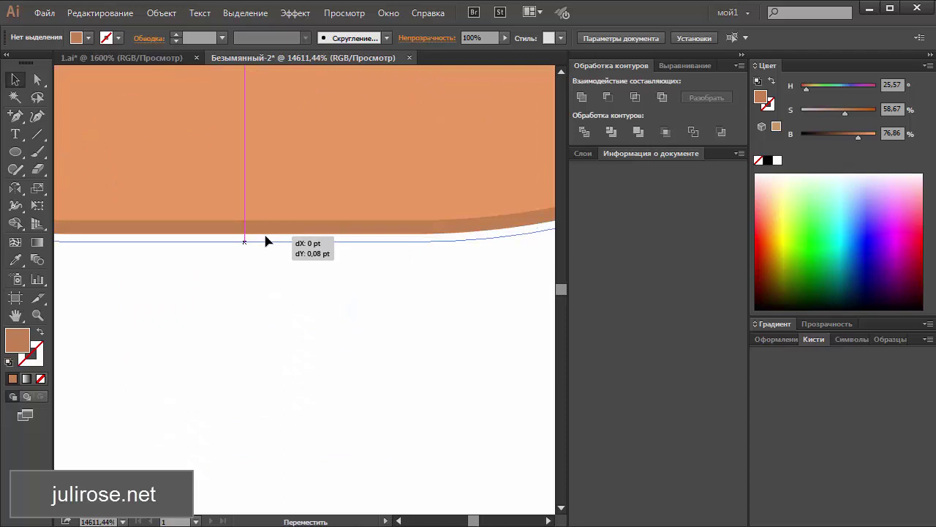
click(296, 333)
Zoom out to the whole artboard, then reframe the view on the right face
key(ctrl+0)
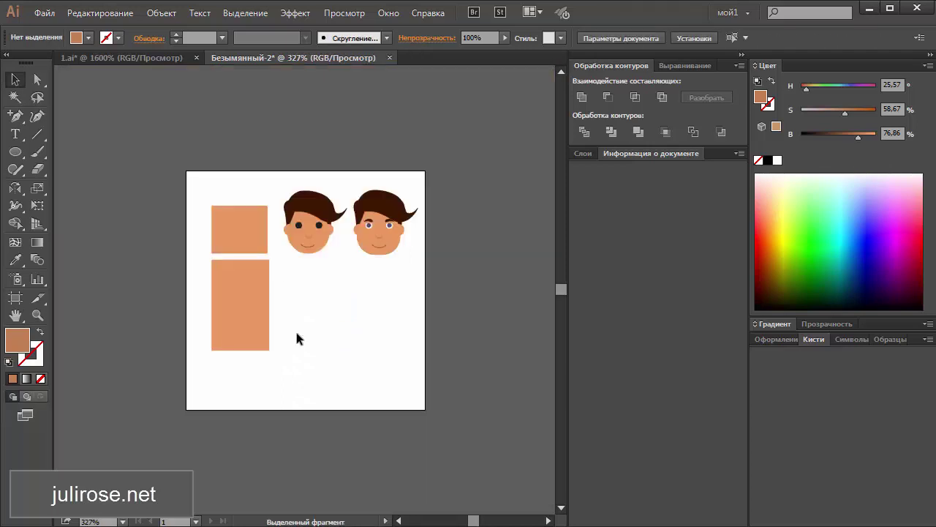
key(ctrl+plus)
scroll(474, 349, up, 3)
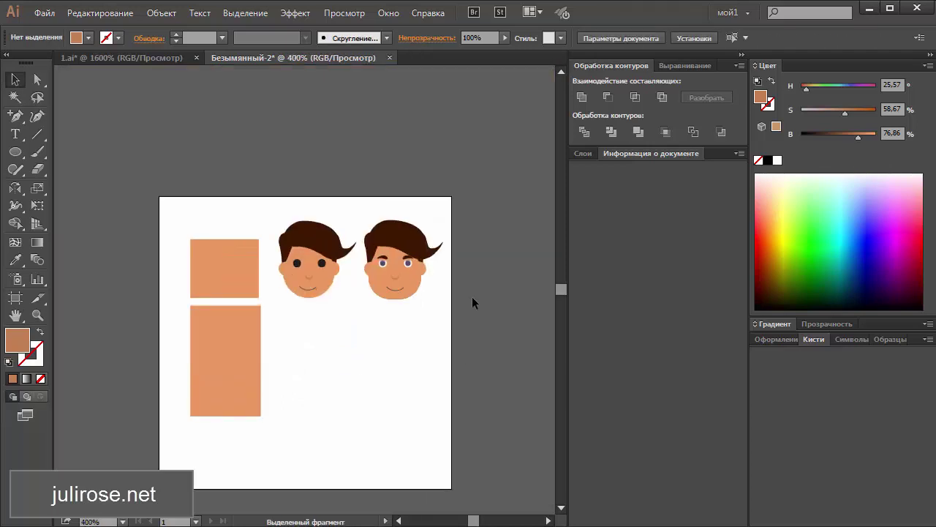
key(z)
drag(449, 203, 356, 324)
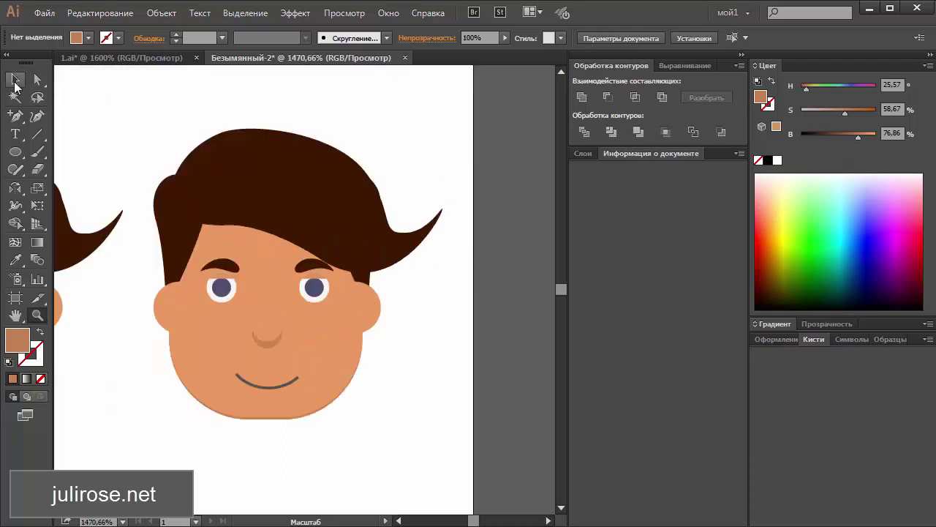
click(14, 81)
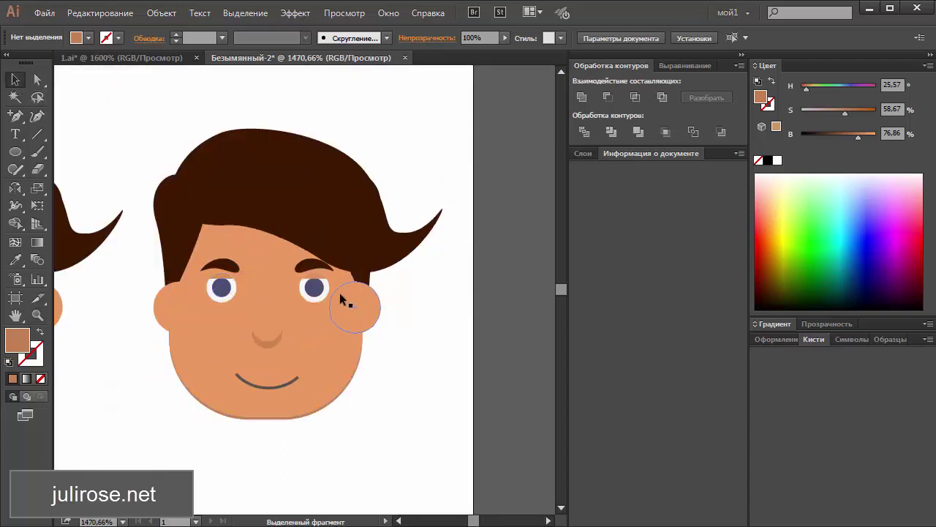
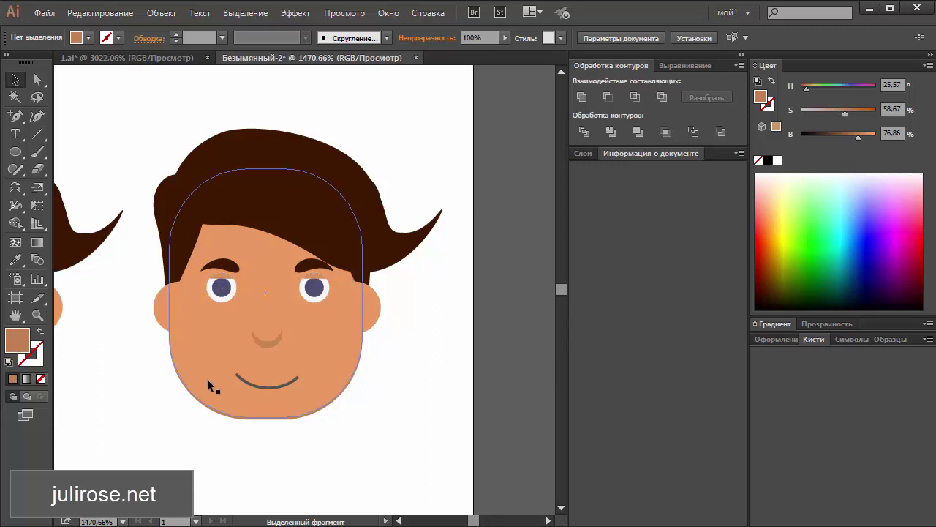
Draw a small white-filled ellipse beside the face and rotate it
click(14, 152)
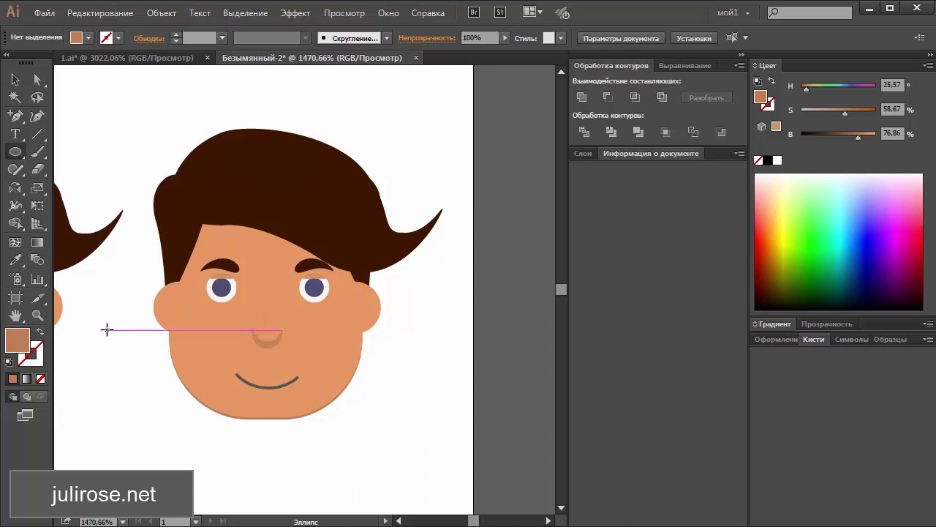
drag(105, 329, 117, 340)
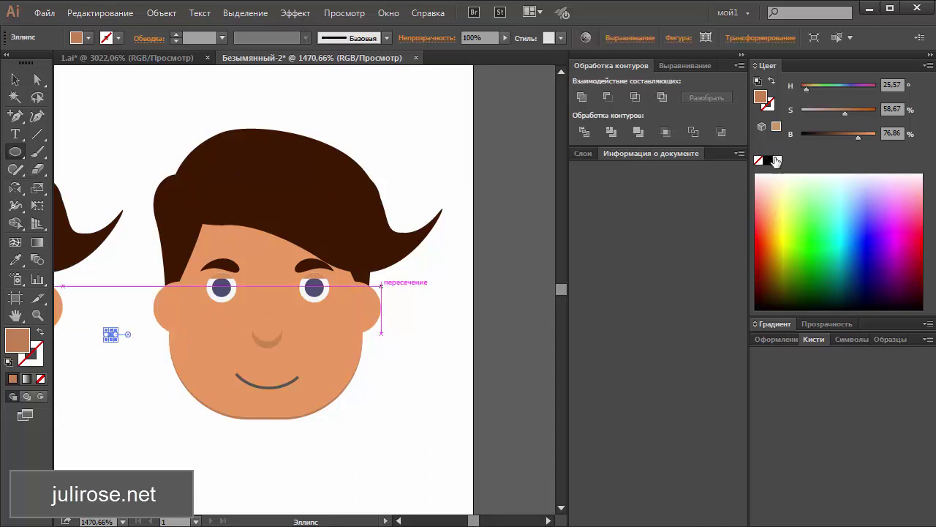
click(777, 160)
click(15, 79)
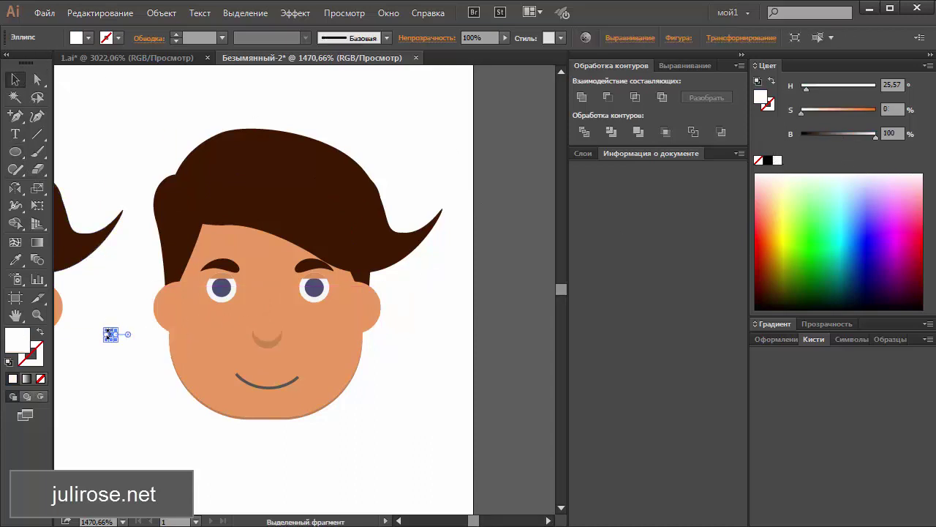
drag(116, 341, 231, 296)
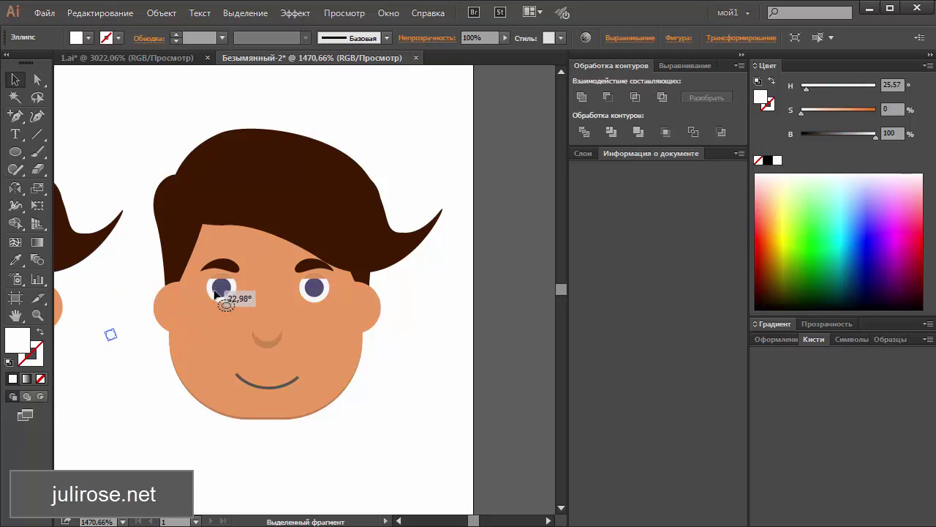
click(110, 371)
Move the white ellipse onto the left eye's pupil and shrink it to a tiny dot
key(z)
drag(201, 235, 104, 402)
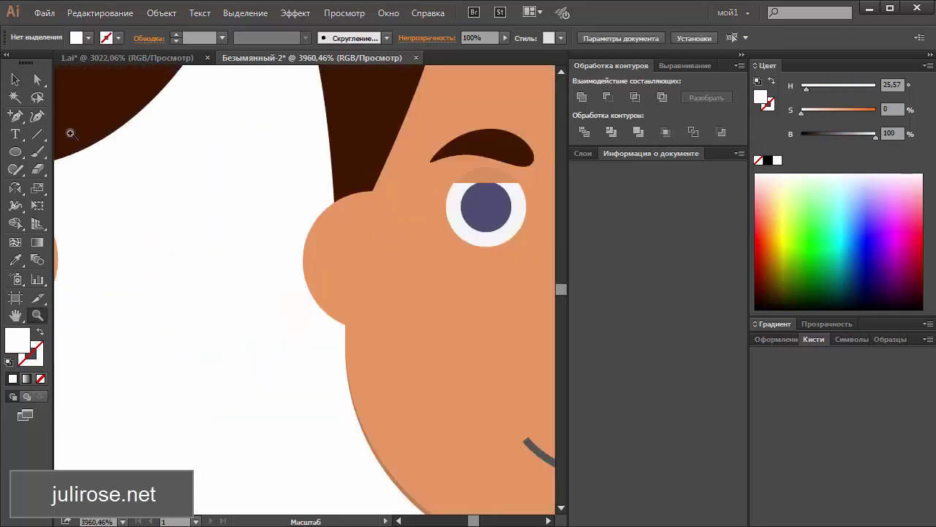
click(15, 79)
drag(247, 428, 128, 296)
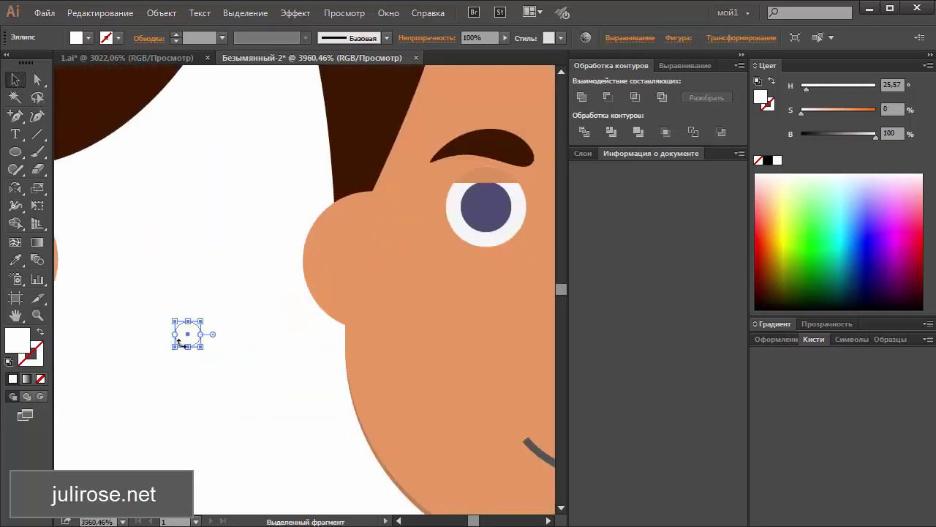
drag(185, 337, 487, 211)
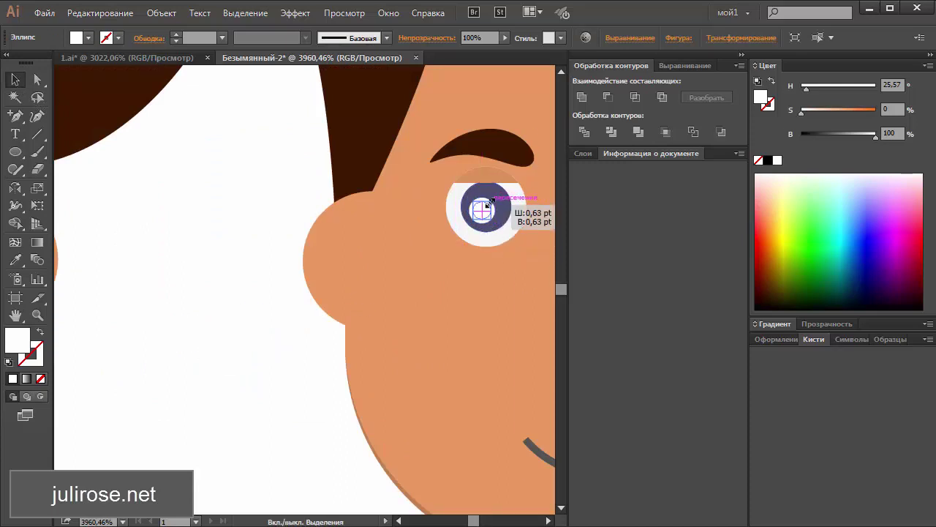
drag(495, 197, 484, 212)
click(270, 405)
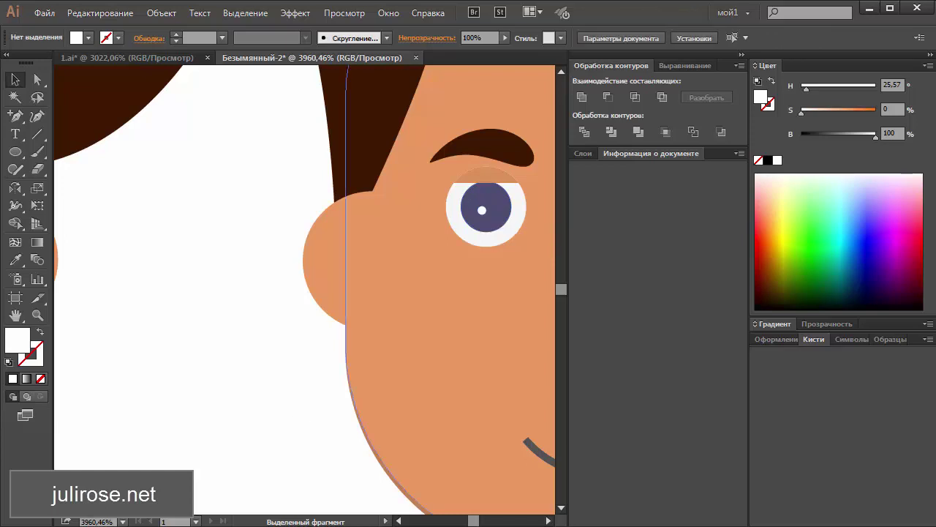
Enlarge the pupil highlight, then flatten it into a wide oval
click(549, 520)
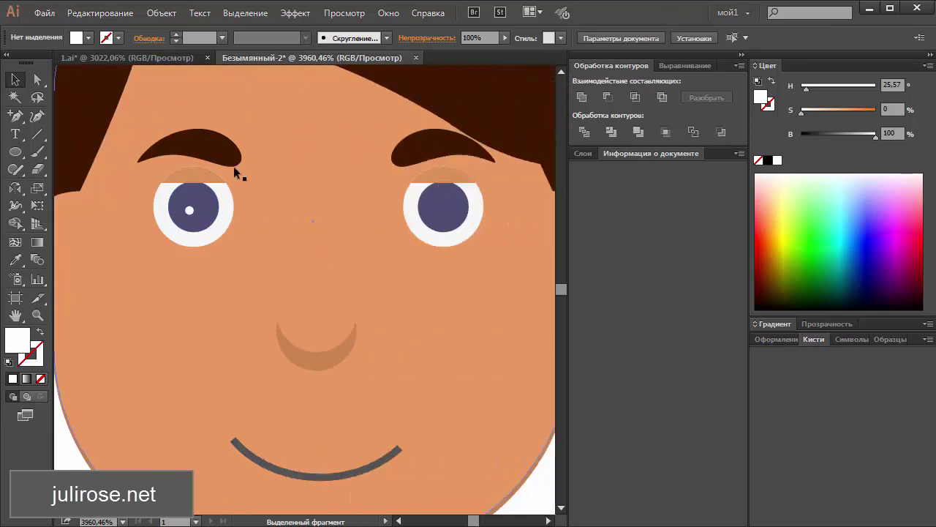
drag(233, 166, 150, 267)
click(395, 207)
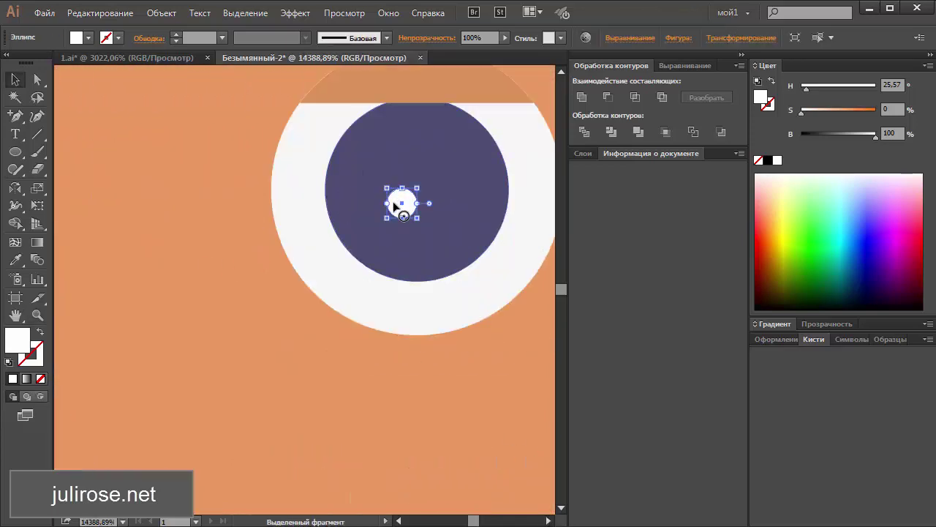
drag(390, 205, 404, 245)
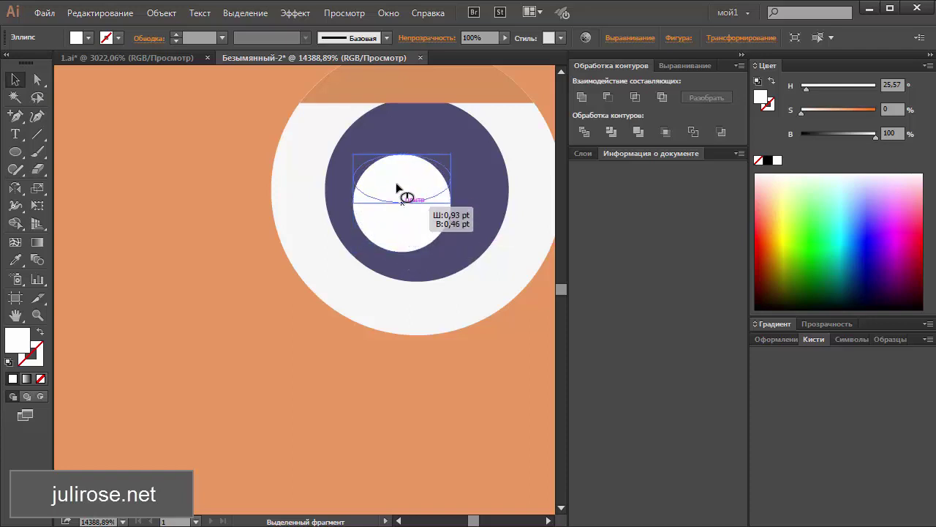
mouse_move(404, 245)
mouse_down()
mouse_move(407, 173)
mouse_move(362, 192)
mouse_up()
scroll(364, 192, down, 10)
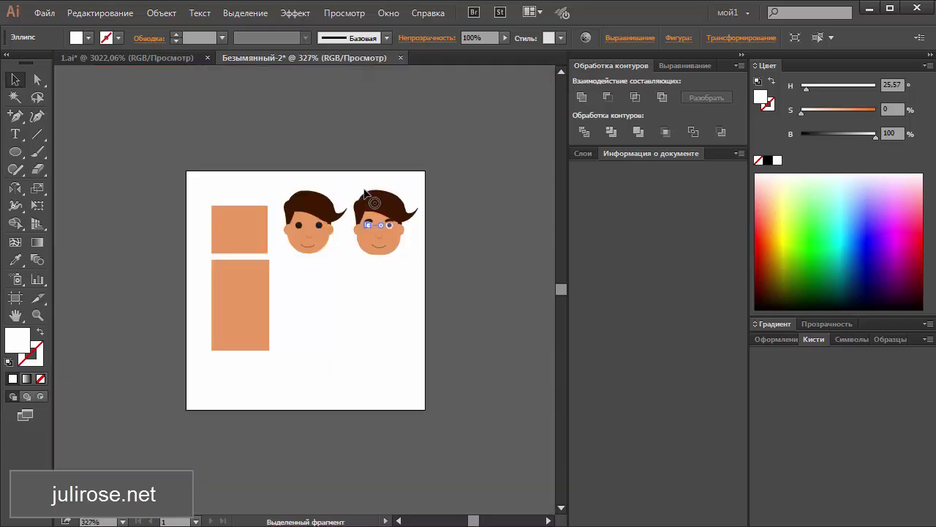
Make the left eye's white highlight oval slightly flatter
key(z)
drag(423, 172, 330, 278)
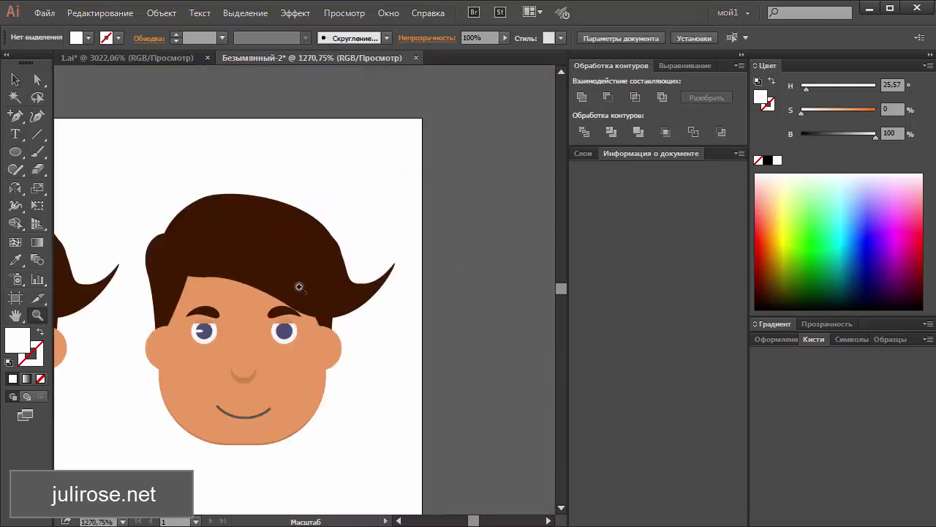
drag(213, 321, 168, 372)
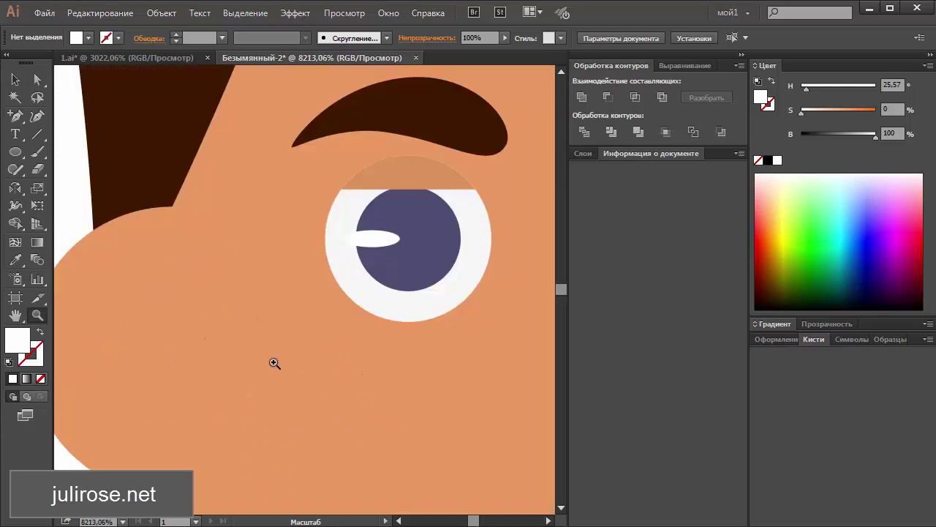
key(v)
key(b)
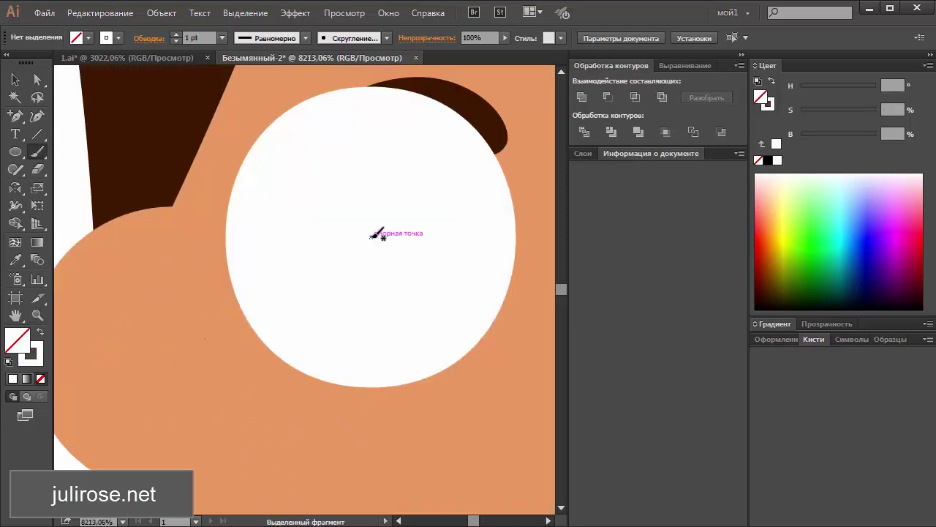
drag(378, 235, 375, 228)
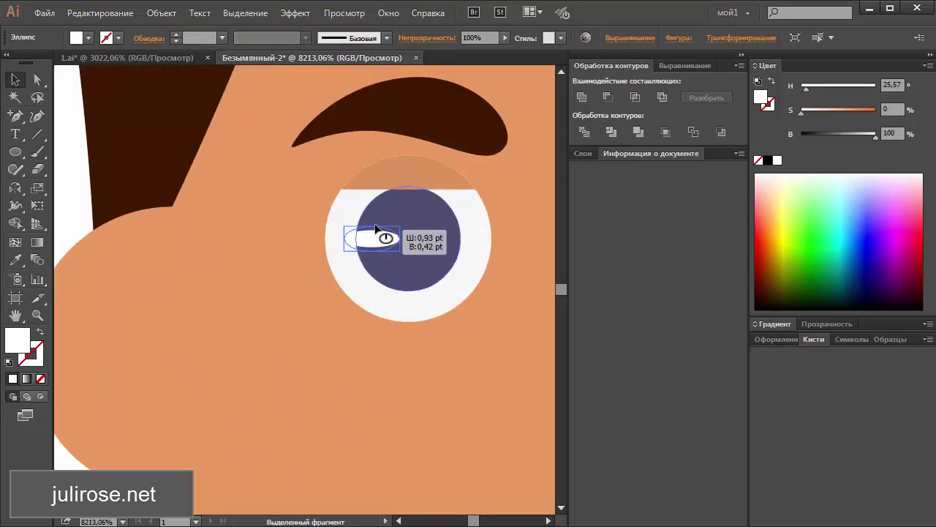
key(ctrl+minus)
key(ctrl+minus)
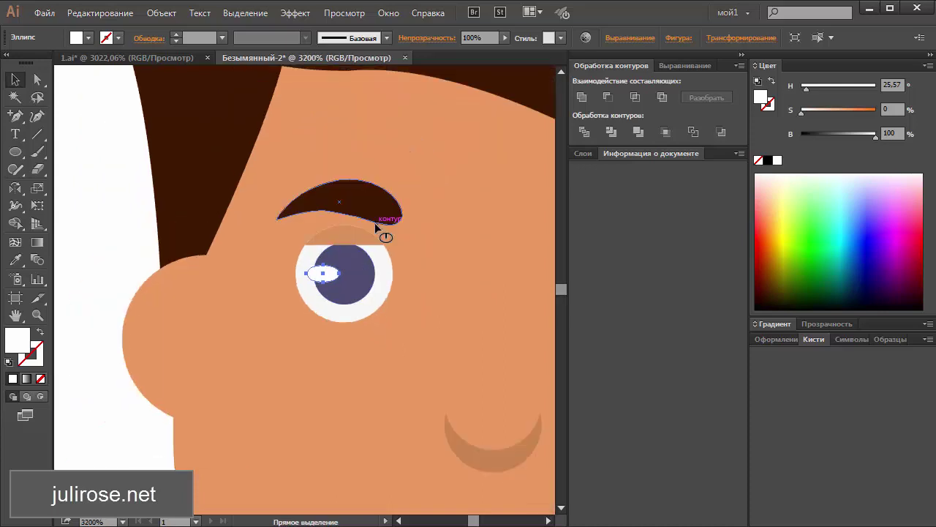
key(ctrl+minus)
key(ctrl+minus)
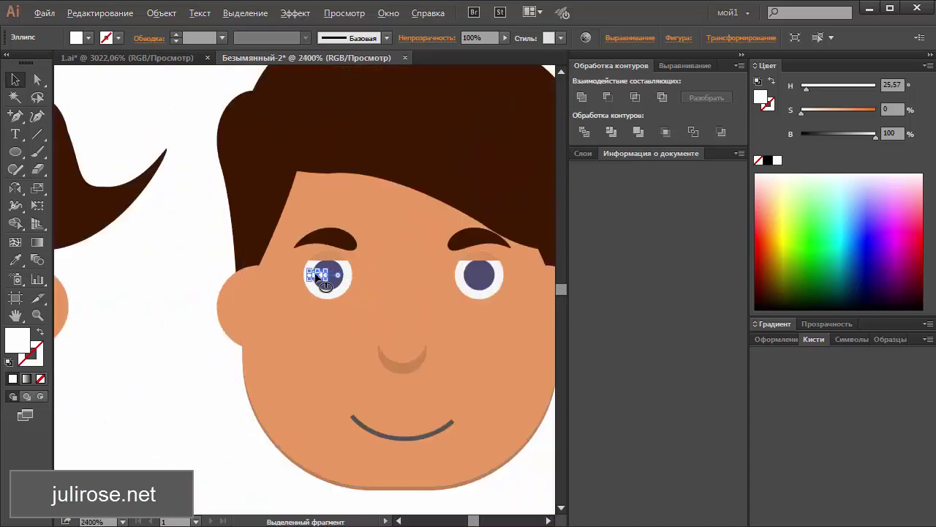
Duplicate the white highlight into the right eye's pupil
key(z)
drag(285, 231, 428, 293)
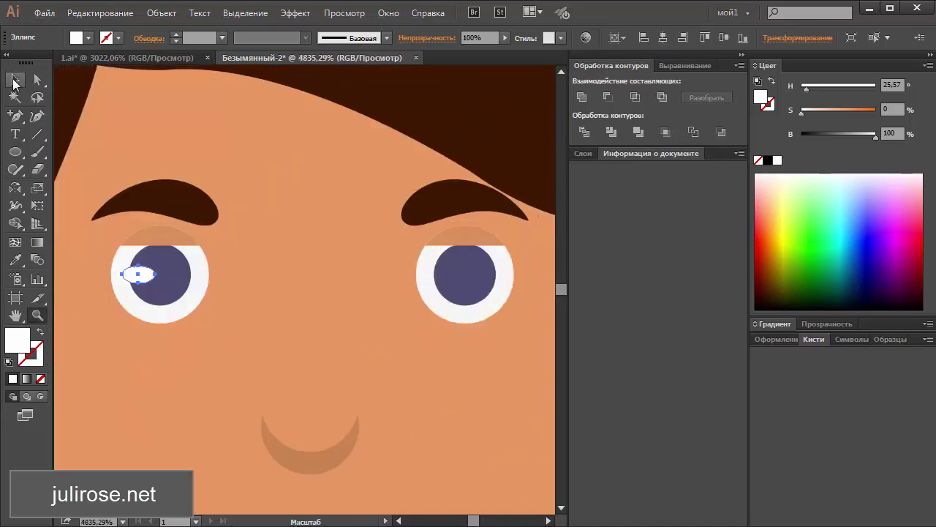
click(15, 79)
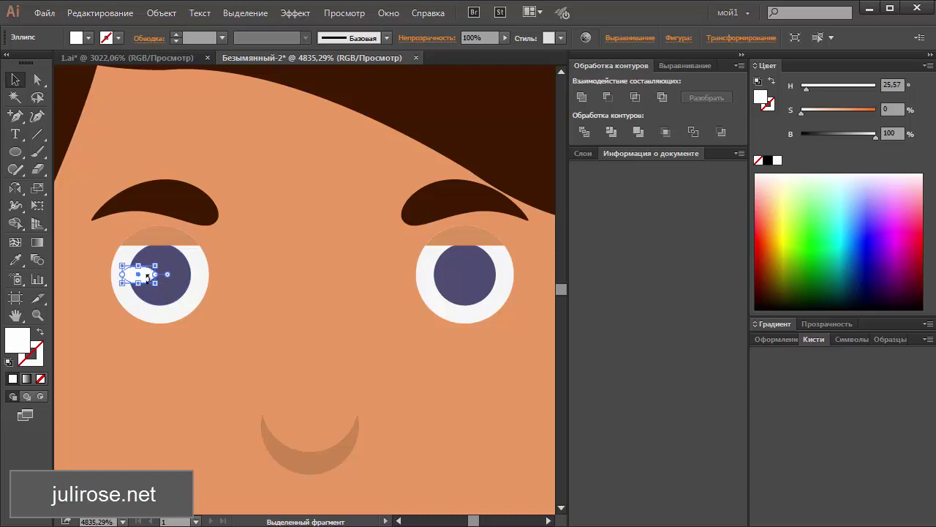
drag(143, 273, 447, 271)
key(ctrl+z)
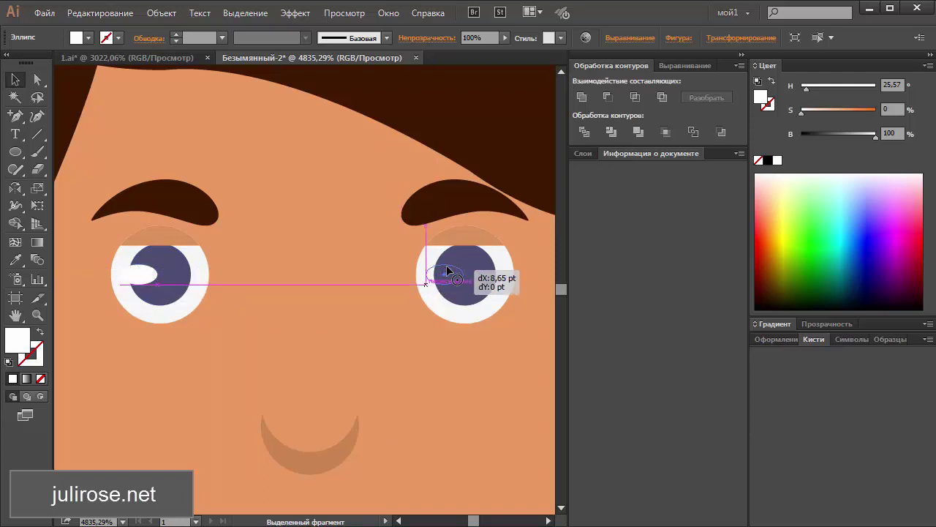
drag(448, 270, 446, 271)
click(510, 389)
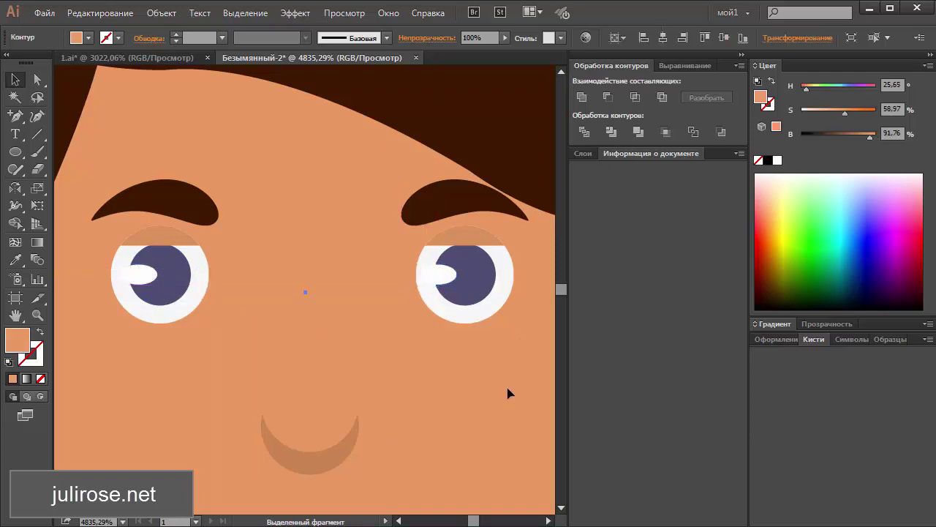
key(ctrl+0)
Select both eye highlights and shift them slightly to the right
click(508, 388)
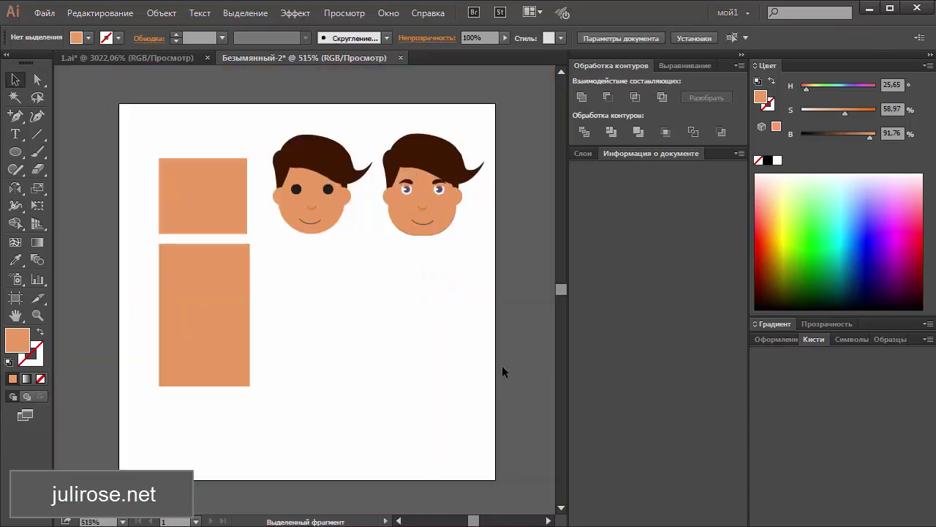
scroll(485, 286, up, 1)
key(z)
click(400, 252)
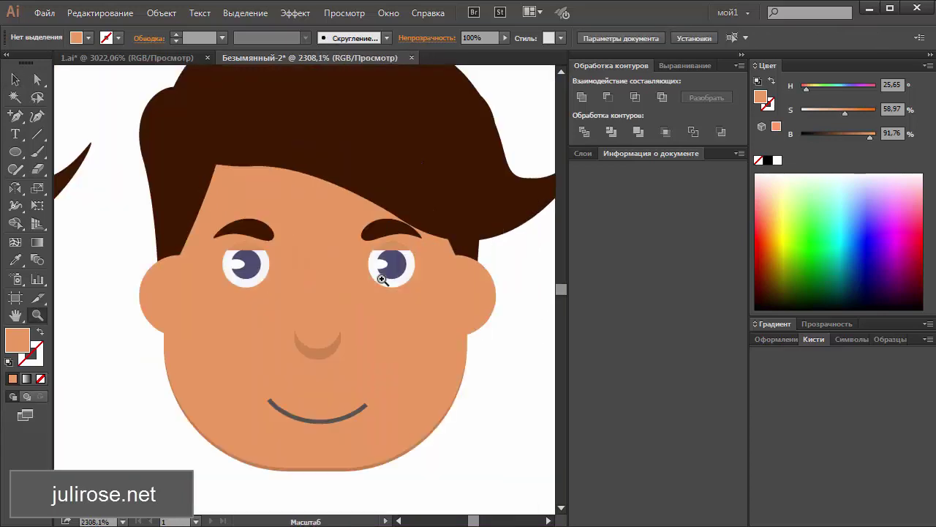
key(v)
click(238, 264)
shift+click(380, 264)
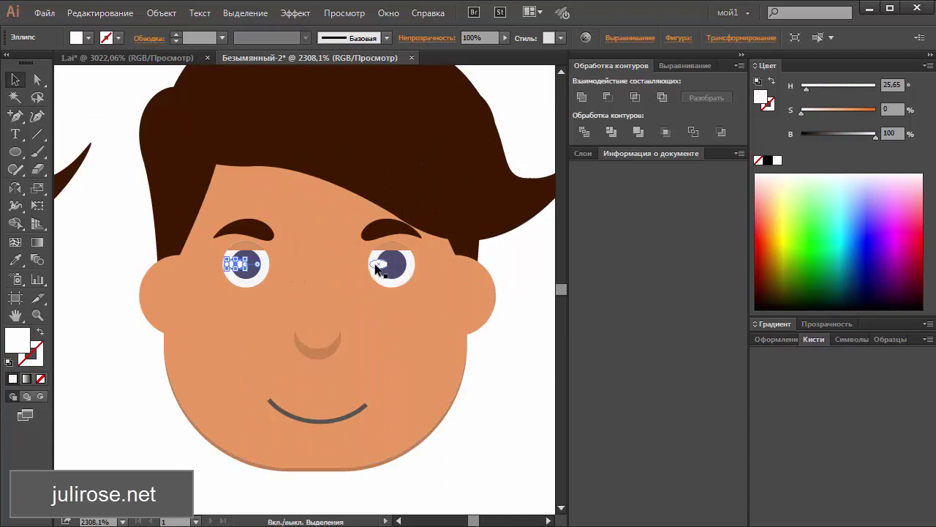
drag(226, 265, 232, 265)
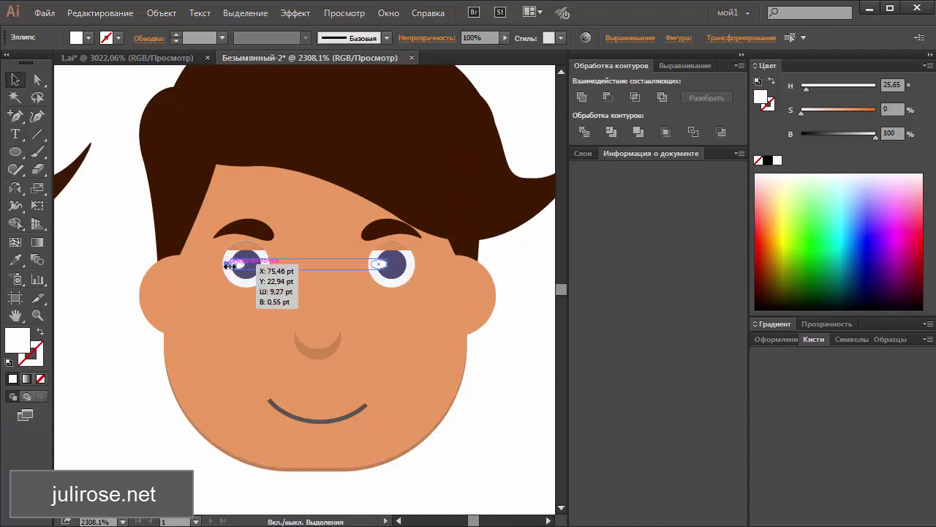
drag(385, 263, 391, 265)
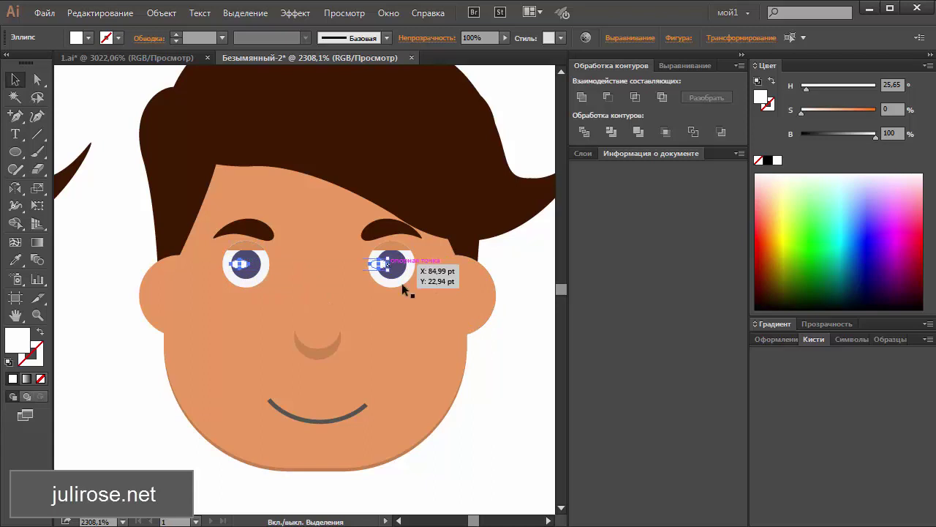
click(521, 465)
Nudge the left eye's highlight left and fine-tune its position
click(239, 263)
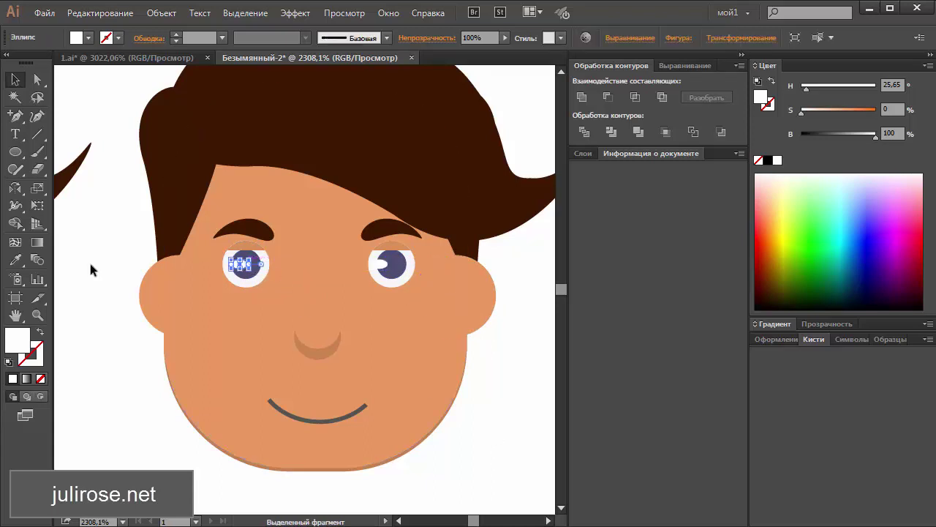
key(Left)
drag(215, 244, 314, 308)
drag(90, 201, 148, 206)
key(ctrl+minus)
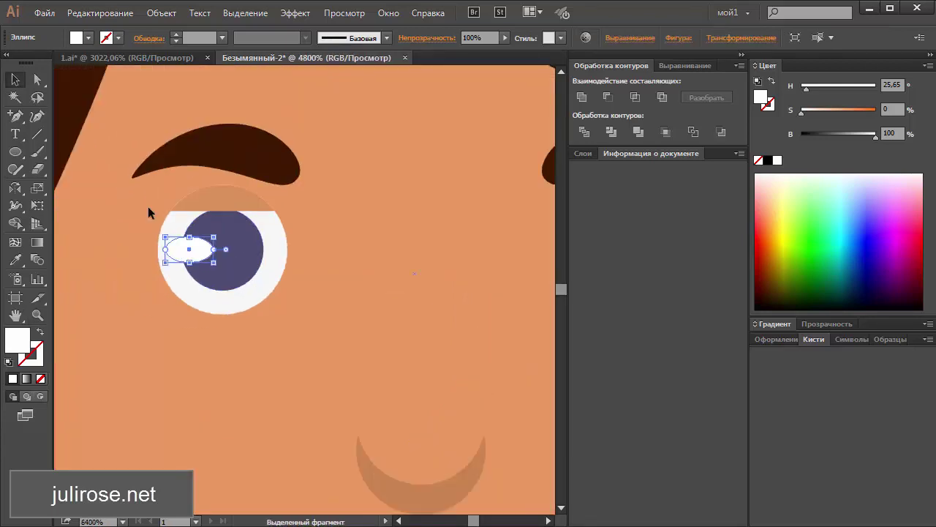
key(ctrl+minus)
key(ctrl+minus)
Zoom out to view the whole artboard with both faces
click(516, 448)
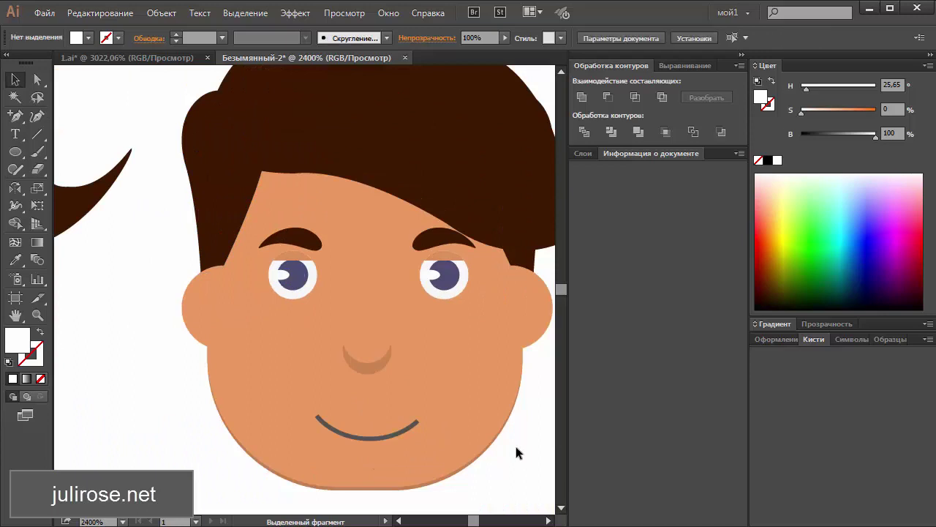
key(ctrl+minus)
key(ctrl+minus)
key(ctrl+minus)
key(ctrl+plus)
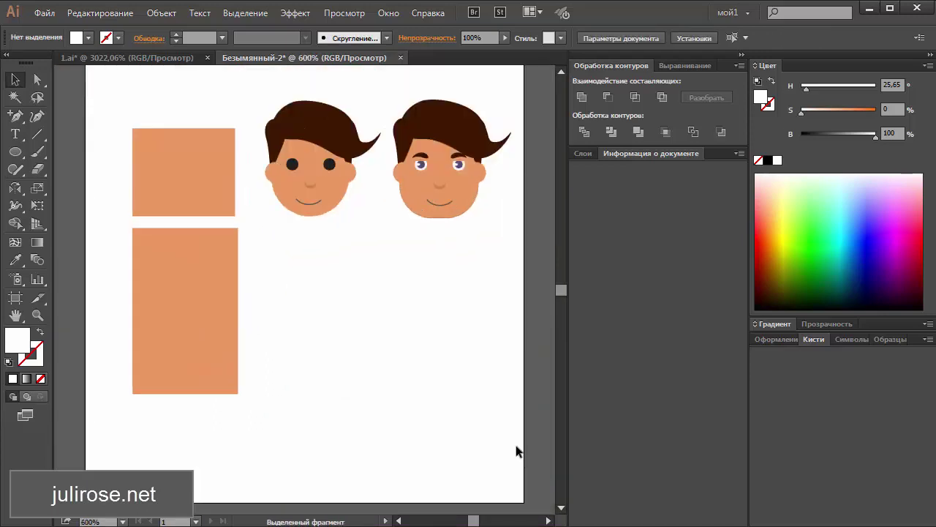
scroll(516, 447, up, 2)
drag(500, 123, 397, 285)
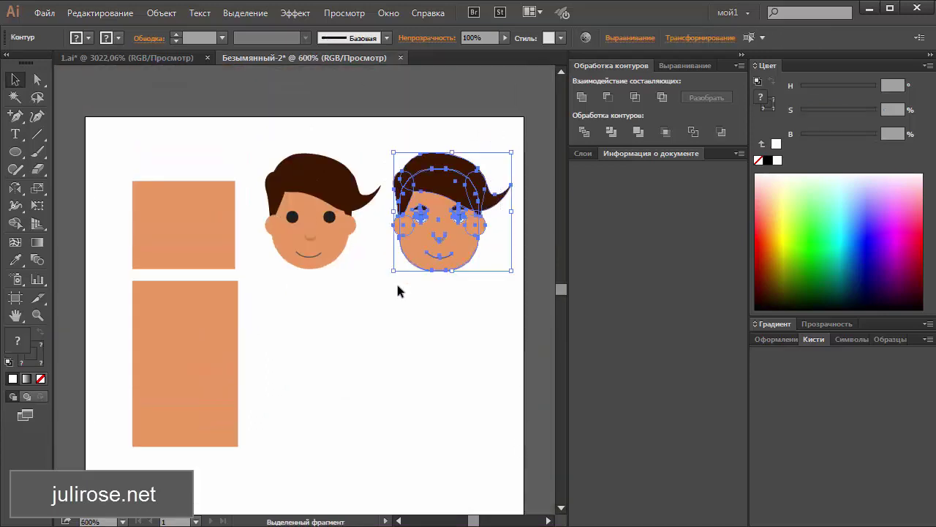
Rotate the old curved nose 180° into an arch and nudge it upward
click(435, 354)
key(z)
drag(391, 140, 498, 308)
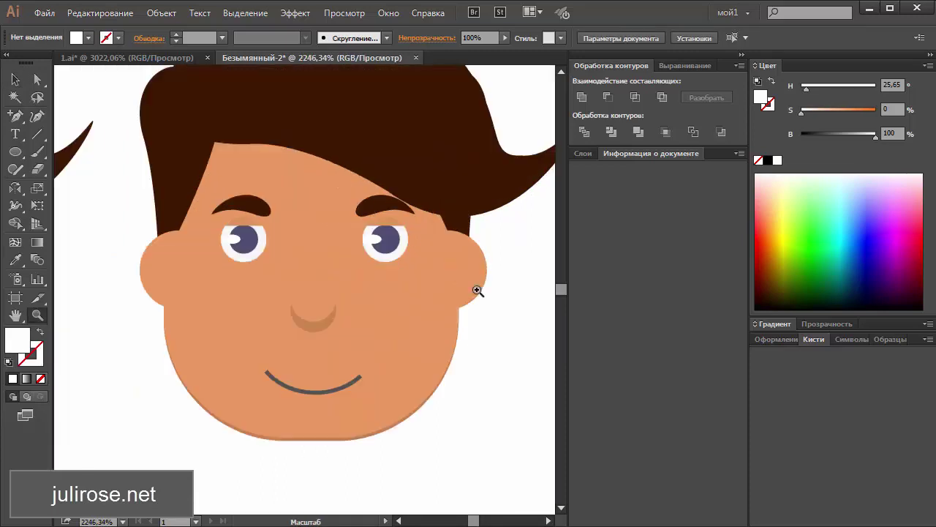
key(v)
click(314, 317)
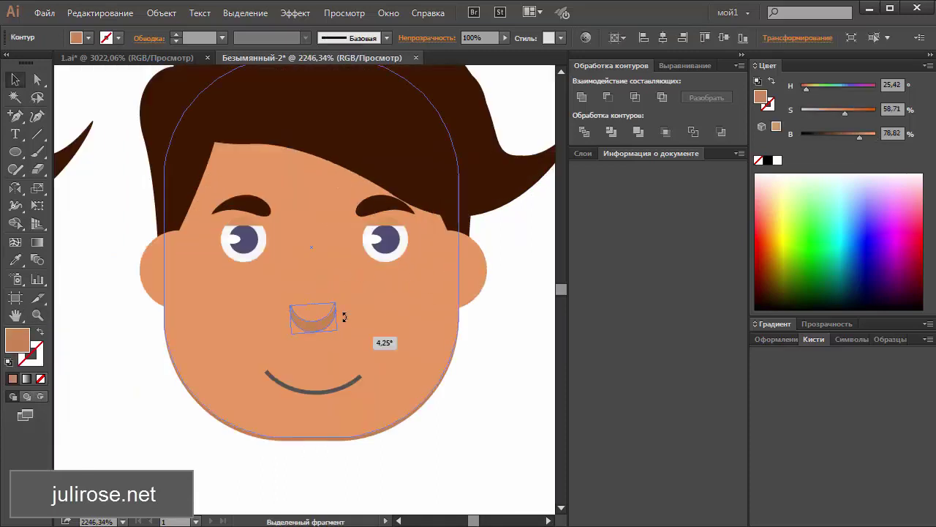
drag(340, 336, 272, 251)
key(Up)
key(Up)
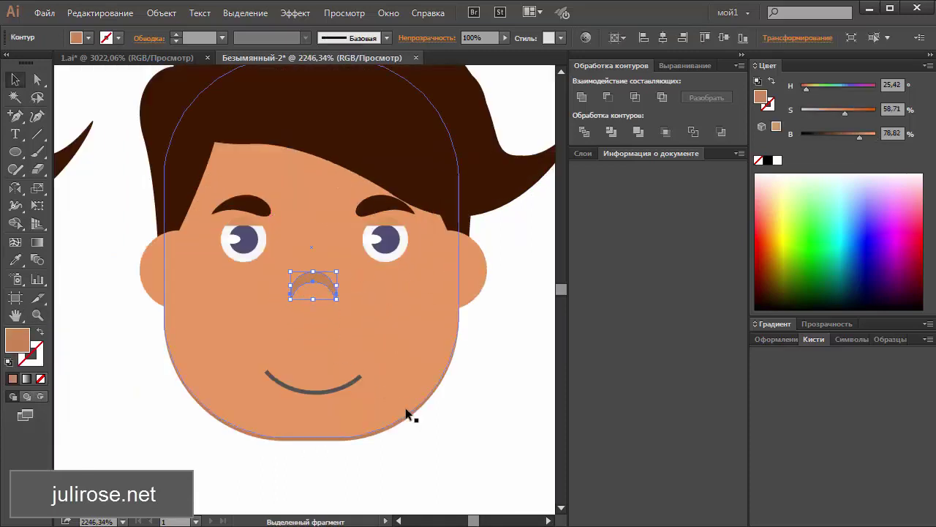
click(475, 441)
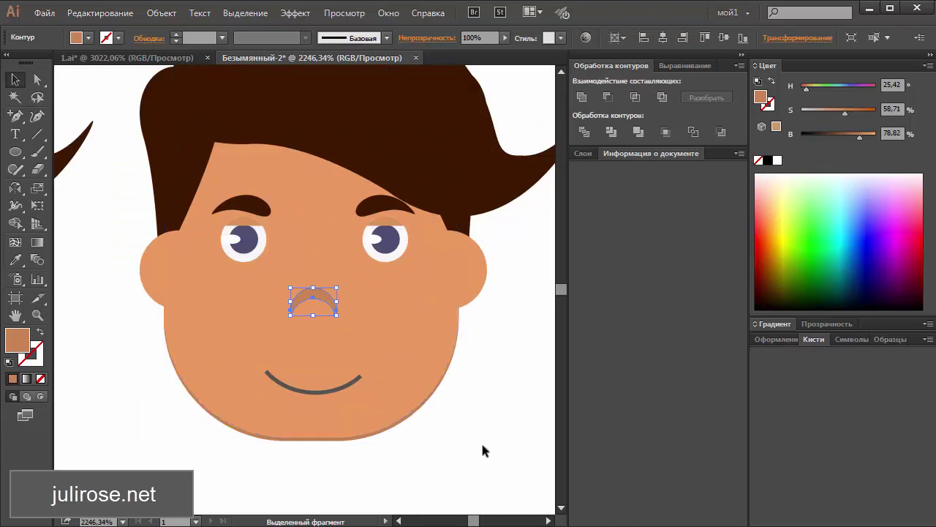
key(ctrl+0)
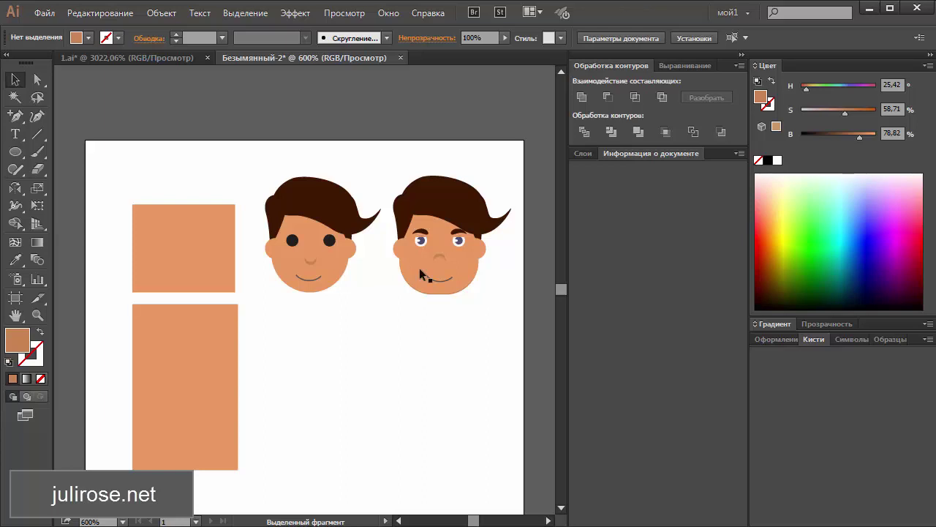
Draw a 3-point star triangle between the eyes and stretch it into a tall nose
drag(408, 193, 484, 313)
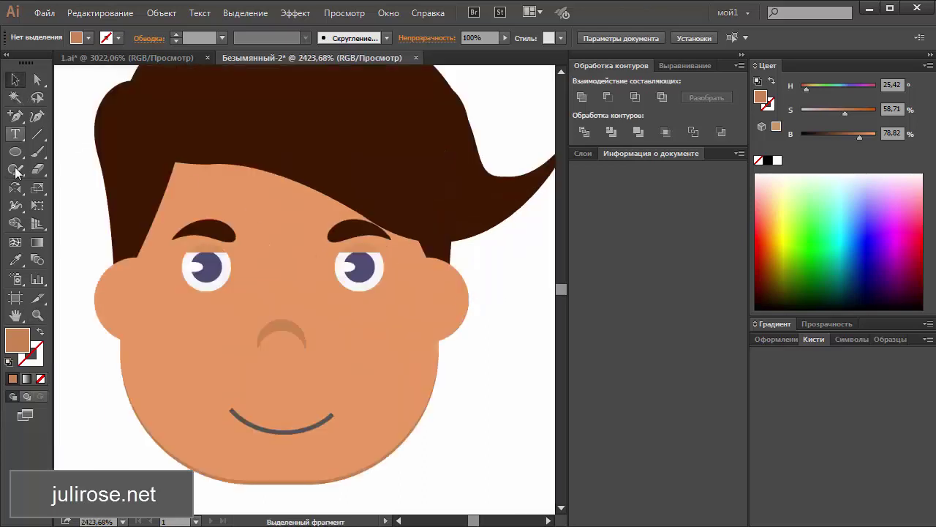
drag(15, 151, 73, 220)
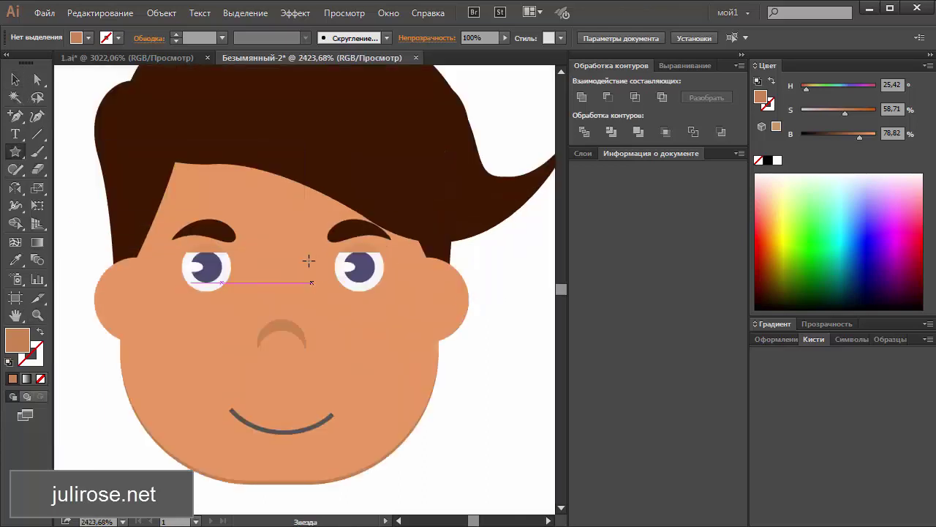
mouse_move(308, 260)
mouse_down()
mouse_move(305, 312)
mouse_move(296, 299)
mouse_up()
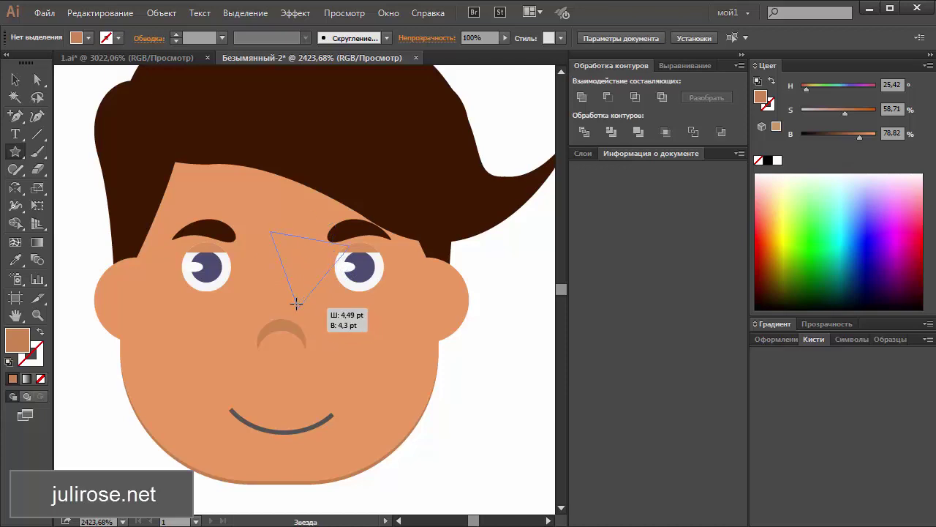
key(Down)
key(Down)
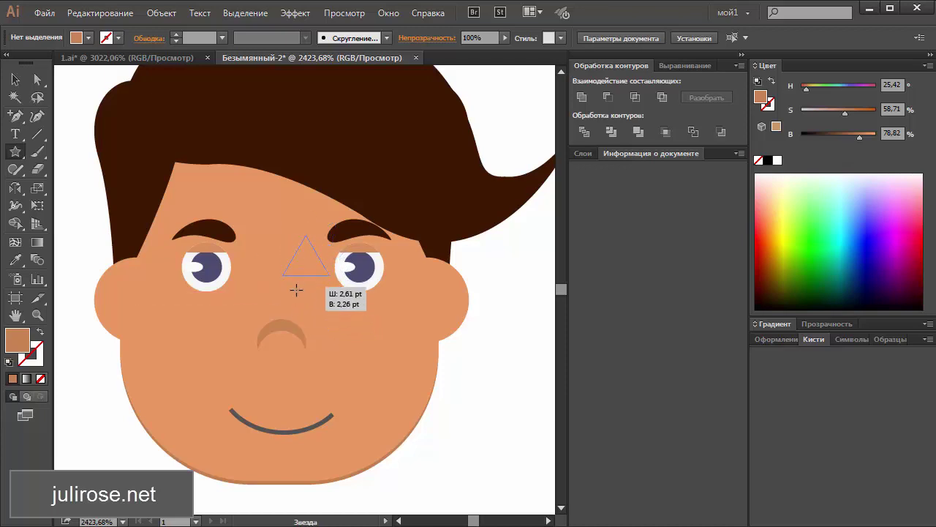
drag(295, 295, 307, 300)
click(15, 79)
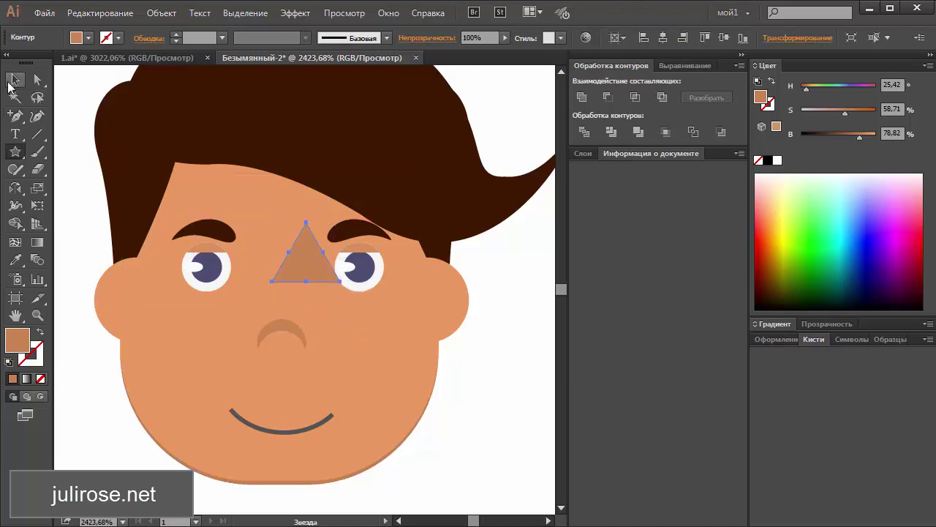
mouse_move(307, 278)
mouse_down()
mouse_move(282, 323)
mouse_move(278, 377)
mouse_move(281, 354)
mouse_up()
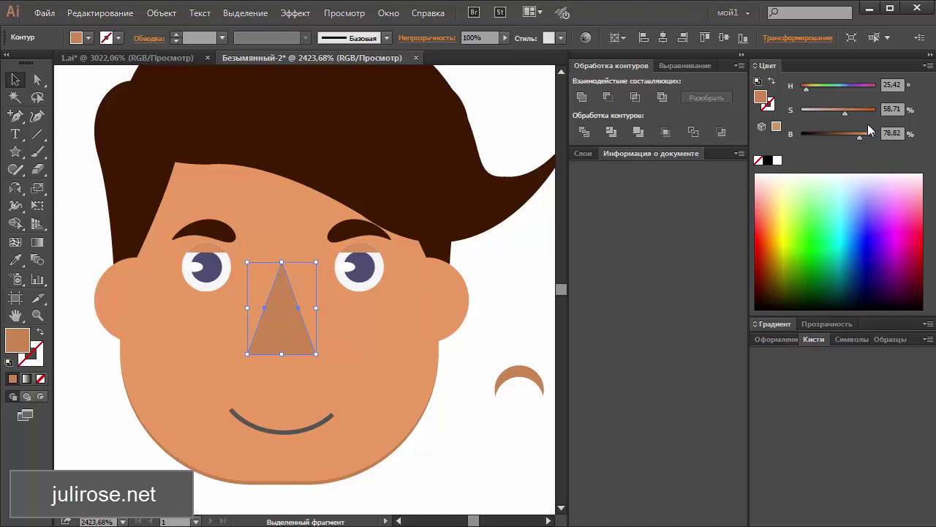
Adjust the nose fill's saturation to a slightly darker skin tone
mouse_move(854, 111)
mouse_down()
mouse_move(837, 113)
mouse_move(868, 138)
mouse_up()
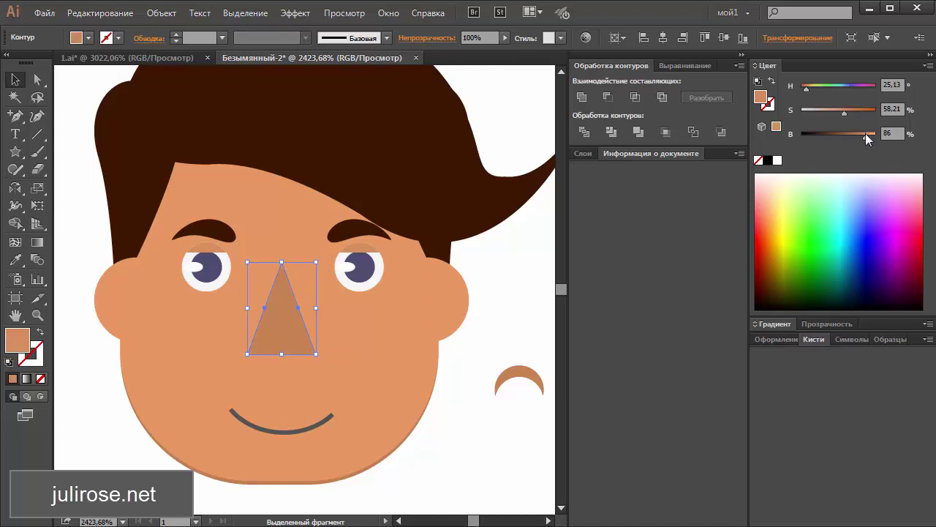
click(448, 427)
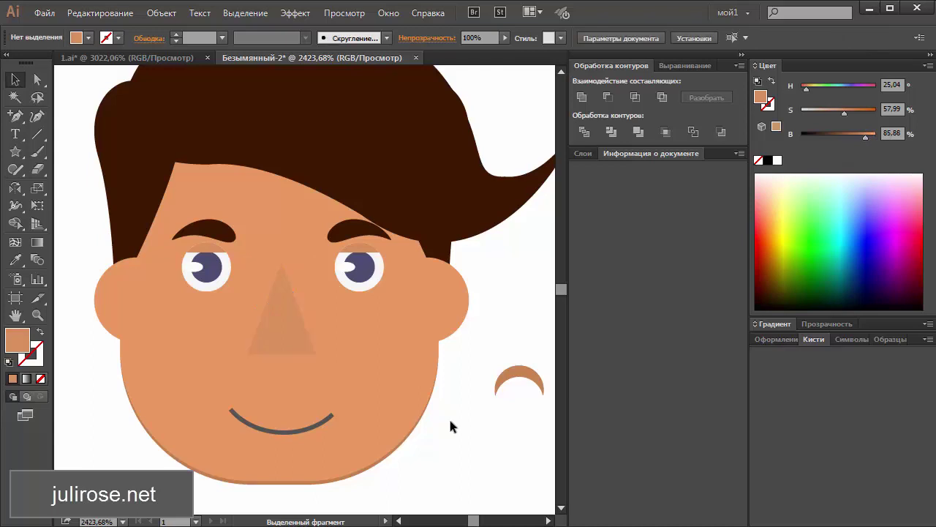
key(ctrl+0)
key(ctrl+minus)
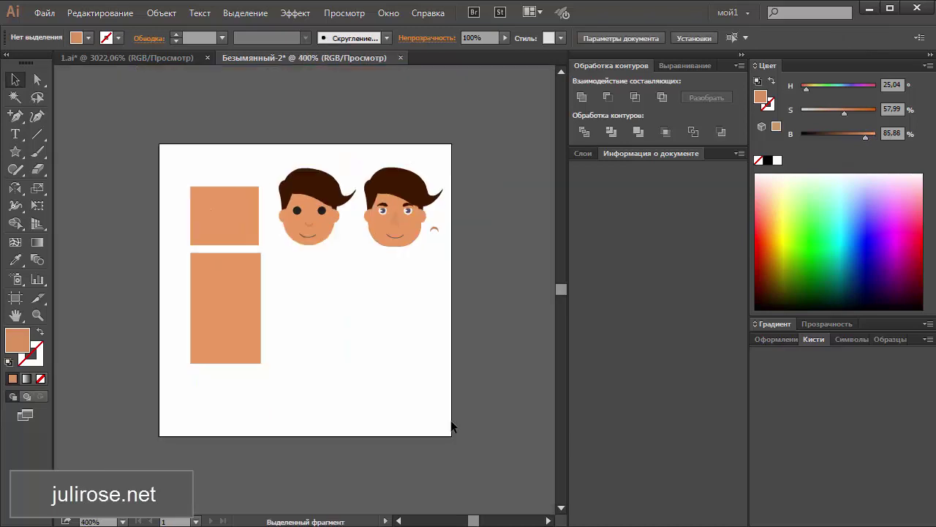
scroll(453, 381, up, 2)
key(z)
drag(340, 179, 433, 324)
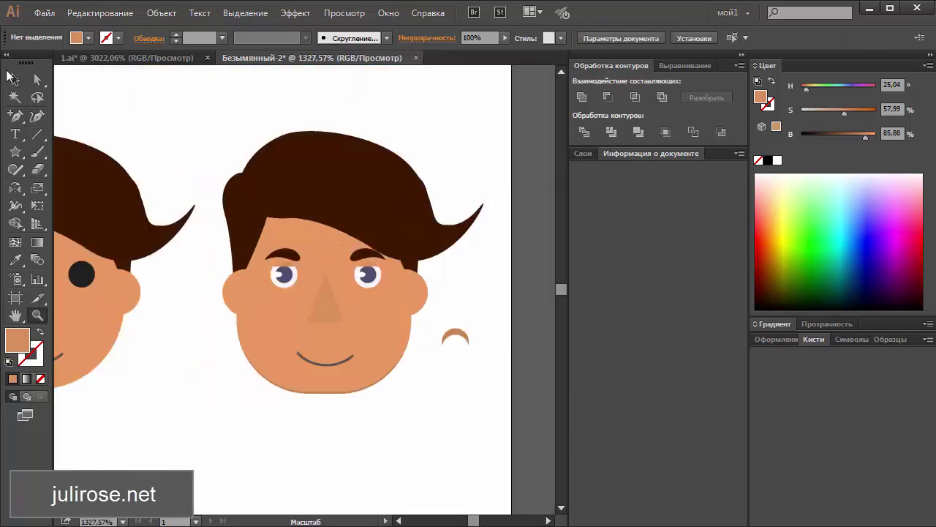
drag(304, 242, 345, 344)
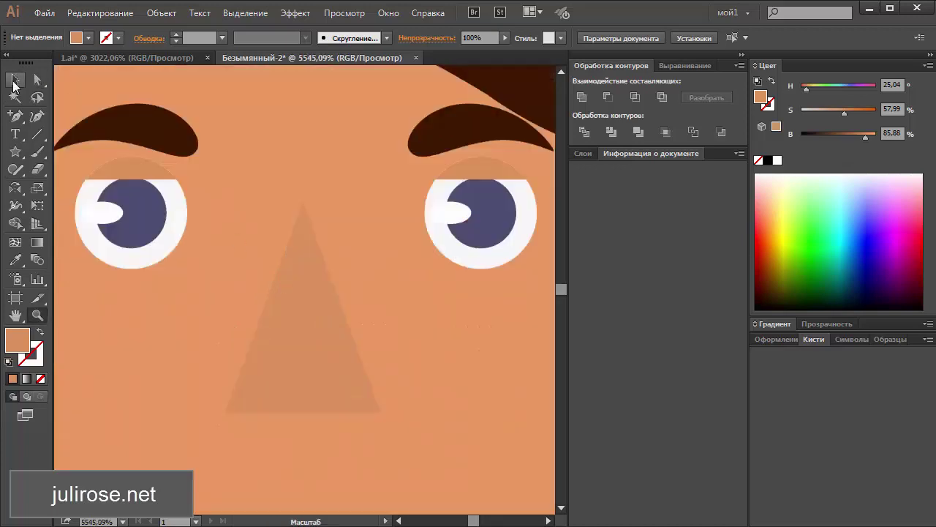
Erase the right half of the triangle nose and raise its bottom-left corner slightly
click(14, 80)
click(300, 325)
key(shift+e)
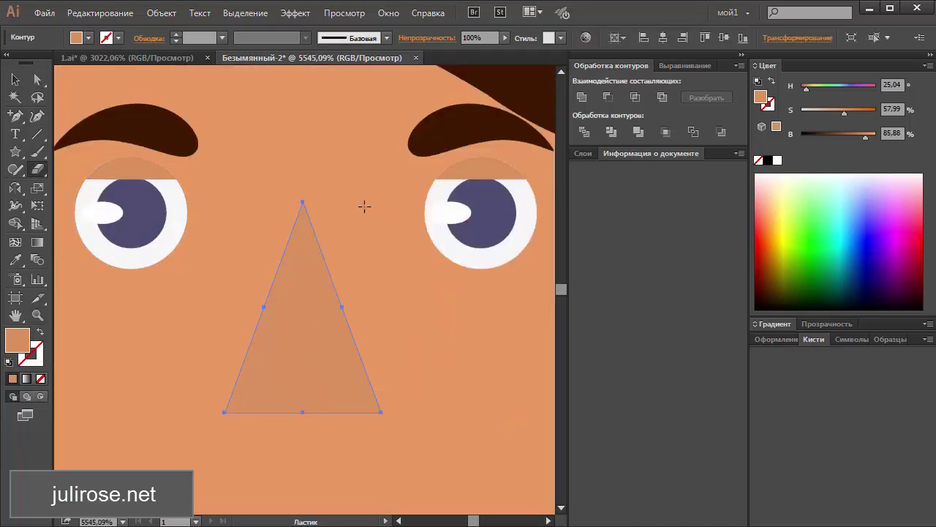
drag(361, 168, 305, 423)
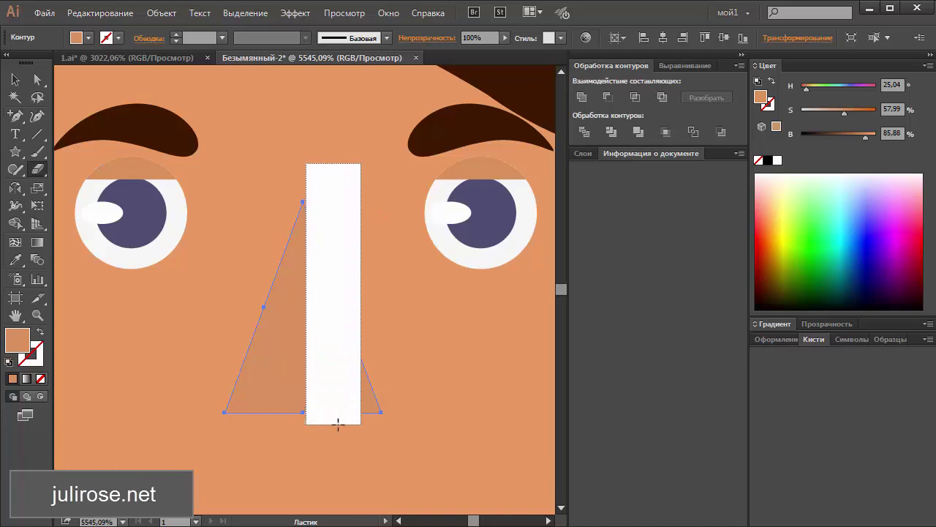
click(15, 81)
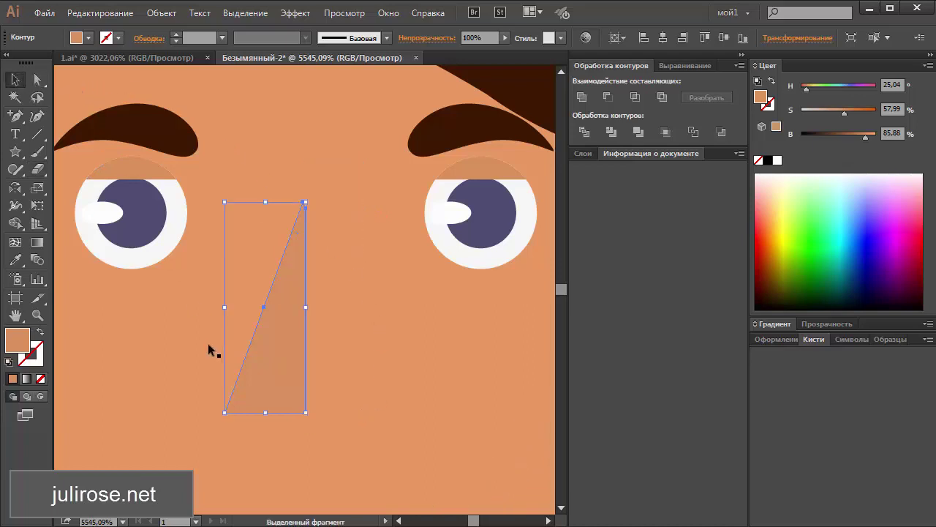
key(a)
mouse_move(225, 414)
mouse_down()
mouse_move(224, 398)
mouse_move(238, 408)
mouse_move(217, 397)
mouse_up()
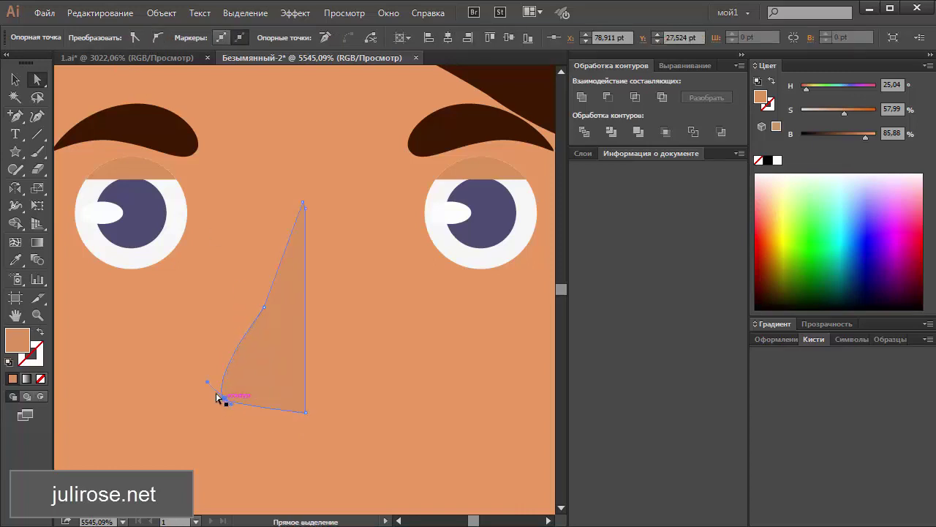
Convert the left edge's middle anchor to smooth and bend that edge into a gentle curve
ctrl+click(262, 402)
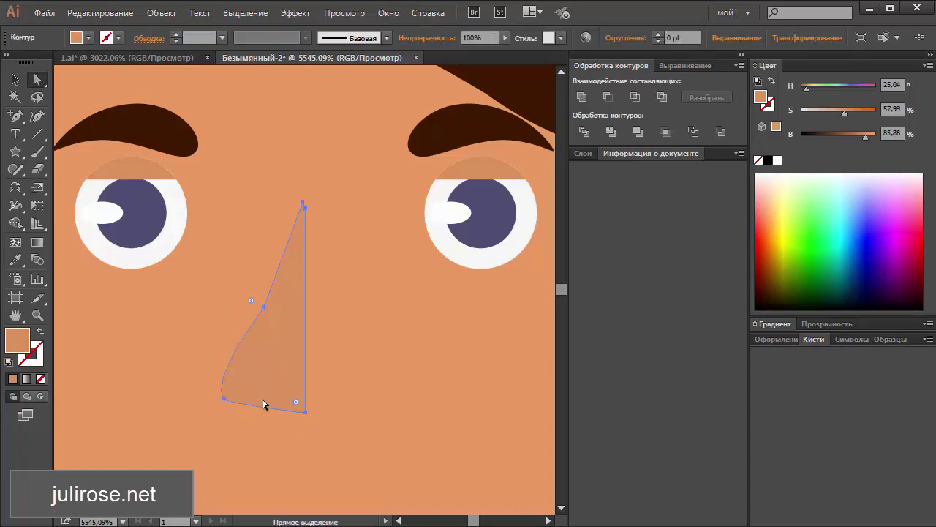
click(235, 404)
drag(223, 401, 217, 395)
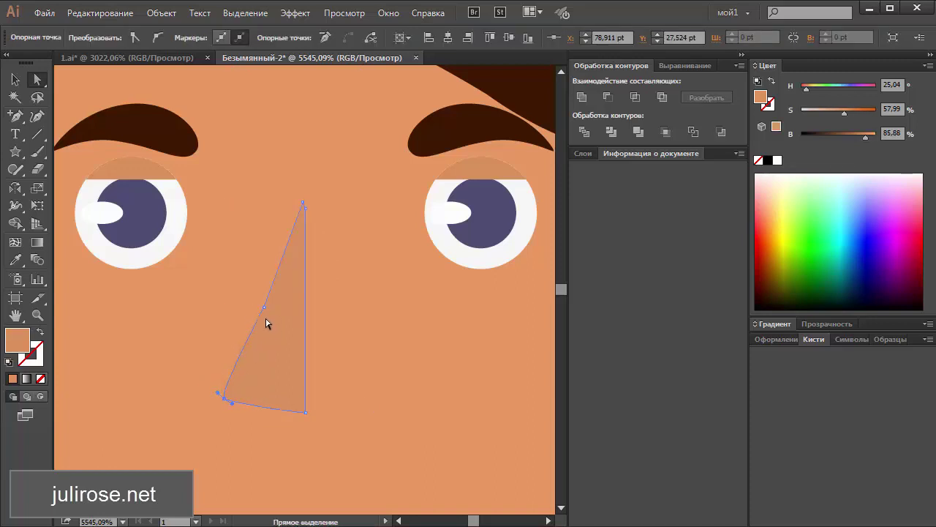
drag(265, 308, 271, 302)
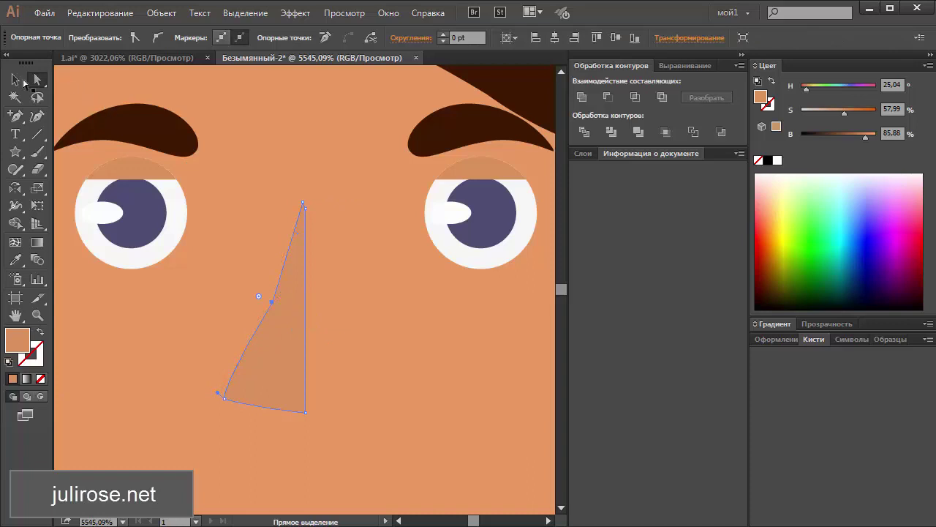
click(158, 38)
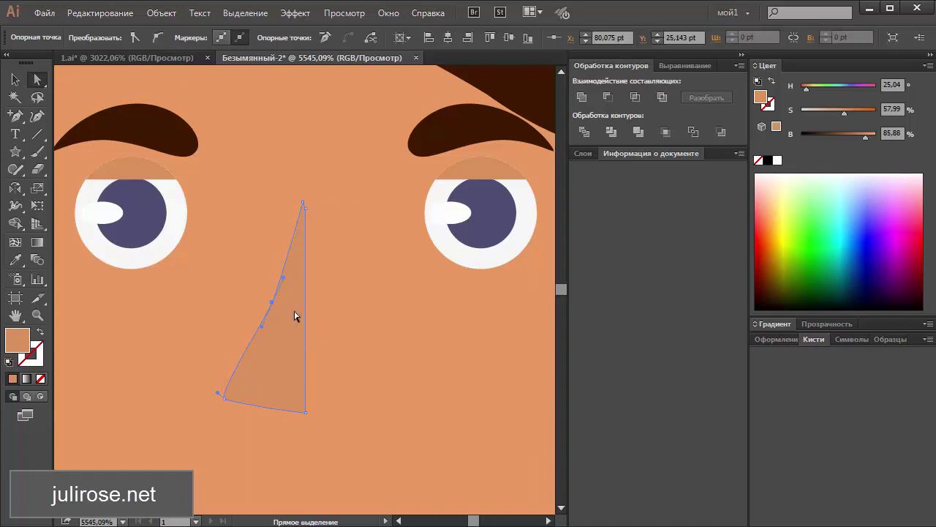
drag(285, 278, 292, 258)
key(v)
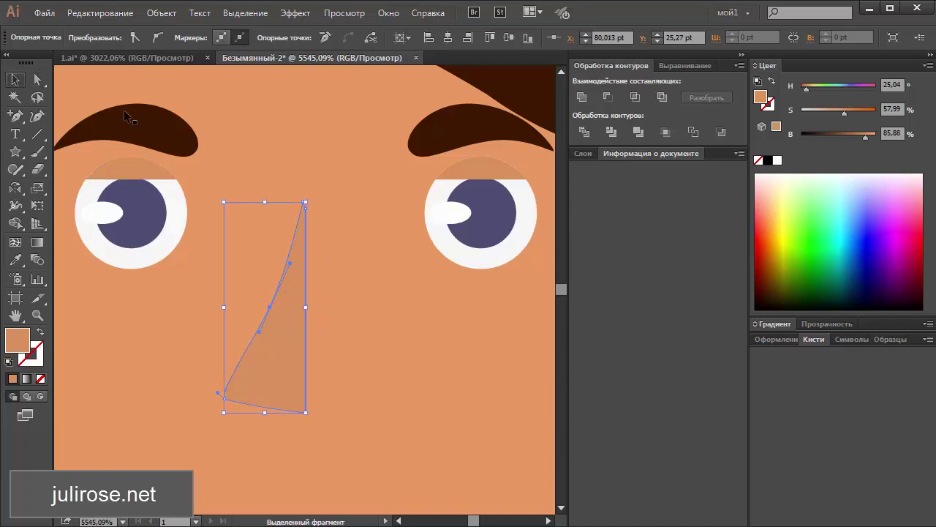
click(339, 158)
key(ctrl+0)
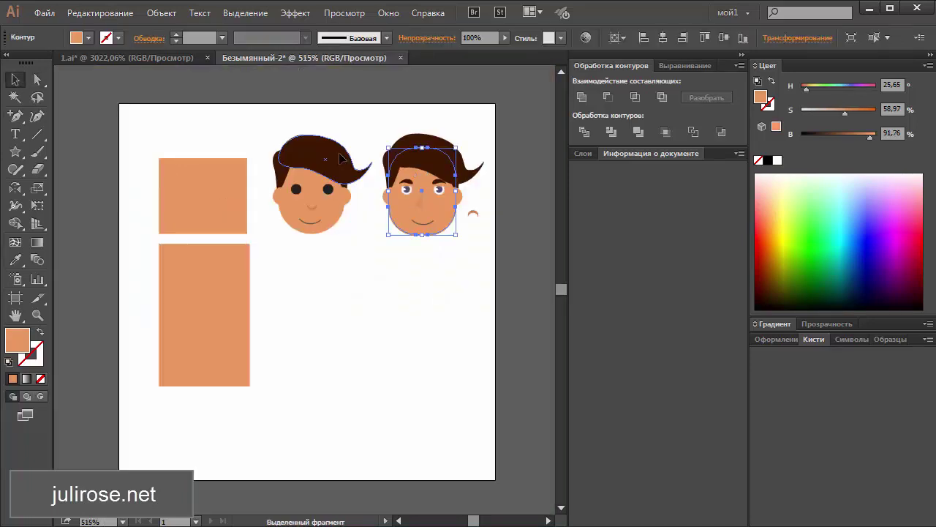
Narrow the right face's nose by dragging its left edge inward
click(456, 322)
scroll(458, 316, up, 1)
key(z)
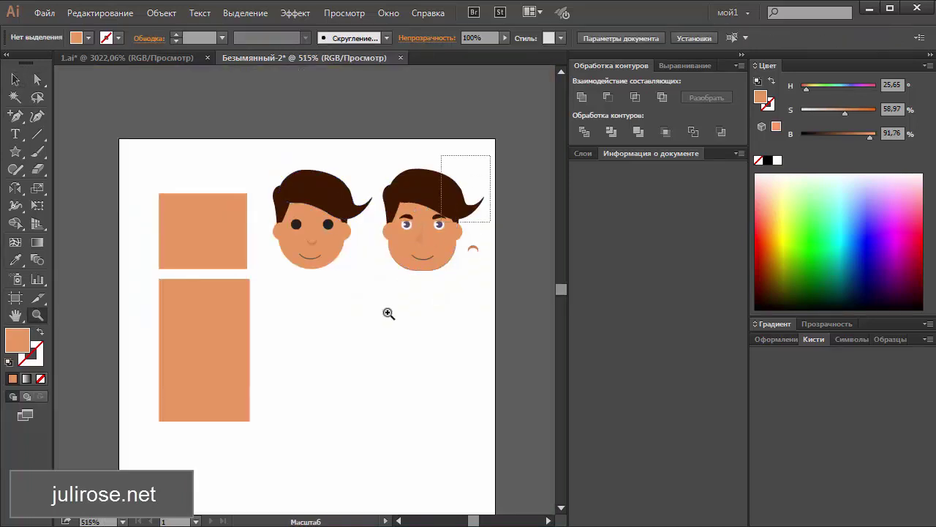
drag(370, 158, 488, 342)
click(15, 79)
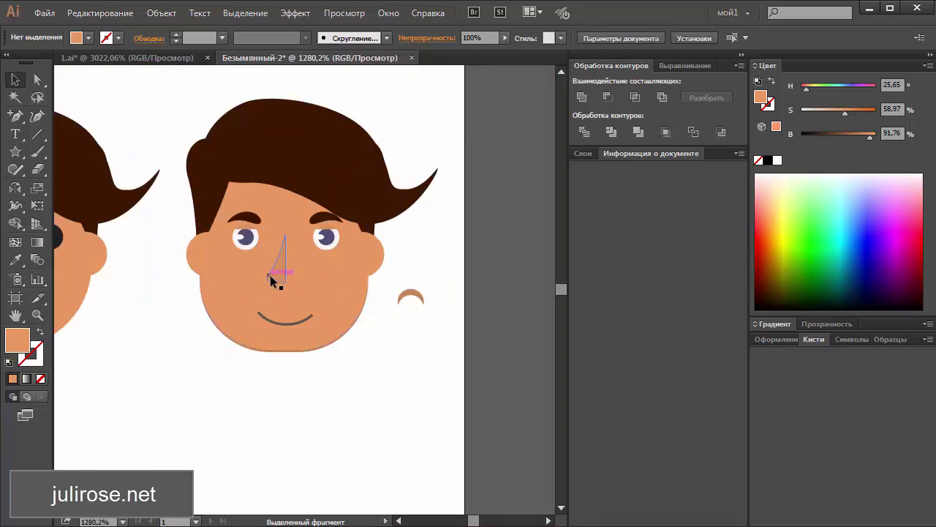
click(272, 262)
drag(270, 262, 275, 262)
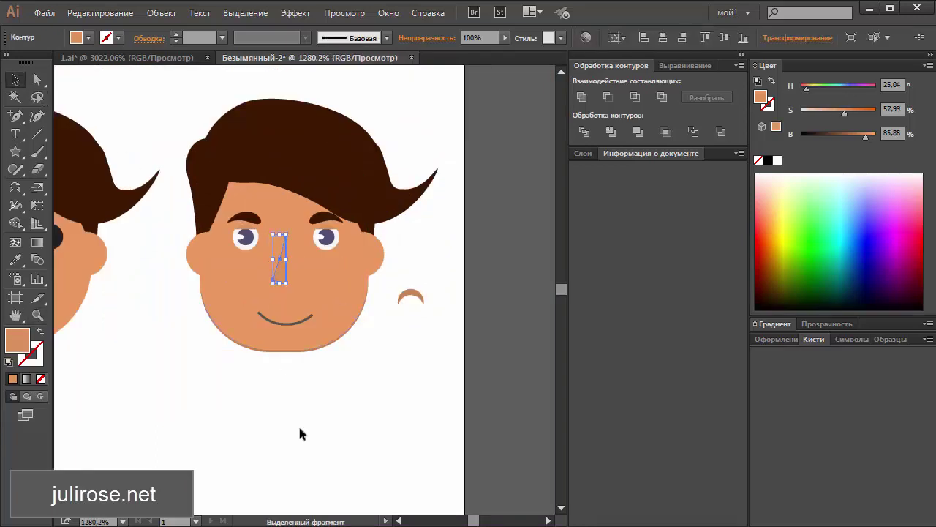
click(300, 430)
Move the small brown arc of the old nose over beside the left face
key(ctrl+minus)
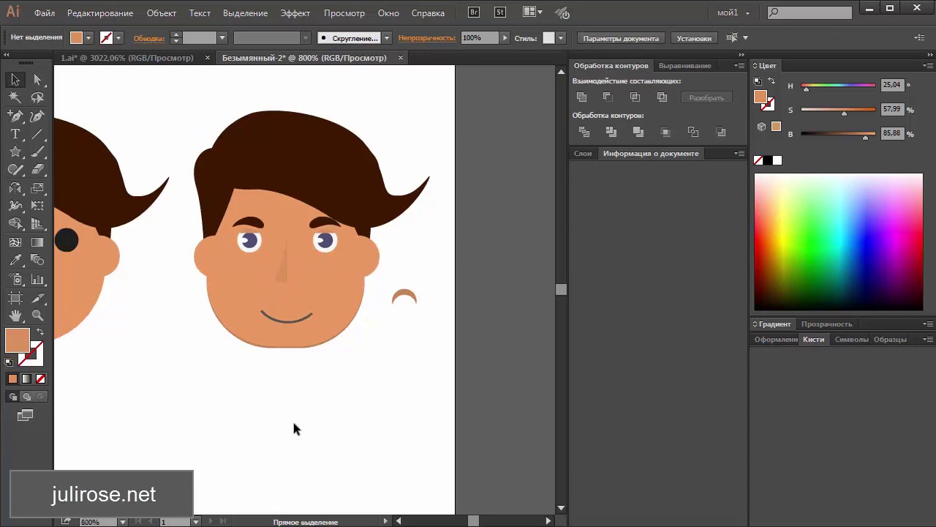
key(ctrl+minus)
key(ctrl+minus)
key(ctrl+minus)
key(ctrl+plus)
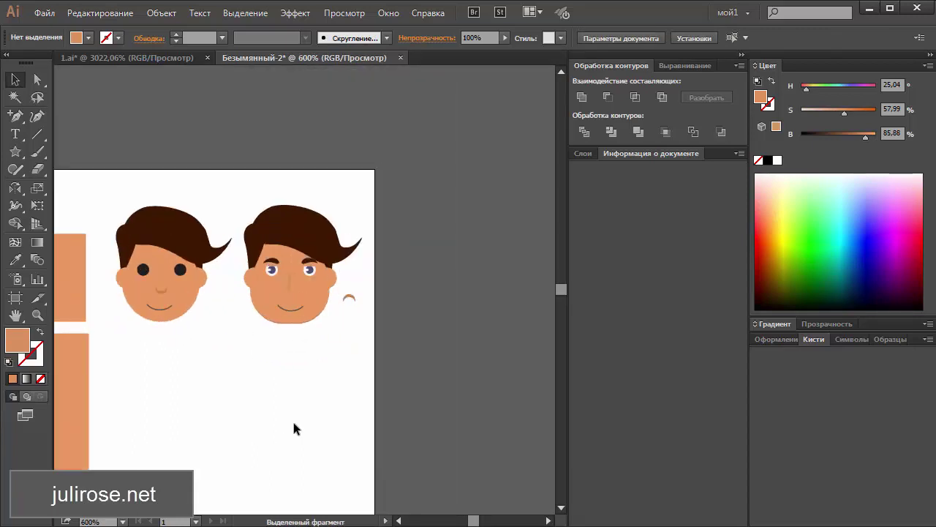
click(398, 520)
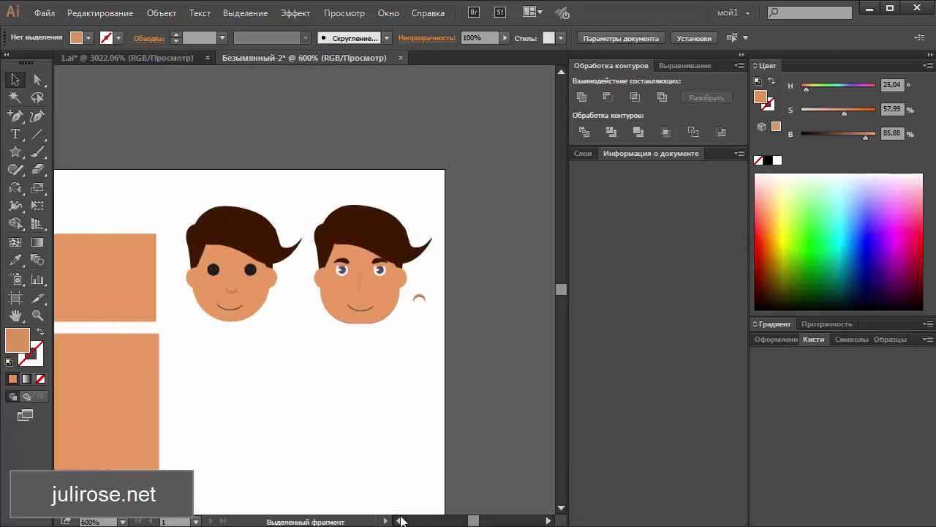
key(z)
drag(331, 174, 425, 358)
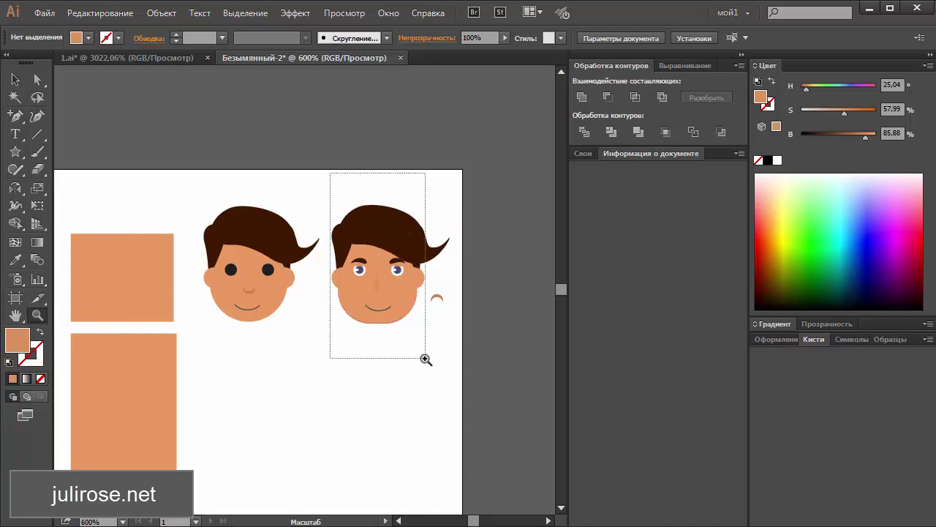
click(16, 81)
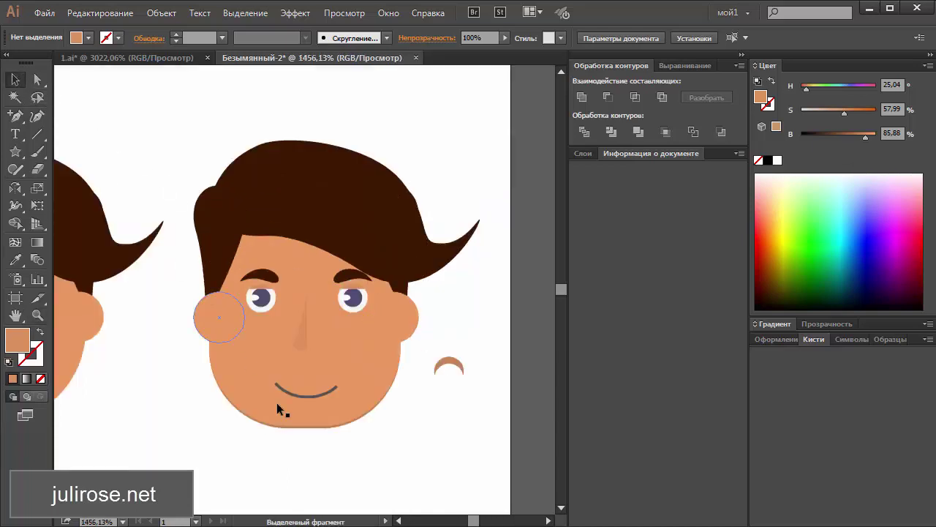
click(400, 520)
scroll(380, 441, down, 2)
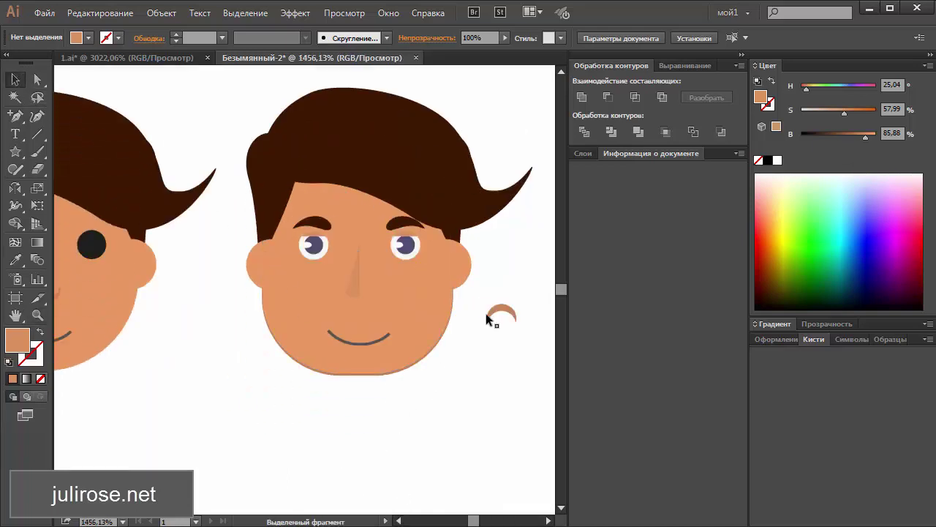
drag(501, 307, 167, 295)
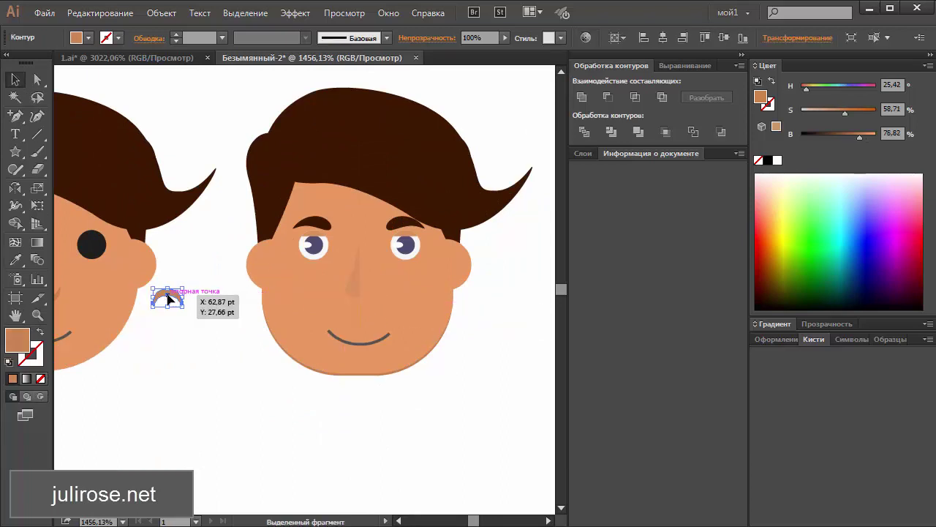
Raise both smile ends, deepen its bottom curve, and join the ends with a flat top
click(364, 343)
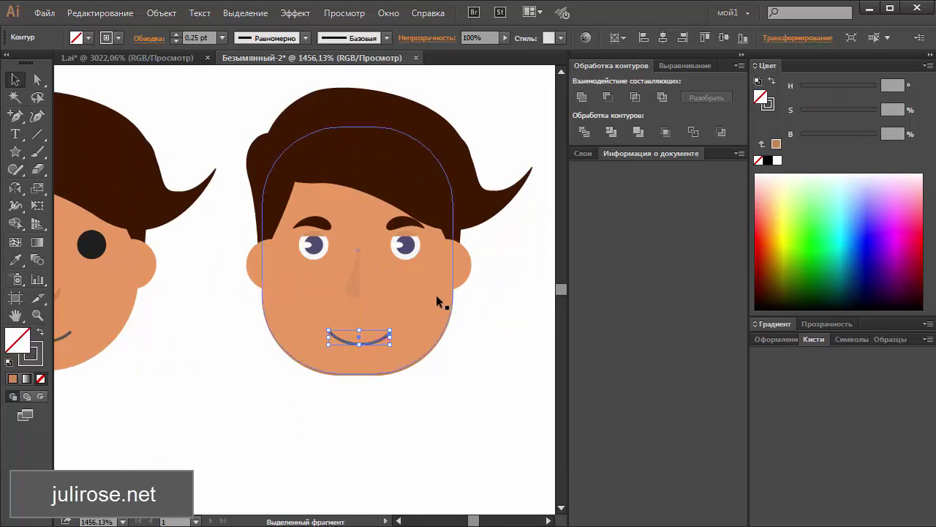
key(z)
drag(274, 366, 295, 367)
key(a)
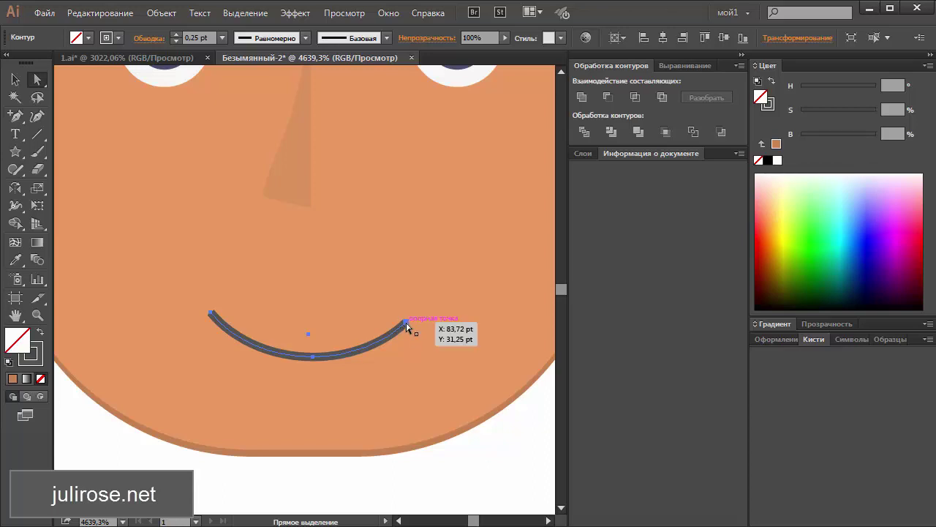
drag(407, 322, 410, 314)
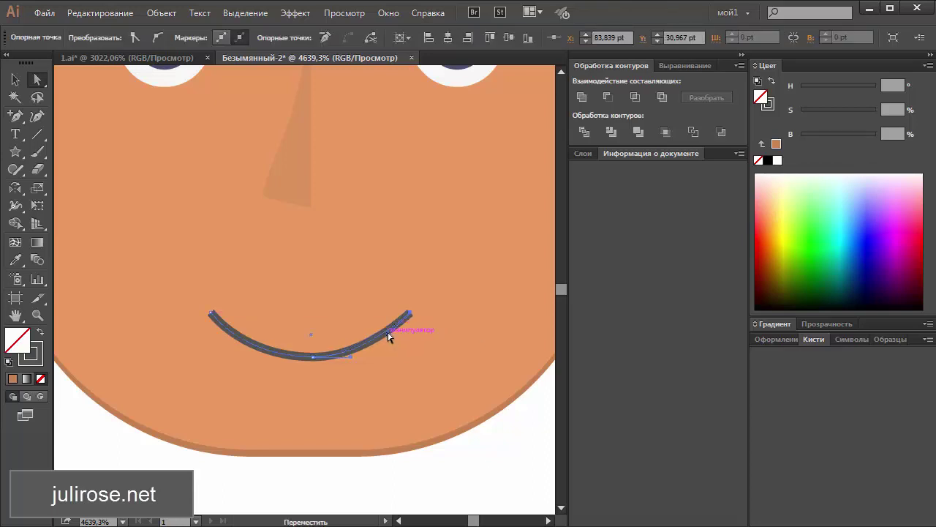
mouse_move(212, 314)
mouse_down()
mouse_move(206, 305)
mouse_move(226, 338)
mouse_up()
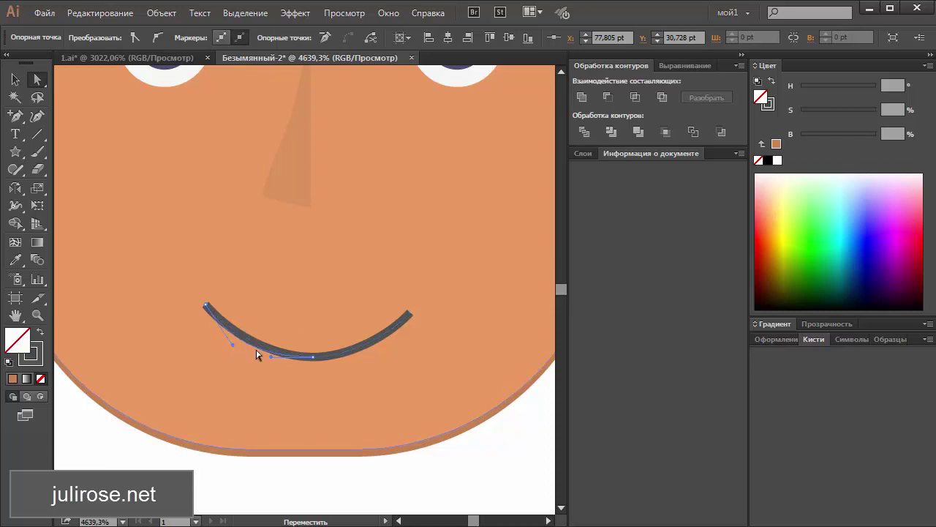
drag(313, 357, 313, 372)
key(ctrl+j)
key(v)
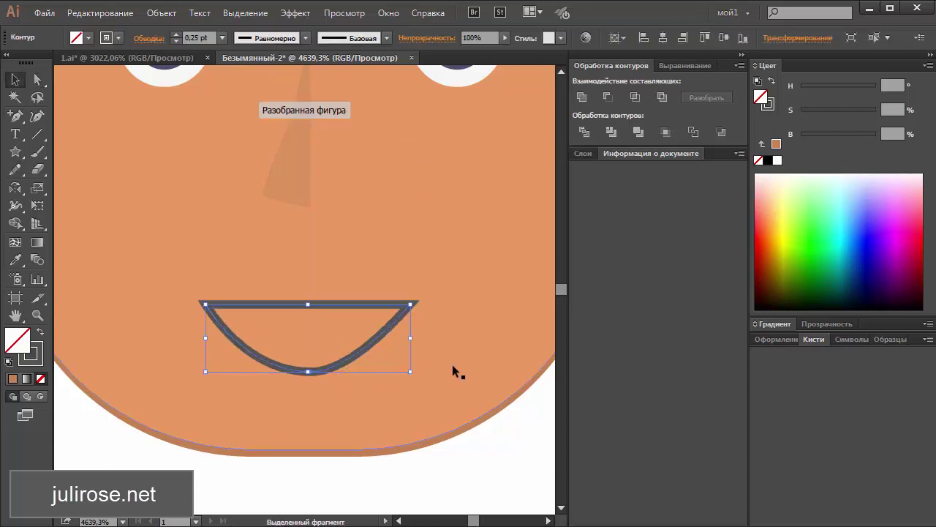
Remove the mouth's outline and give it a dark brown fill
click(769, 105)
click(758, 161)
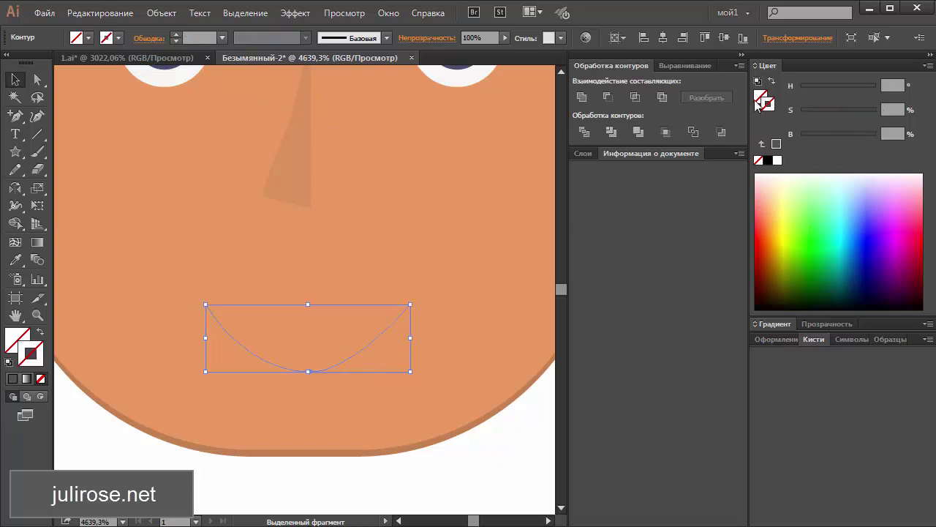
click(777, 161)
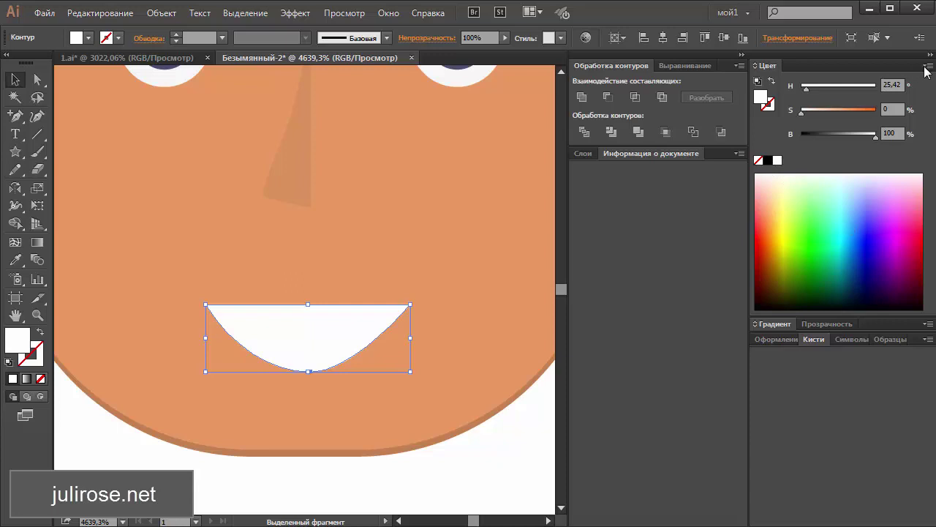
click(518, 459)
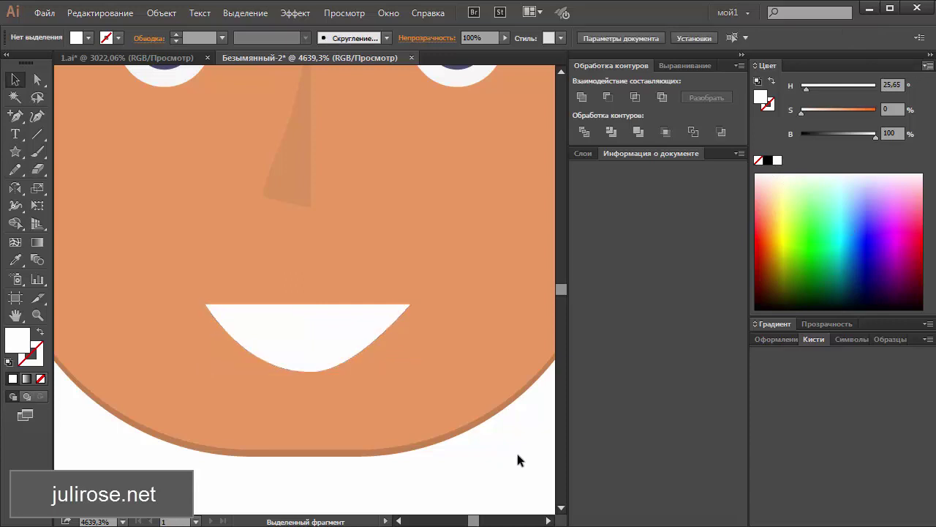
click(326, 333)
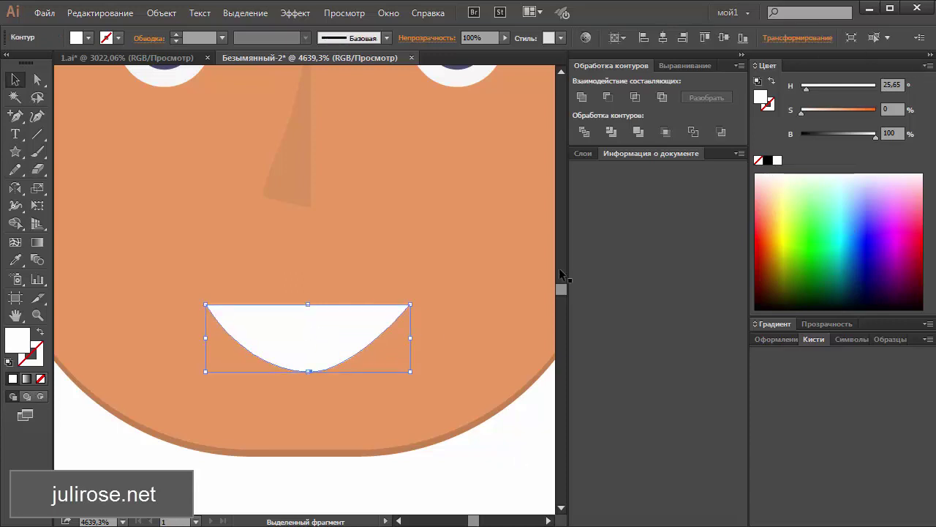
mouse_move(874, 136)
mouse_down()
mouse_move(841, 136)
mouse_move(857, 112)
mouse_move(833, 136)
mouse_up()
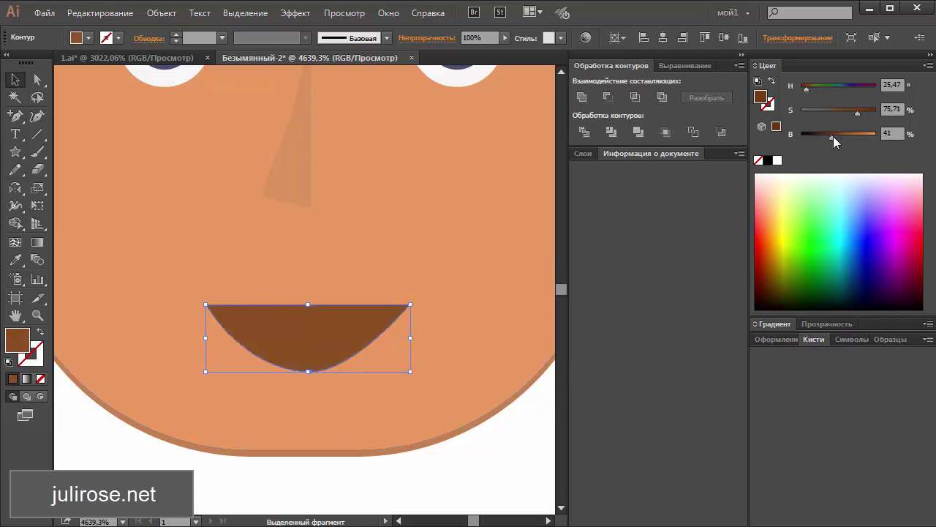
click(519, 453)
key(ctrl+0)
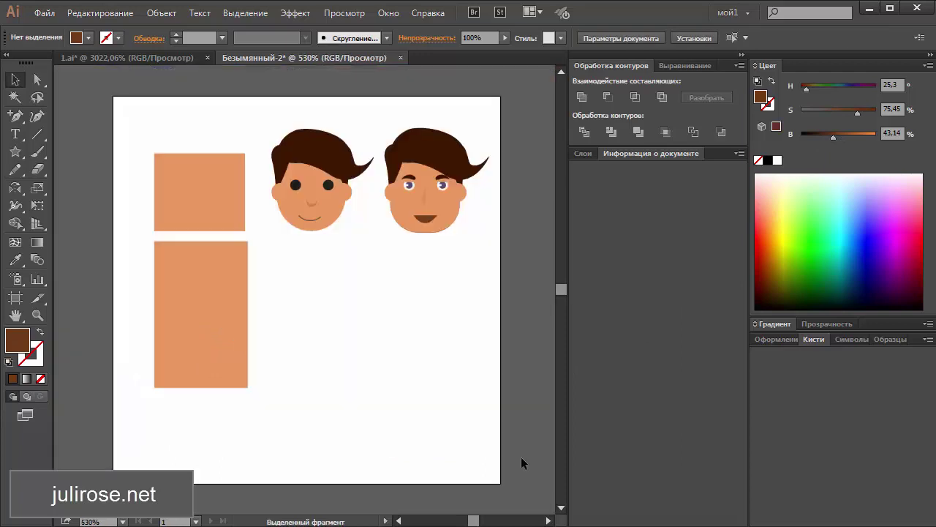
Place a copy of the dark brown mouth to the left, between the two faces
scroll(521, 456, up, 2)
key(z)
drag(520, 188, 396, 337)
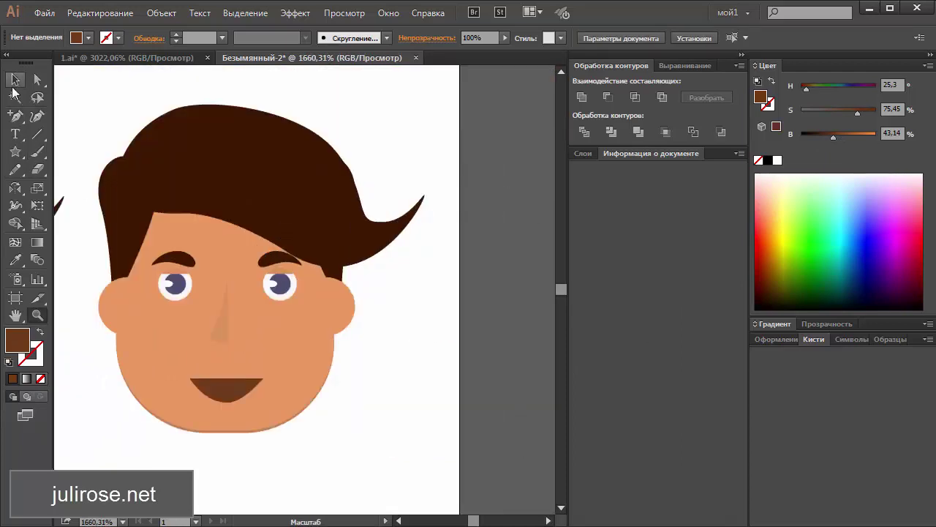
key(v)
click(401, 521)
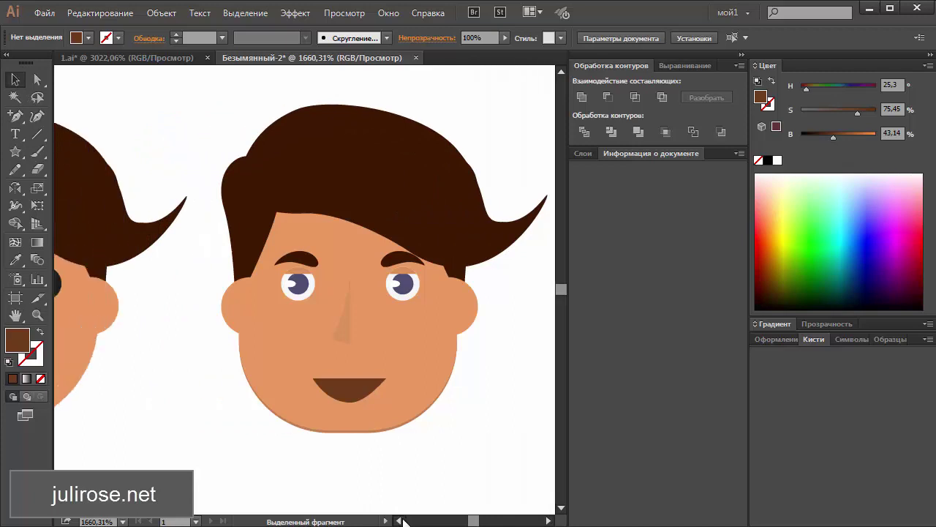
drag(390, 389, 210, 387)
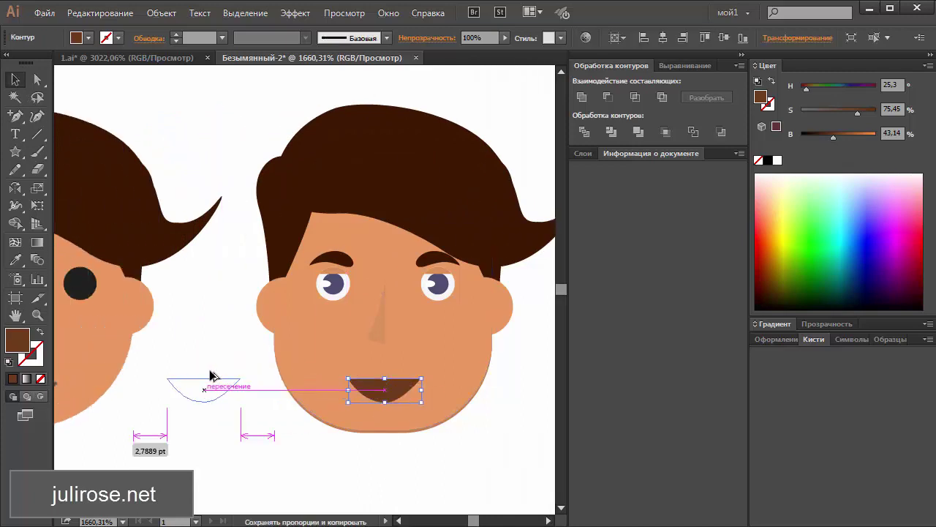
click(378, 395)
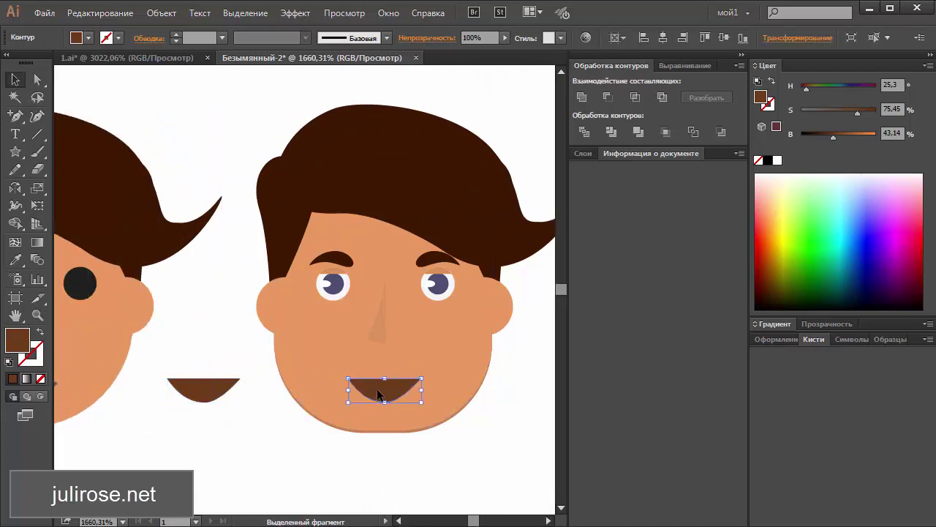
click(37, 134)
Fill the right face's mouth white and zoom in close on the mouth
key(alt)
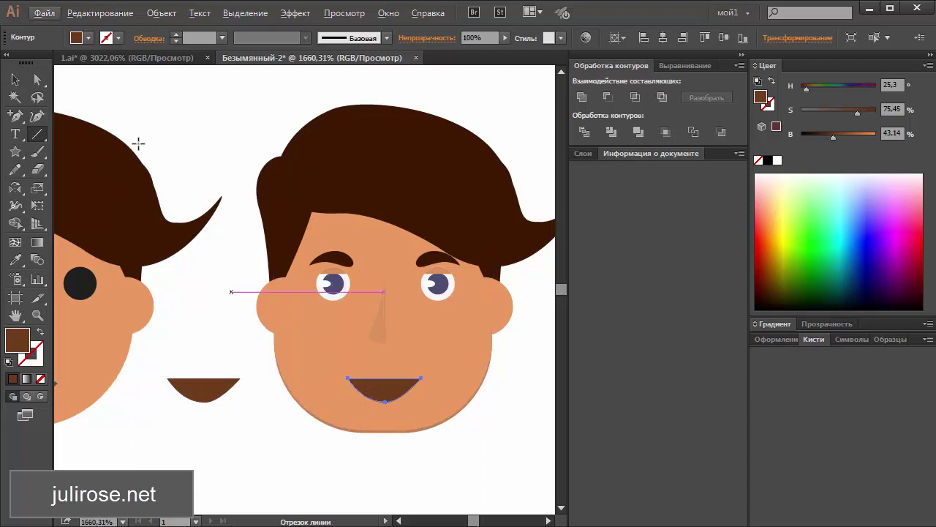
click(15, 79)
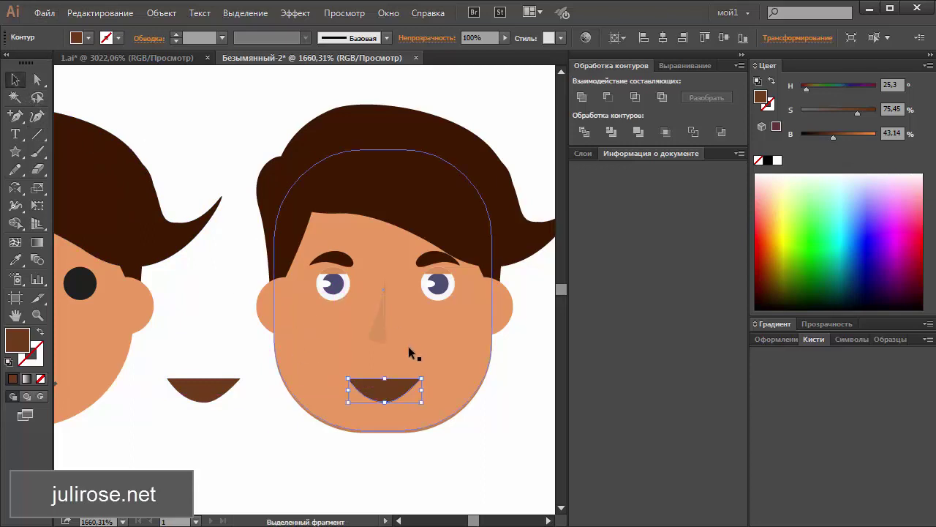
click(778, 161)
click(491, 465)
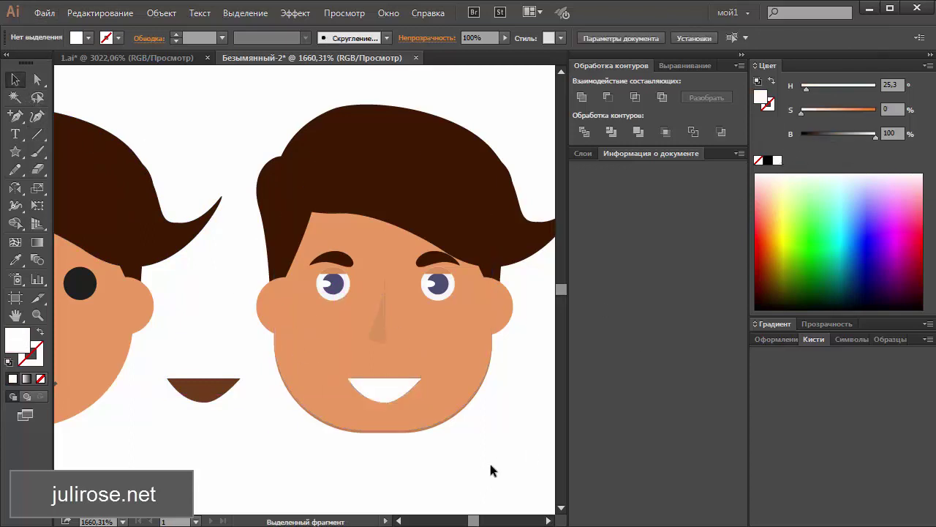
key(ctrl+space)
drag(504, 374, 317, 456)
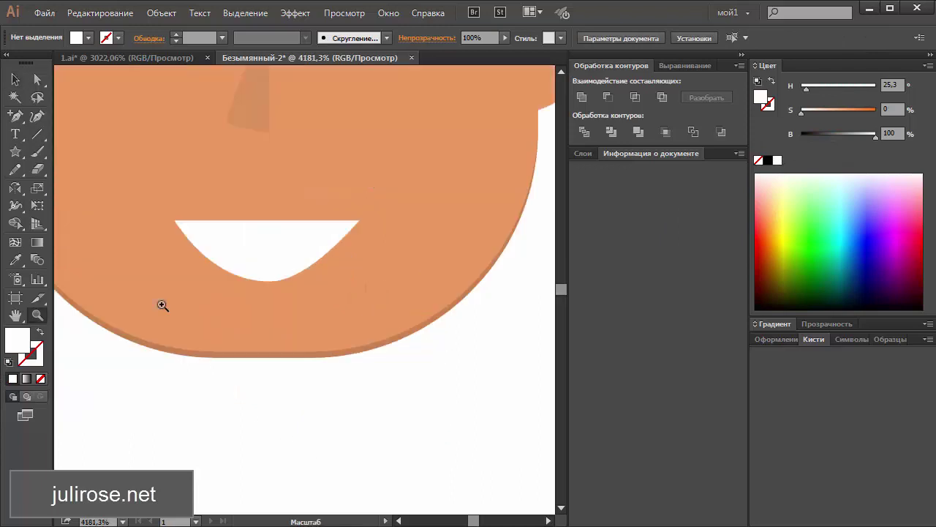
scroll(196, 311, up, 3)
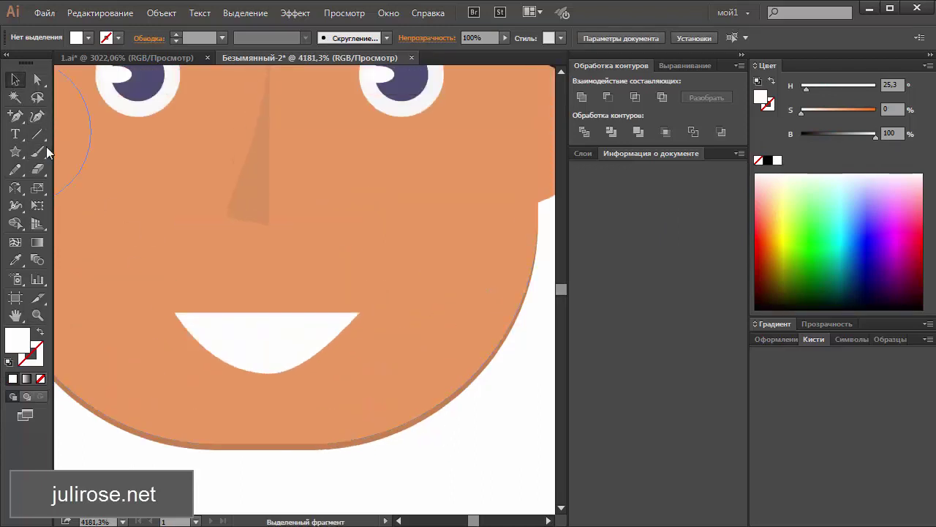
Draw a horizontal line across the mouth, placed partway below its top edge
click(37, 133)
drag(162, 351, 371, 349)
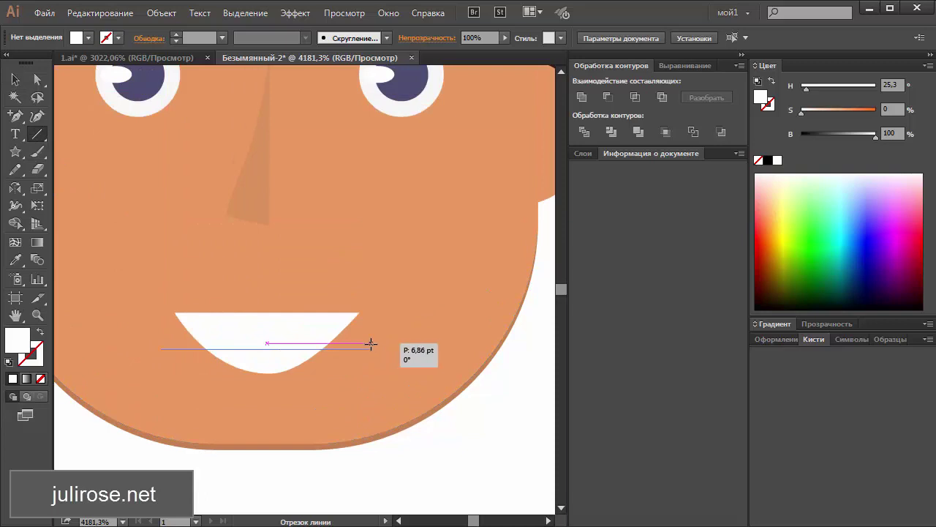
key(v)
key(Up)
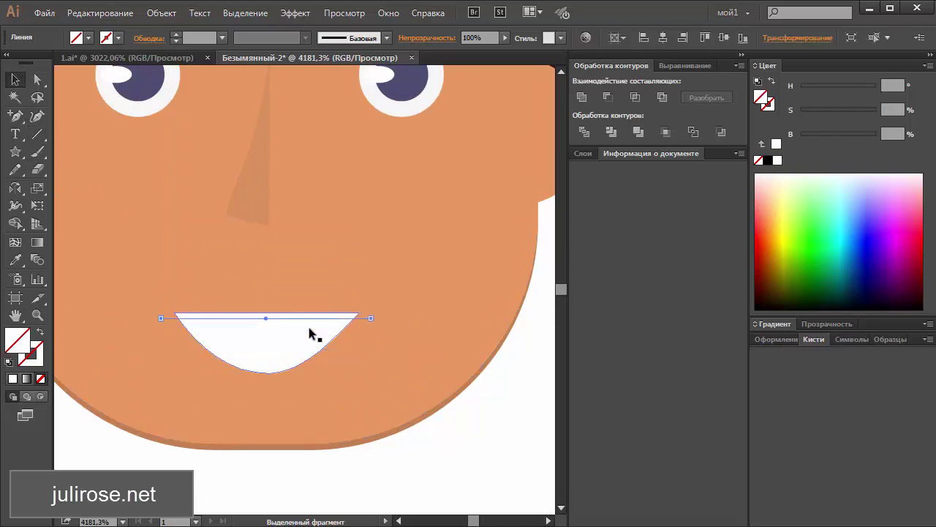
drag(358, 319, 357, 335)
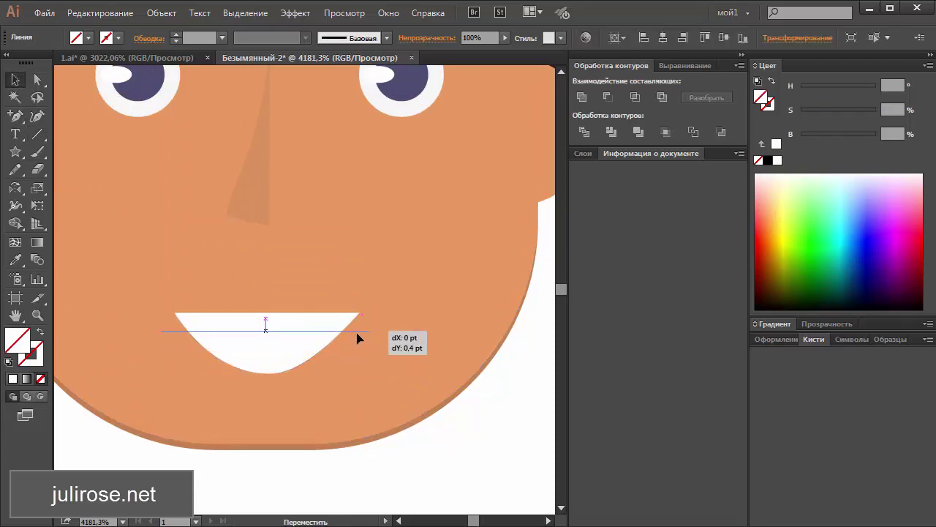
Divide the mouth along the line and fill the lower piece dark brown
shift+click(283, 357)
click(584, 132)
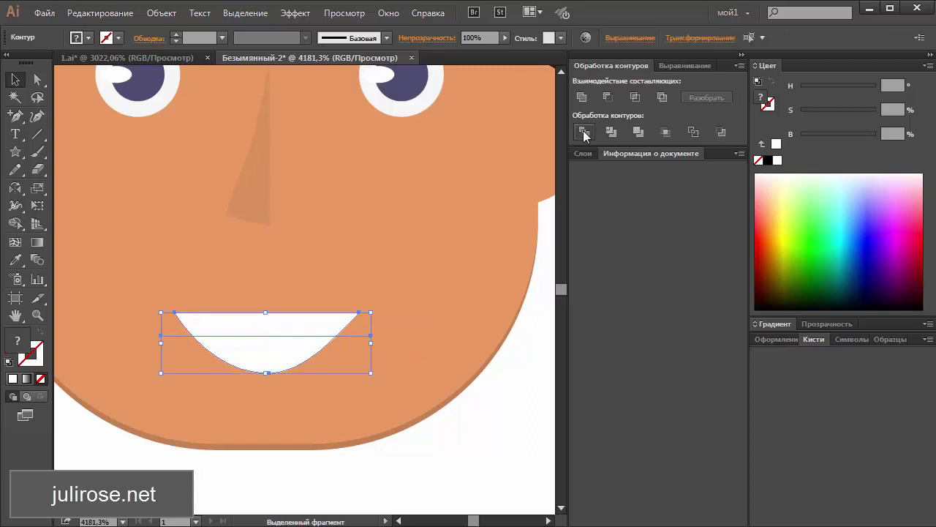
key(shift+ctrl+g)
click(506, 378)
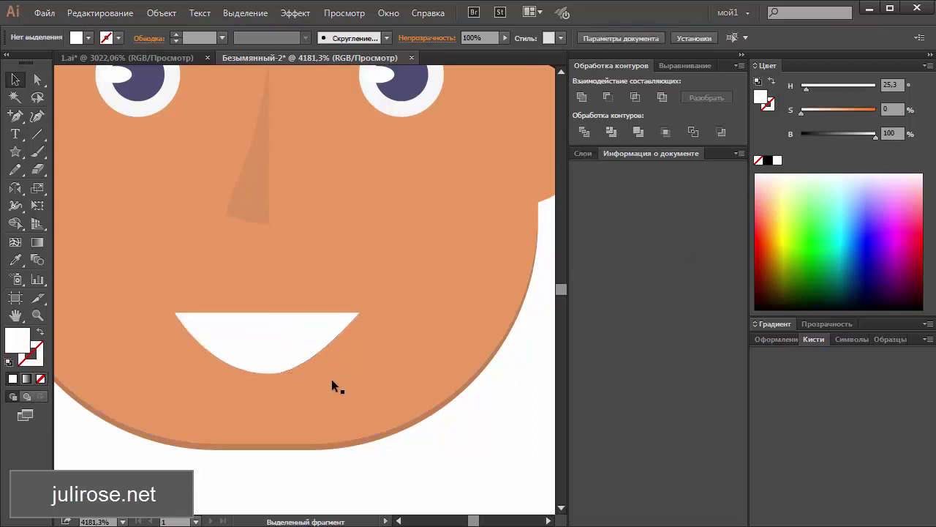
click(278, 363)
click(828, 136)
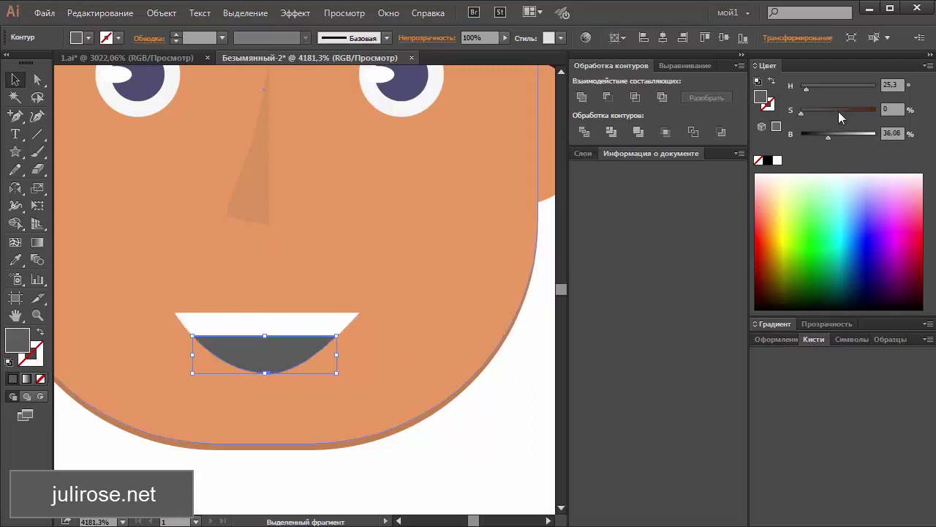
click(839, 111)
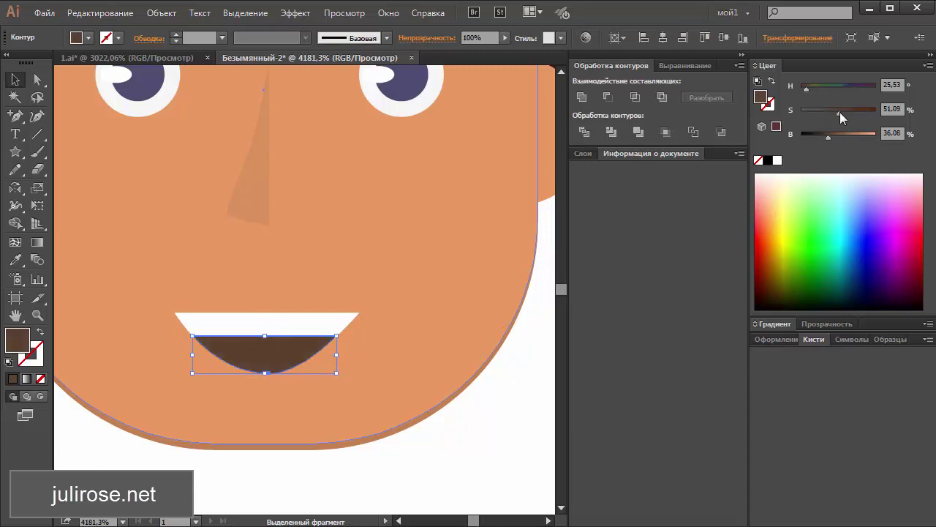
click(516, 435)
click(271, 327)
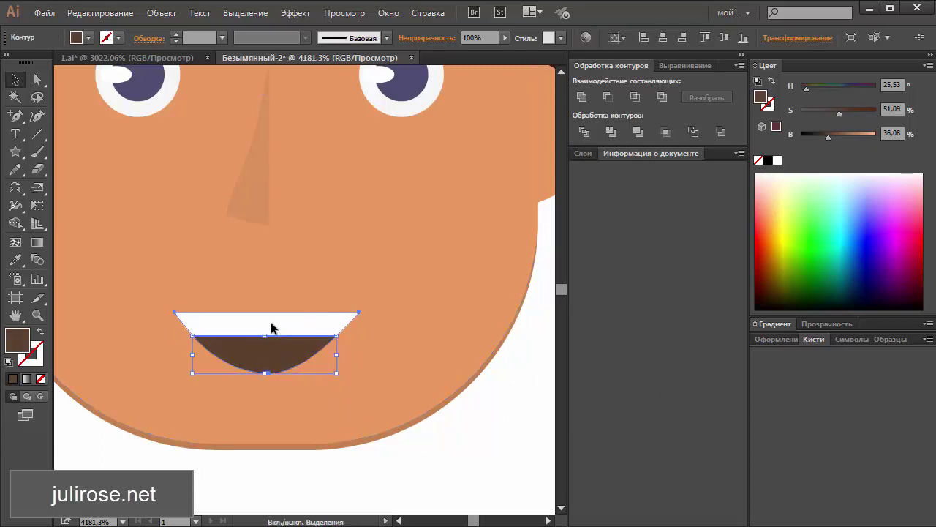
Erase the left and right corners of the white teeth strip to square them off
click(38, 168)
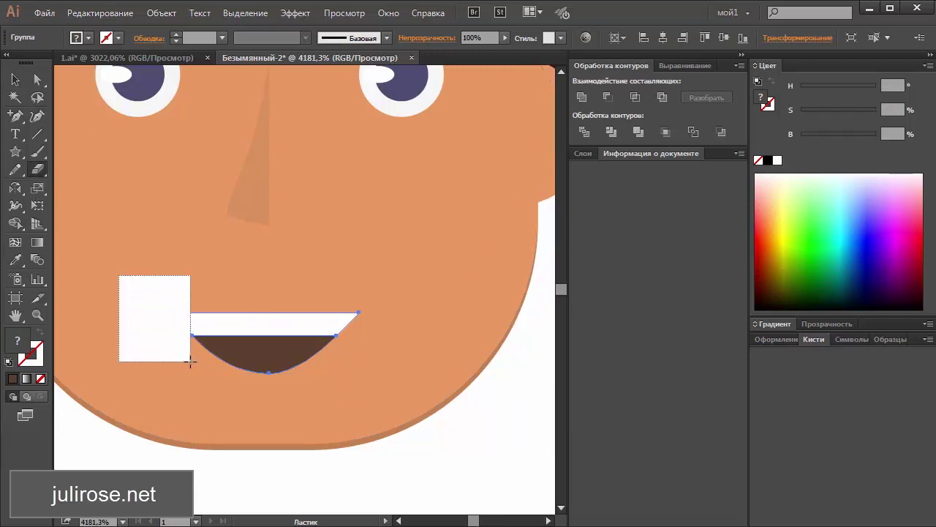
drag(152, 320, 202, 377)
drag(384, 285, 338, 352)
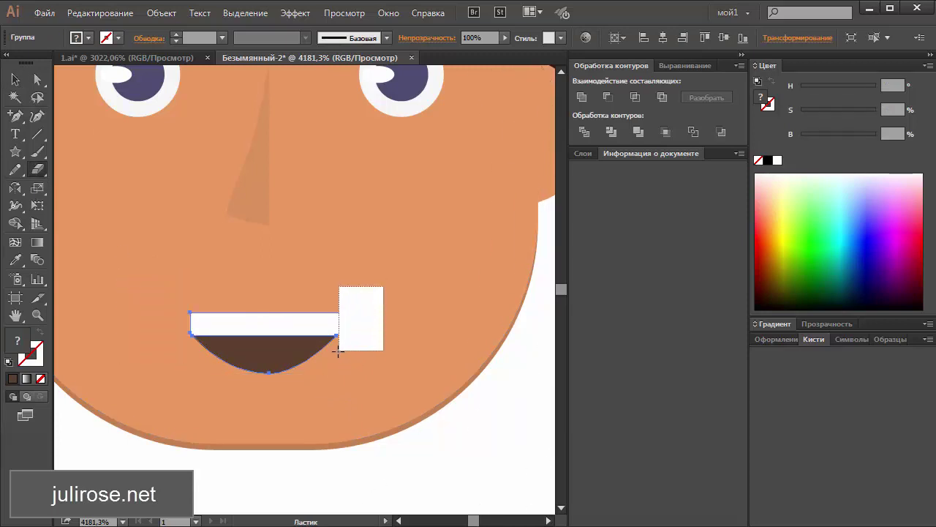
click(11, 84)
click(468, 456)
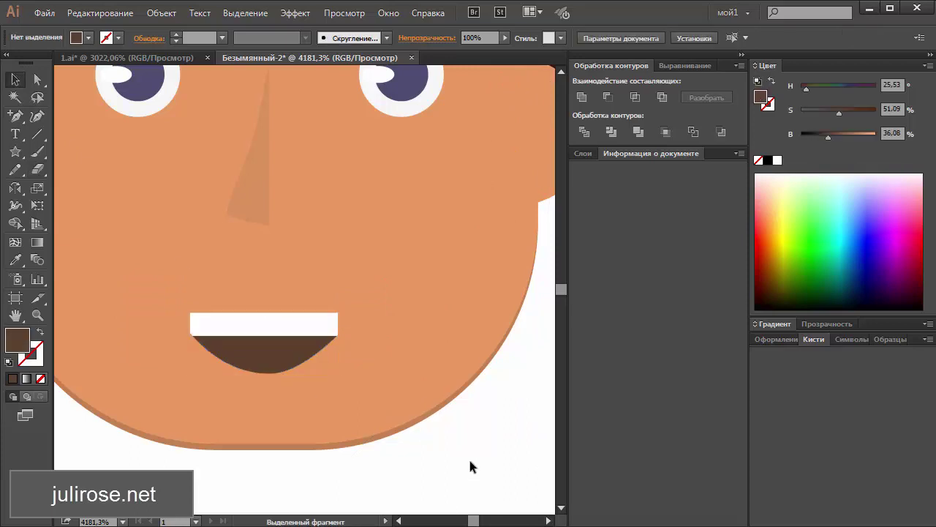
key(ctrl+0)
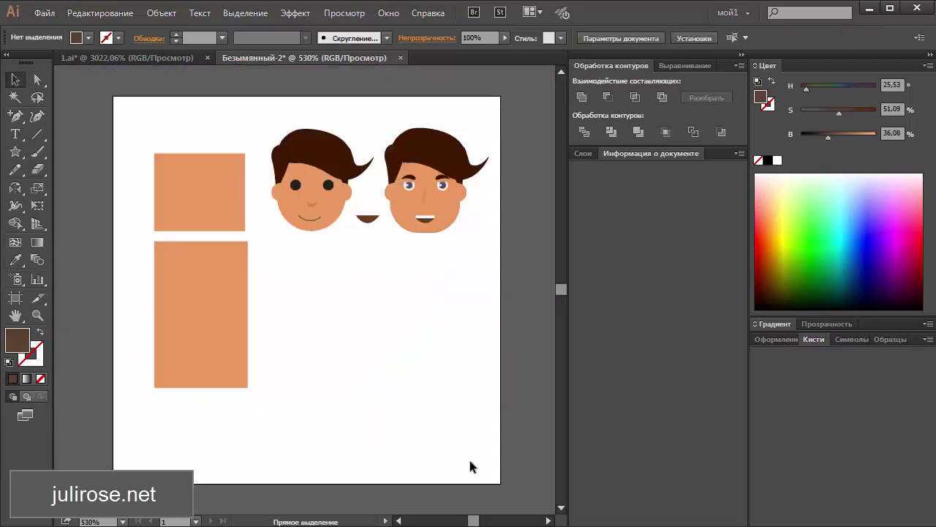
key(ctrl+z)
click(462, 418)
Scale the mouth group slightly narrower from its left side, then zoom back to the mouth
key(ctrl+space)
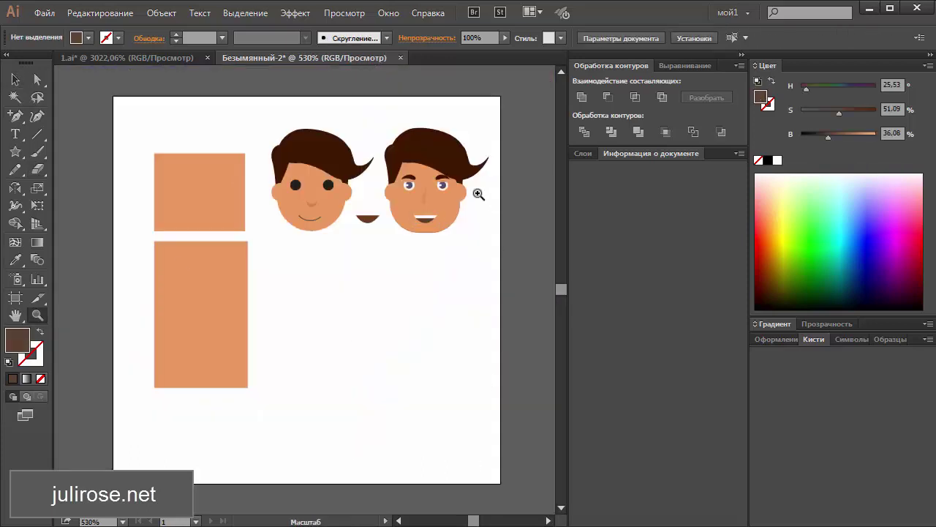
drag(476, 192, 383, 251)
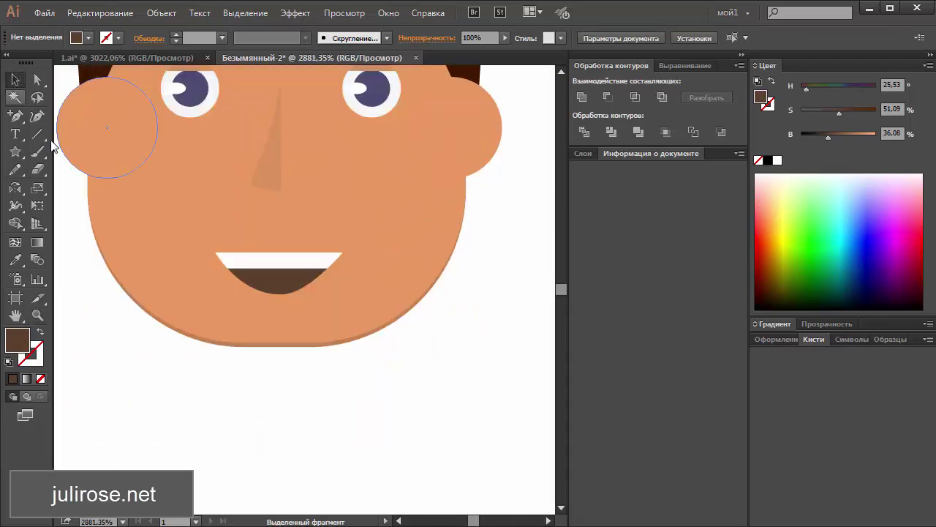
scroll(331, 371, up, 3)
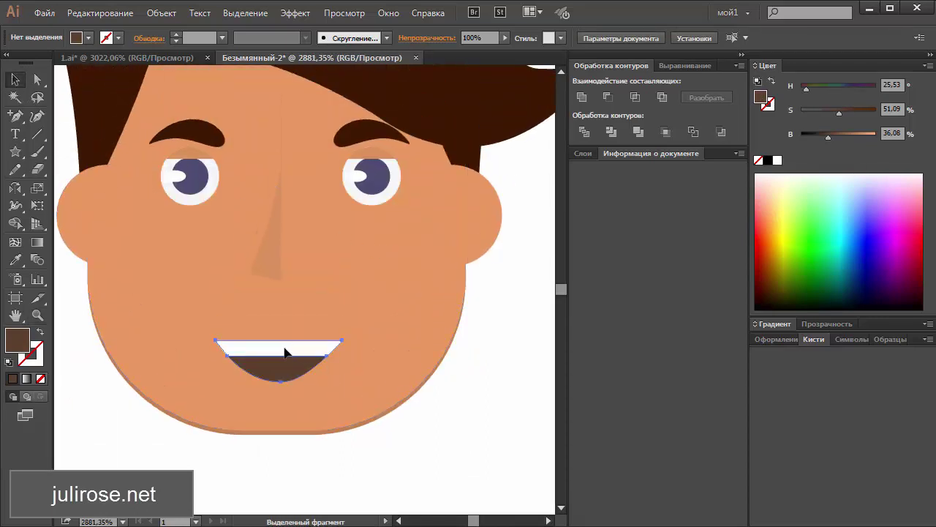
click(313, 360)
drag(220, 361, 224, 361)
click(454, 449)
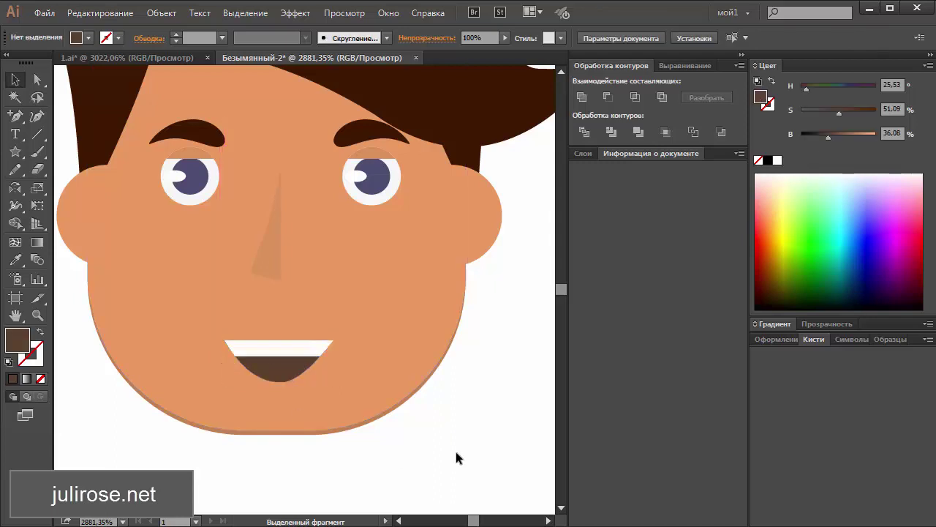
key(ctrl+0)
key(ctrl+=)
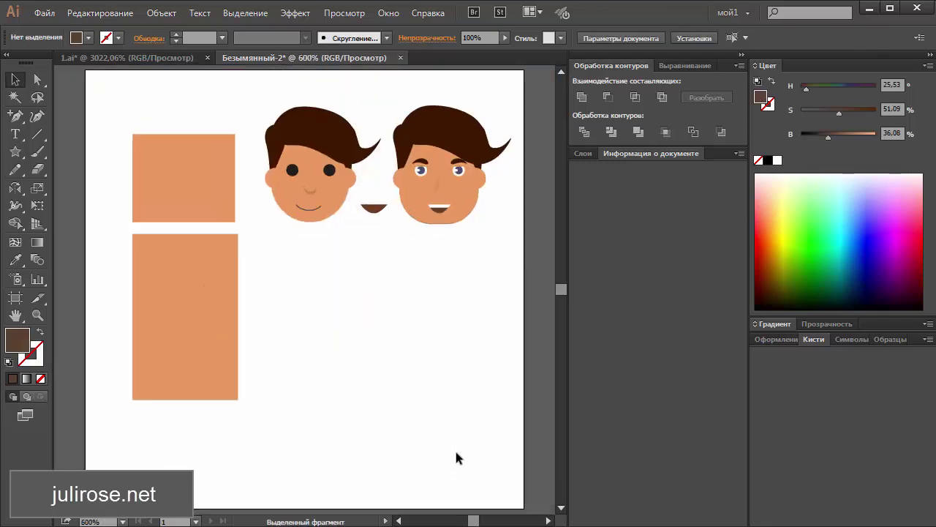
scroll(455, 452, up, 2)
drag(493, 293, 382, 328)
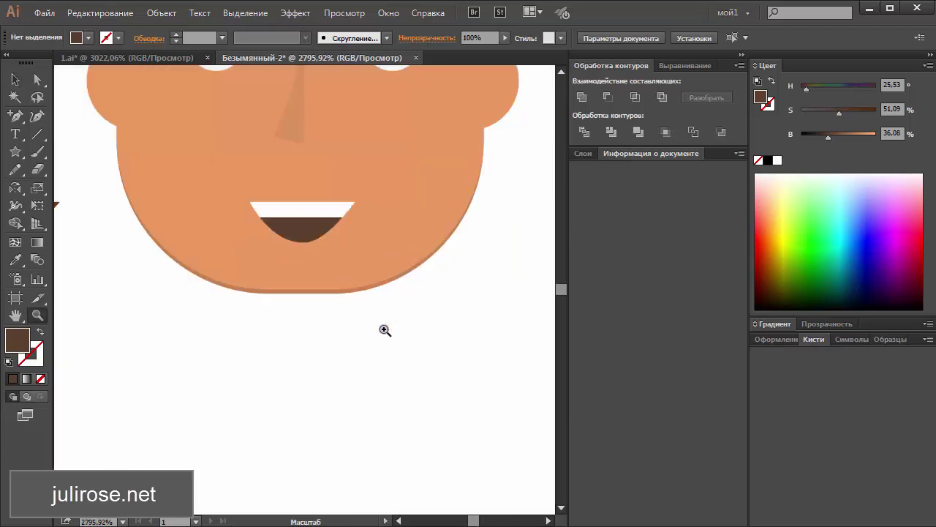
Squash the mouth group slightly shorter
click(290, 218)
drag(303, 243, 301, 232)
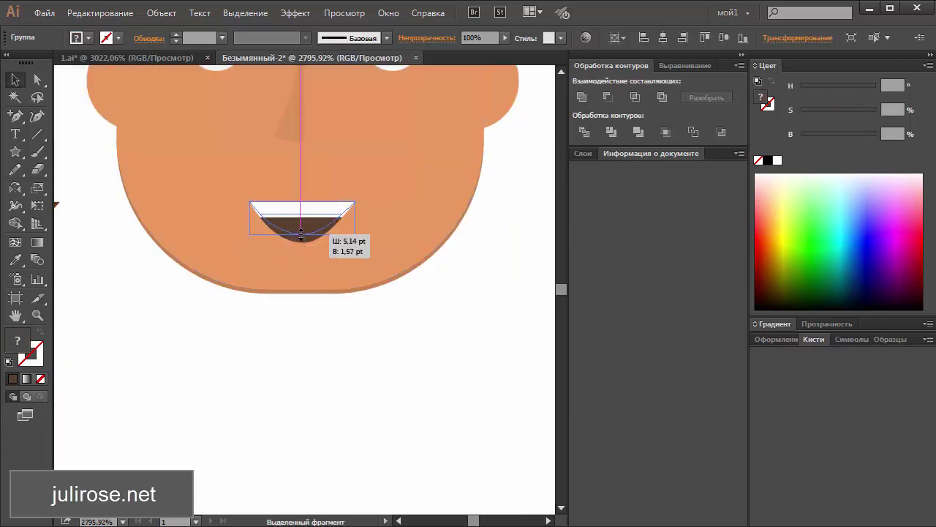
click(421, 371)
scroll(421, 371, up, 3)
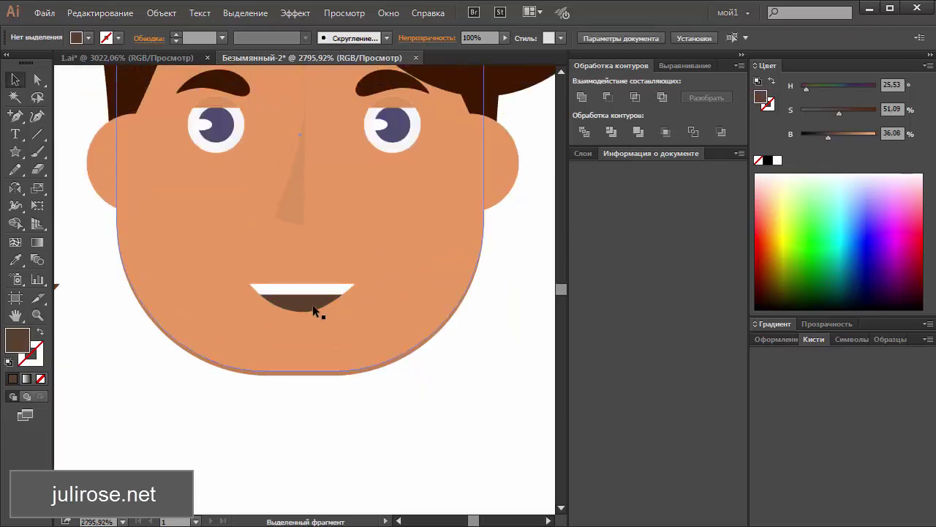
click(304, 300)
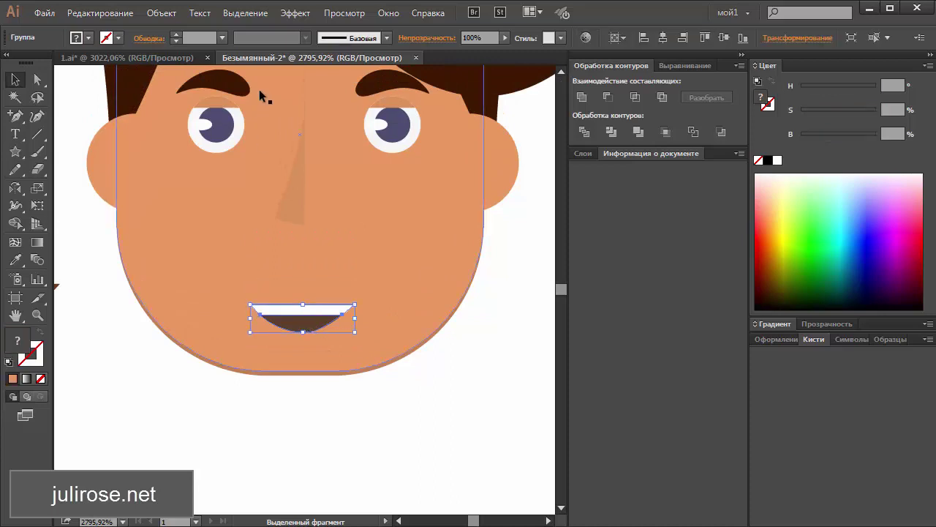
Apply a Warp effect to the mouth and try the Арка style, vertical, 41% bend
click(290, 13)
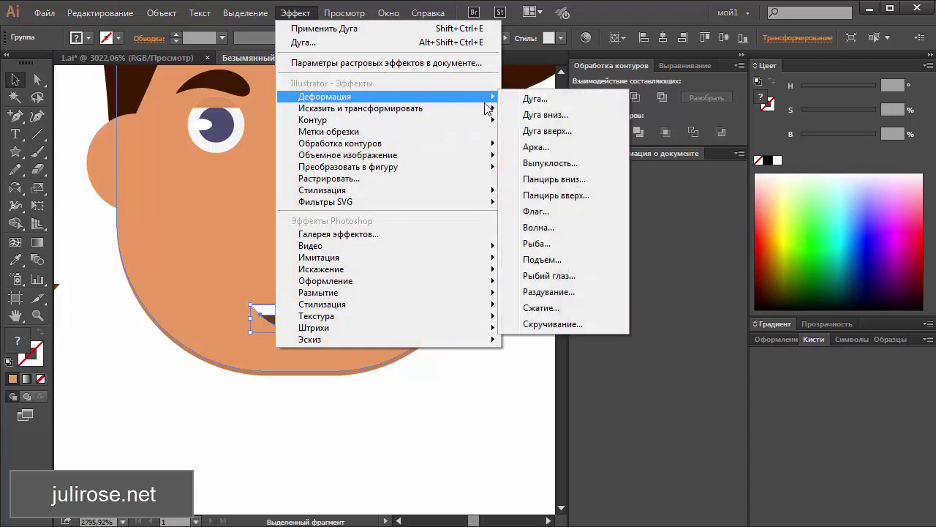
click(553, 116)
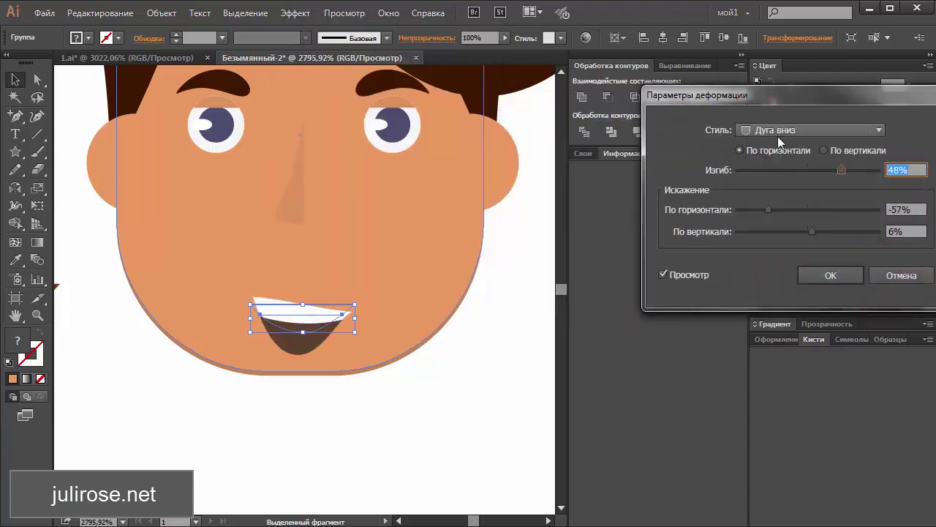
click(777, 137)
click(778, 188)
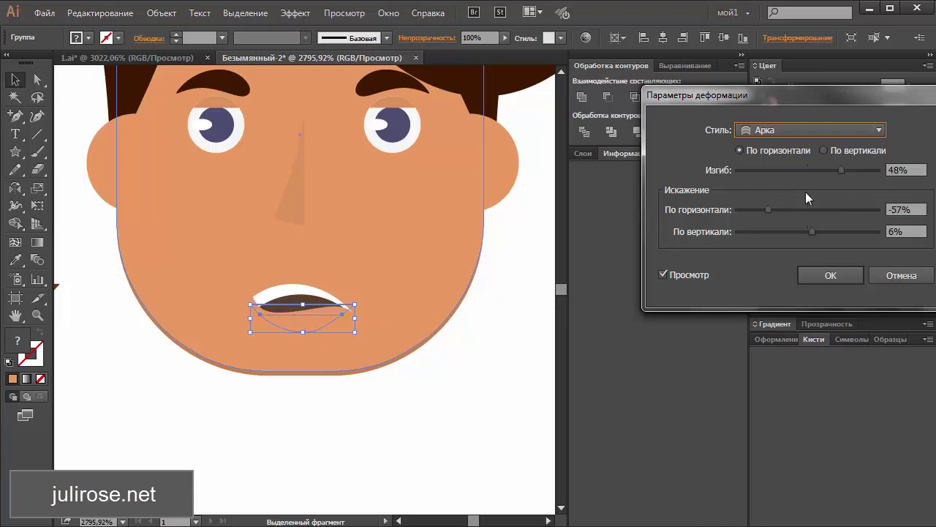
click(795, 169)
drag(795, 169, 855, 168)
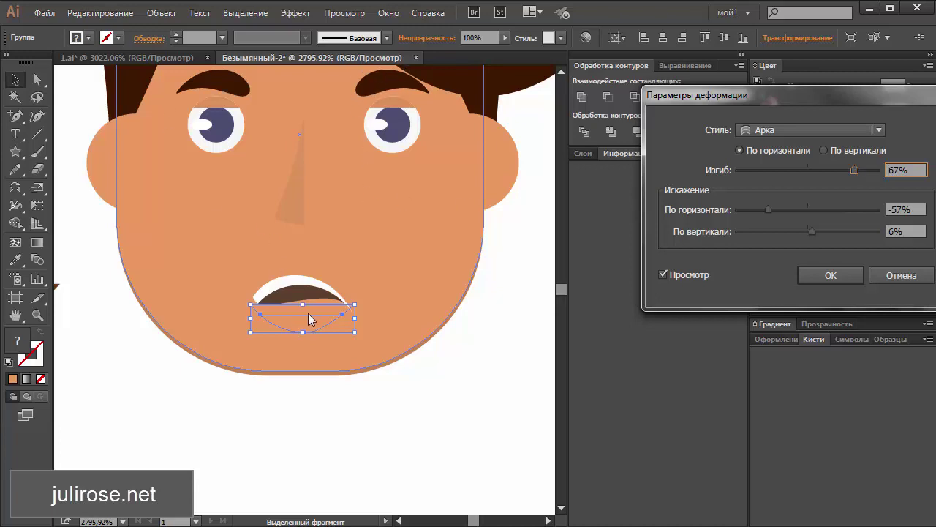
text(-24)
click(783, 129)
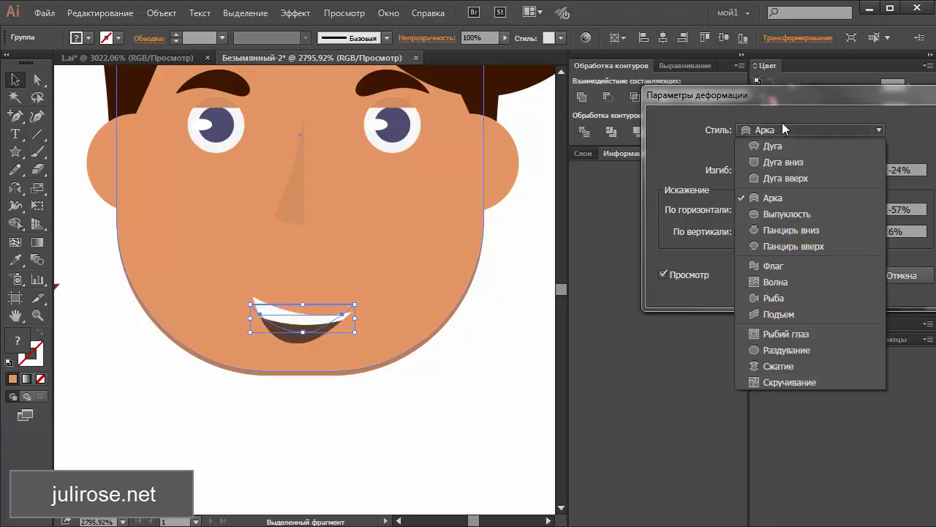
click(794, 206)
click(825, 151)
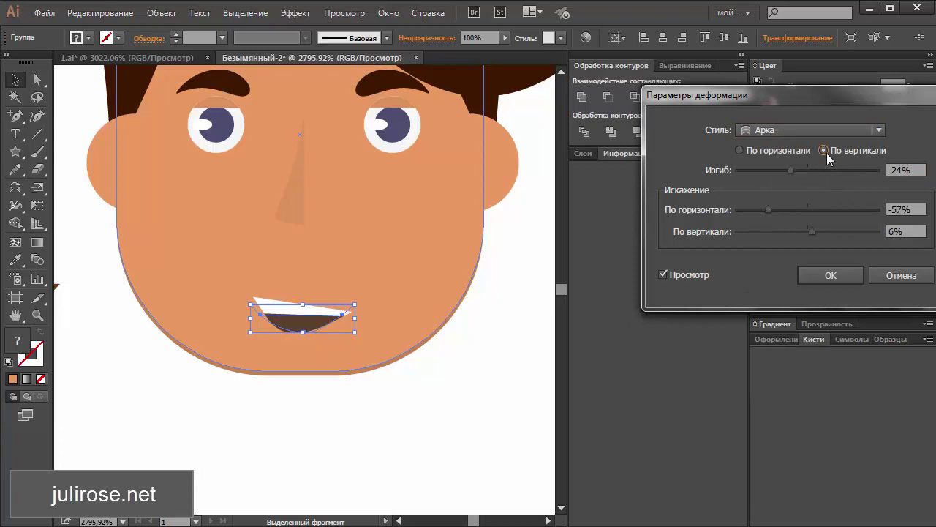
click(808, 210)
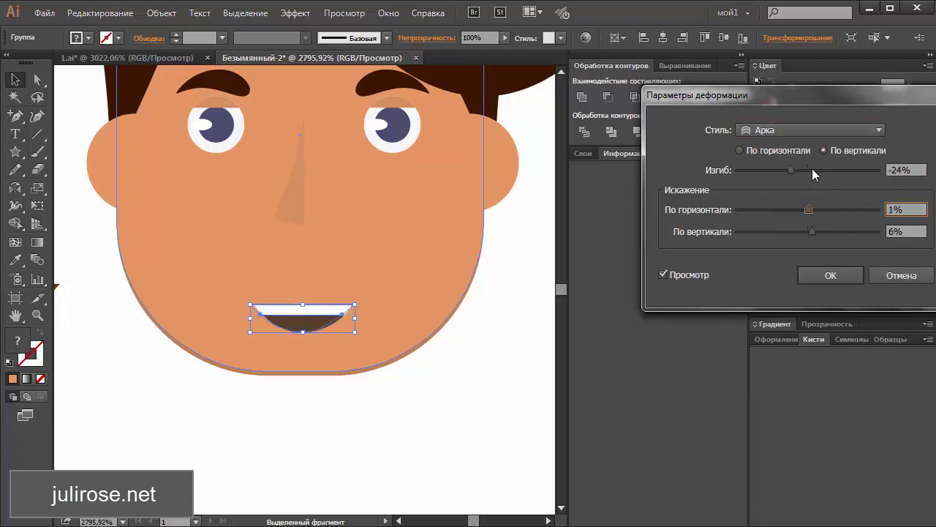
drag(812, 169, 836, 170)
Switch the warp to Панцирь вниз, Horizontal, Bend 63%, and apply it
click(761, 151)
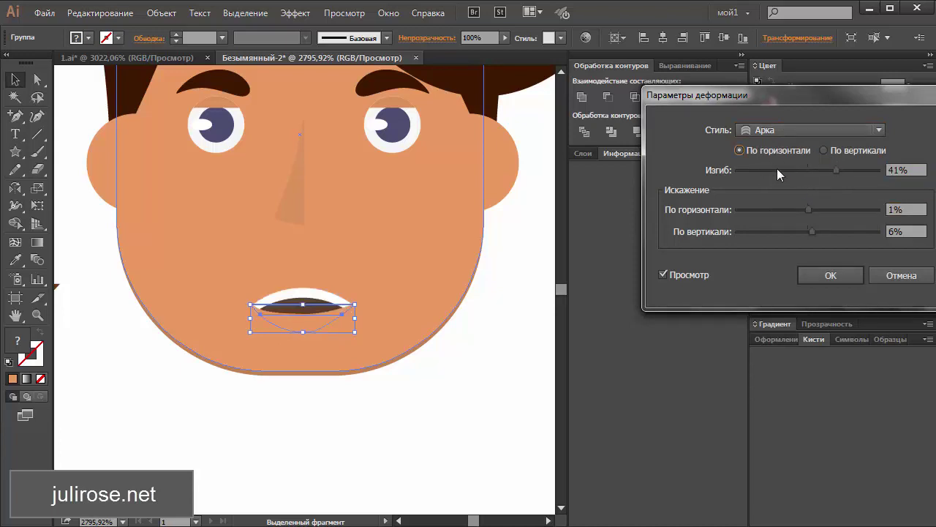
click(782, 170)
drag(782, 171, 780, 171)
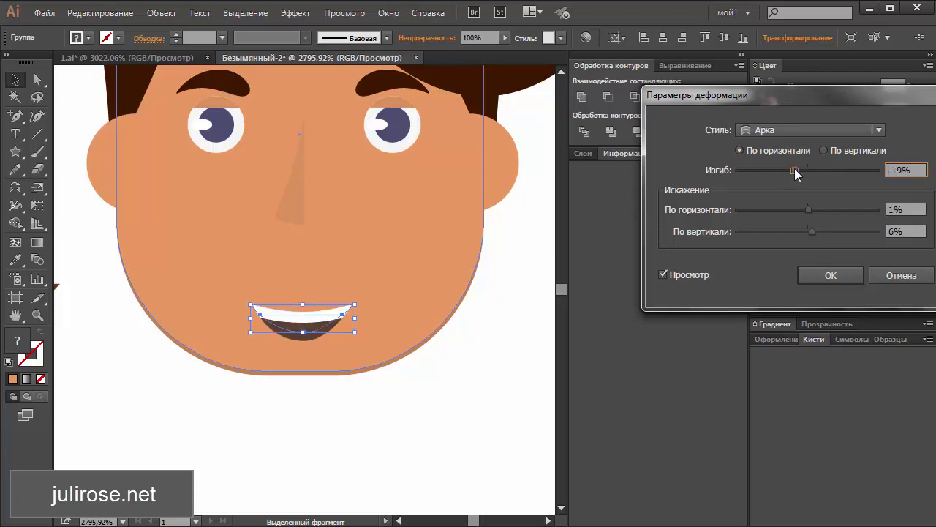
click(776, 128)
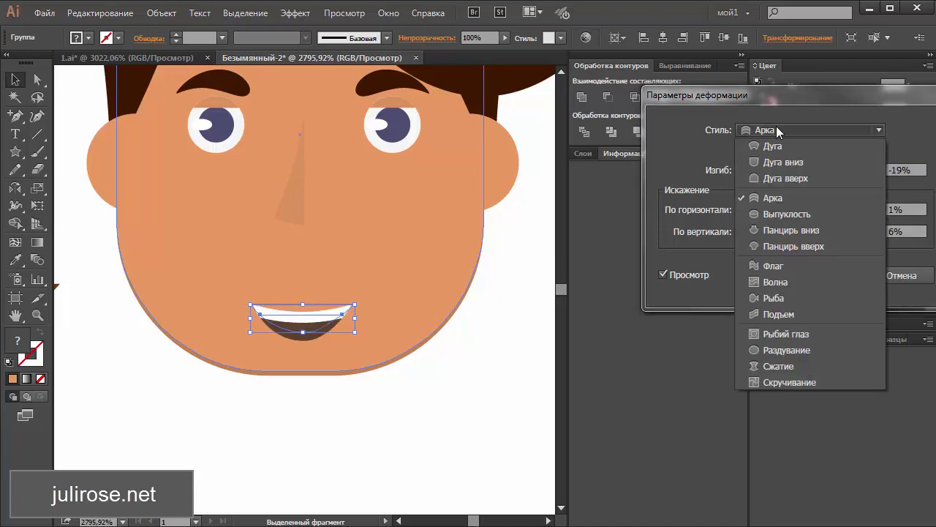
click(778, 229)
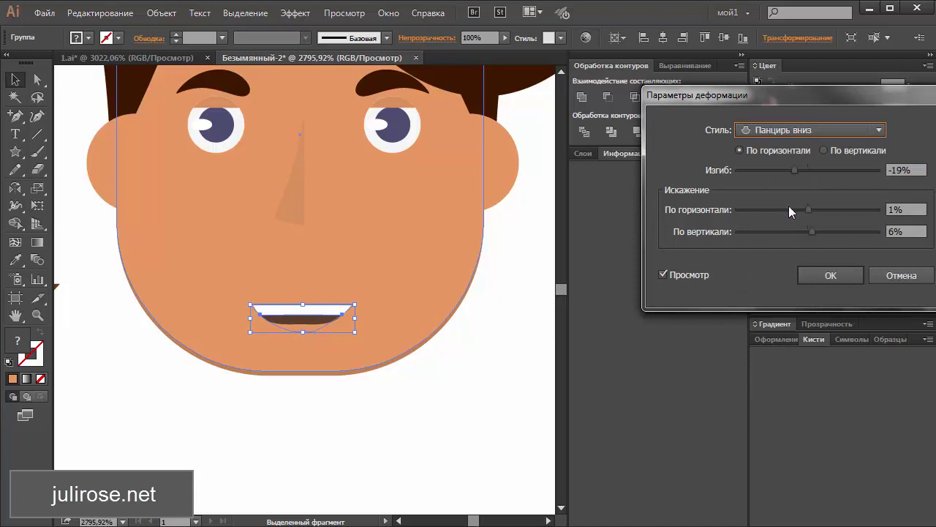
click(854, 176)
drag(853, 176, 849, 175)
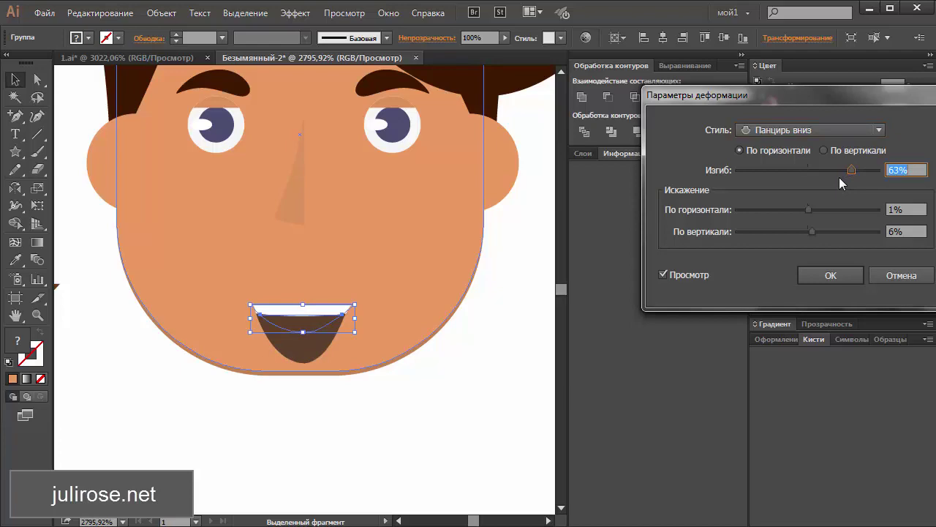
click(831, 275)
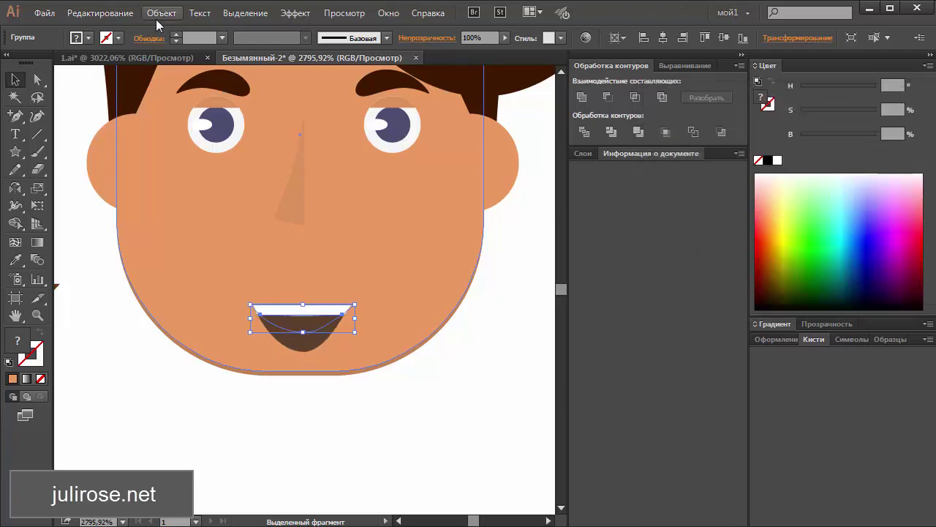
Expand the warped mouth's appearance, nudge it up on the face, and fit the artboard
click(160, 13)
click(189, 182)
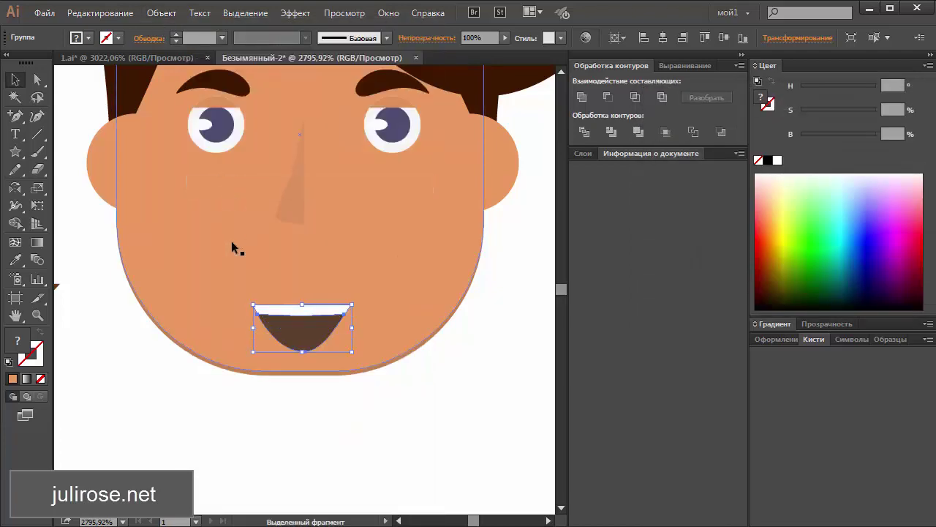
drag(298, 328, 298, 310)
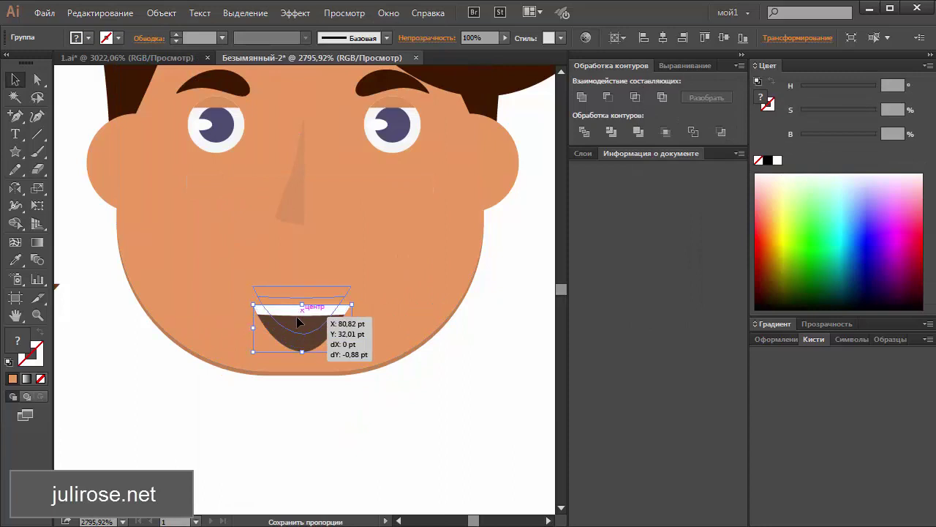
click(345, 422)
key(ctrl+0)
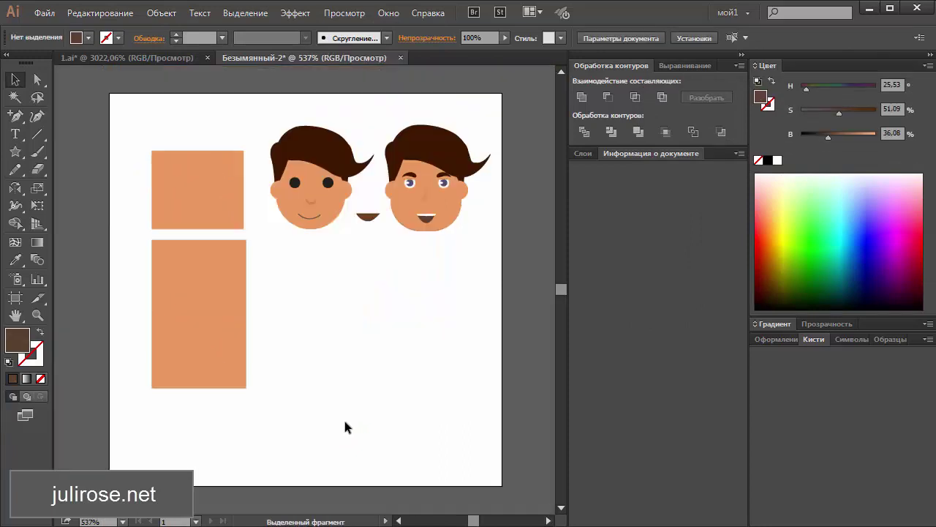
scroll(344, 421, up, 3)
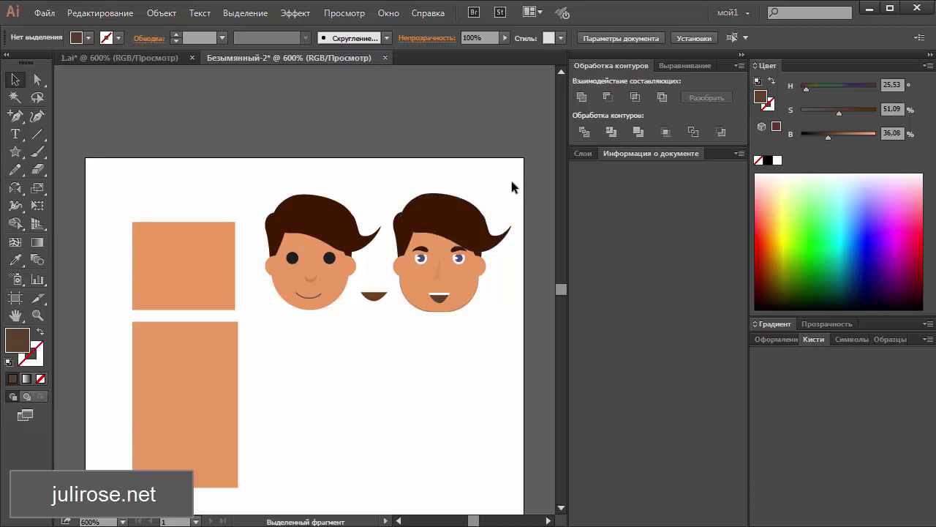
Recolour the right face's hair to a warm mid brown (S ~80, B ~40) and duplicate it above the head
key(z)
drag(513, 174, 375, 332)
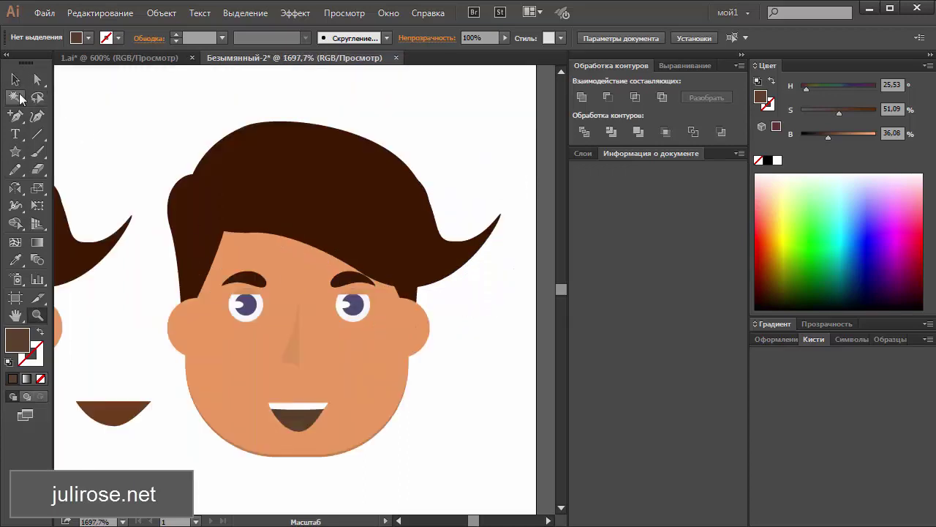
click(15, 79)
click(194, 208)
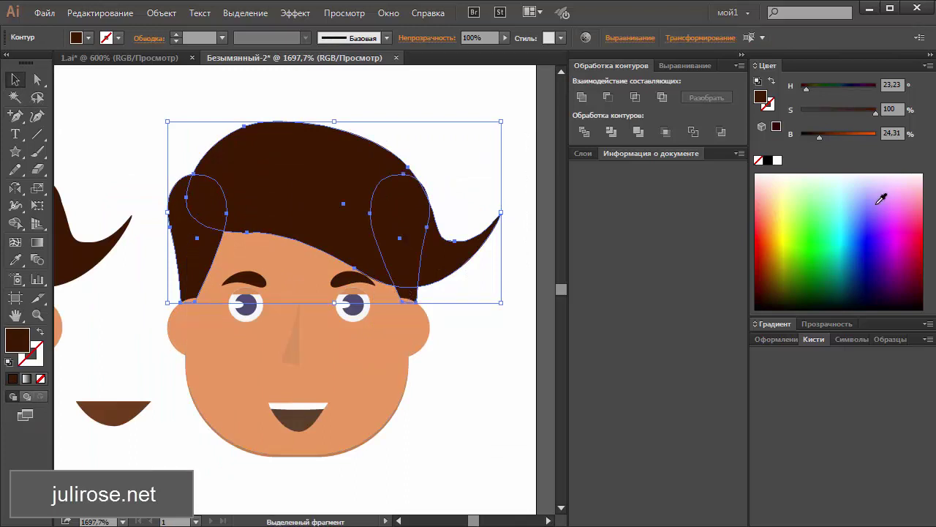
drag(877, 113, 867, 112)
drag(820, 135, 861, 114)
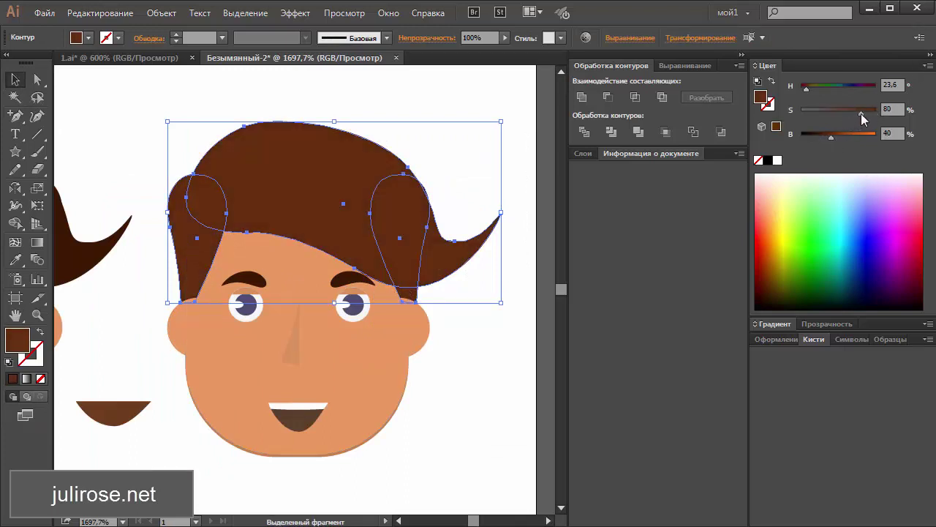
click(482, 141)
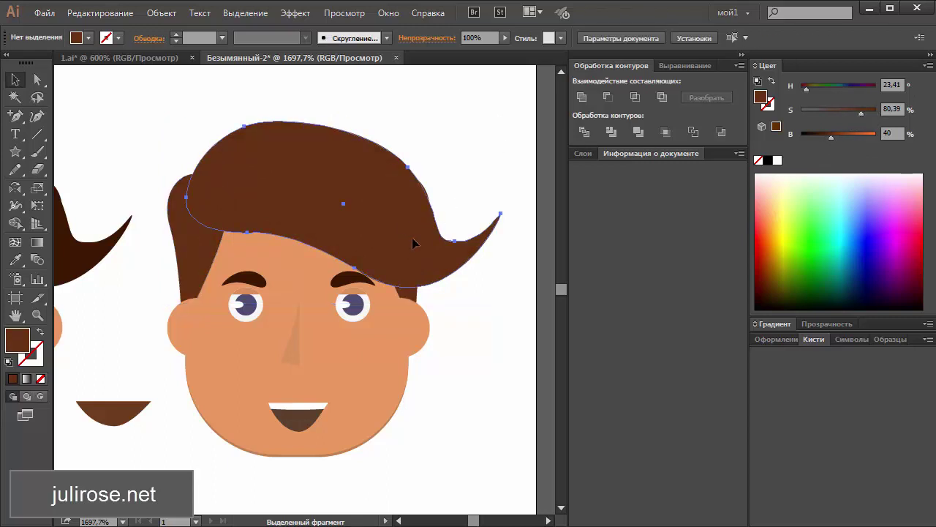
drag(414, 244, 395, 156)
Shrink the hair copy, erase its top, then shrink the fragment further and move it onto the hair
drag(482, 119, 344, 134)
click(37, 168)
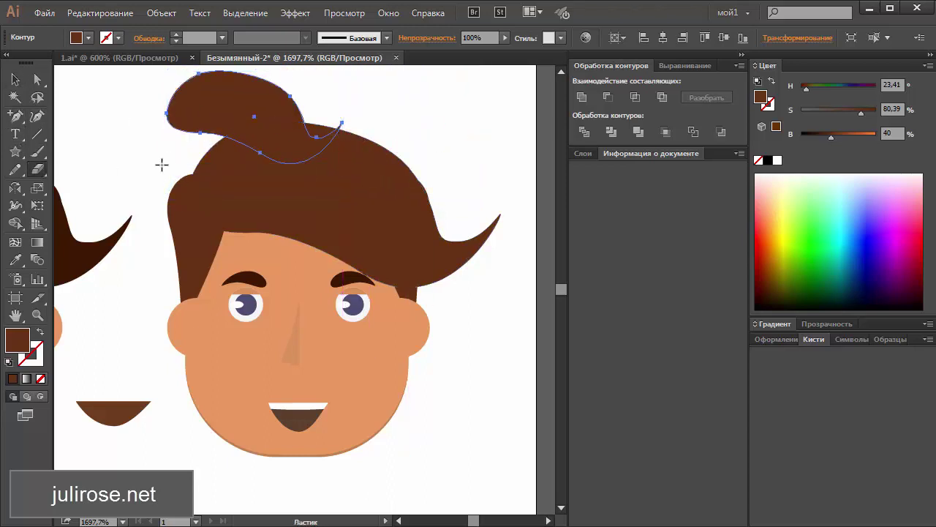
scroll(168, 134, up, 3)
drag(153, 119, 300, 265)
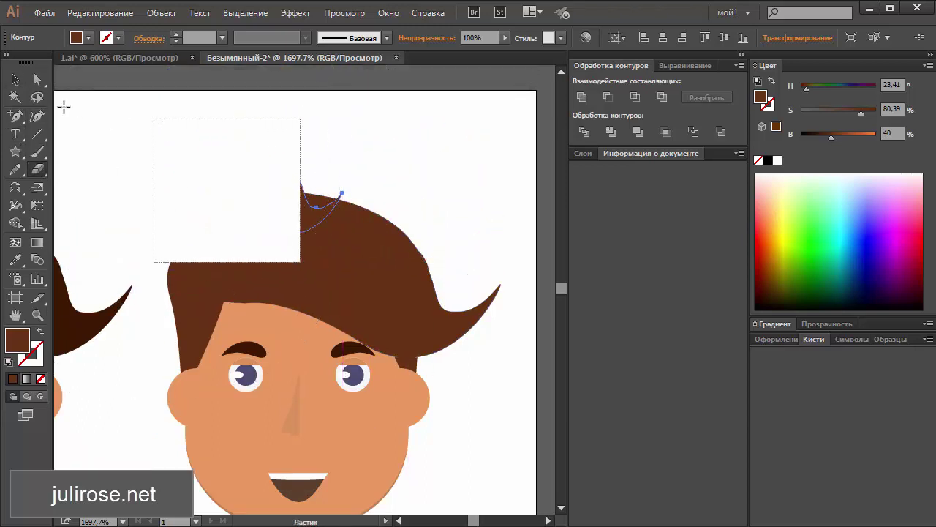
click(15, 79)
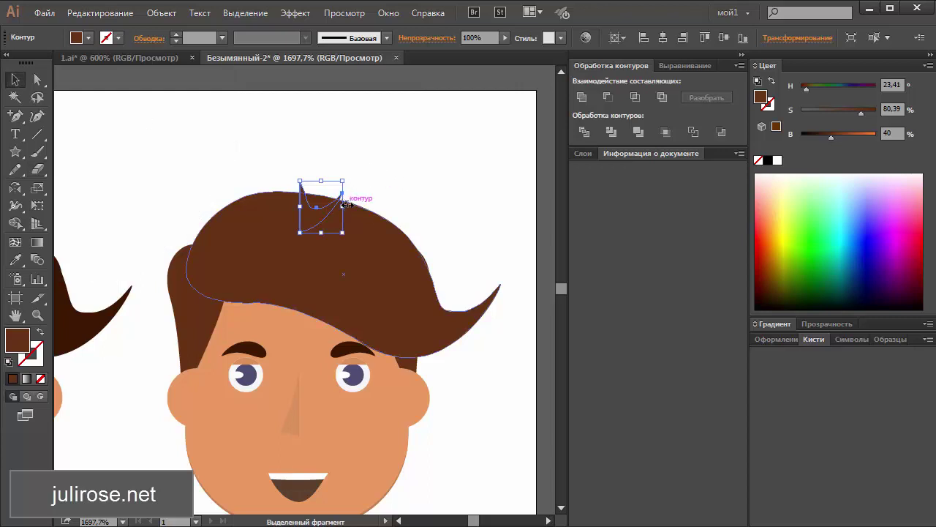
mouse_move(342, 196)
mouse_down()
mouse_move(351, 218)
mouse_move(340, 202)
mouse_move(461, 301)
mouse_move(192, 230)
mouse_up()
click(456, 233)
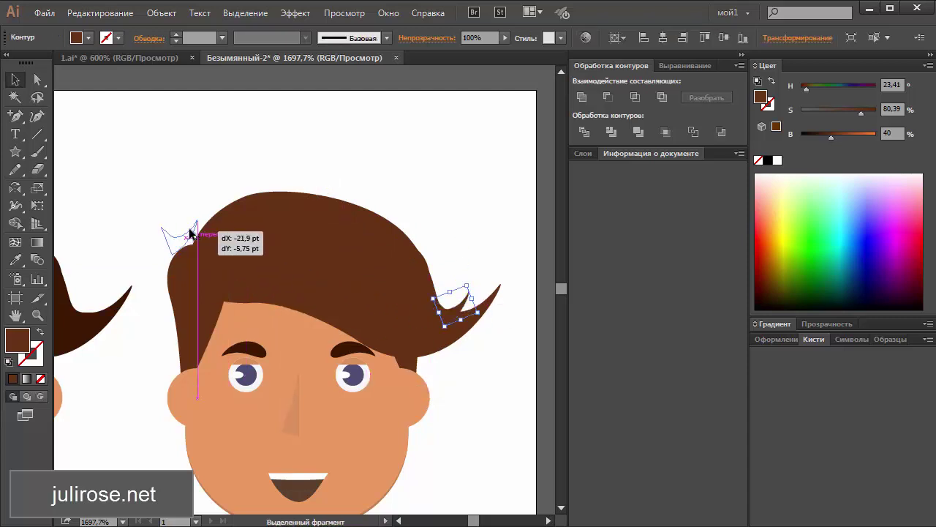
Mirror the small hair piece with Transform > Reflect and place it on the hair's top-left edge
right_click(190, 229)
mouse_move(255, 423)
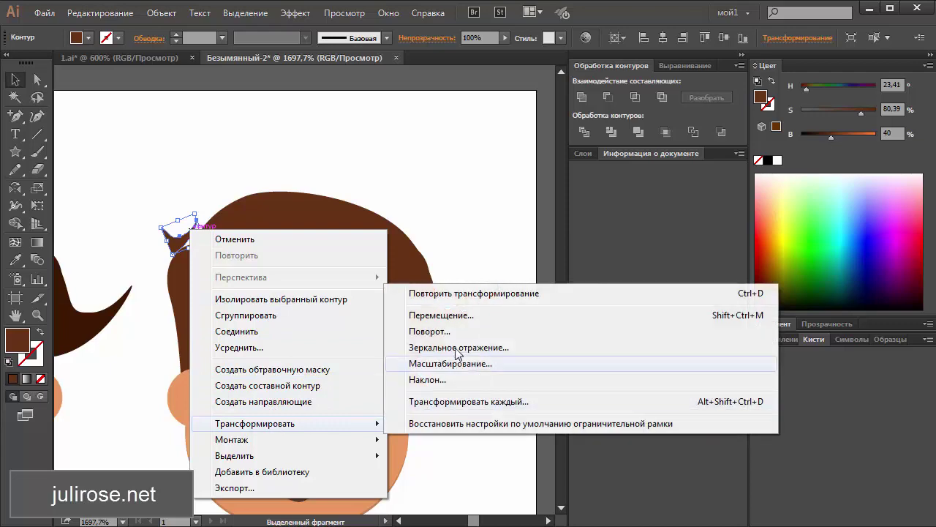
click(447, 347)
click(631, 270)
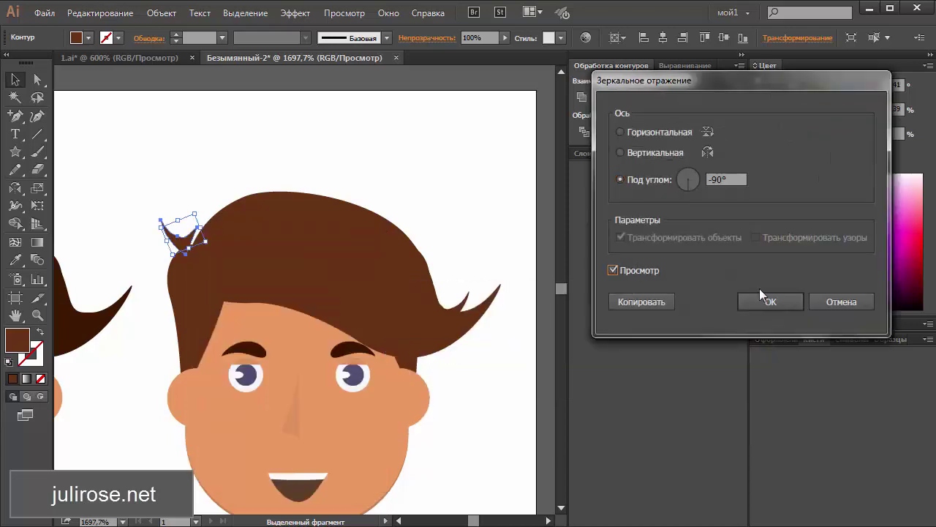
click(768, 300)
drag(161, 236, 191, 239)
click(162, 192)
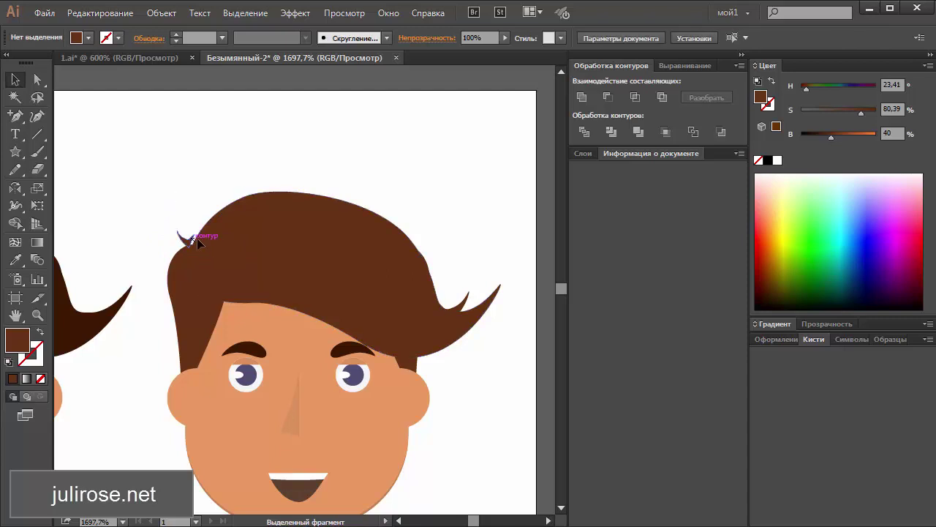
Duplicate the small hair spike just to its left and rotate the copy to fan outward
click(154, 200)
drag(156, 199, 222, 284)
click(364, 289)
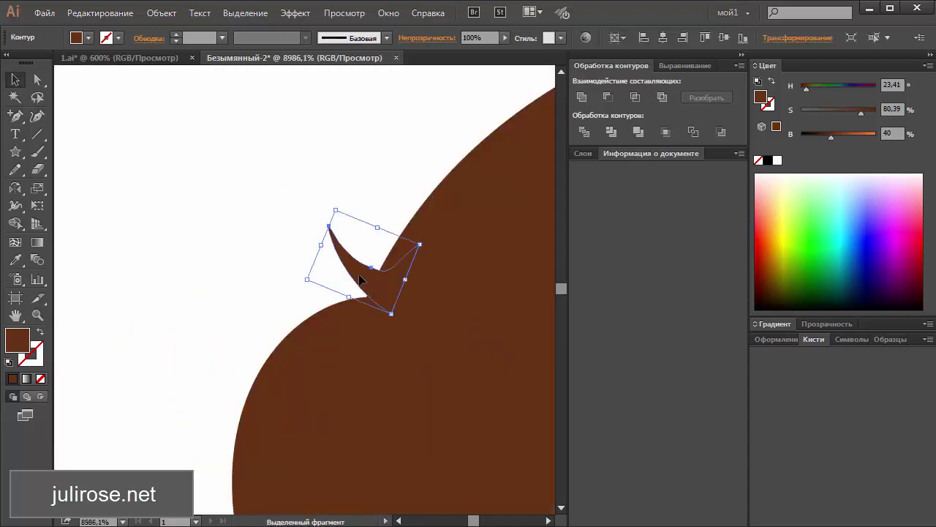
drag(364, 289, 337, 294)
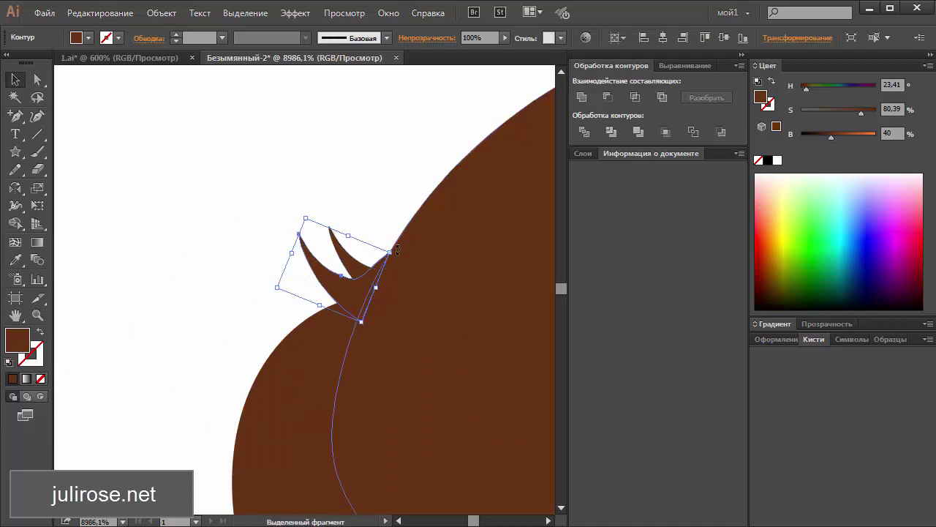
drag(401, 252, 386, 269)
click(322, 192)
key(ctrl+0)
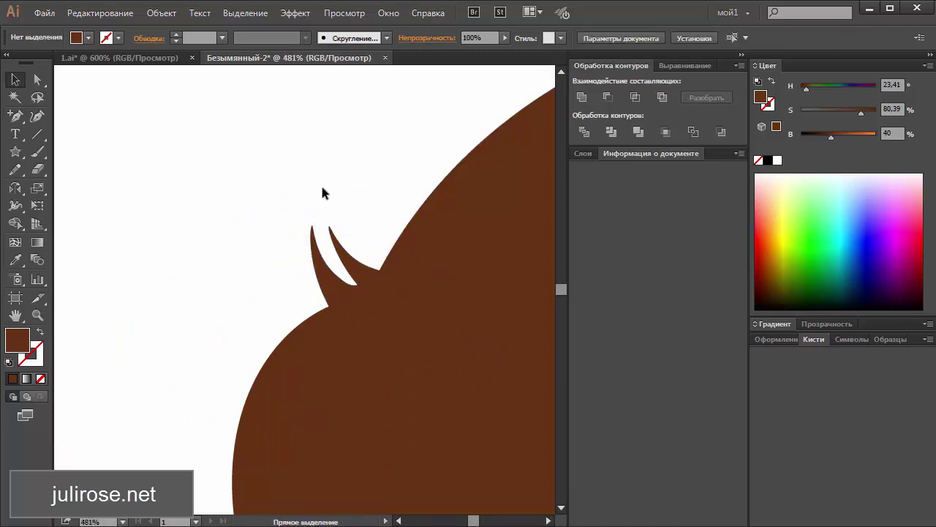
Move, resize and rotate another spike onto the top of the hair so it splays outward
key(z)
drag(469, 117, 334, 269)
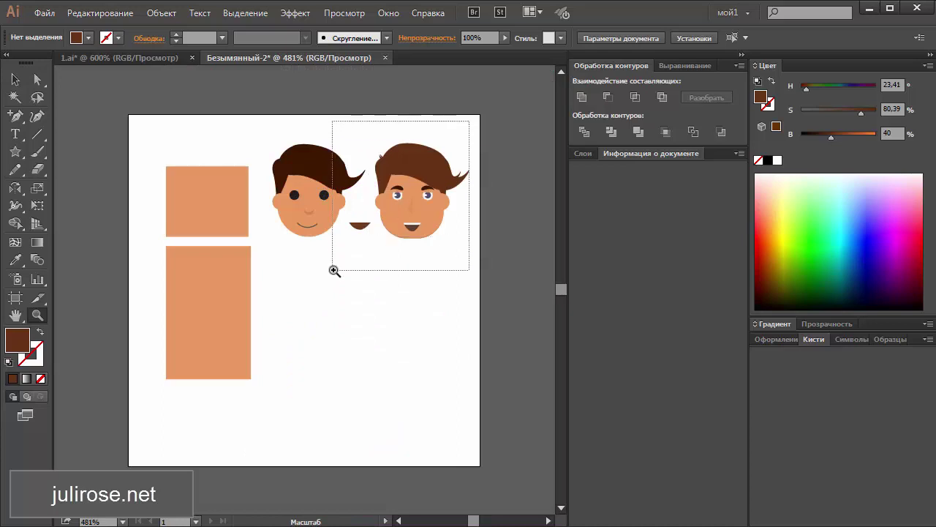
key(v)
mouse_move(203, 206)
mouse_down()
mouse_move(240, 171)
mouse_move(219, 167)
mouse_move(285, 205)
mouse_up()
click(196, 150)
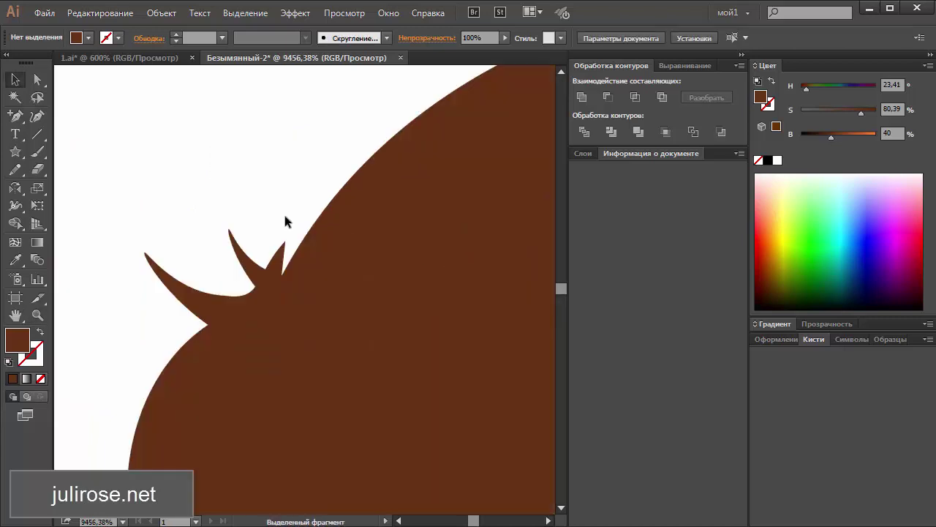
drag(221, 300, 223, 259)
click(184, 167)
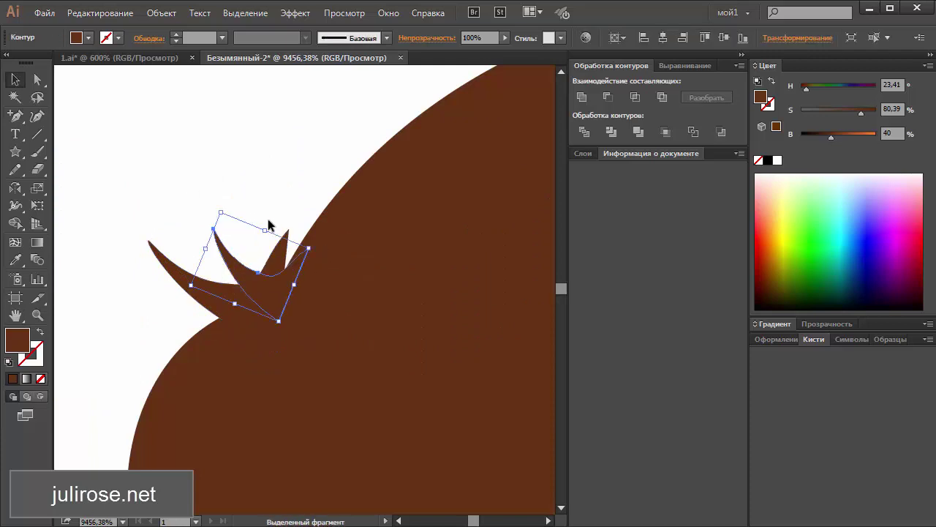
drag(268, 227, 280, 177)
click(281, 176)
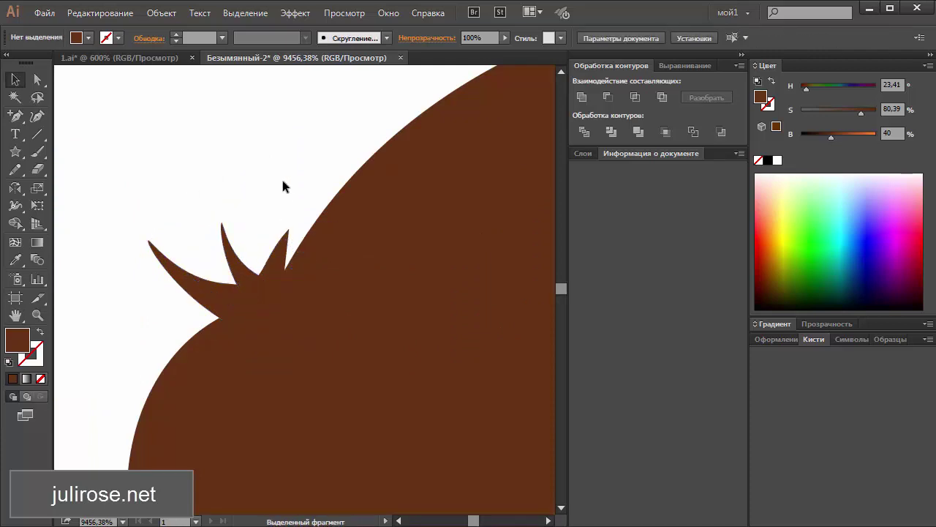
key(ctrl+0)
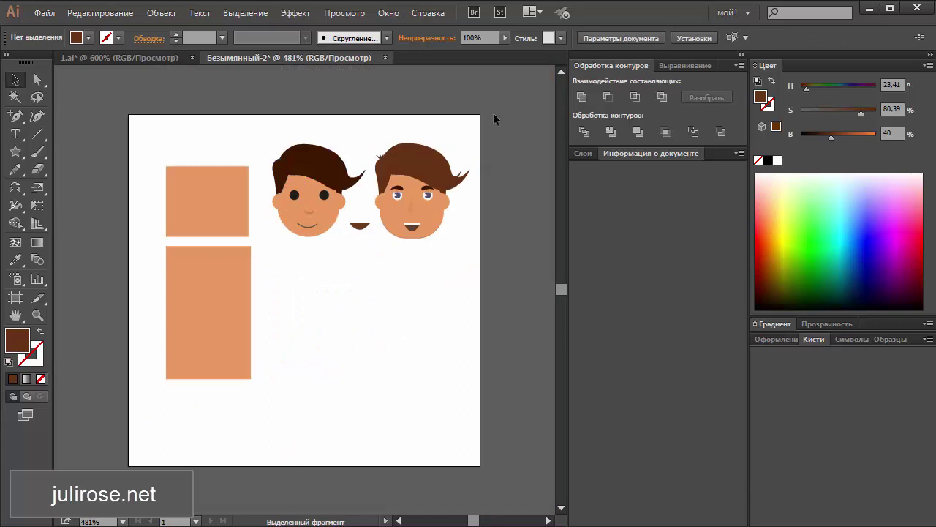
key(z)
drag(480, 116, 344, 266)
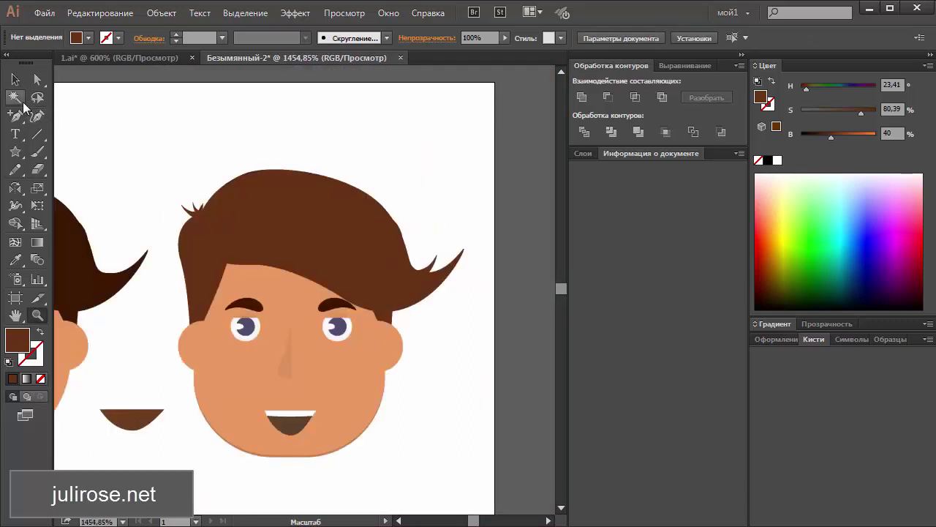
Duplicate the right boy's front hair and darken the original underneath to brightness about 31
click(16, 79)
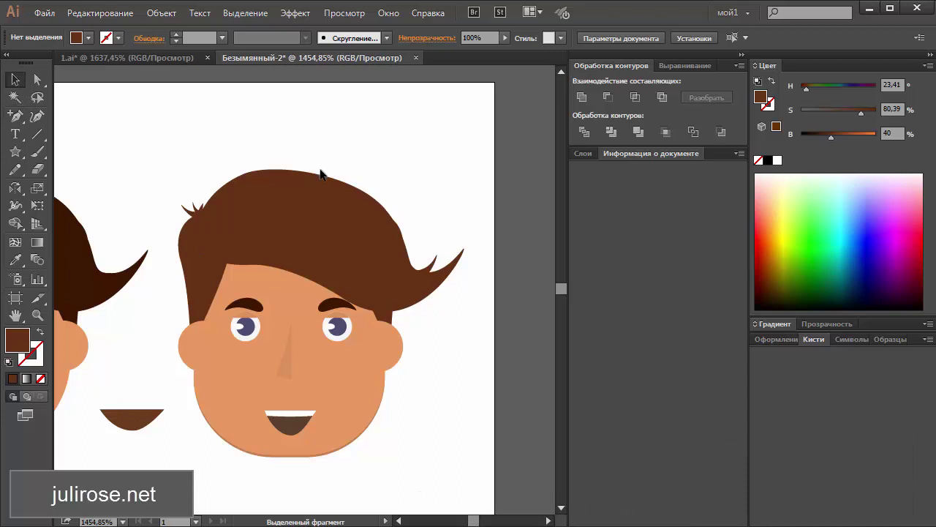
click(316, 225)
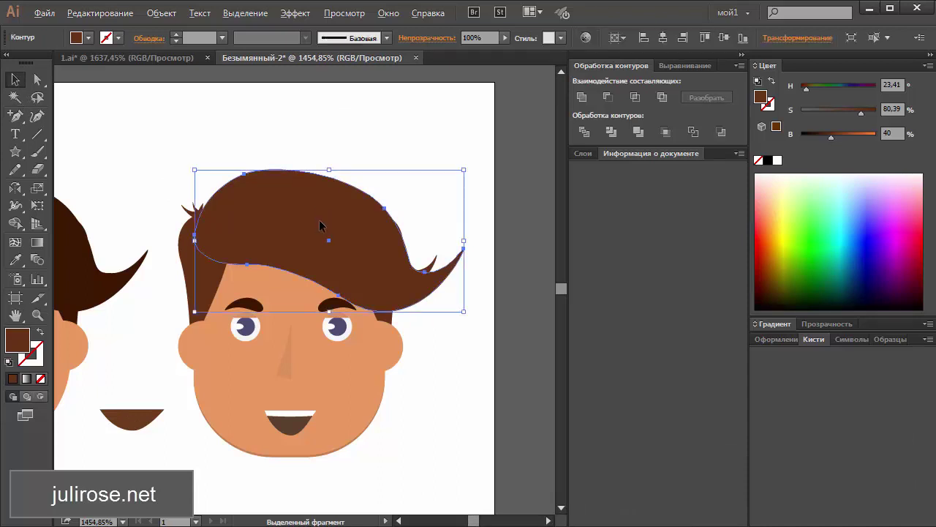
drag(317, 221, 327, 210)
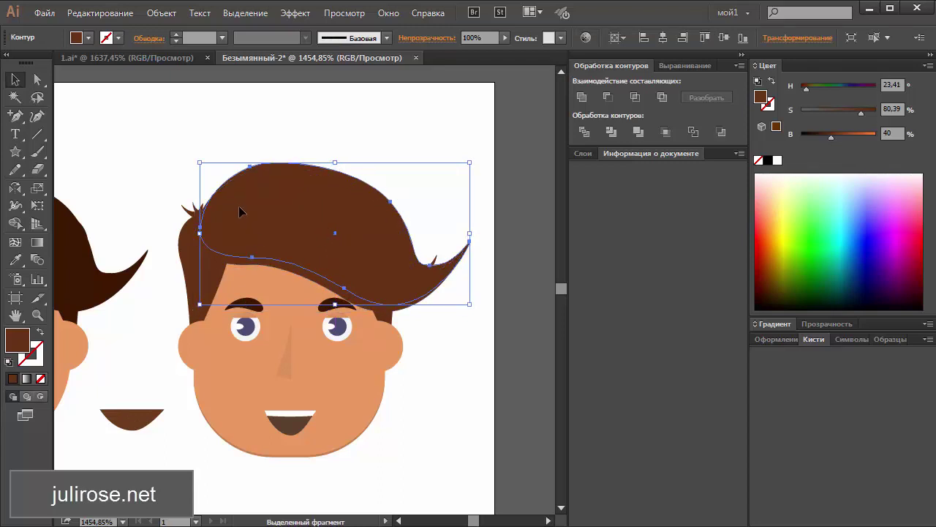
click(256, 264)
click(825, 136)
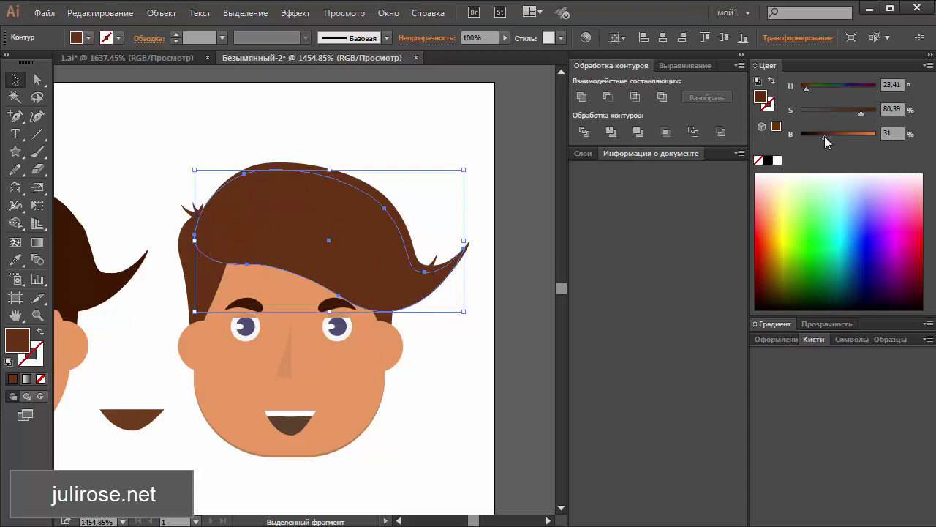
click(524, 159)
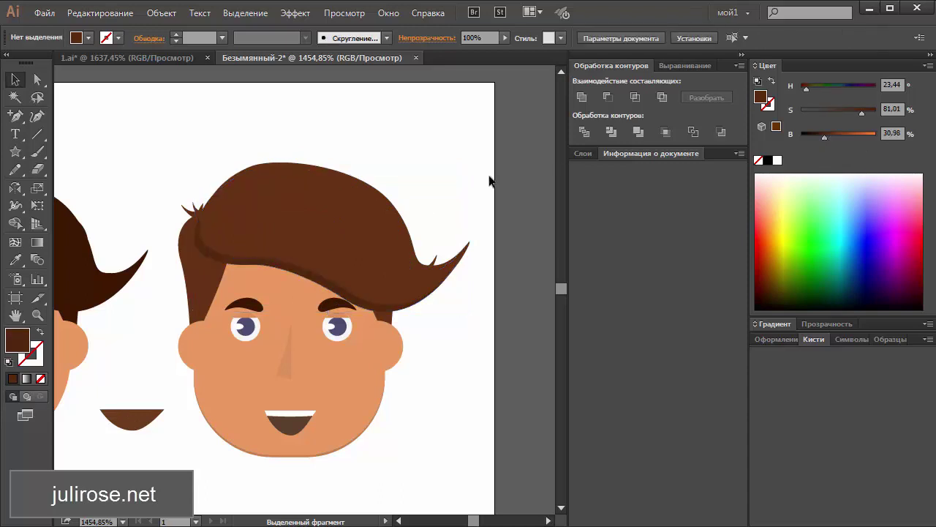
Shift, stretch and tilt the top hair copy so a thin dark edge shows beneath
drag(347, 208, 359, 203)
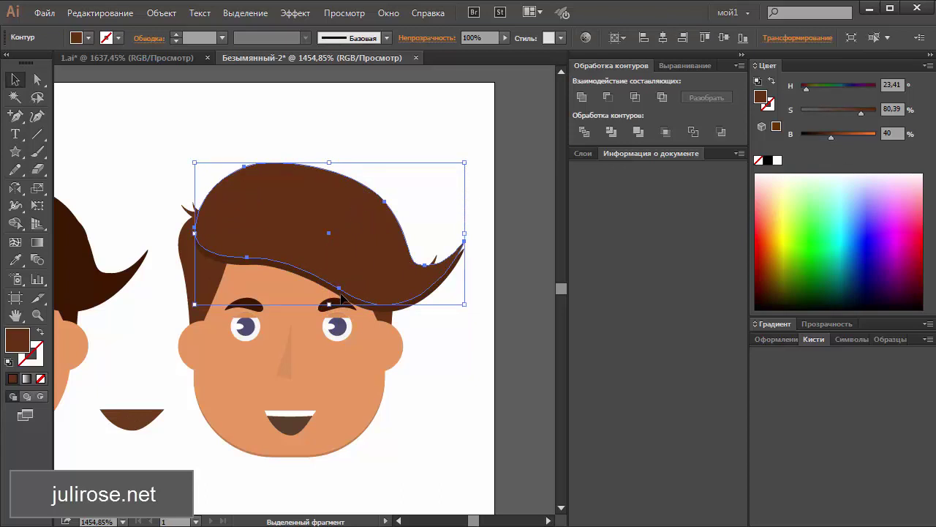
drag(329, 304, 330, 313)
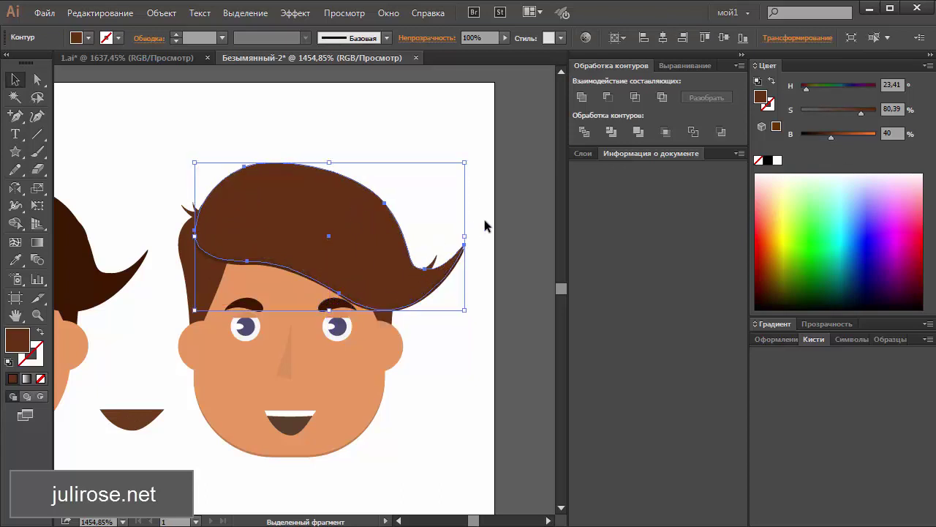
drag(472, 239, 470, 230)
click(502, 270)
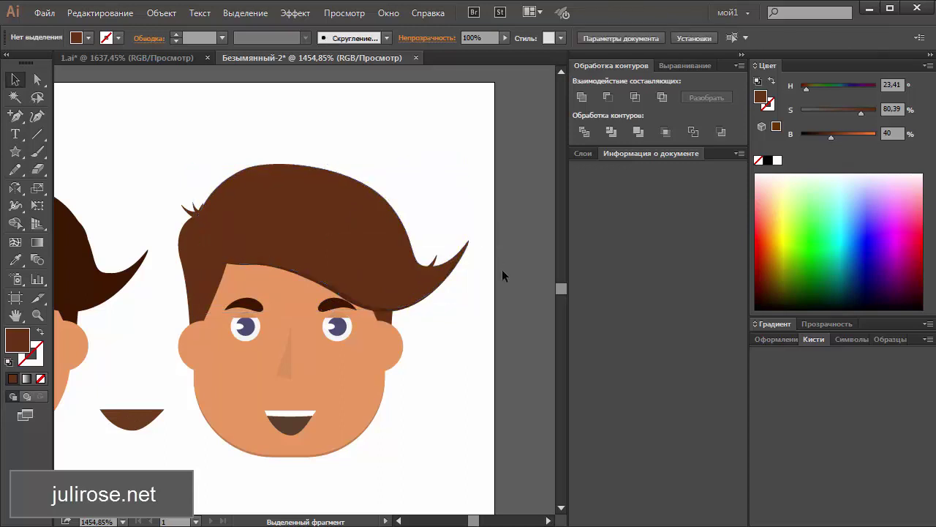
click(285, 248)
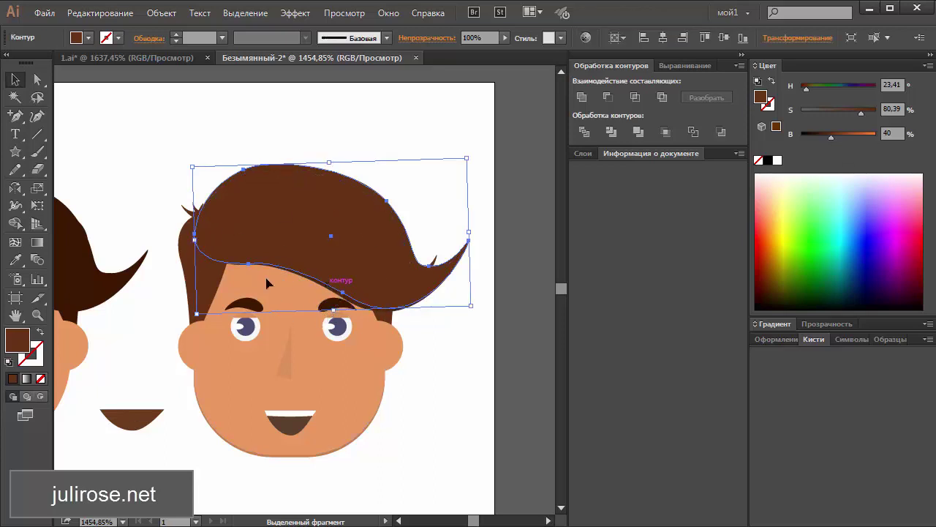
key(z)
key(ctrl+minus)
key(ctrl+minus)
key(ctrl+minus)
drag(493, 188, 340, 355)
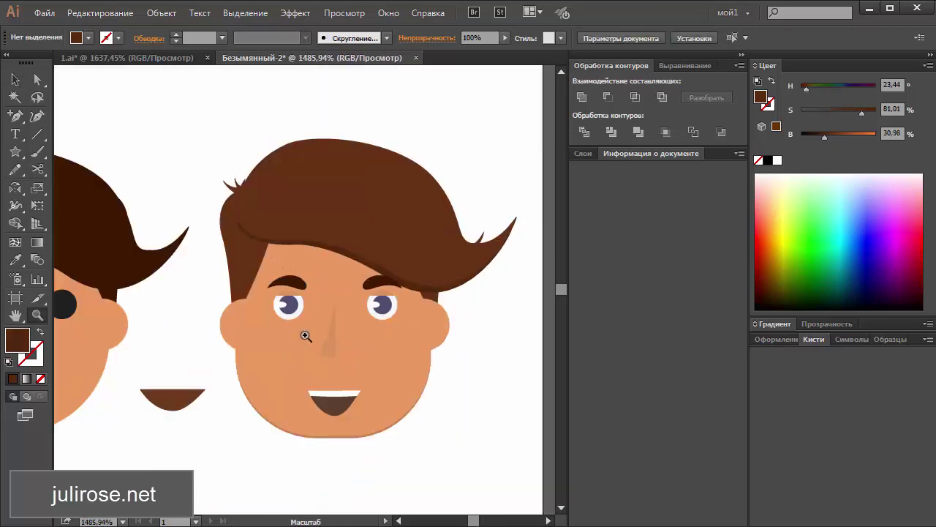
drag(178, 182, 293, 322)
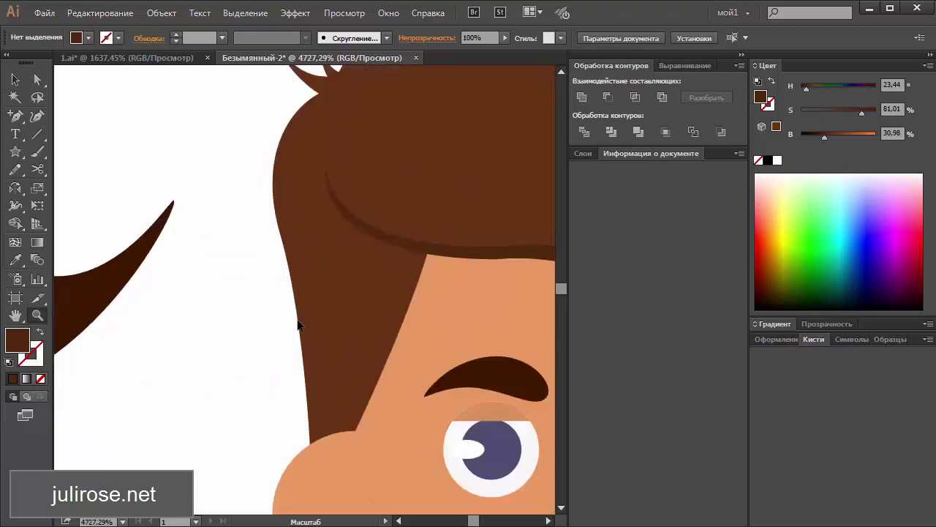
key(v)
click(351, 309)
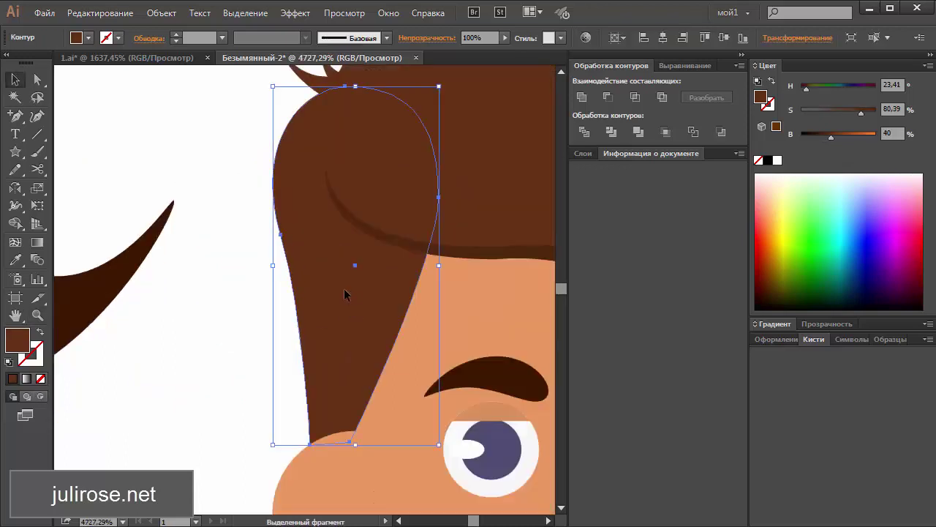
drag(345, 290, 352, 297)
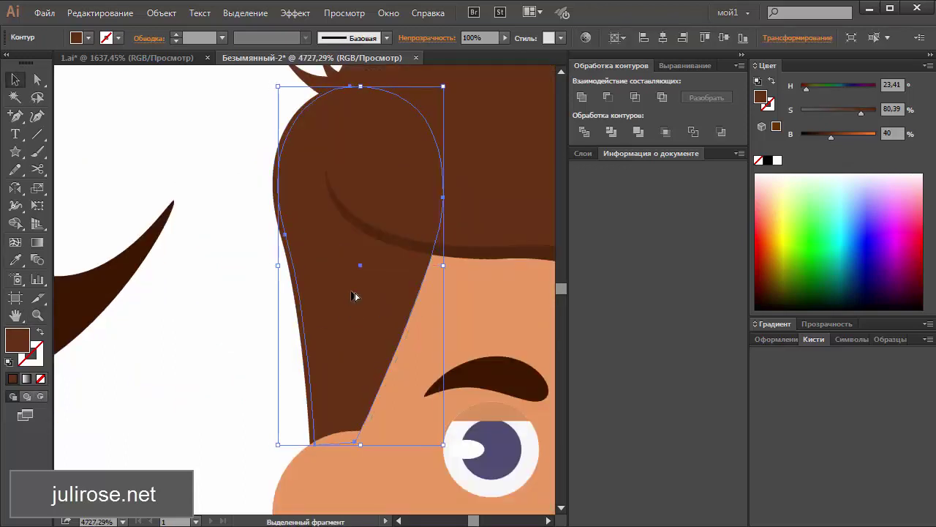
key(i)
click(483, 257)
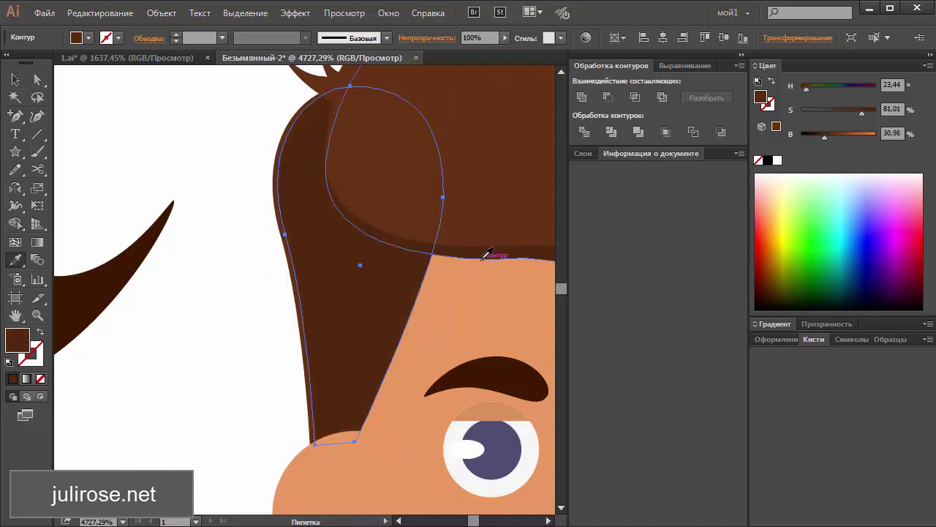
key(ctrl+z)
click(15, 79)
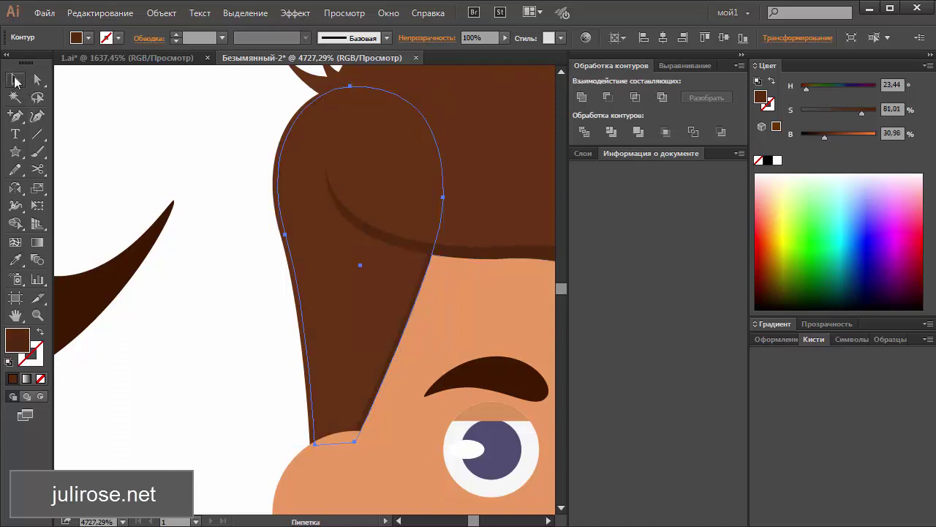
click(170, 98)
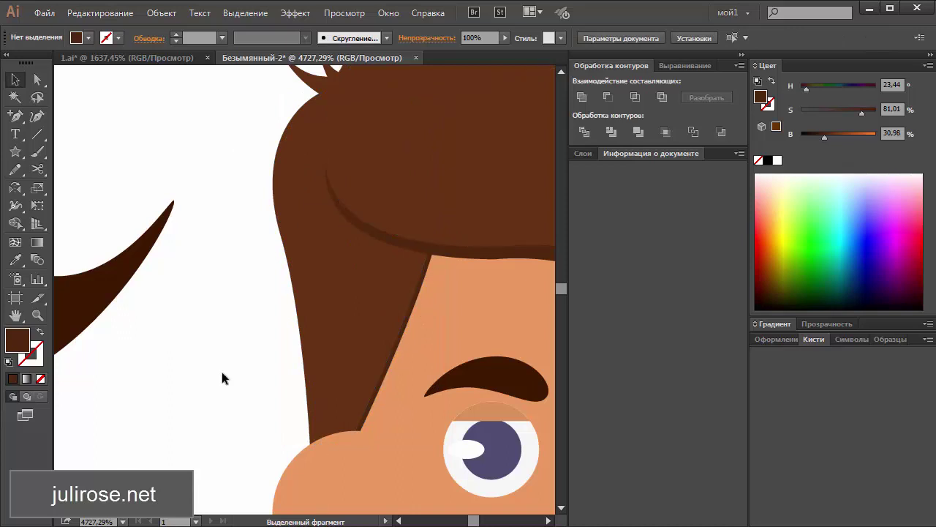
key(ctrl+minus)
key(ctrl+minus)
key(ctrl+minus)
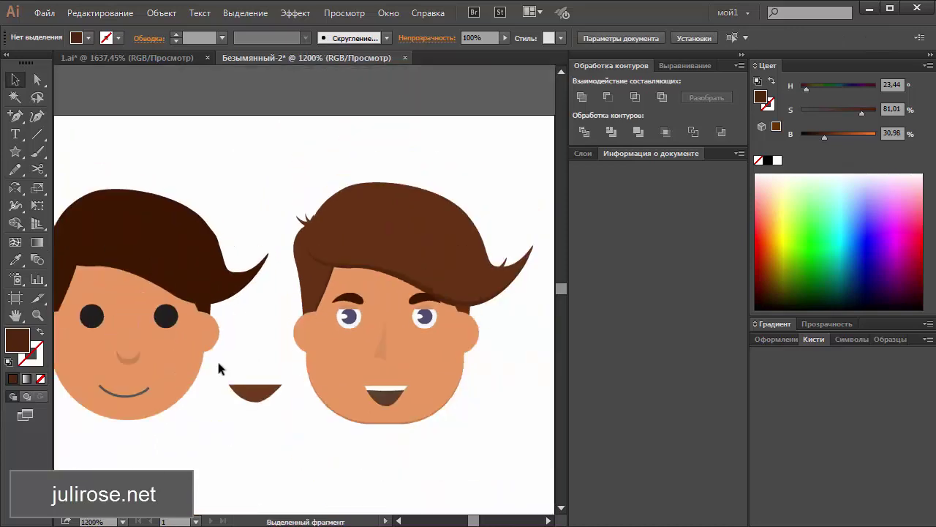
Zoom in on the spiky tuft at the hair's top-left, select it and move it up-left
click(504, 263)
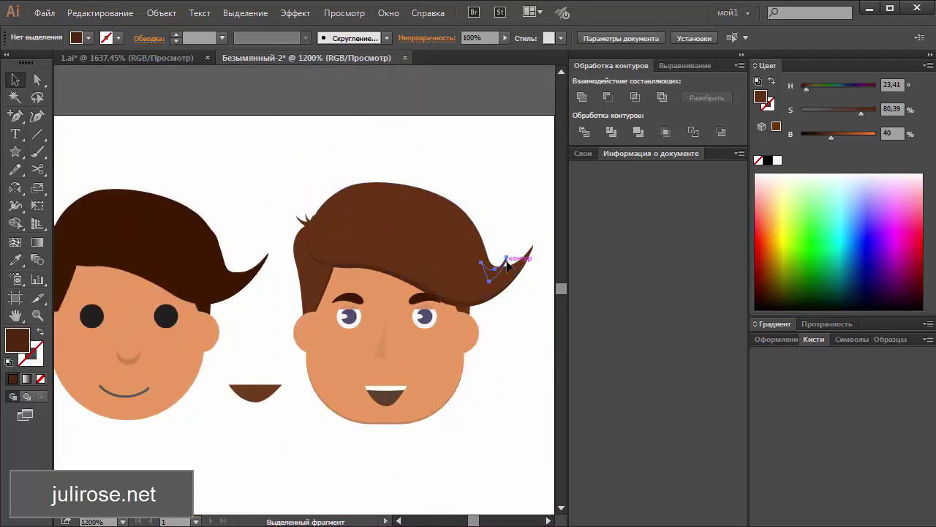
drag(292, 196, 309, 218)
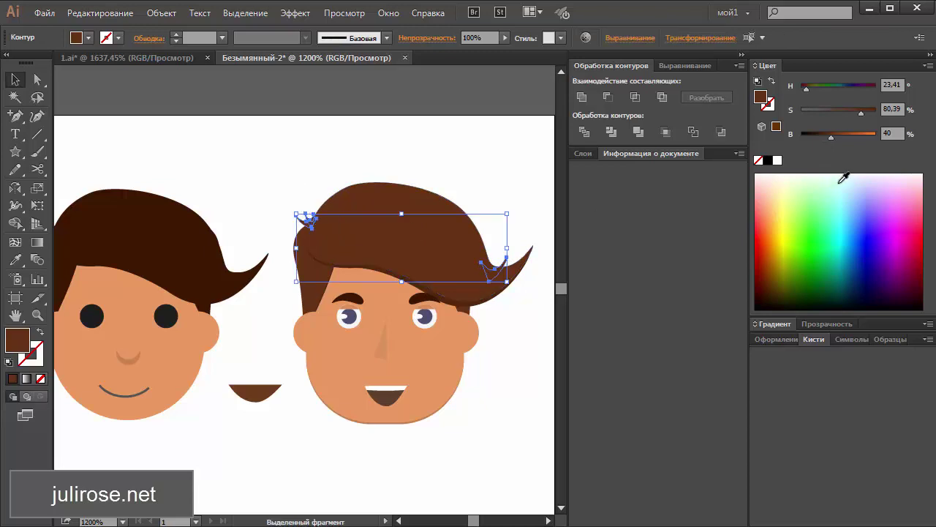
click(534, 227)
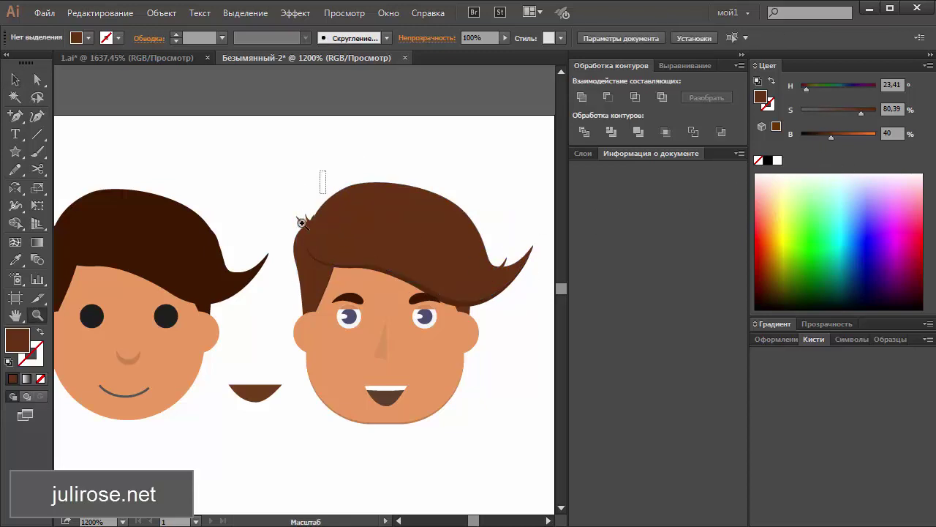
drag(326, 171, 286, 247)
drag(360, 249, 272, 384)
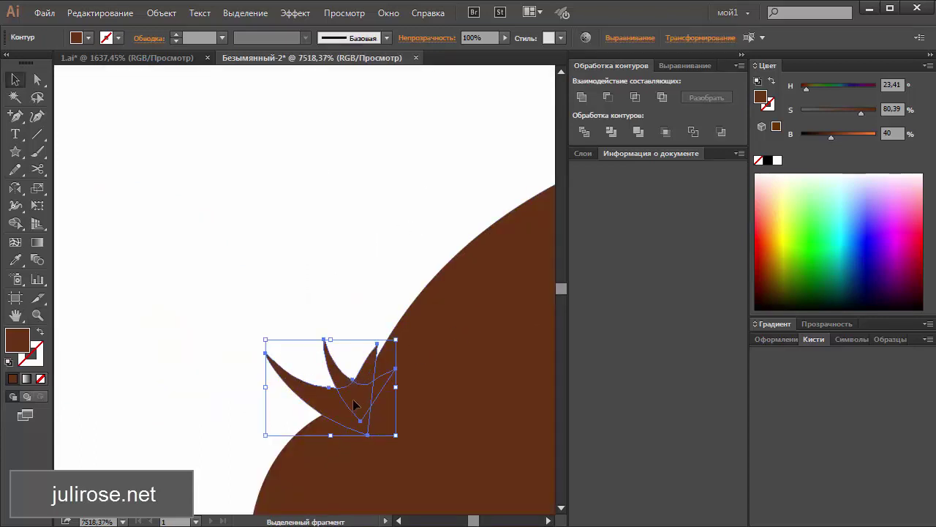
drag(373, 349, 357, 345)
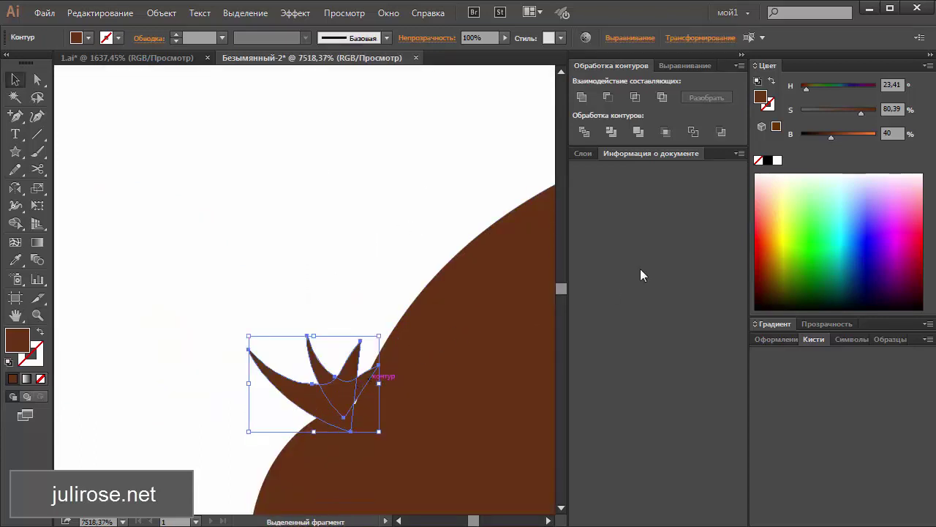
Darken the tuft to brightness 30.98, enlarge it, and set it back onto the hair
click(825, 137)
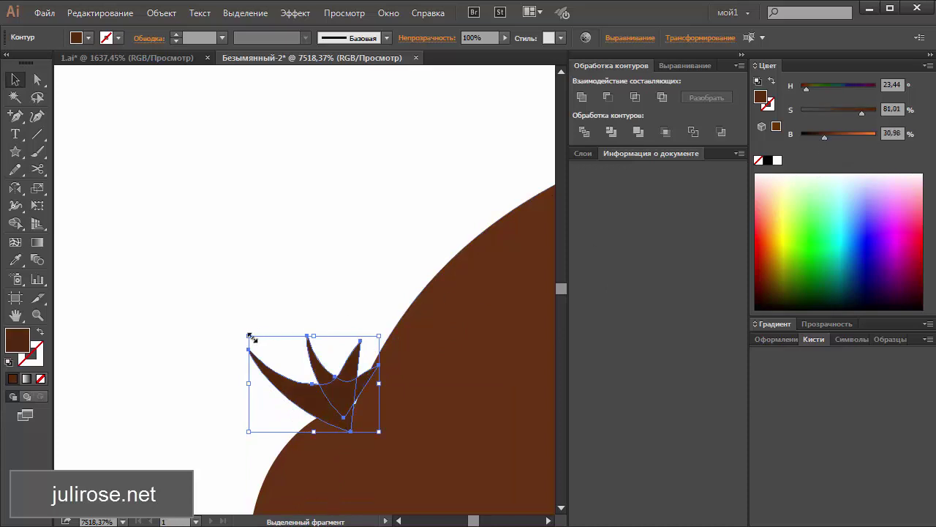
drag(249, 336, 237, 328)
drag(340, 386, 352, 387)
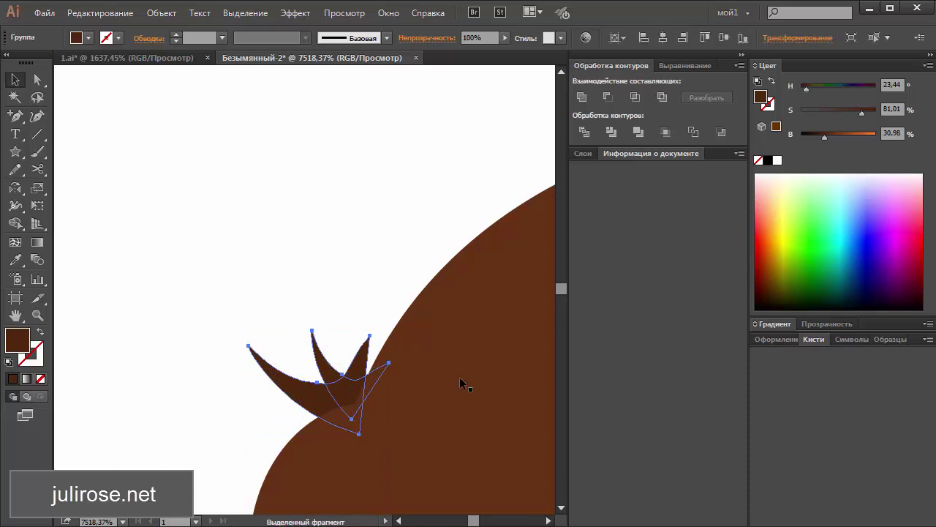
key(v)
click(393, 237)
key(ctrl+0)
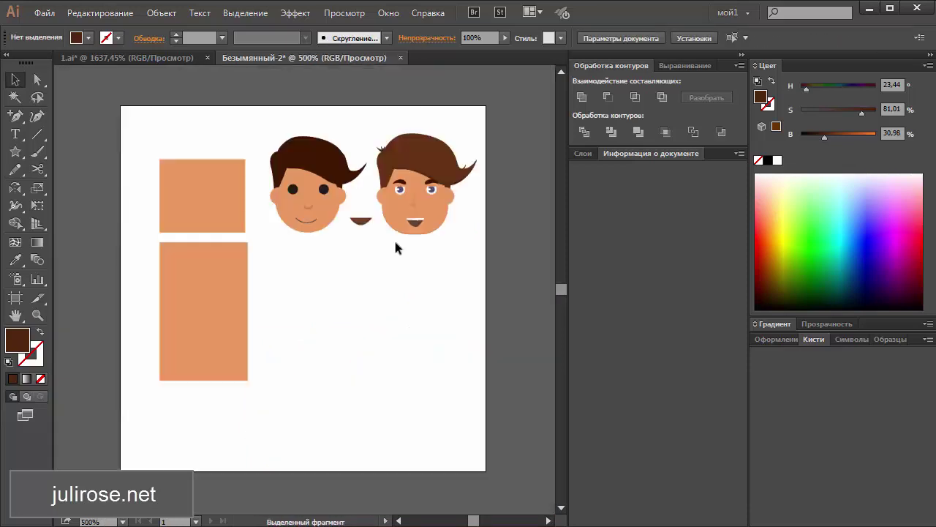
key(z)
drag(477, 157, 341, 311)
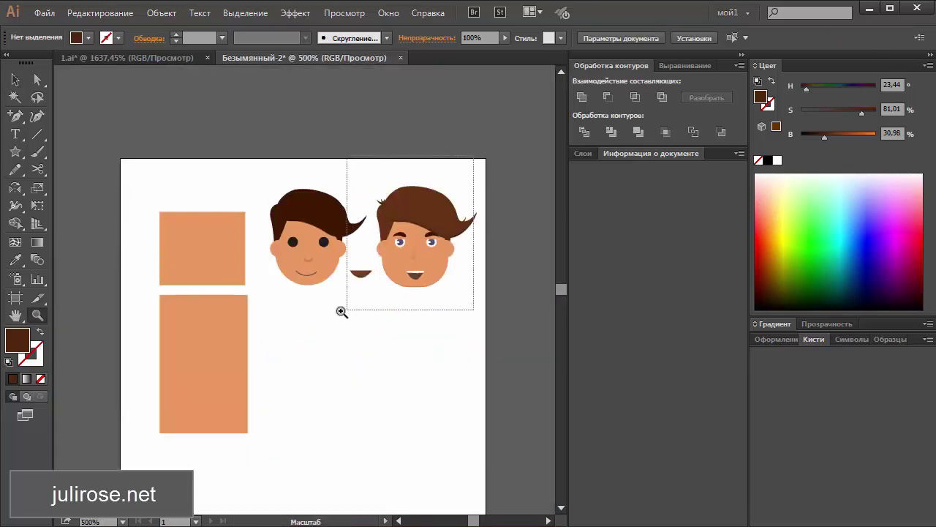
Alt-drag and scale a copy of the second boy's hair, then Minus Front it into a crescent on the hair
click(17, 80)
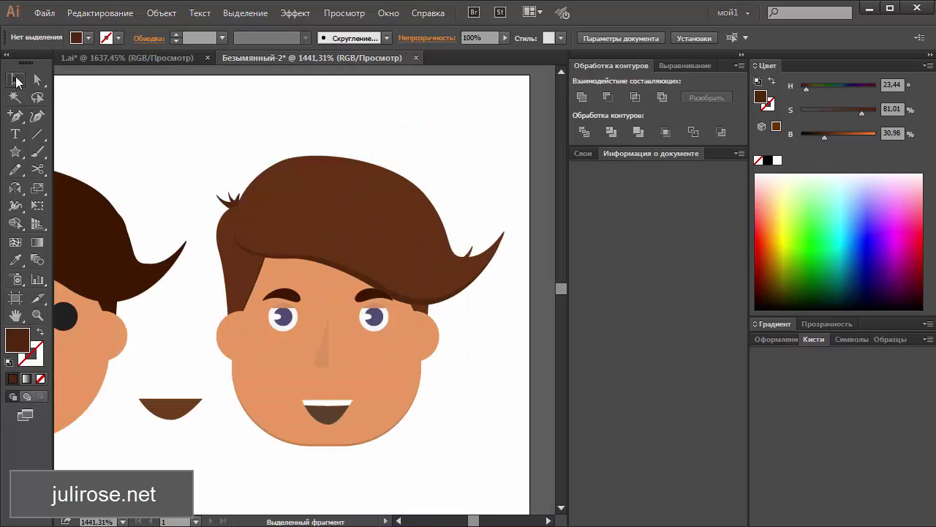
click(342, 203)
drag(342, 204, 306, 127)
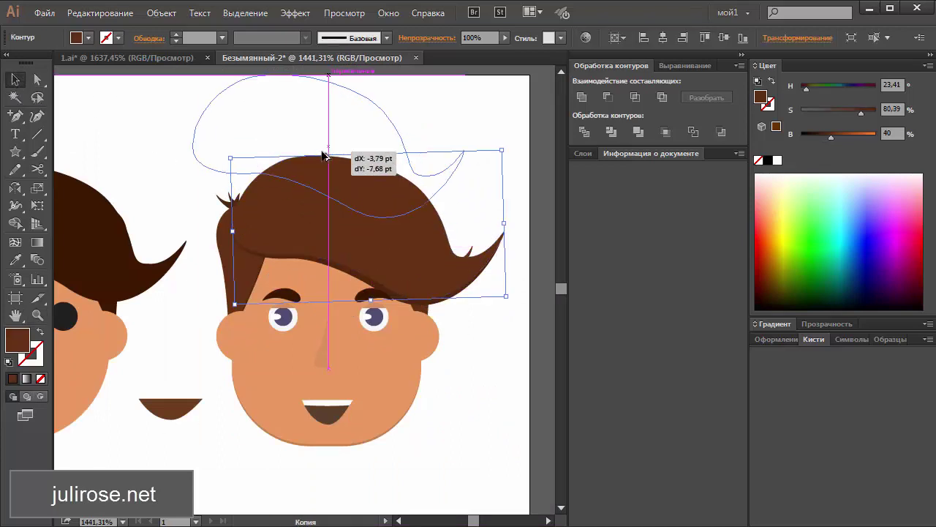
drag(826, 134, 820, 134)
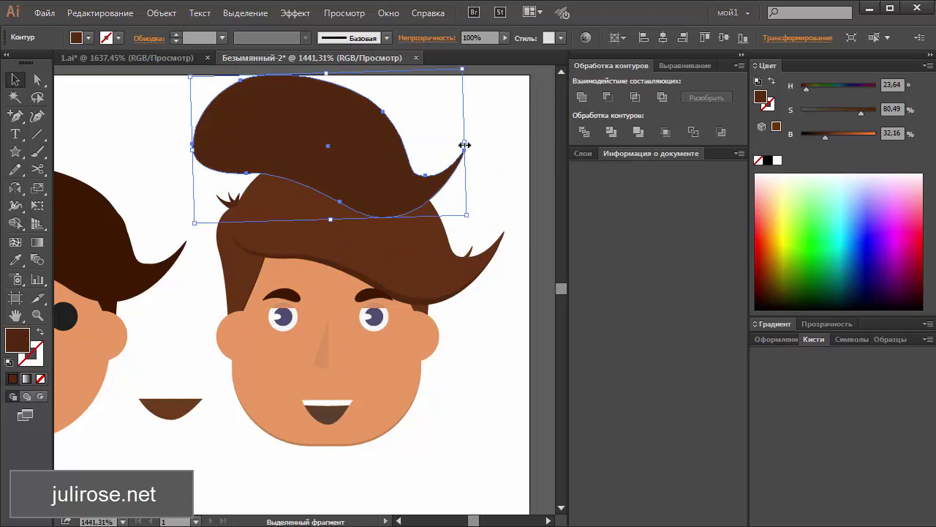
drag(464, 145, 328, 147)
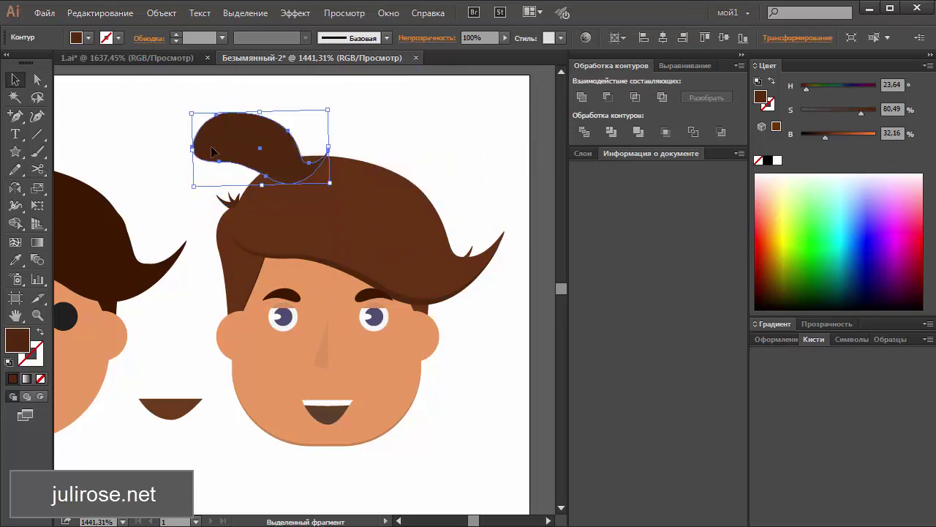
drag(275, 142, 283, 147)
drag(209, 94, 234, 102)
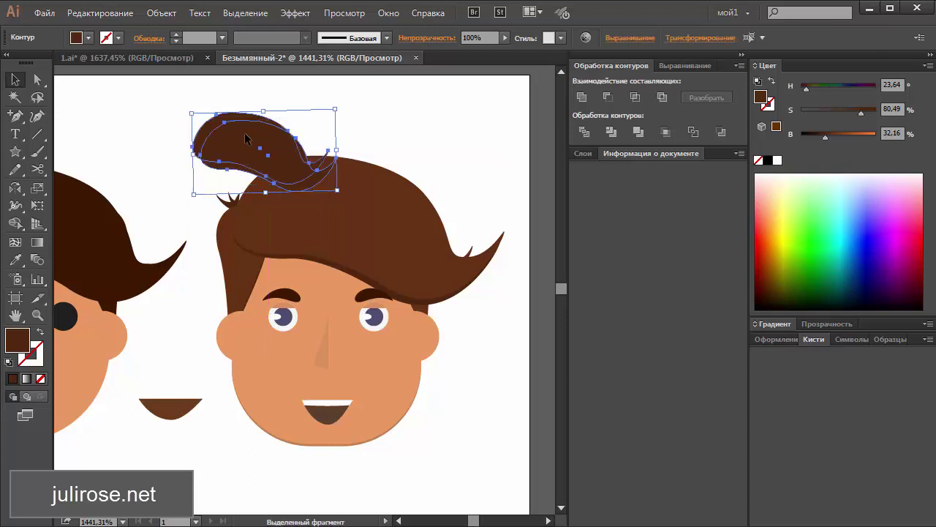
click(608, 97)
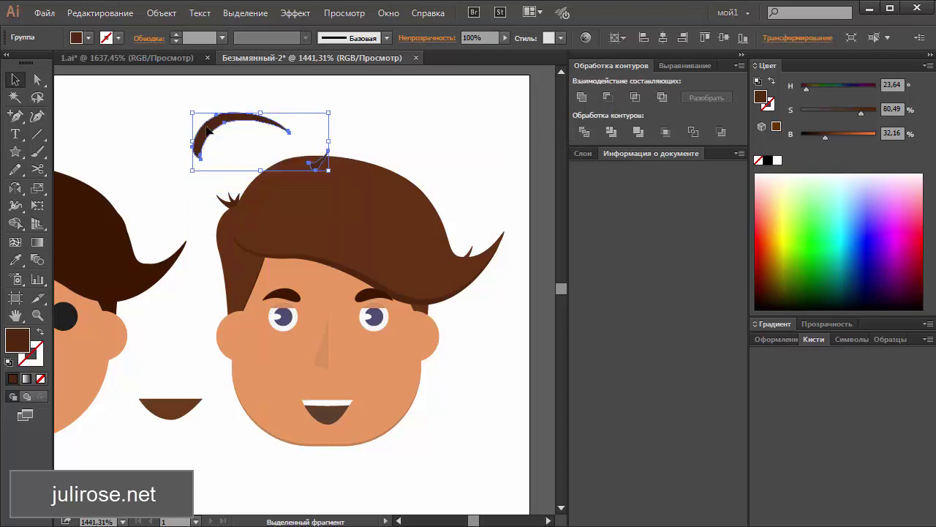
drag(208, 136, 267, 193)
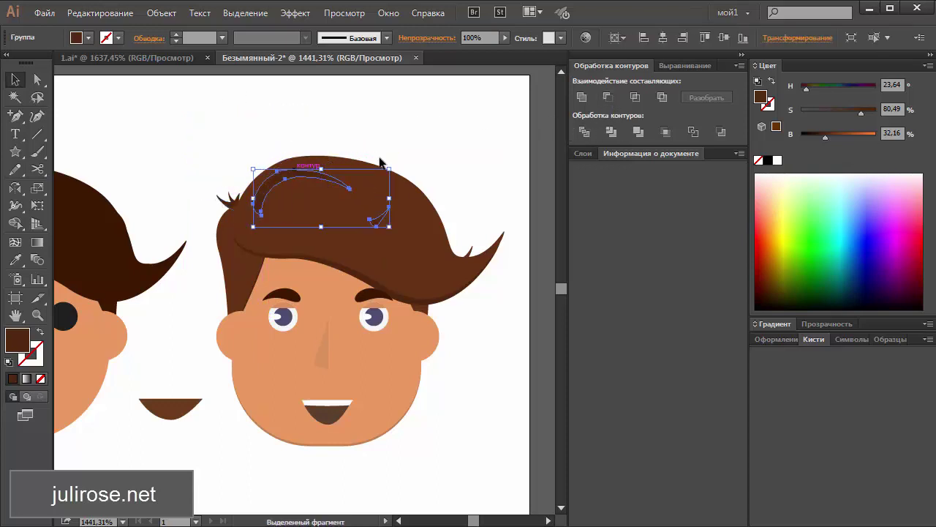
Inside the crescent group, rotate the small hair streak and move it lower on the hair
click(423, 147)
click(382, 221)
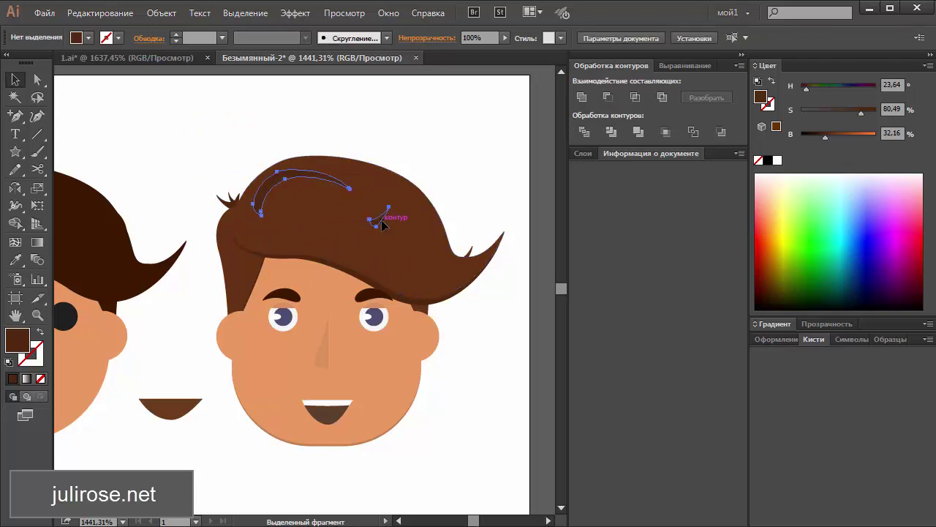
right_click(382, 221)
click(439, 291)
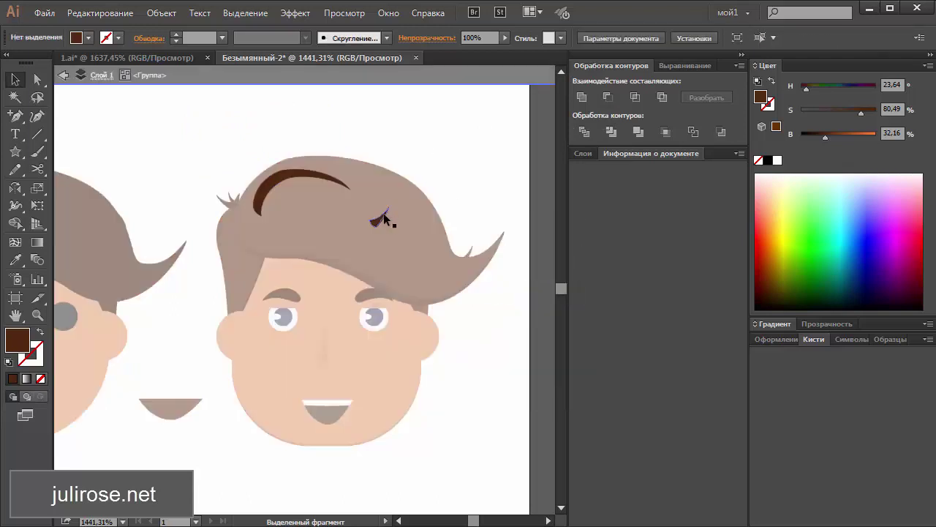
click(388, 211)
drag(393, 202, 447, 241)
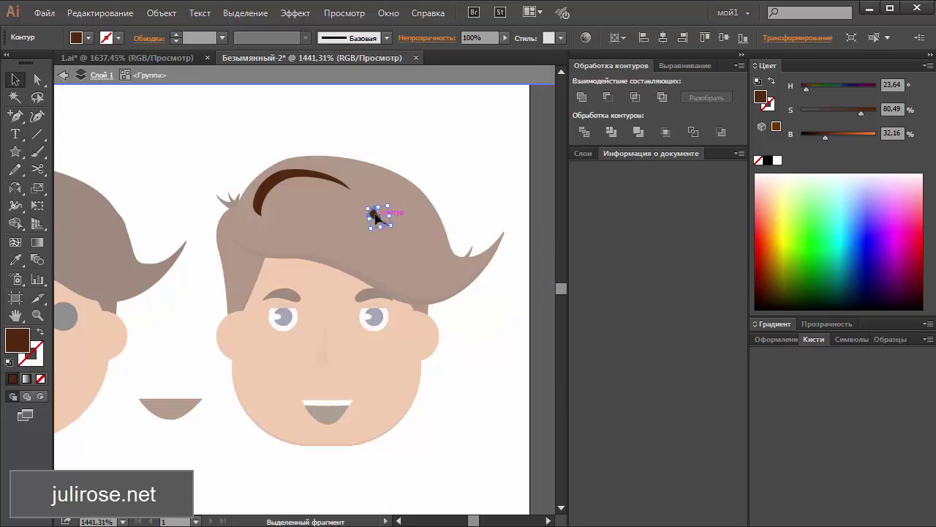
drag(378, 220, 404, 281)
Nudge the highlight group right and lighten it to a 47.84% brightness brown
double_click(461, 148)
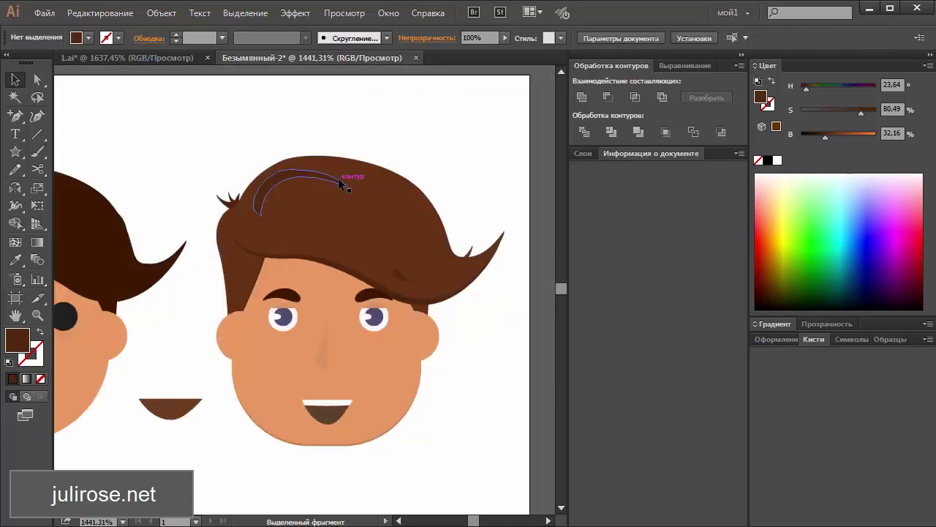
click(338, 177)
drag(296, 179, 302, 179)
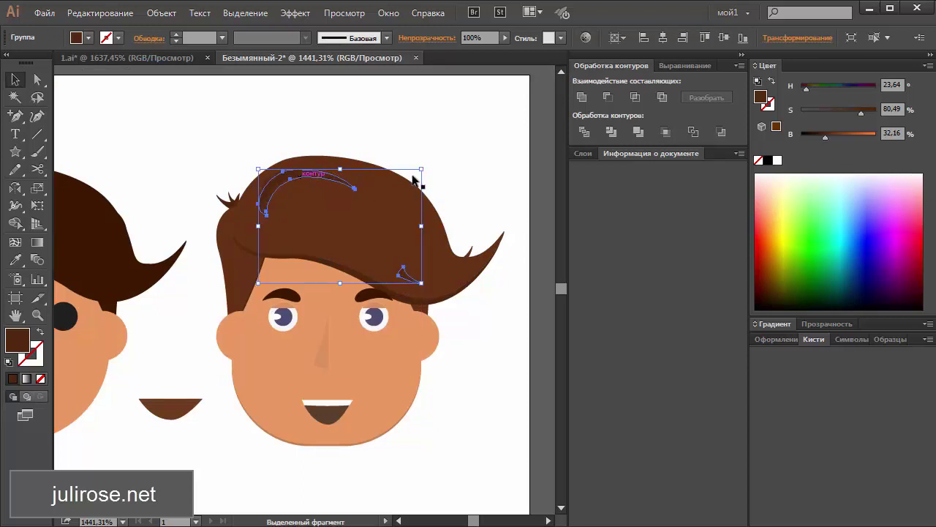
drag(849, 135, 837, 135)
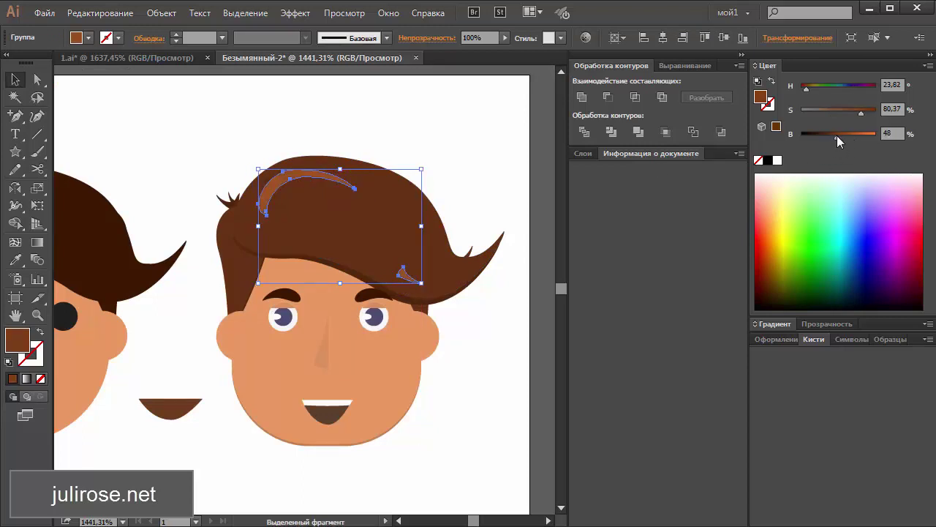
click(490, 139)
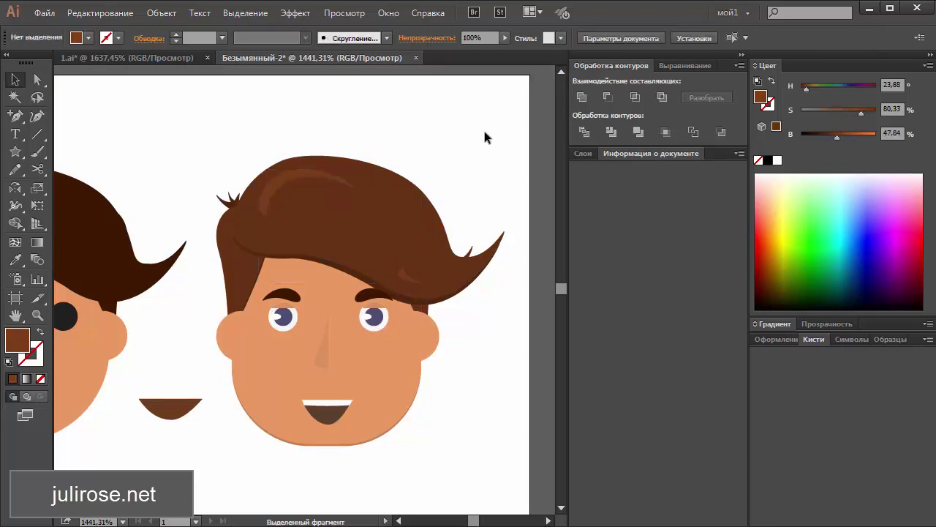
scroll(484, 137, down, 4)
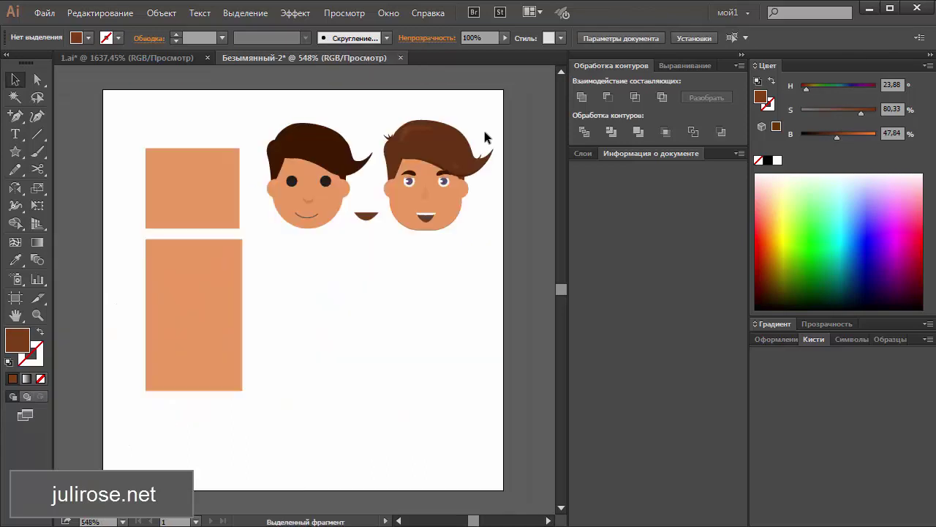
Zoom in and select only the right front hair piece using Magic Wand with Fill tolerance 1
scroll(484, 137, up, 1)
scroll(484, 138, up, 1)
key(z)
mouse_move(512, 163)
mouse_down()
mouse_move(324, 309)
mouse_move(225, 294)
mouse_up()
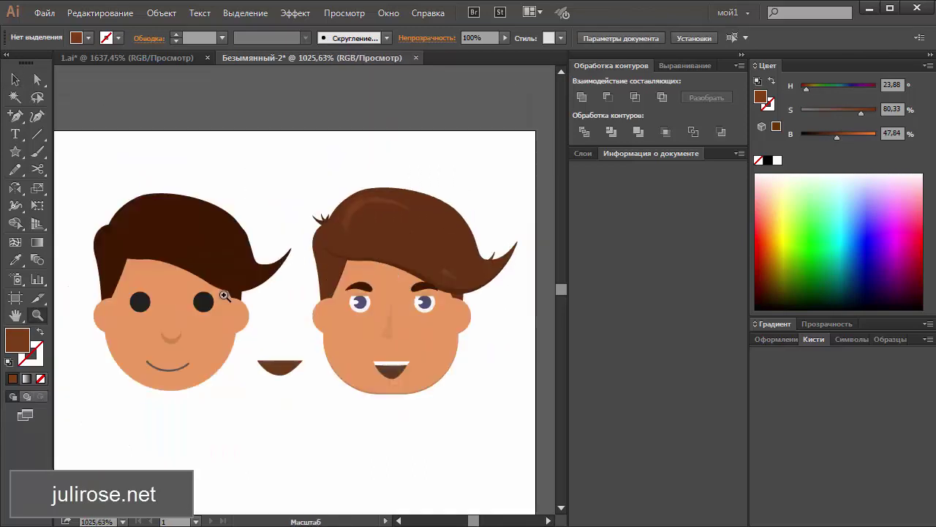
click(15, 80)
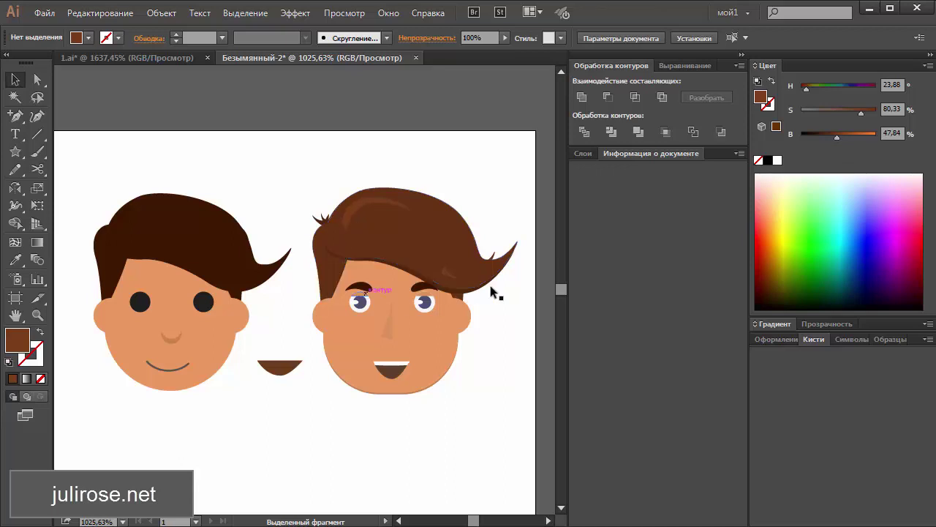
click(15, 97)
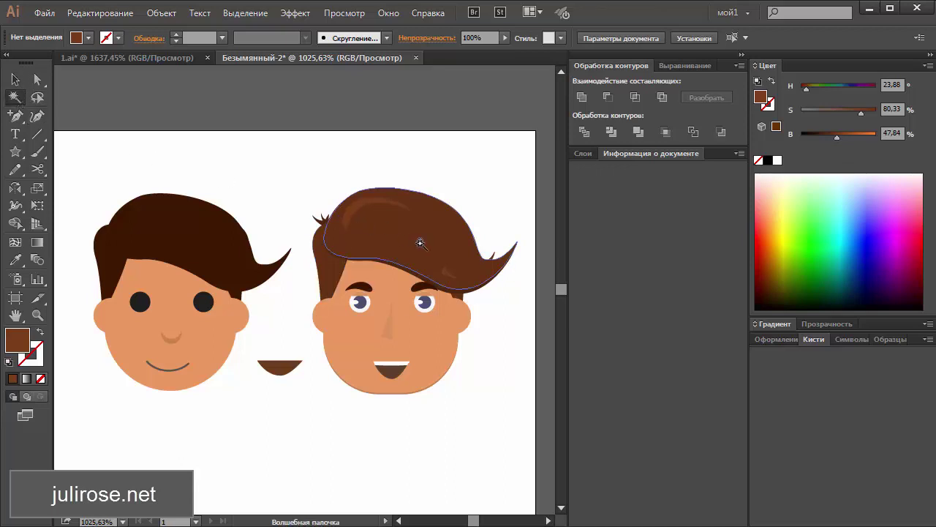
click(420, 241)
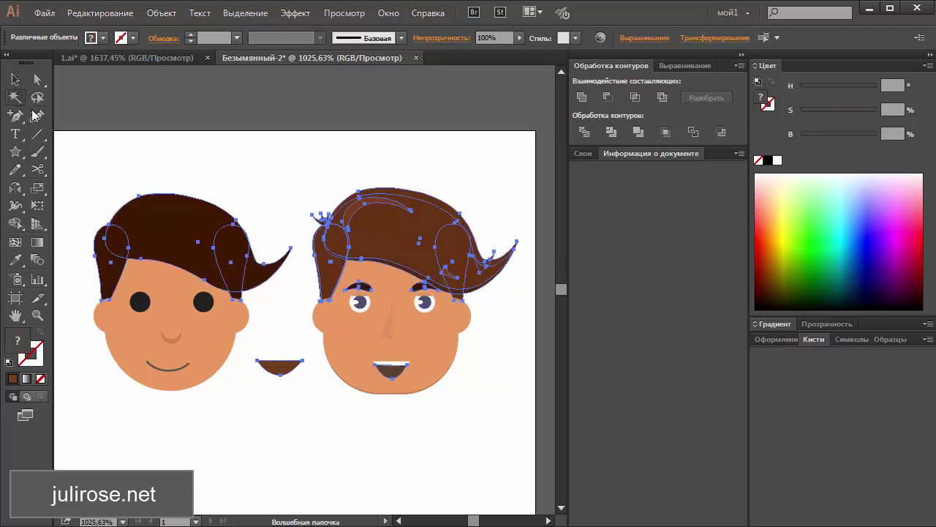
double_click(15, 98)
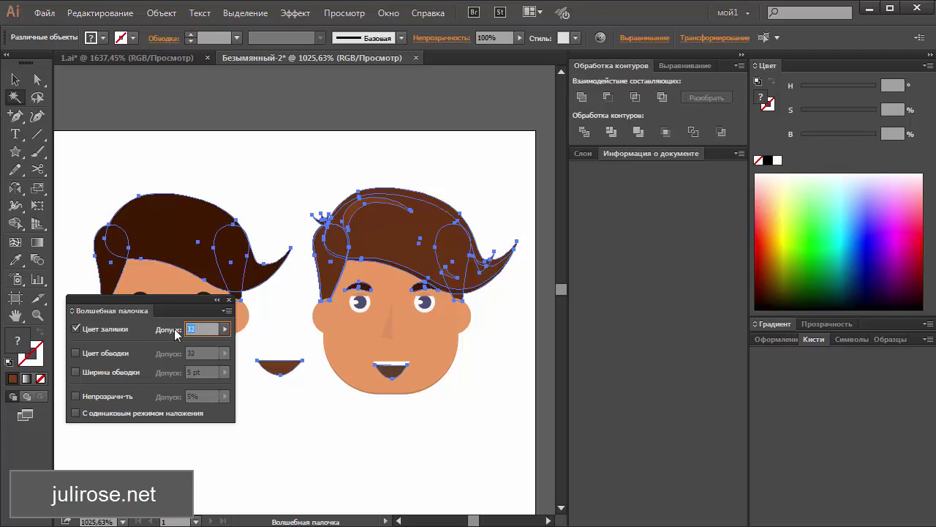
click(290, 159)
click(414, 229)
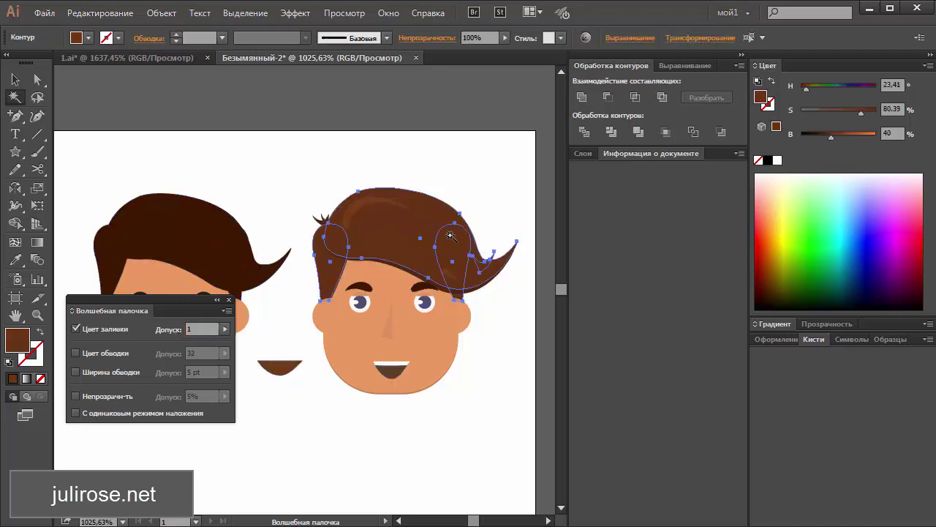
Lower the hair piece's saturation and brightness to a darker brown (36.86% brightness)
drag(860, 115, 828, 141)
click(521, 151)
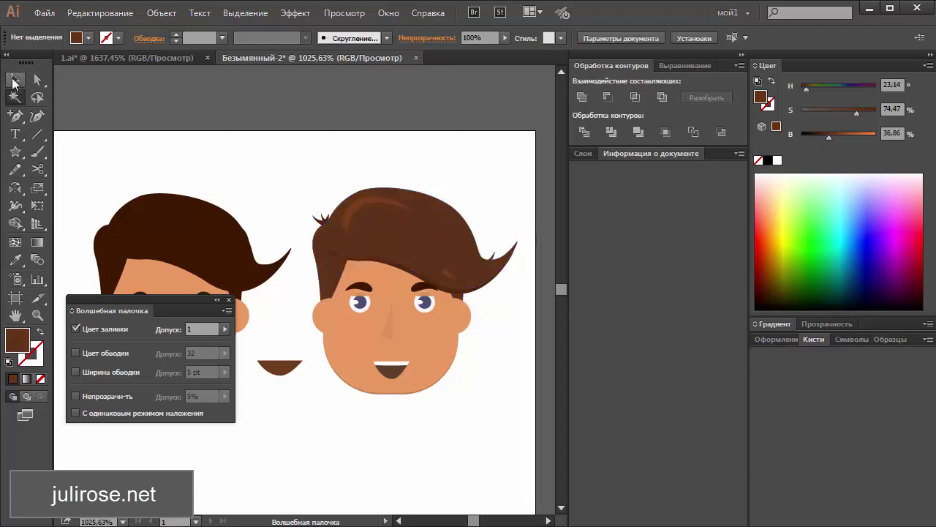
click(15, 79)
click(228, 299)
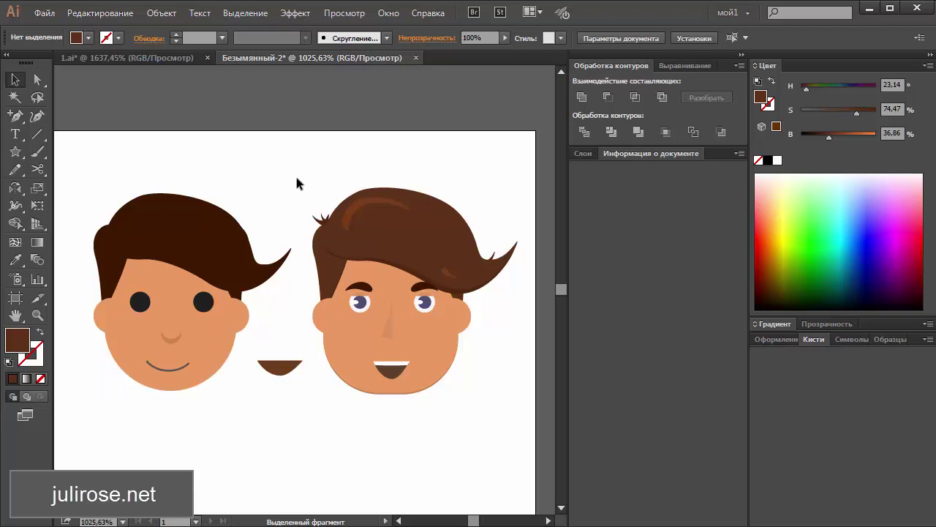
Duplicate the second face below the first and shrink the copy
key(ctrl+minus)
key(ctrl+minus)
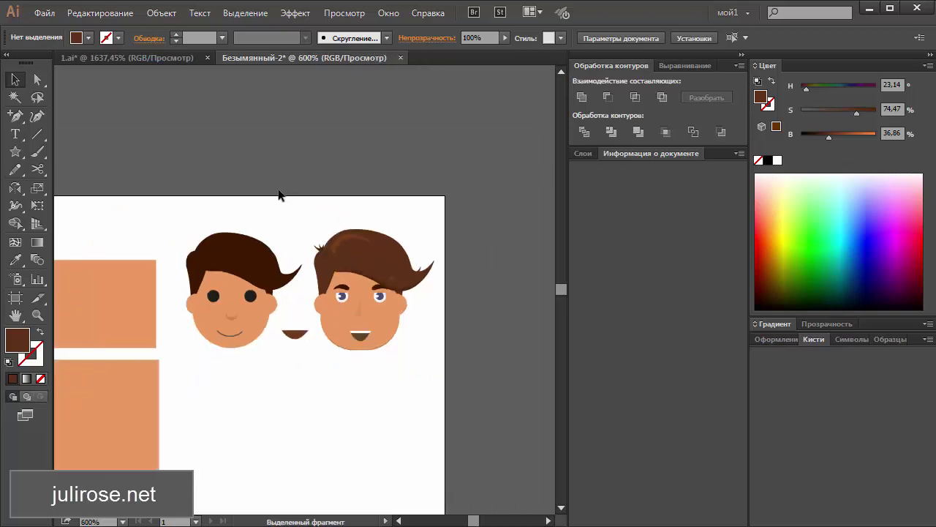
click(379, 341)
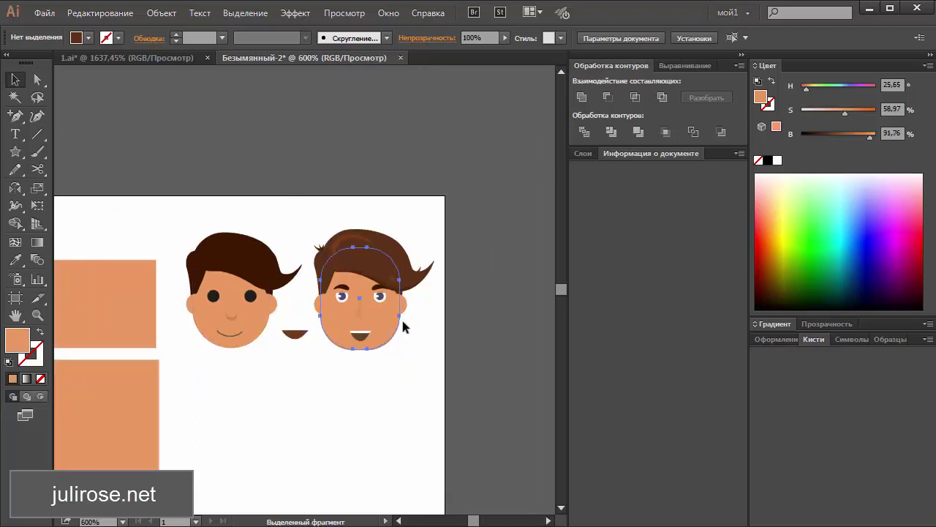
click(346, 364)
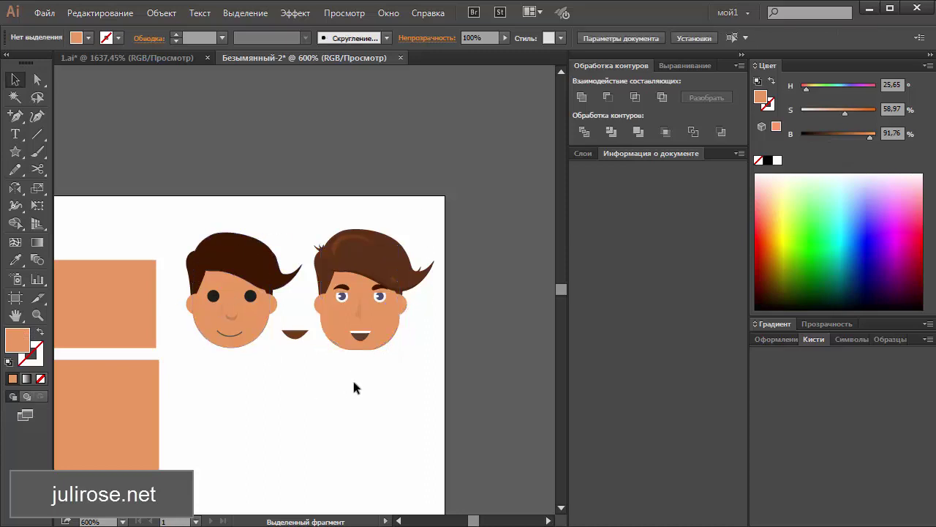
scroll(352, 379, down, 2)
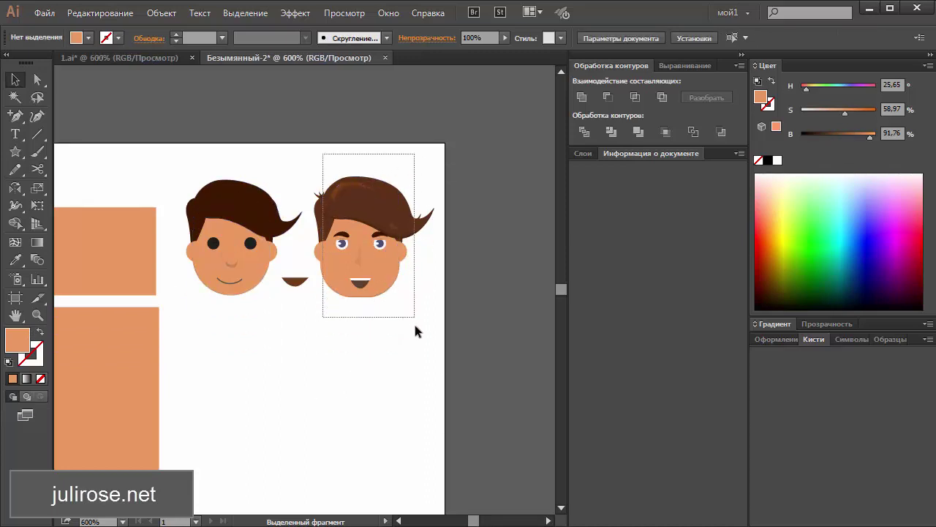
drag(369, 219, 251, 356)
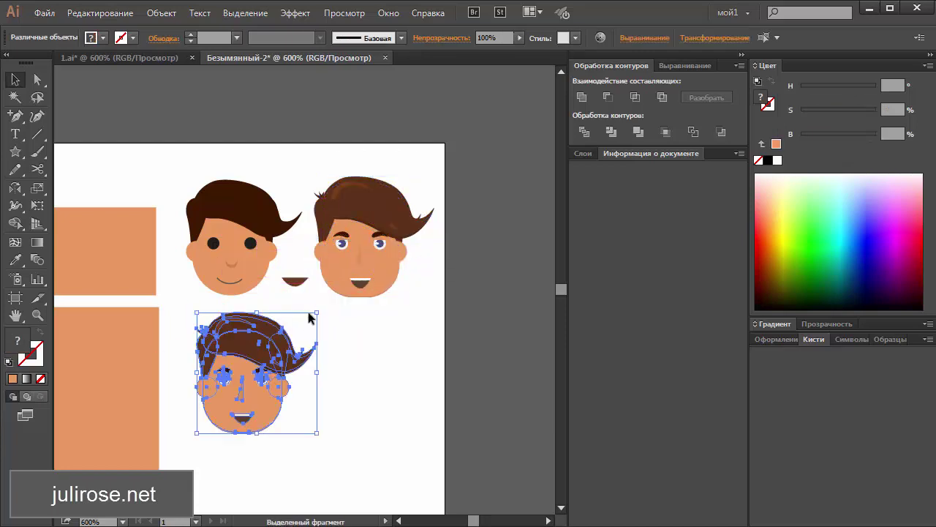
drag(314, 312, 284, 344)
click(345, 357)
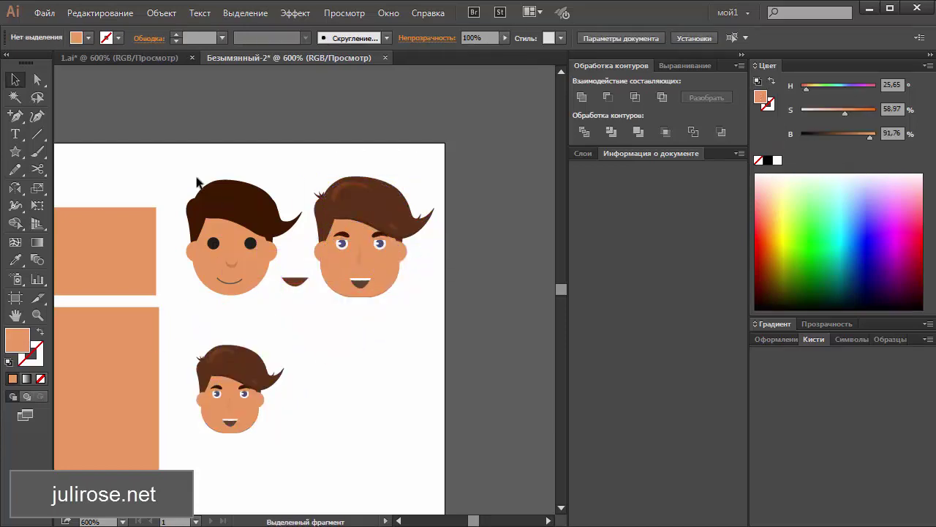
mouse_move(183, 148)
mouse_down()
mouse_move(396, 290)
mouse_move(396, 269)
mouse_move(222, 378)
mouse_move(167, 395)
mouse_up()
click(467, 299)
scroll(454, 320, down, 2)
Alt-drag the smiling face to the right and marquee-zoom onto the copy
key(z)
key(v)
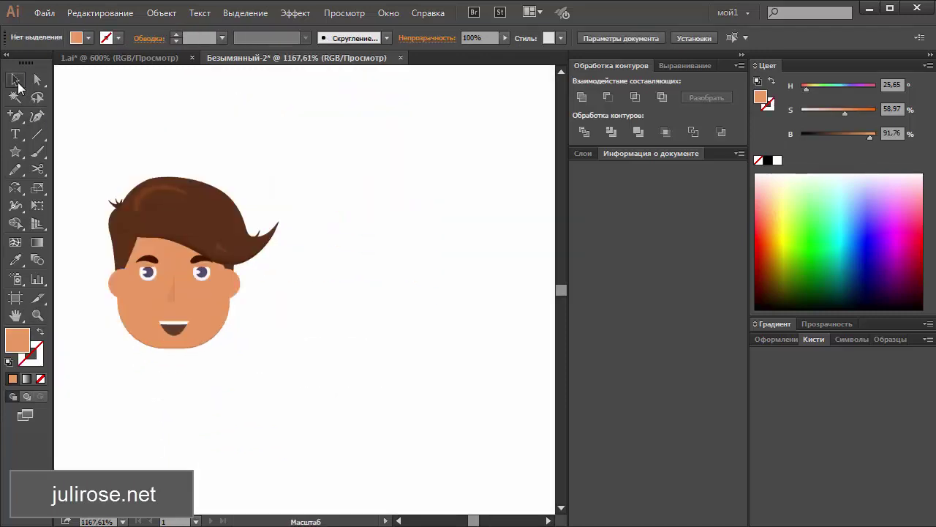
drag(199, 294, 339, 312)
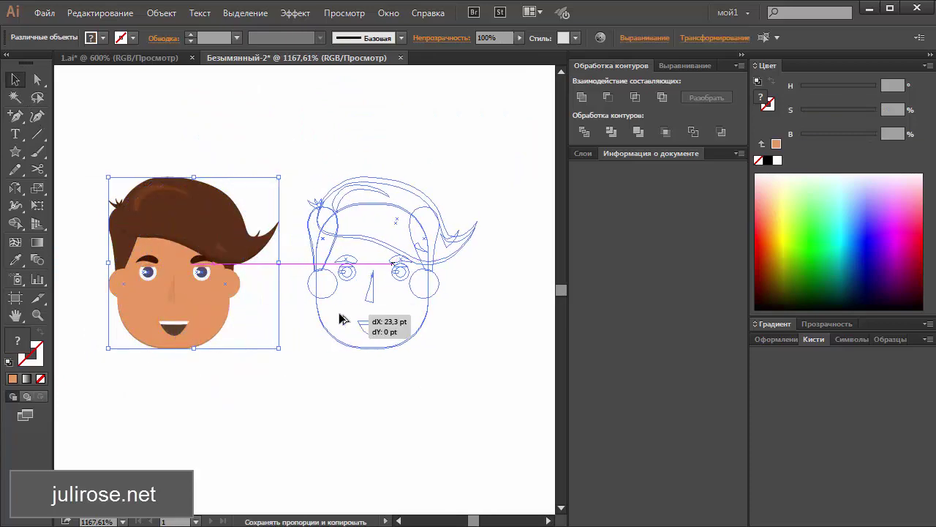
click(547, 521)
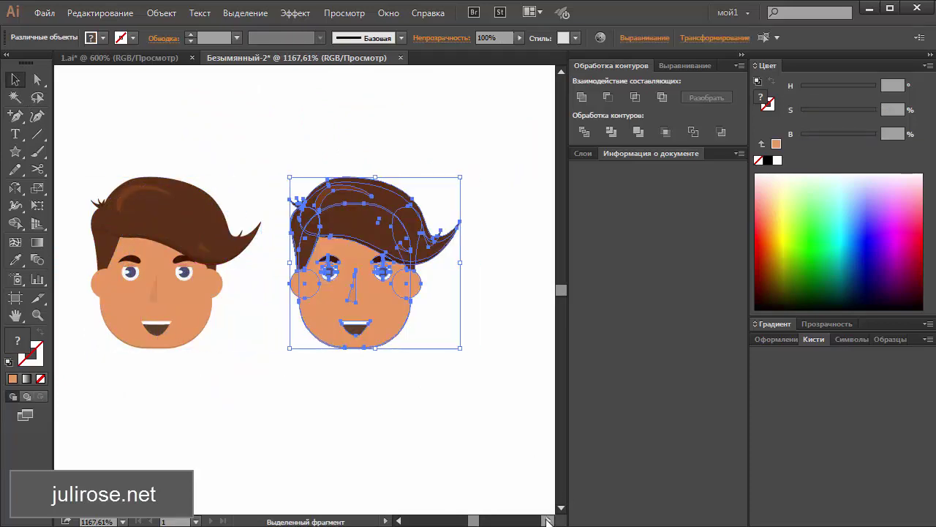
click(512, 352)
key(z)
drag(429, 184, 249, 368)
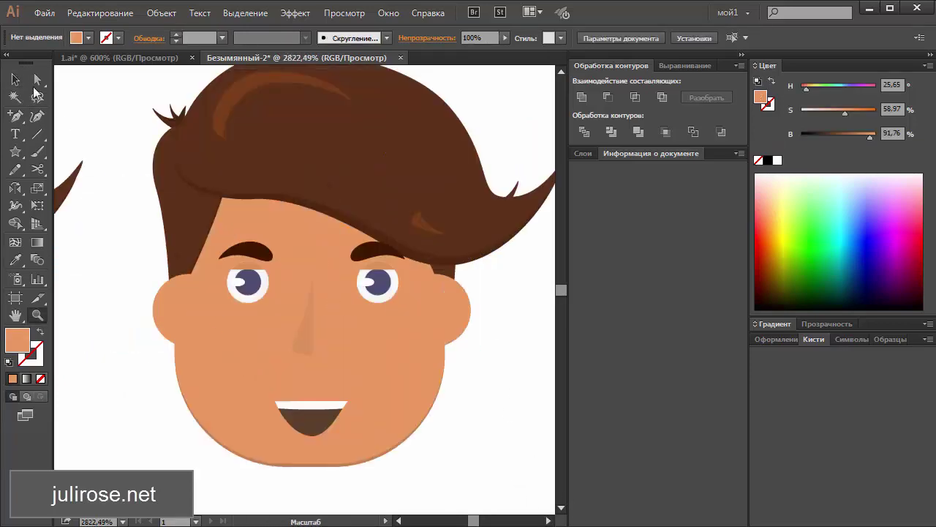
Reflect the copy's left eyebrow horizontally and tilt it slightly
key(v)
click(245, 252)
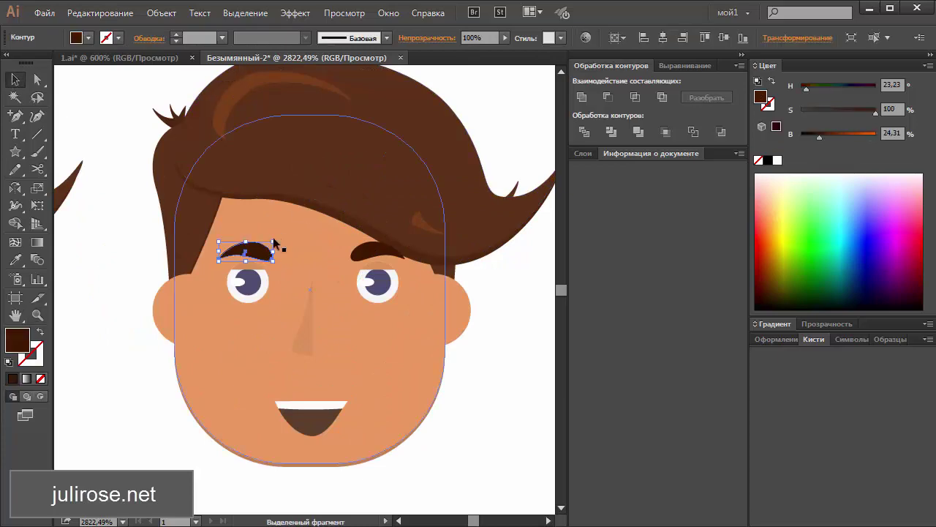
right_click(267, 252)
mouse_move(330, 443)
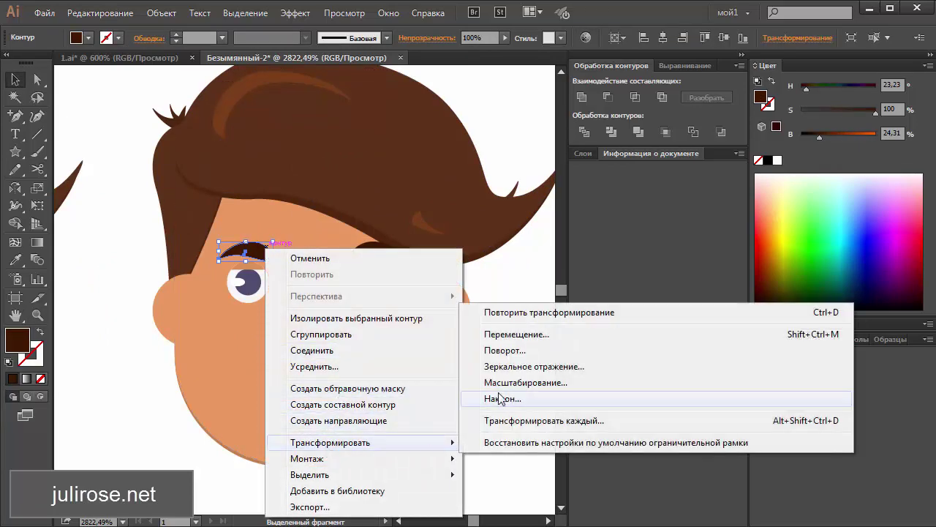
click(498, 366)
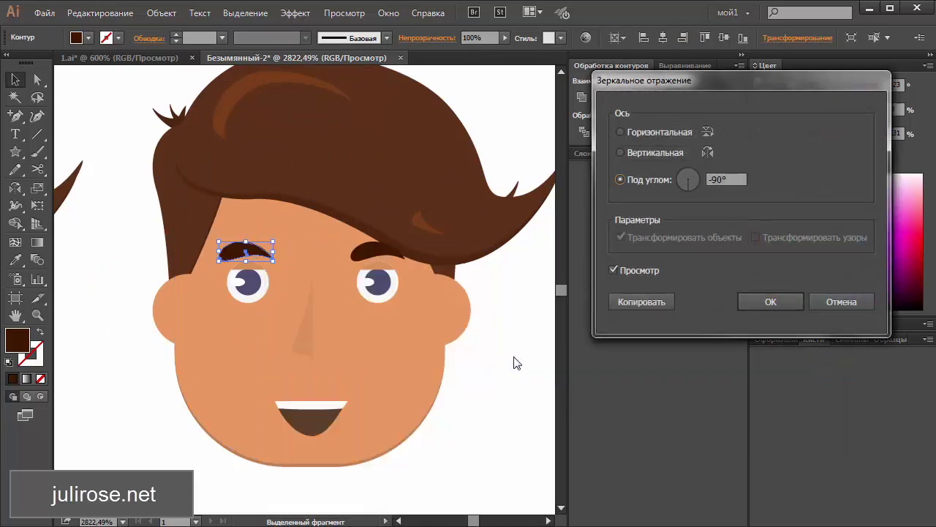
click(627, 136)
click(759, 308)
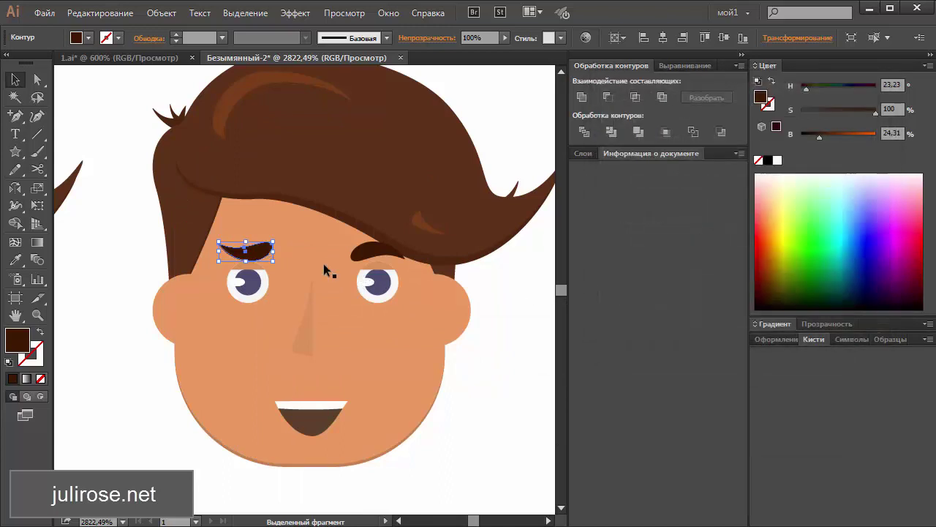
mouse_move(277, 236)
mouse_down()
mouse_move(377, 267)
mouse_move(377, 252)
mouse_move(276, 254)
mouse_up()
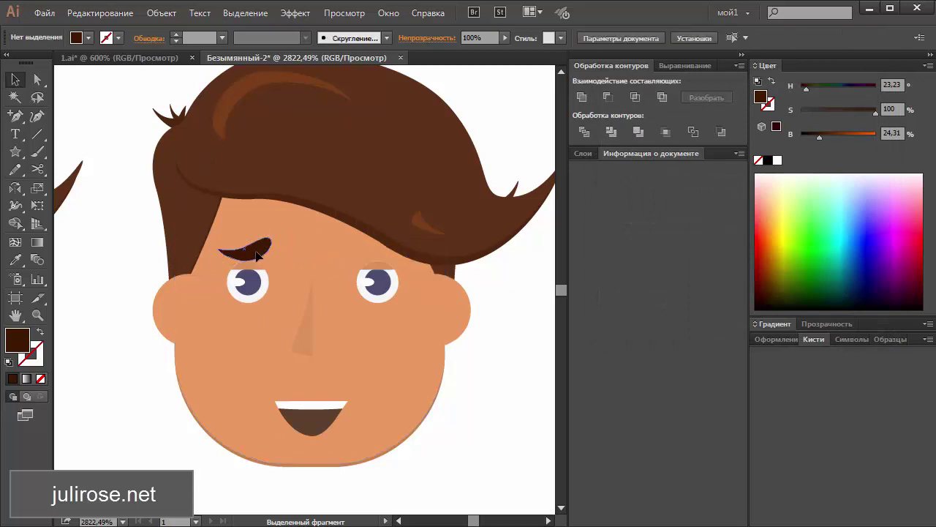
Mirror a copy of the eyebrow around the nose onto the right eye
key(o)
click(312, 279)
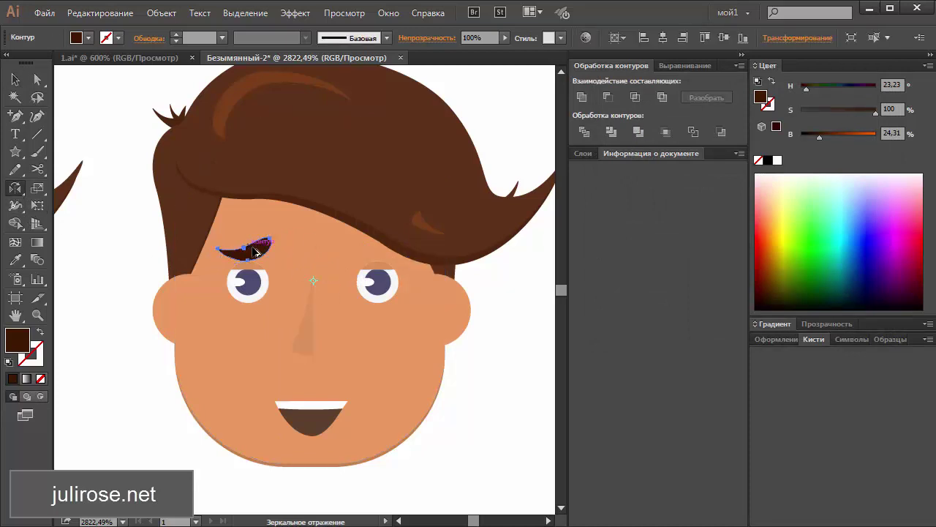
drag(292, 263, 386, 256)
click(16, 79)
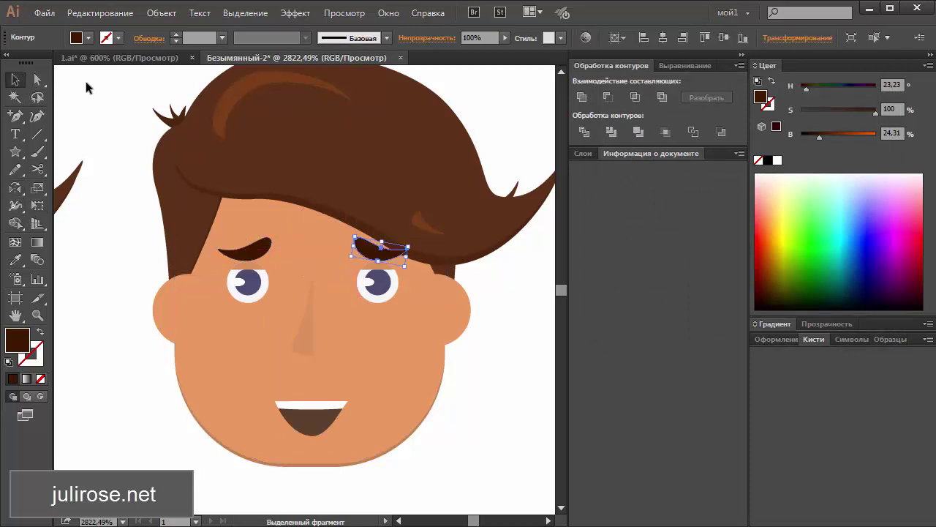
click(316, 414)
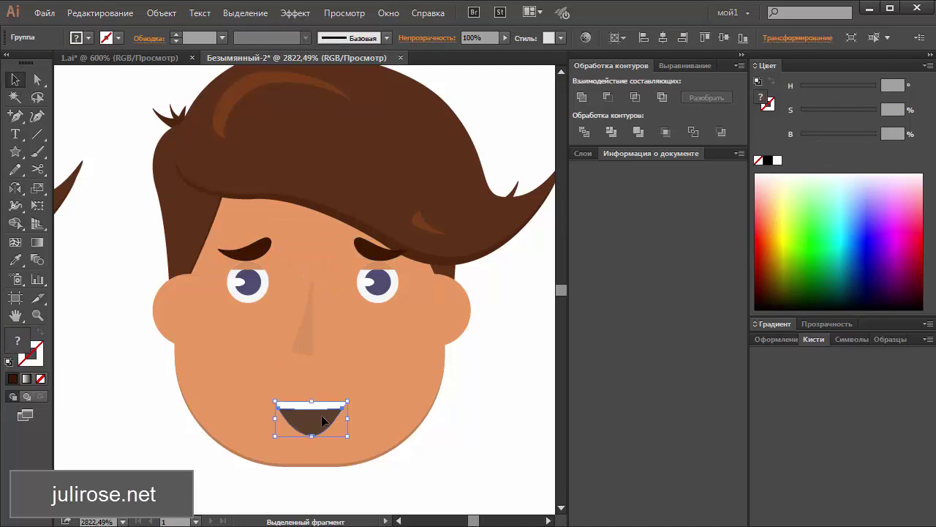
Apply an Arch warp to the mouth with 61% bend and -62% horizontal distortion
click(296, 13)
mouse_move(325, 96)
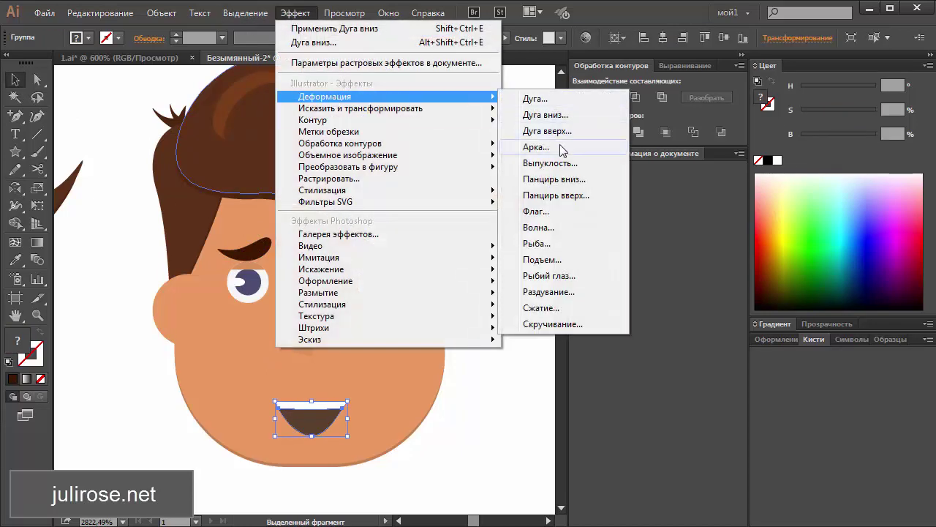
click(558, 147)
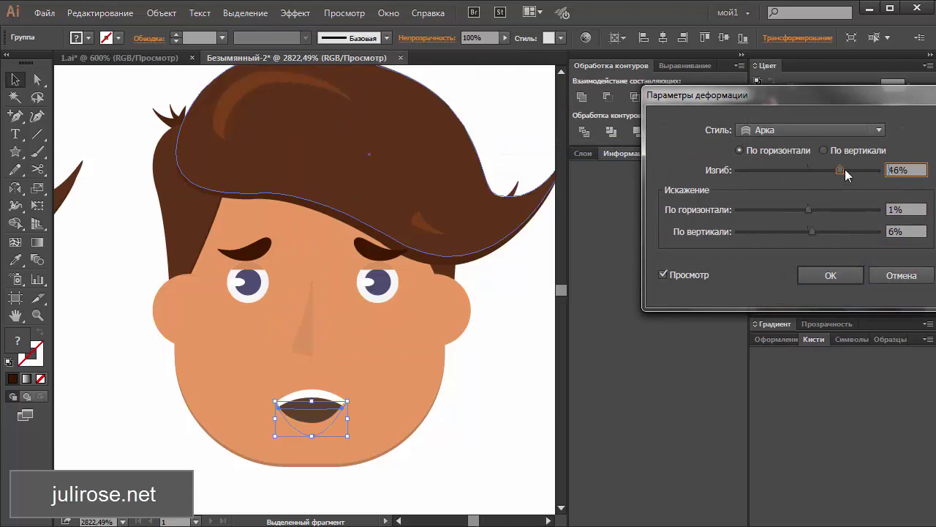
mouse_move(873, 173)
mouse_down()
mouse_move(829, 171)
mouse_move(850, 170)
mouse_up()
drag(807, 211, 776, 212)
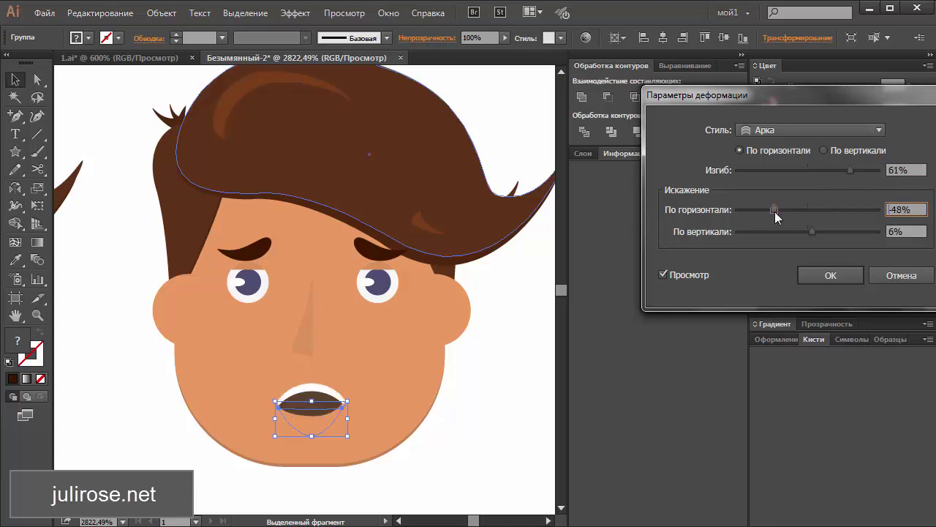
drag(848, 209, 768, 216)
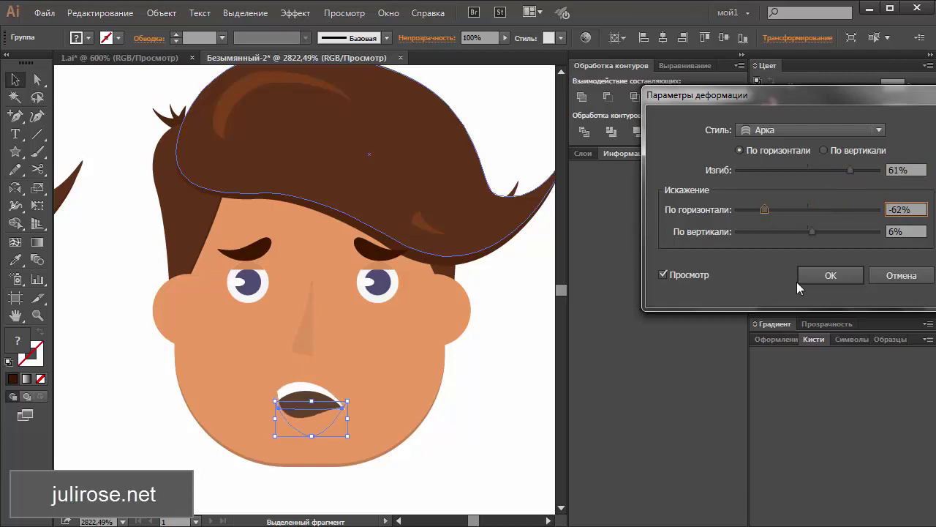
click(798, 282)
Expand the warped mouth's appearance into plain paths
click(162, 13)
click(210, 185)
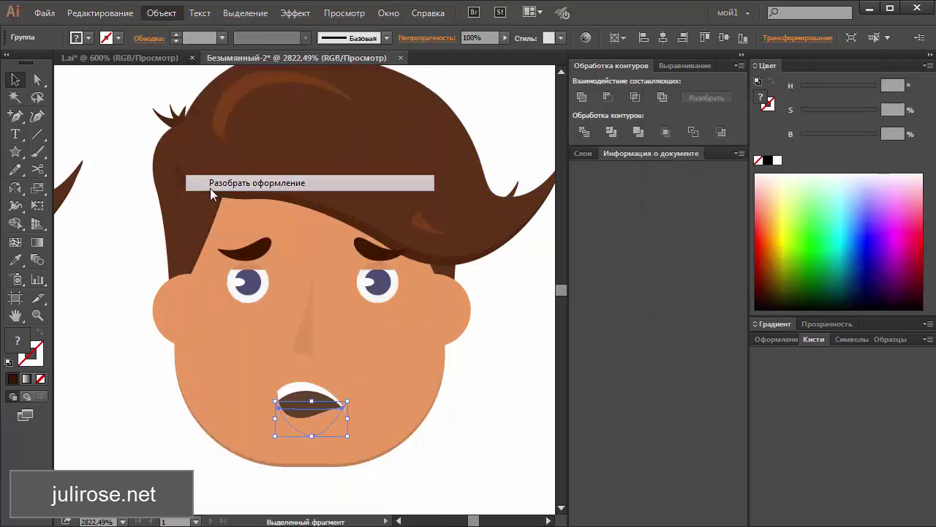
click(457, 429)
Alt-drag a copy of the worried face to its right and zoom in on it
key(ctrl+minus)
key(ctrl+minus)
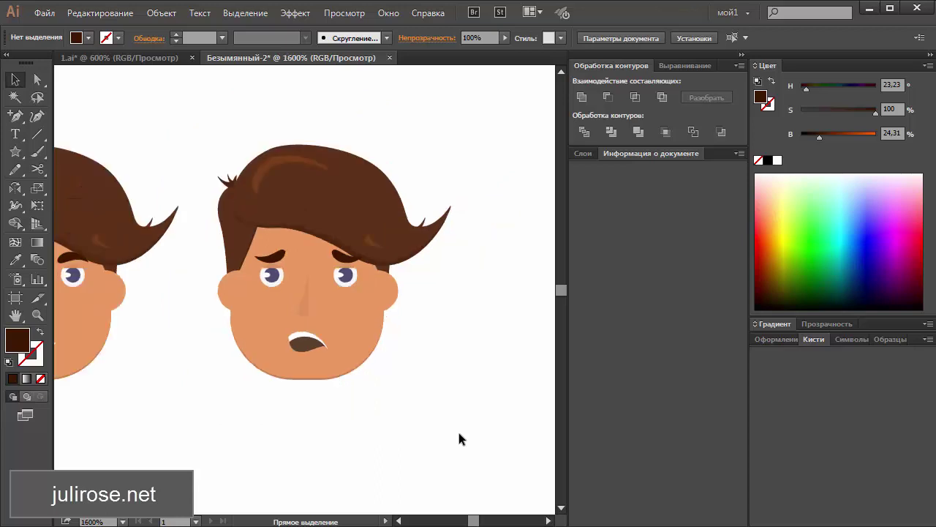
key(ctrl+minus)
key(ctrl+minus)
drag(385, 208, 258, 348)
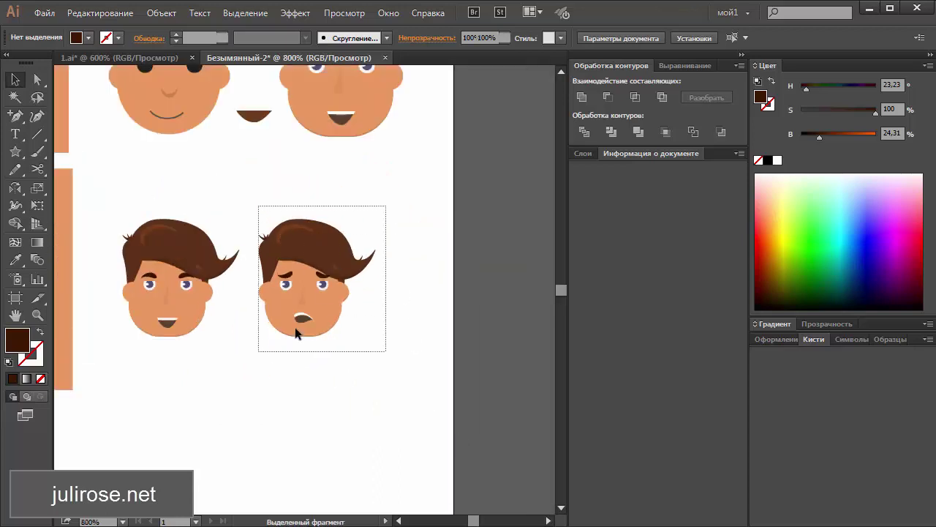
mouse_move(306, 320)
mouse_down()
mouse_move(291, 332)
mouse_move(414, 325)
mouse_up()
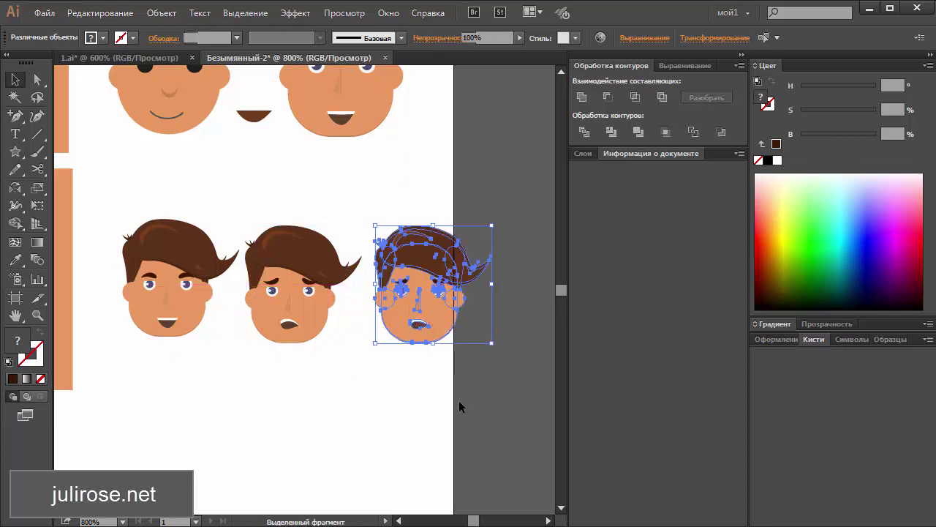
click(458, 400)
key(z)
drag(250, 207, 392, 363)
Rotate the copy's eyebrows about 21° into an inward angry slant
click(15, 79)
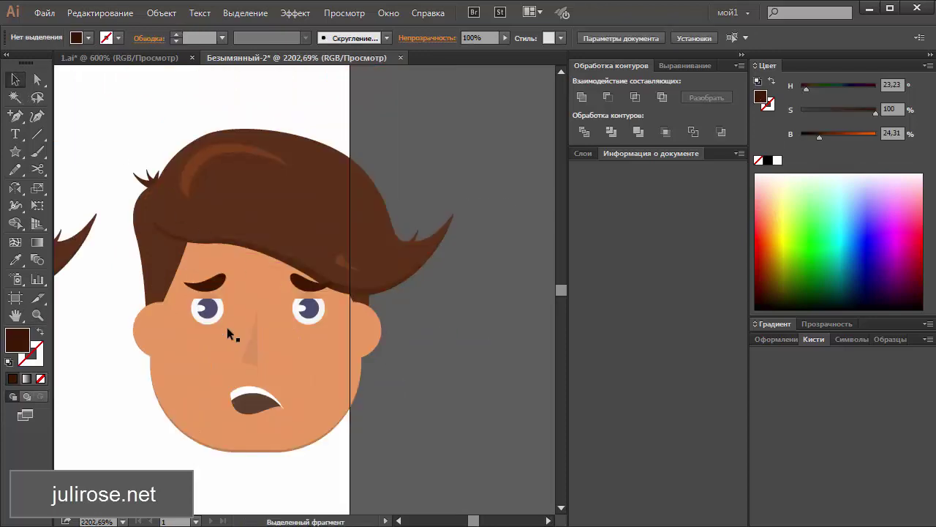
click(261, 411)
click(212, 281)
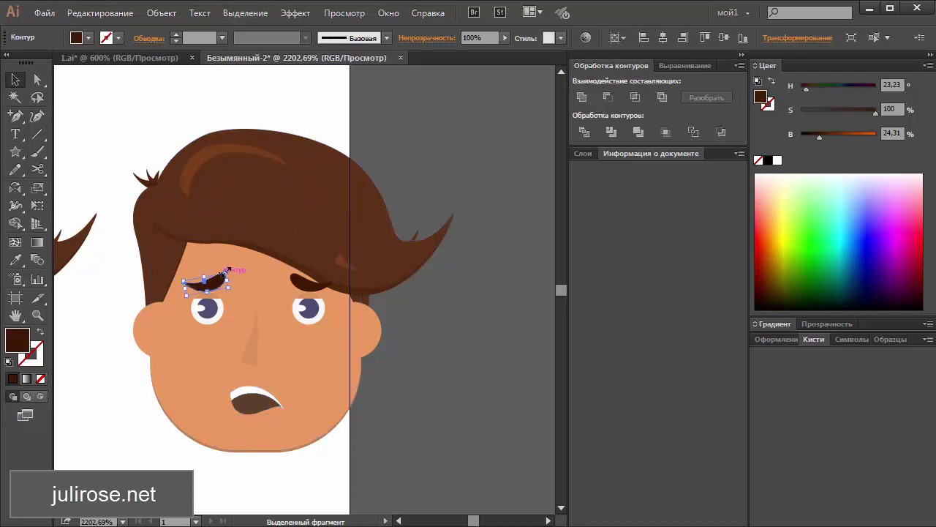
click(304, 288)
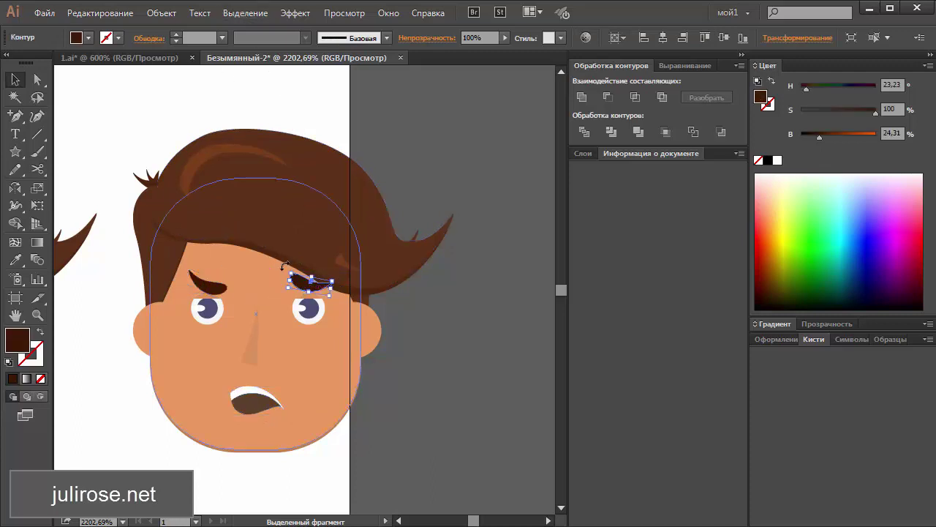
drag(287, 272, 277, 285)
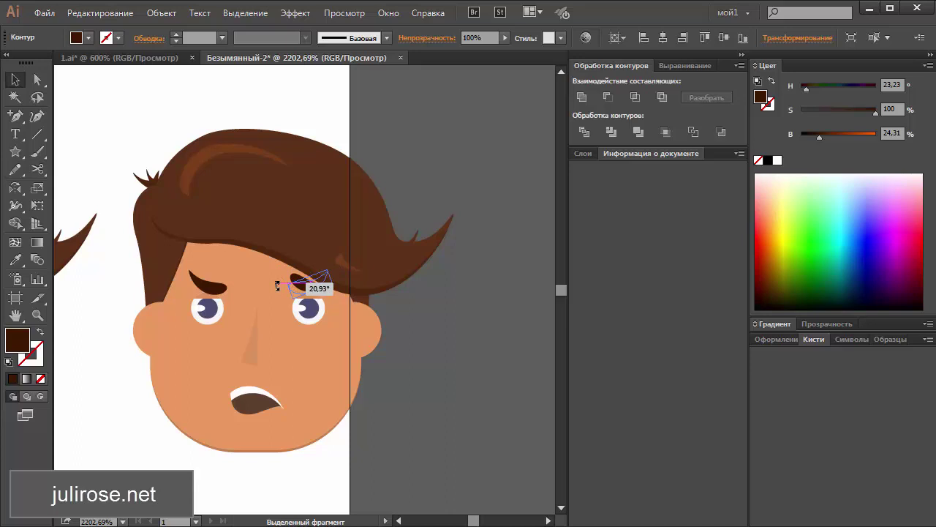
click(436, 360)
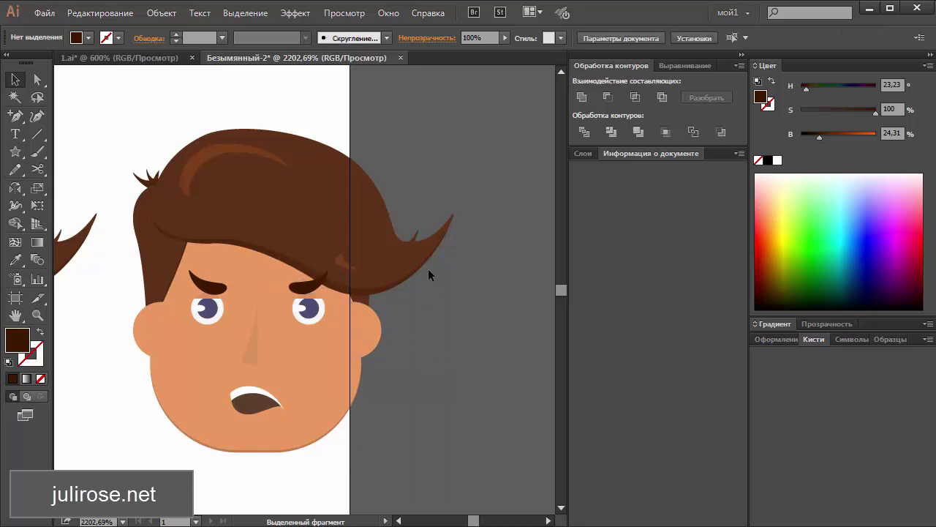
click(247, 399)
Apply an Arc warp to the mouth with 75% bend and 77% horizontal distortion
click(291, 14)
mouse_move(325, 96)
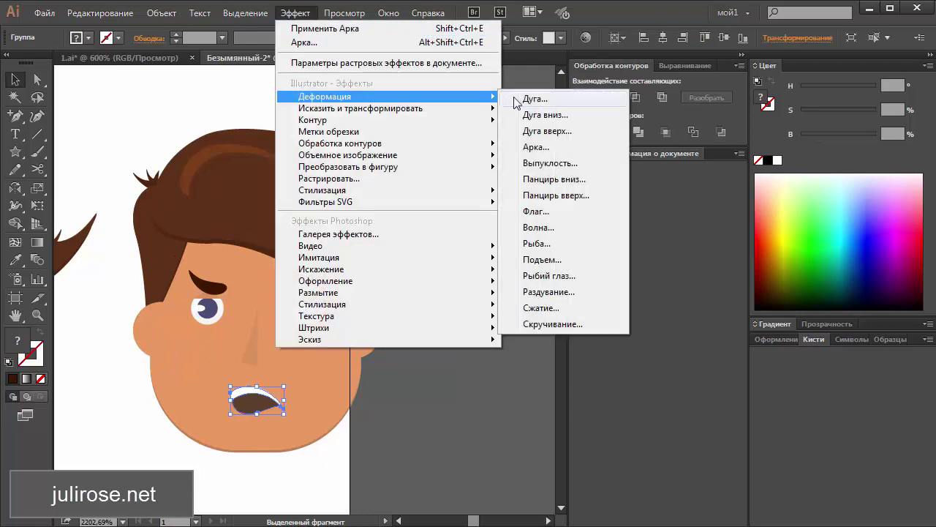
click(535, 99)
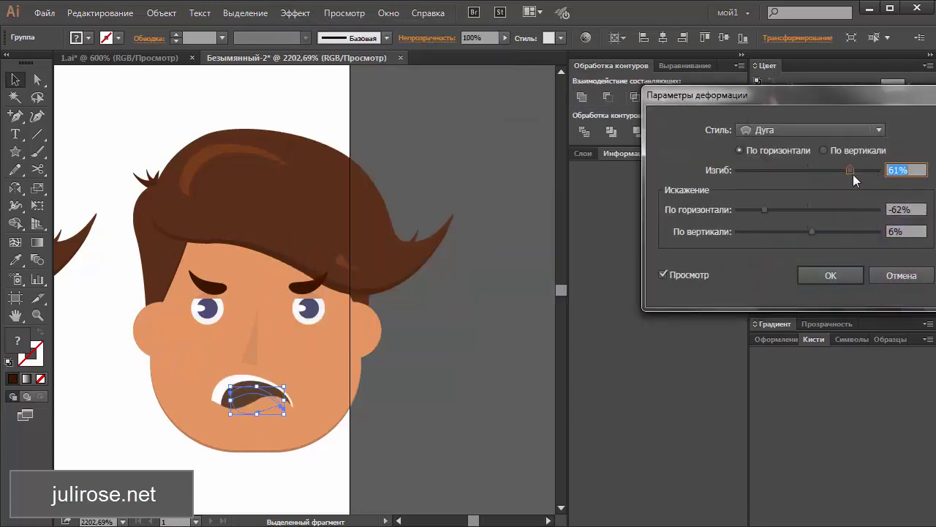
drag(853, 174, 862, 174)
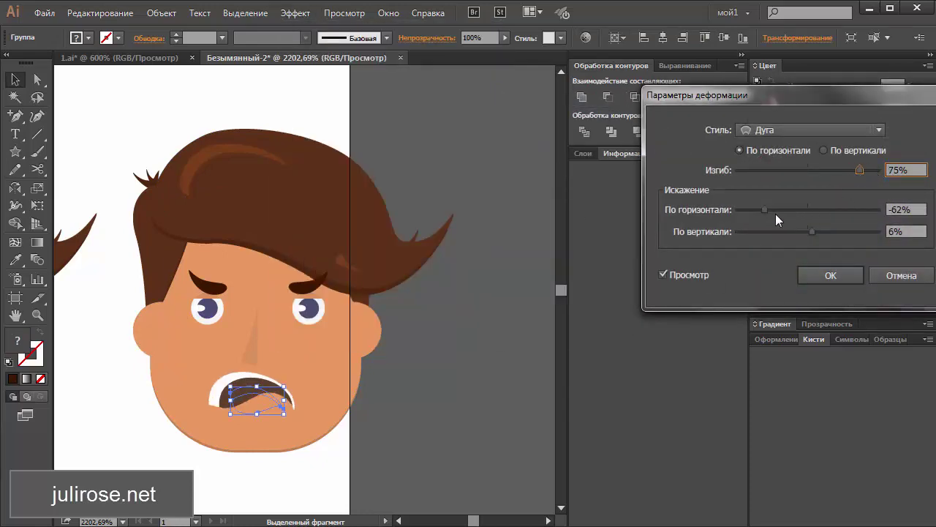
mouse_move(809, 208)
mouse_down()
mouse_move(826, 207)
mouse_move(764, 210)
mouse_move(862, 211)
mouse_up()
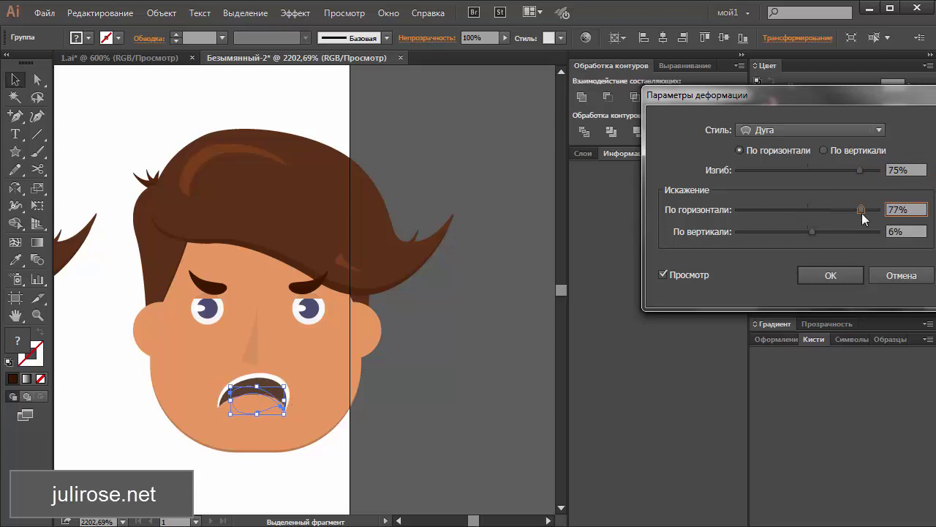
click(830, 277)
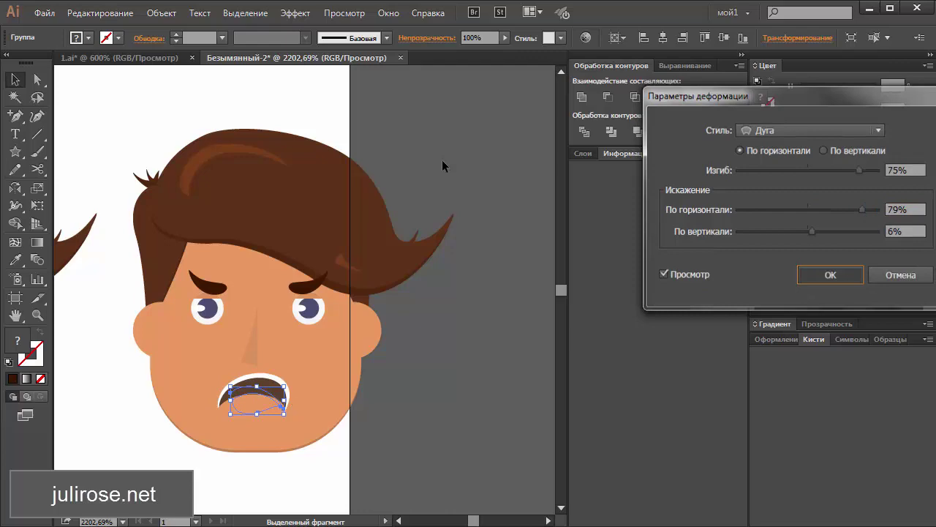
Expand the mouth's appearance, shrink it, and reposition it on the face
click(161, 14)
click(234, 182)
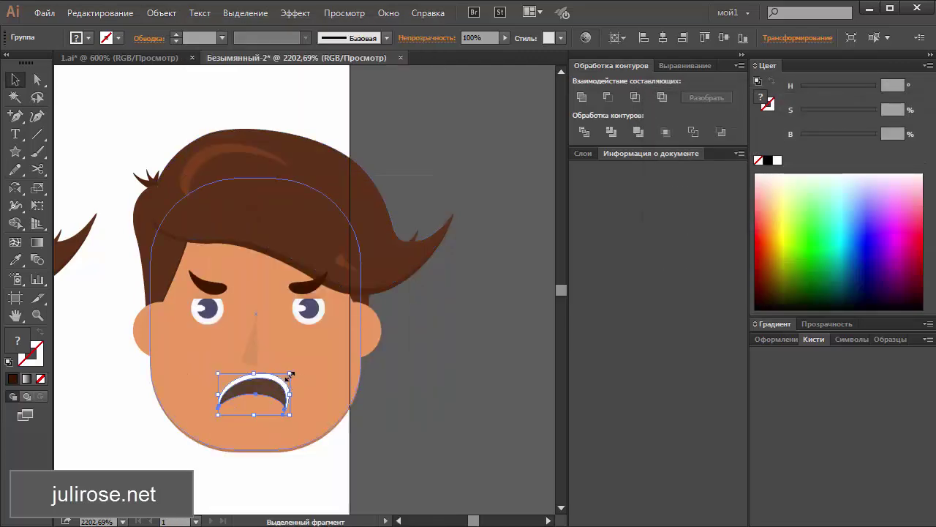
drag(282, 376, 279, 411)
click(397, 444)
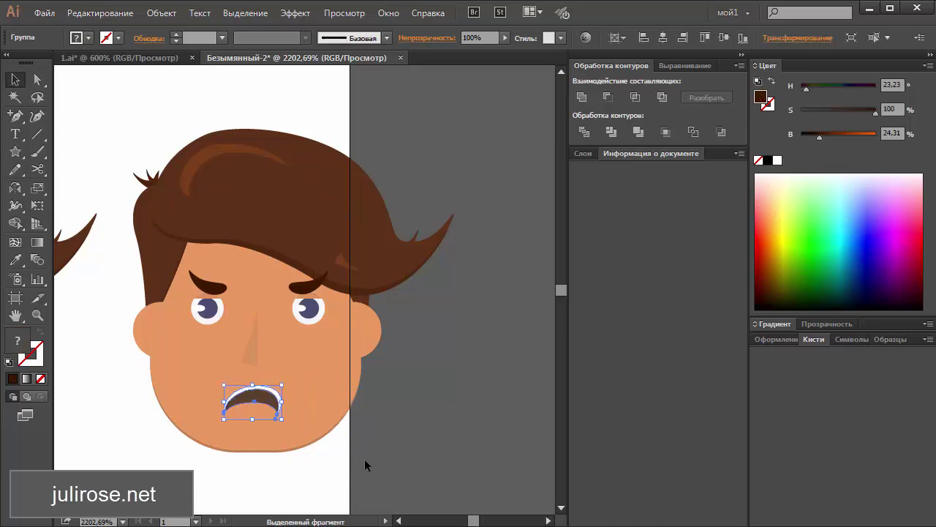
click(364, 458)
key(z)
drag(418, 235, 97, 447)
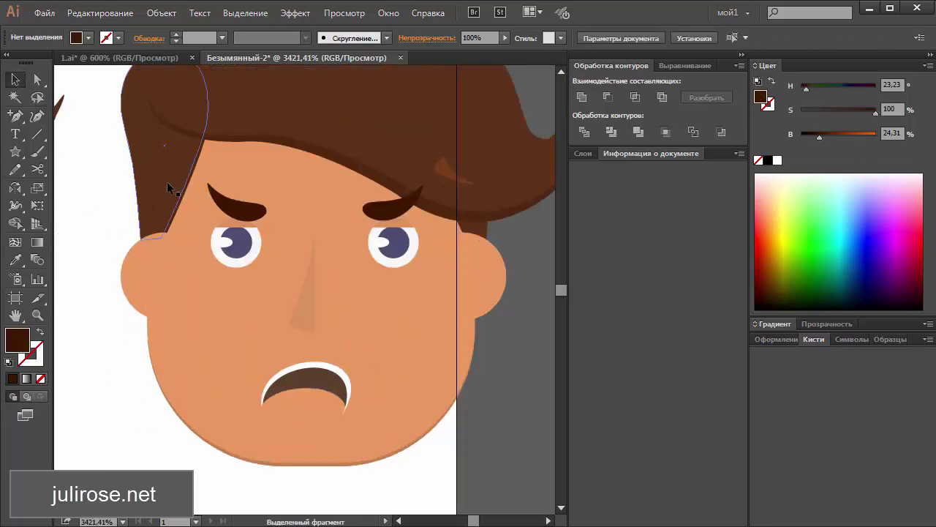
Zoom into the left eye and rotate its eyelid about 30° clockwise
drag(173, 185, 292, 270)
key(v)
scroll(251, 211, down, 10)
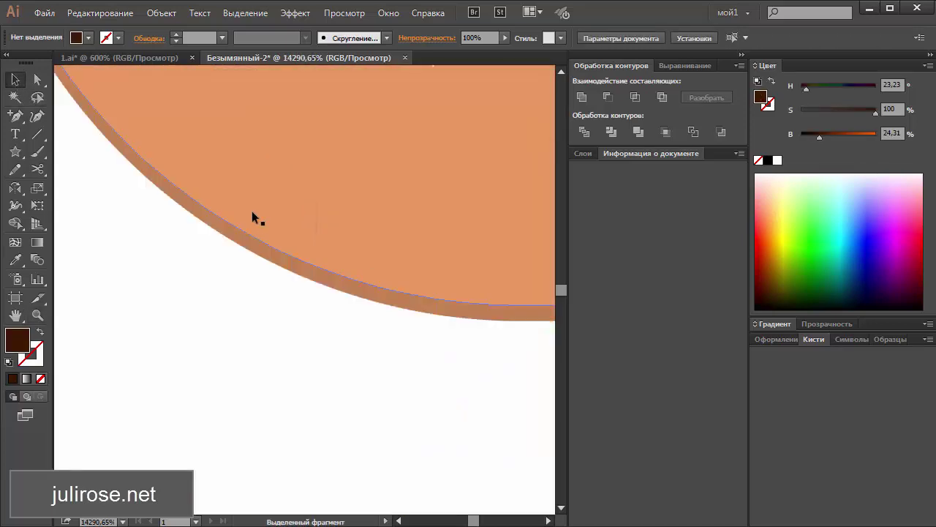
scroll(275, 234, up, 2)
scroll(275, 233, up, 10)
scroll(279, 240, down, 3)
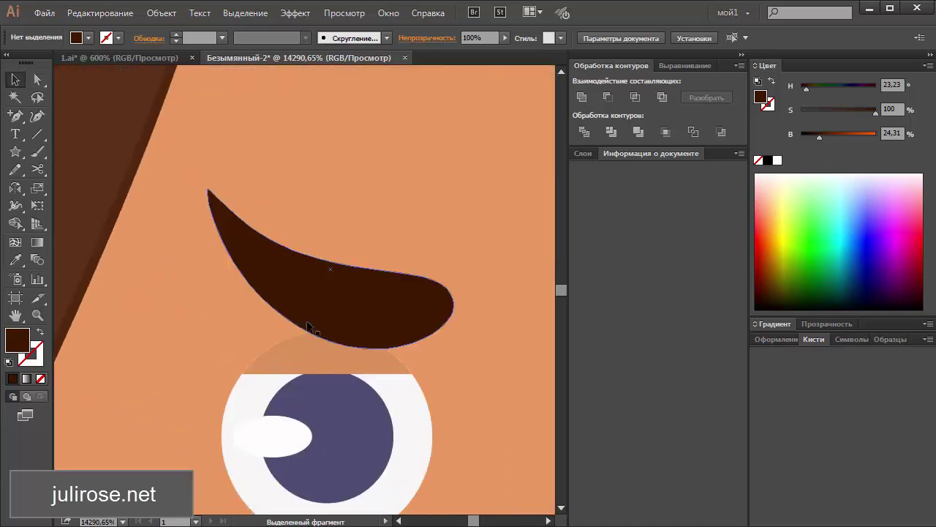
click(382, 307)
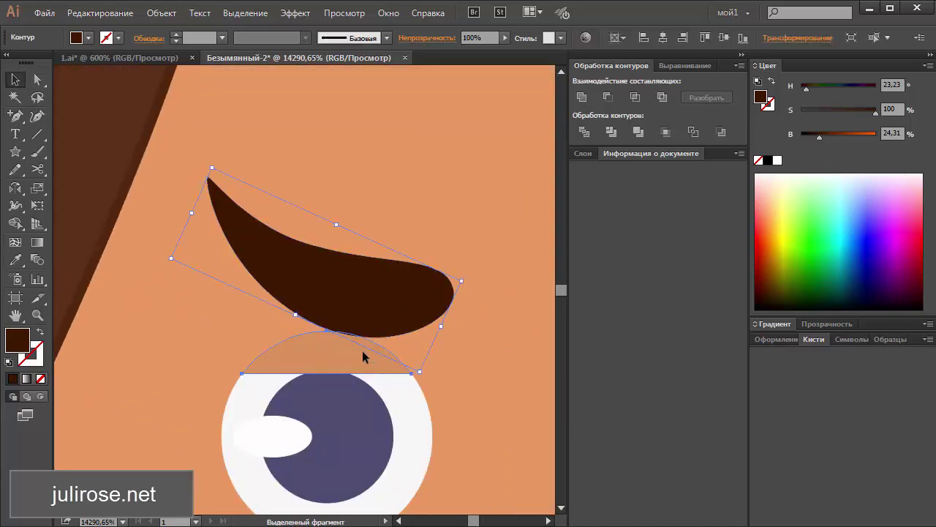
click(362, 350)
scroll(362, 350, down, 2)
scroll(368, 351, down, 2)
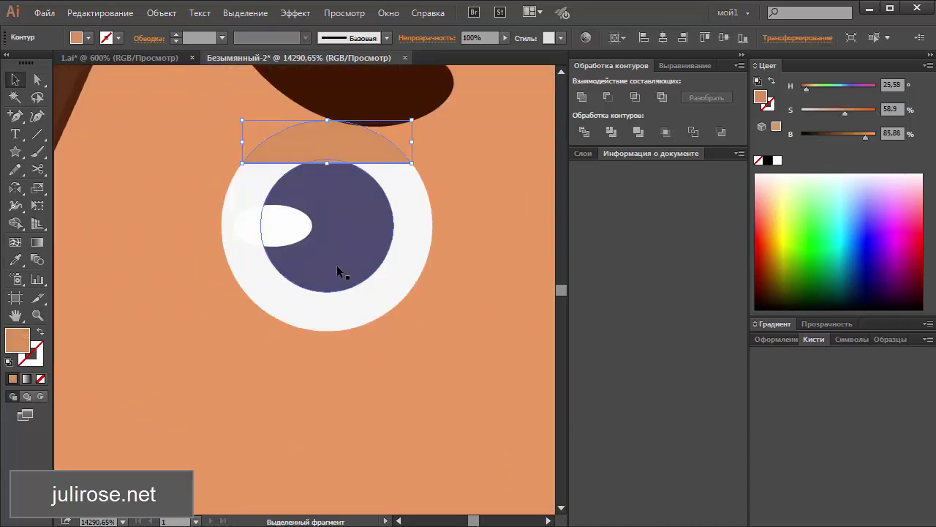
click(16, 190)
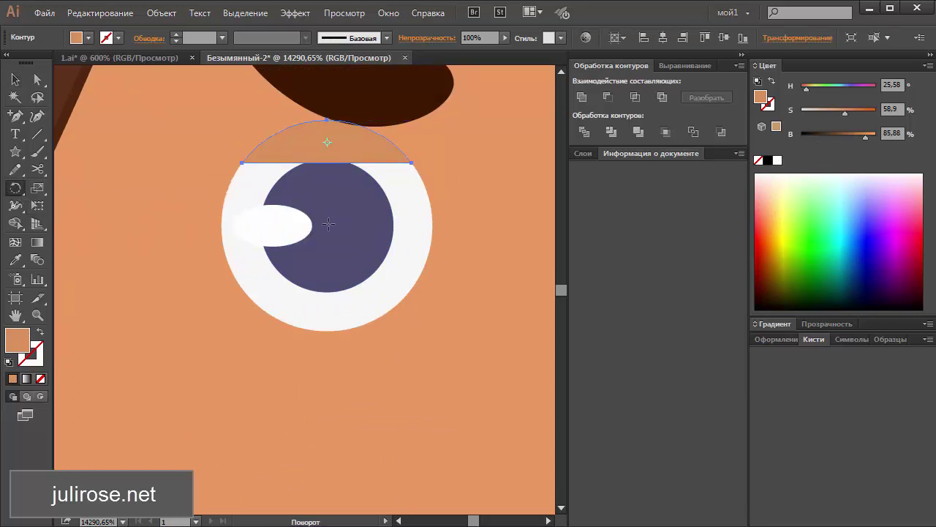
drag(348, 155, 381, 175)
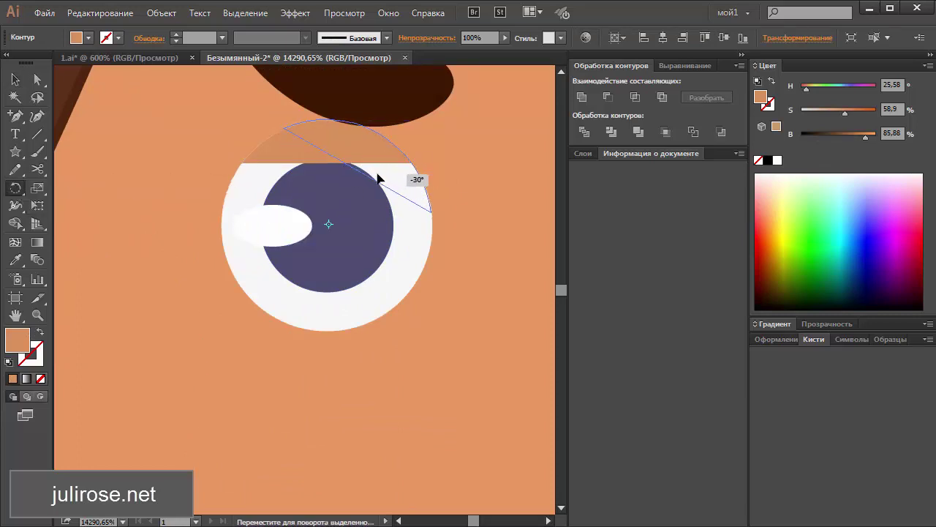
Move the eyelid's top-left and right anchor points onto the eye edge
key(a)
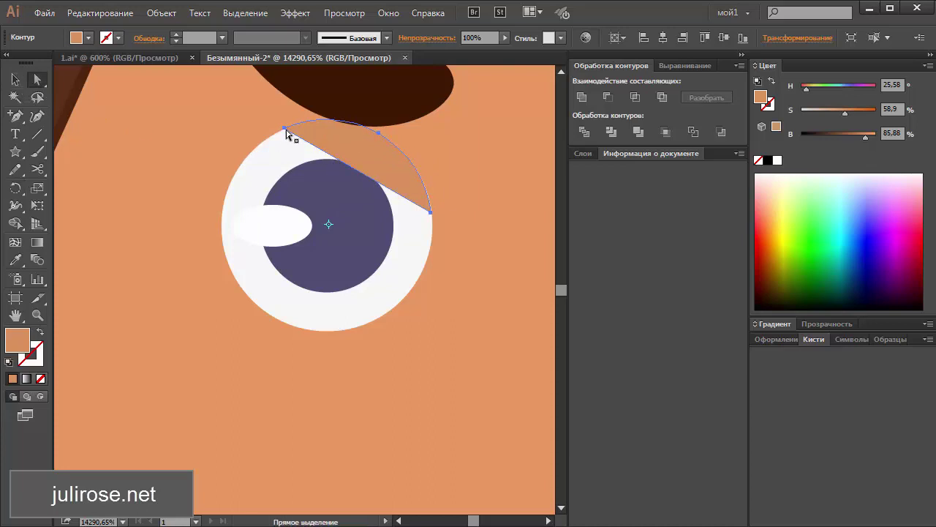
mouse_move(285, 130)
mouse_down()
mouse_move(254, 150)
mouse_move(304, 111)
mouse_up()
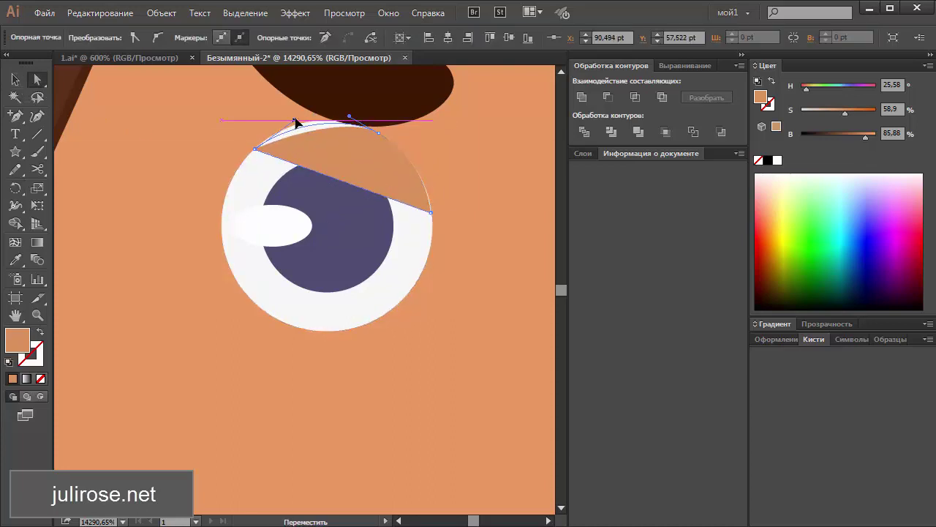
drag(431, 213, 432, 217)
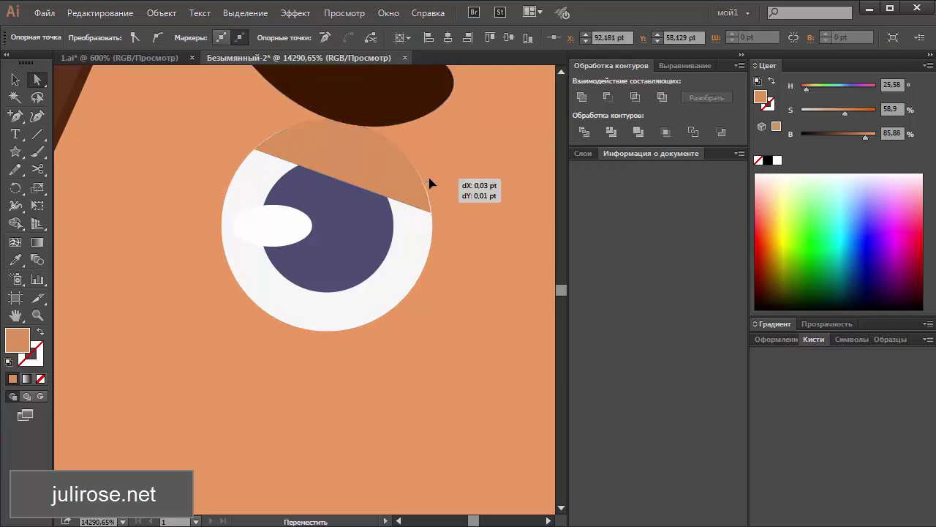
click(434, 226)
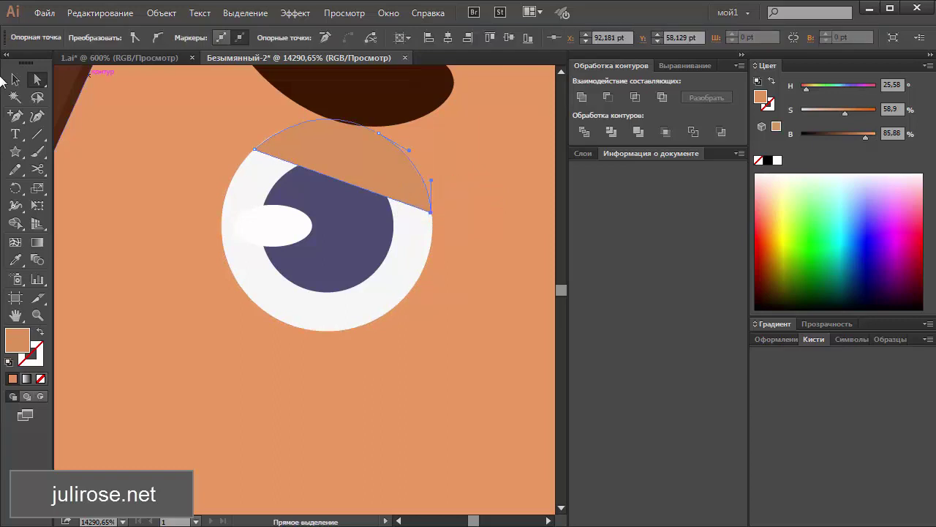
click(15, 79)
click(123, 157)
key(ctrl+0)
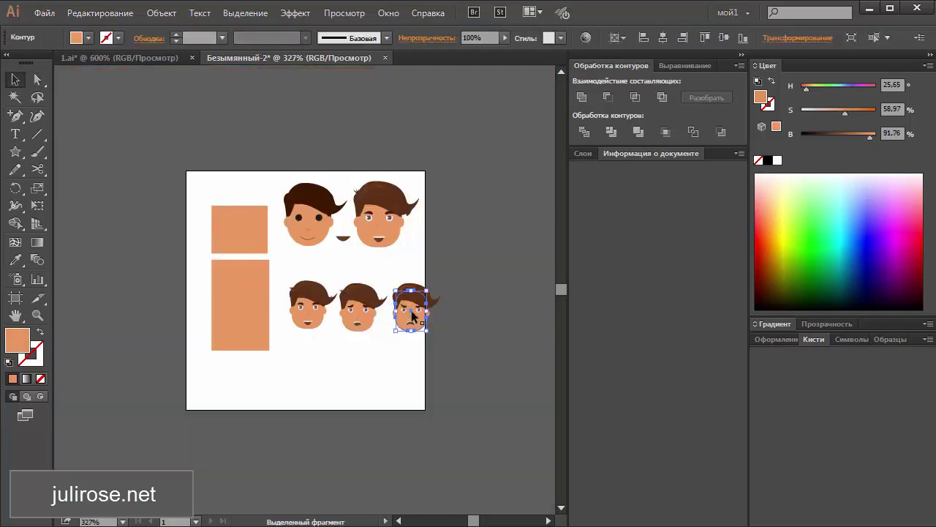
Zoom in on the lower-right face and delete its old mouth
key(z)
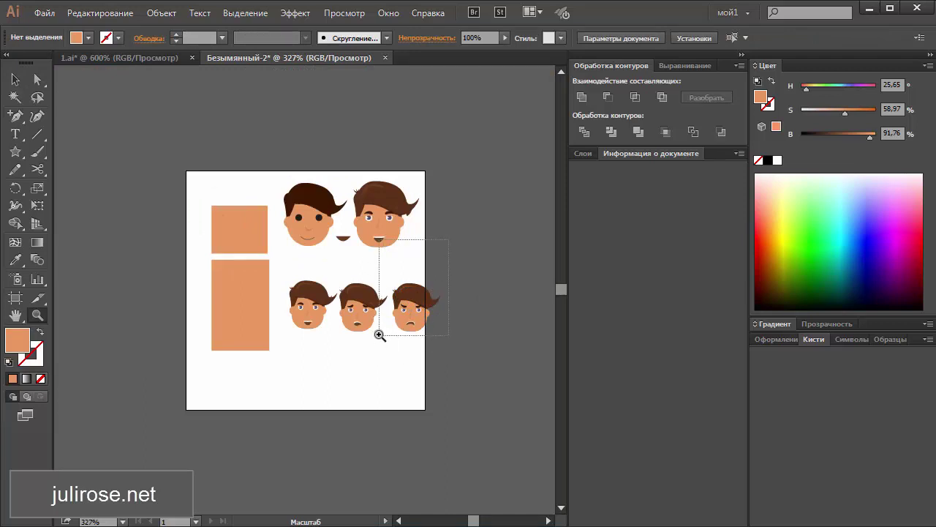
drag(446, 252, 378, 331)
key(v)
scroll(319, 220, down, 3)
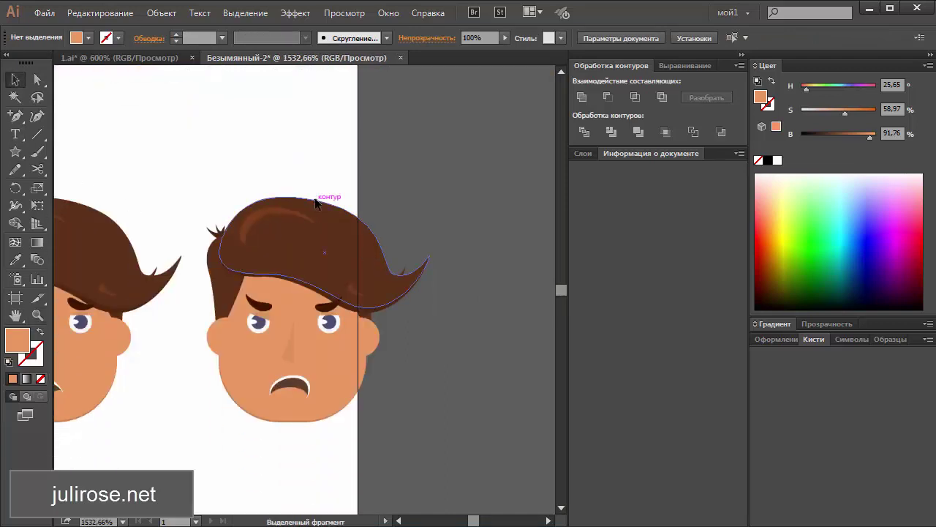
click(300, 349)
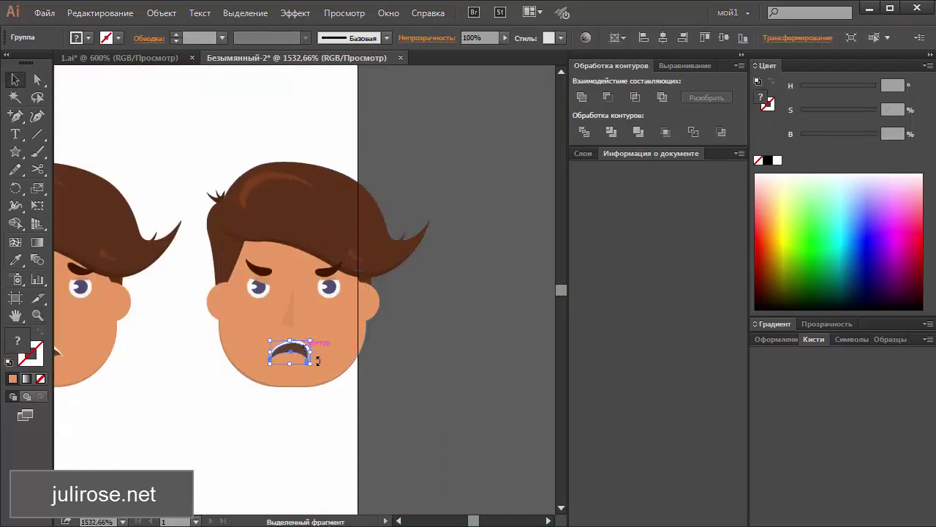
key(Delete)
Alt-drag a dark mouth copy onto the last face and bring it to front
key(ctrl+minus)
key(ctrl+minus)
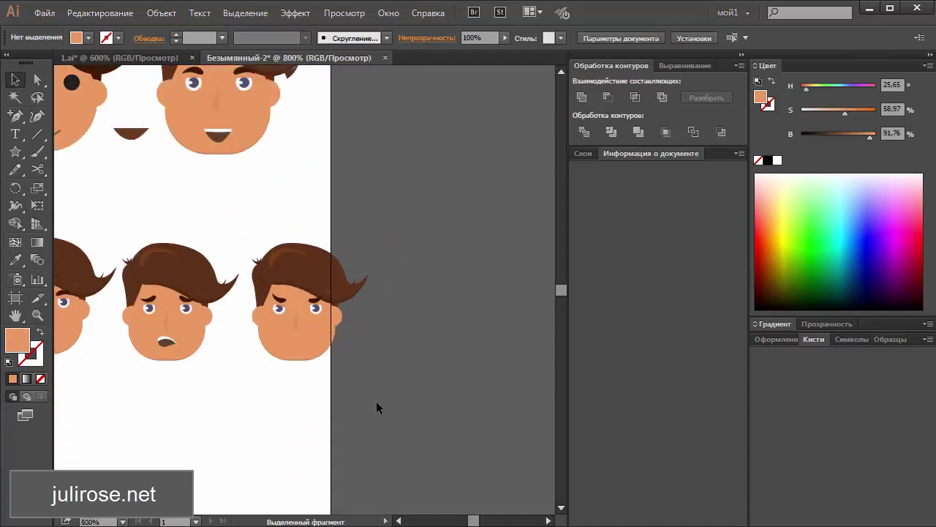
key(ctrl+minus)
key(ctrl+plus)
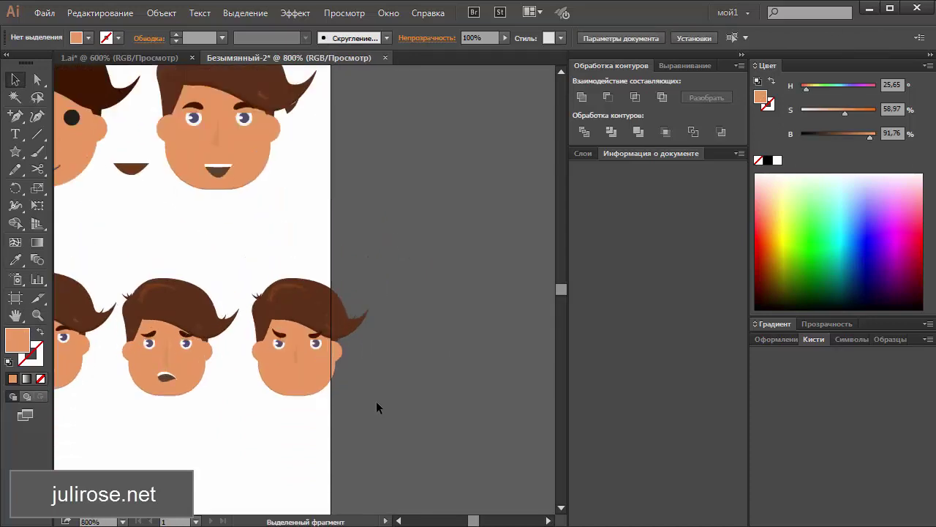
drag(131, 175, 297, 386)
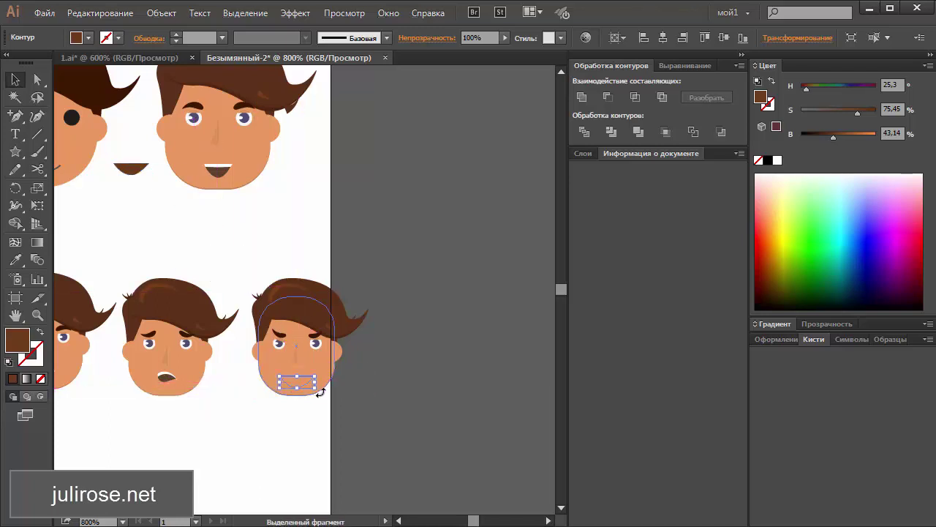
key(ctrl+shift+bracketright)
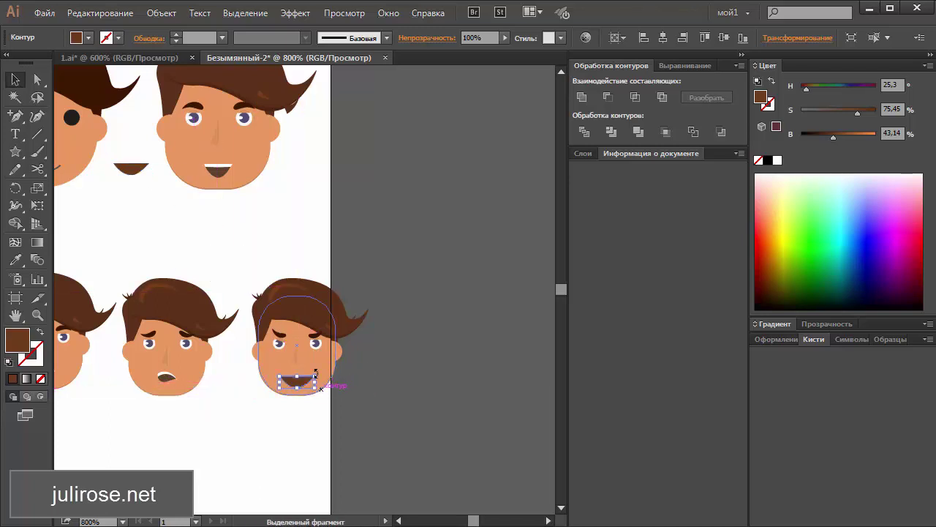
Flip the mouth upside down into a frown and zoom in on the last face
drag(320, 386, 316, 363)
click(358, 436)
key(z)
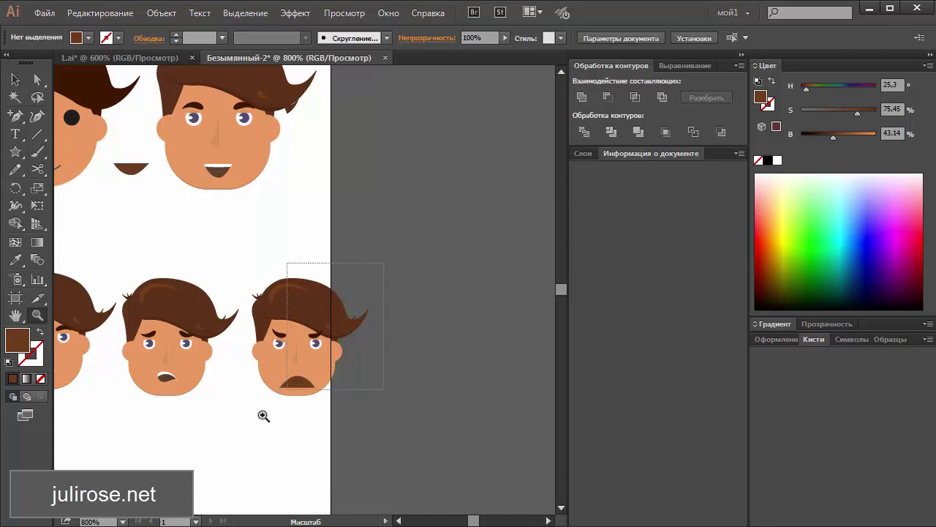
drag(264, 416, 259, 418)
click(15, 79)
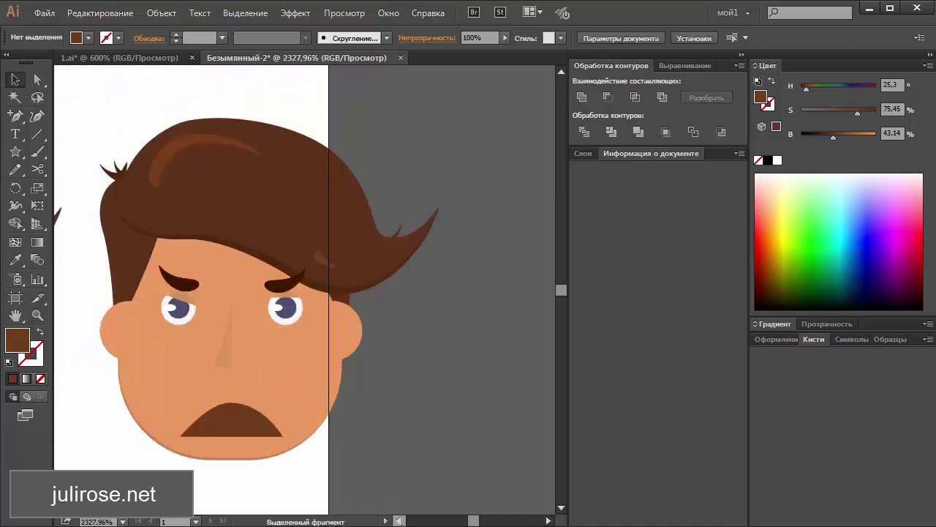
drag(339, 512, 392, 477)
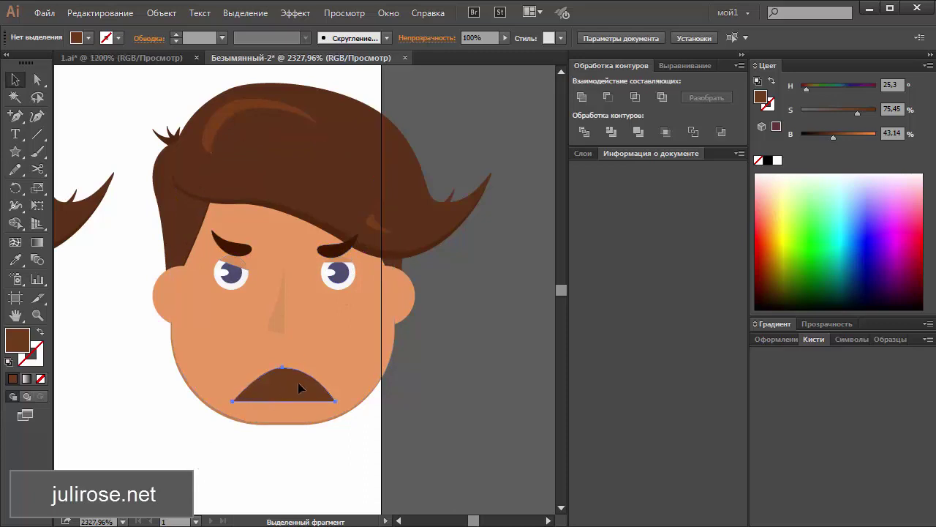
Cut a thin frown curve from a mouth copy, position it, then delete the curved mouth
drag(297, 382, 299, 398)
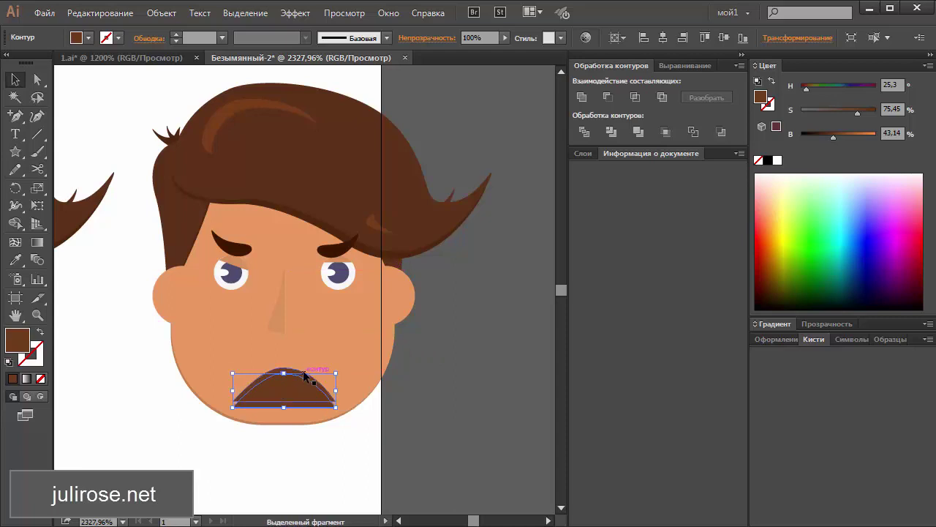
click(608, 98)
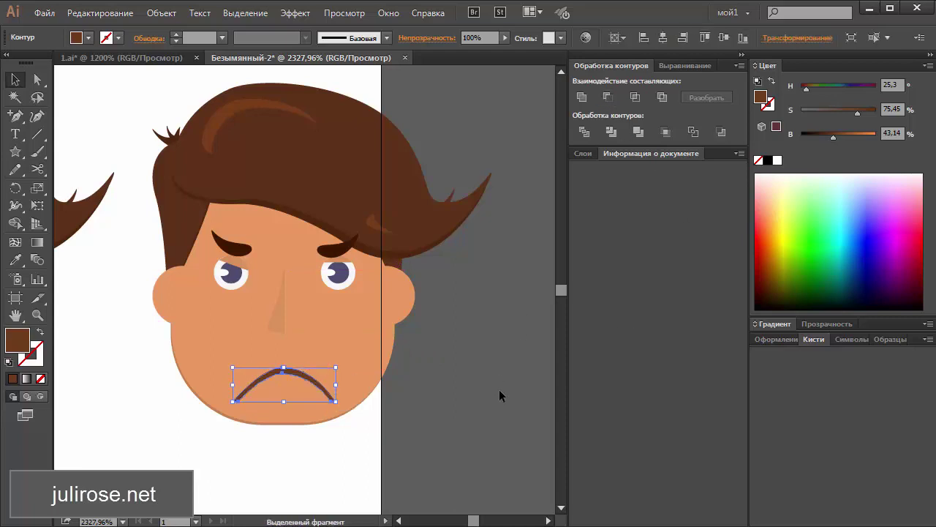
click(501, 393)
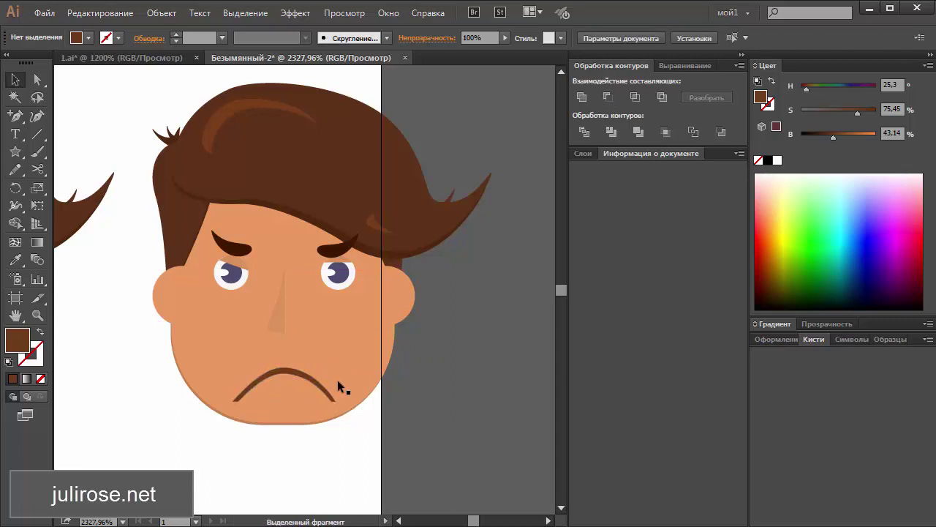
drag(311, 373, 284, 377)
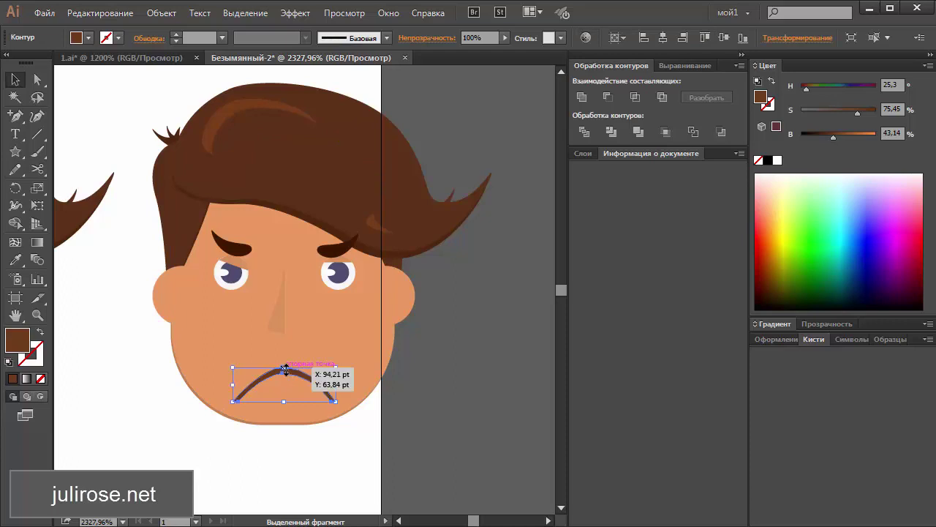
click(436, 416)
drag(325, 388, 329, 387)
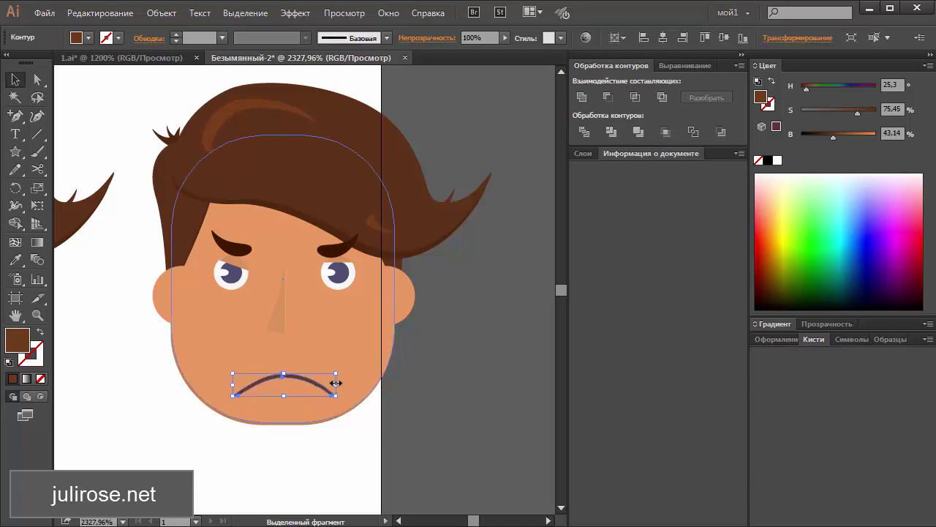
click(453, 411)
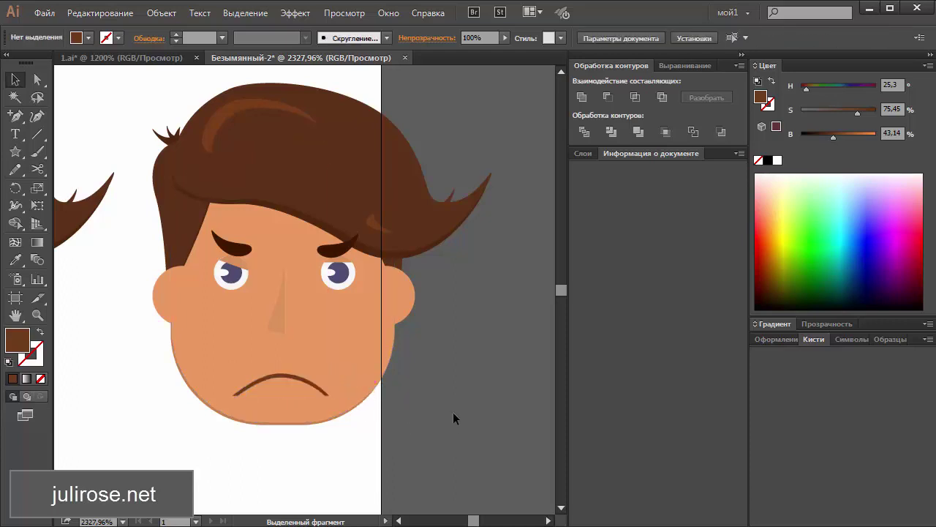
click(305, 379)
key(Delete)
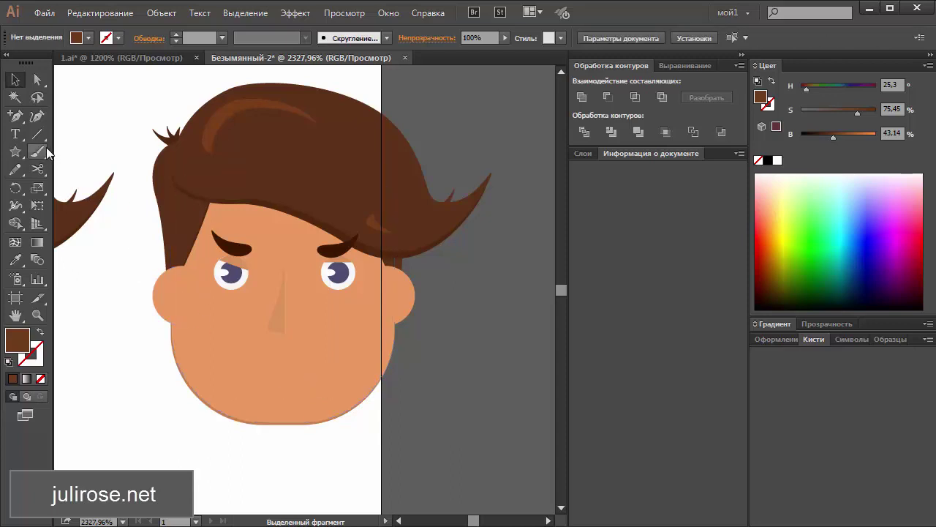
Draw a straight horizontal mouth line with a brown 0.5 pt stroke
click(36, 134)
drag(248, 381, 317, 381)
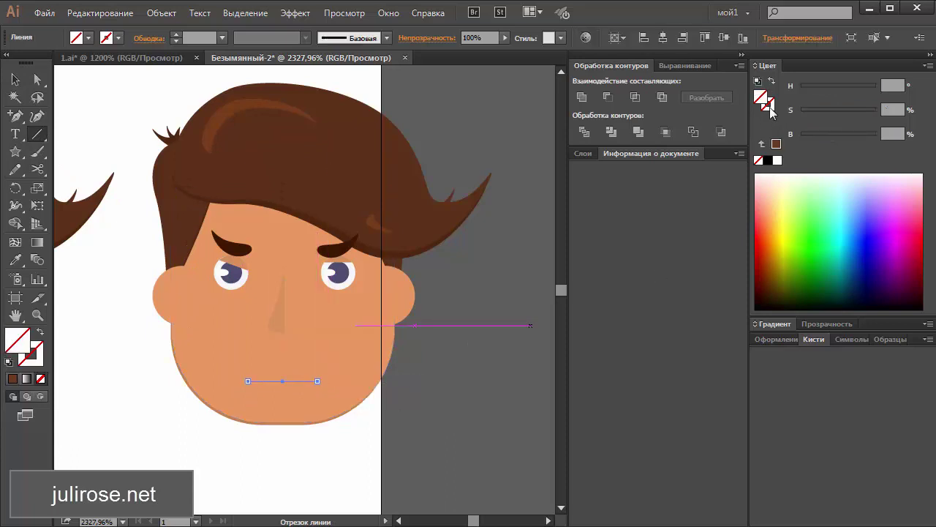
click(777, 144)
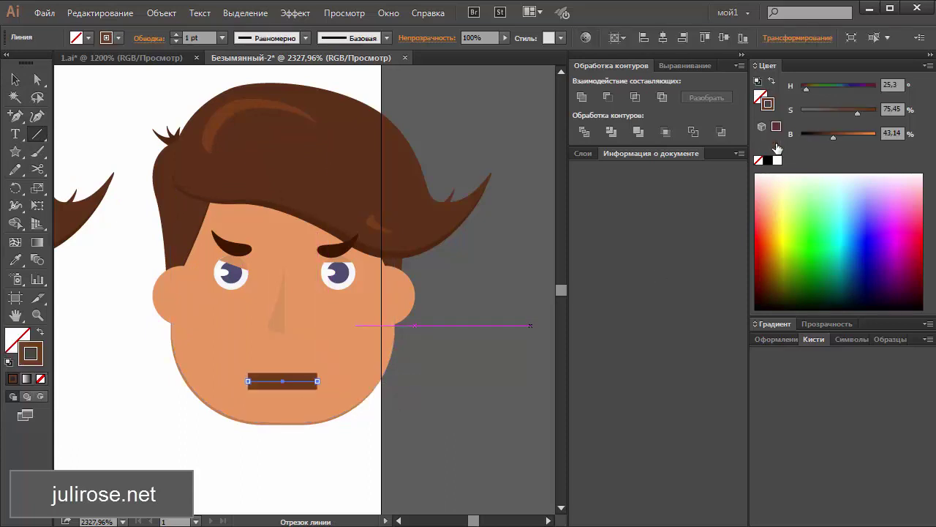
click(221, 37)
click(242, 82)
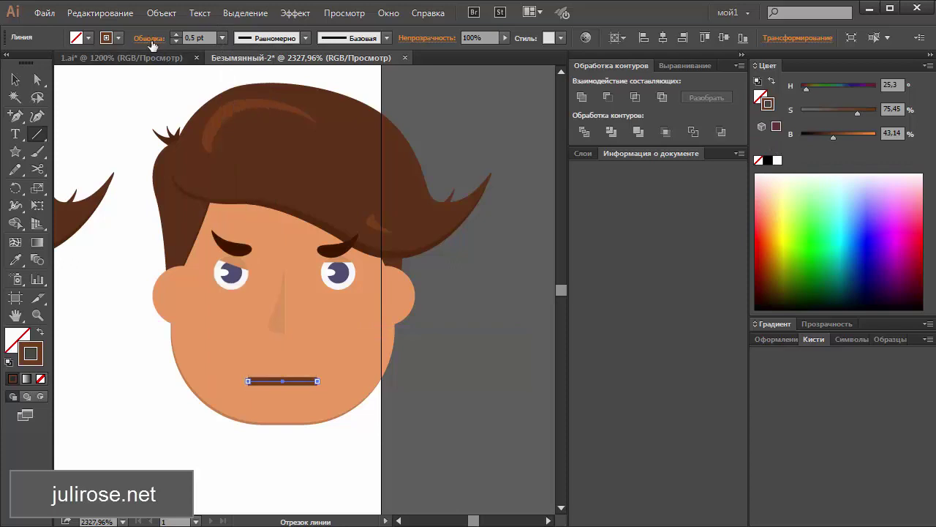
click(150, 40)
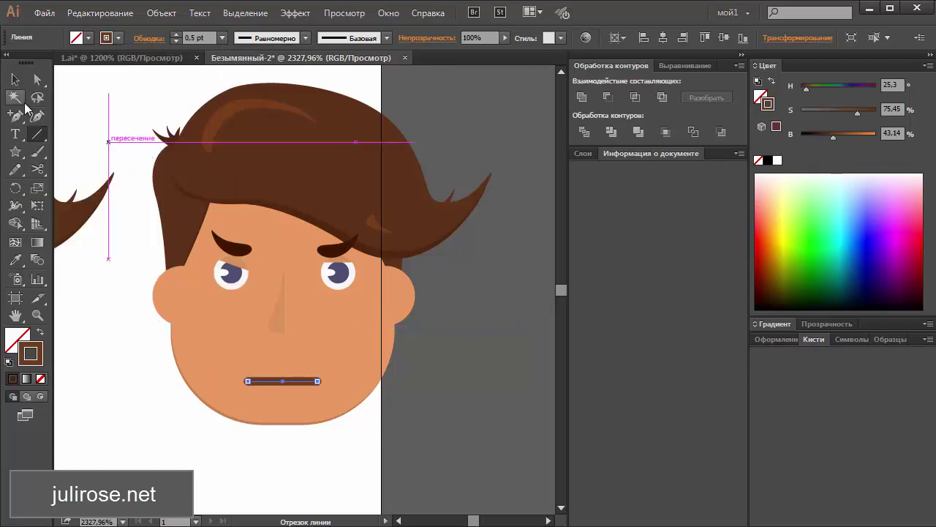
click(15, 79)
click(110, 182)
Delete both eyebrows and place a slanted dark-brown ellipse brow over the left eye
click(243, 246)
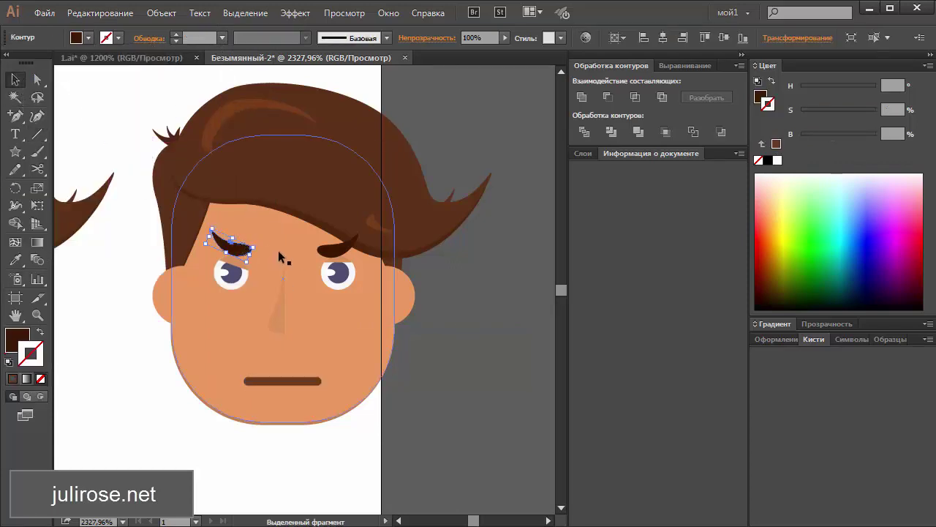
key(Delete)
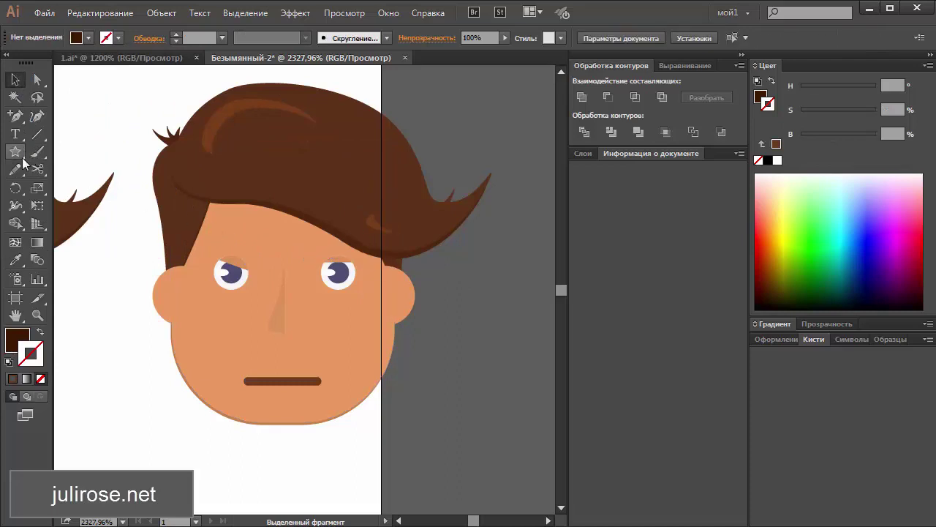
drag(15, 151, 58, 188)
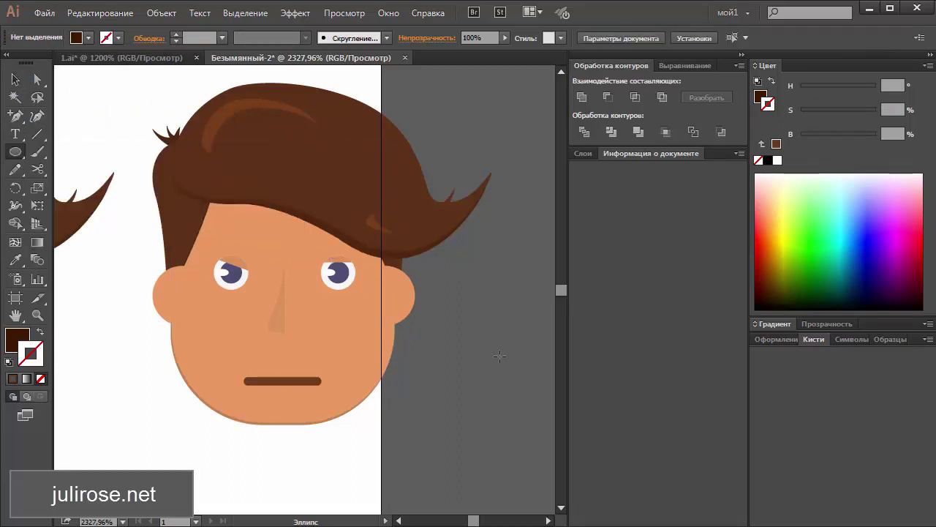
drag(502, 354, 428, 374)
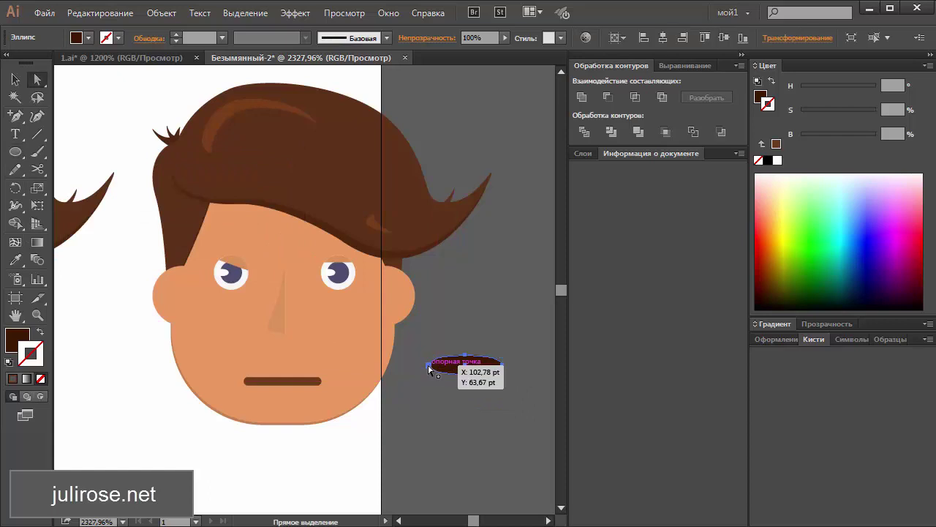
key(a)
key(v)
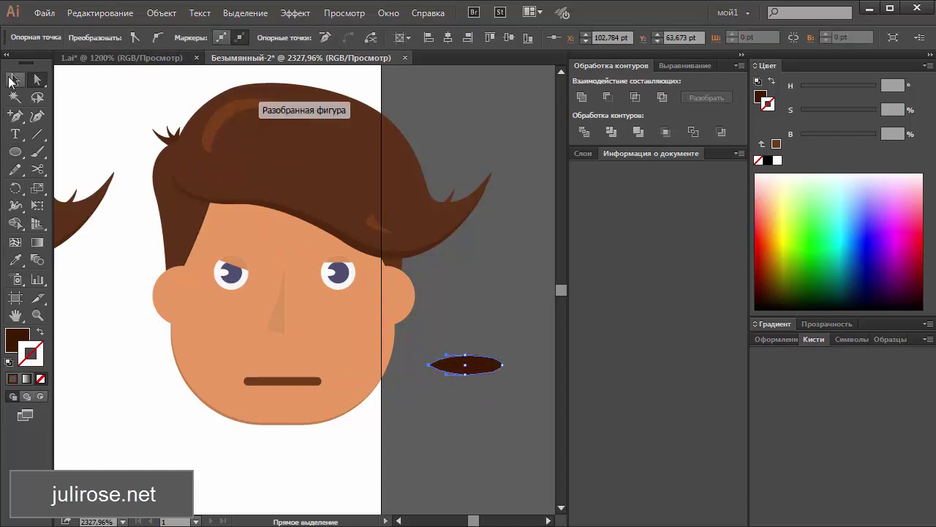
click(469, 298)
mouse_move(502, 364)
mouse_down()
mouse_move(278, 235)
mouse_move(258, 234)
mouse_move(265, 249)
mouse_move(251, 255)
mouse_move(234, 238)
mouse_up()
click(430, 343)
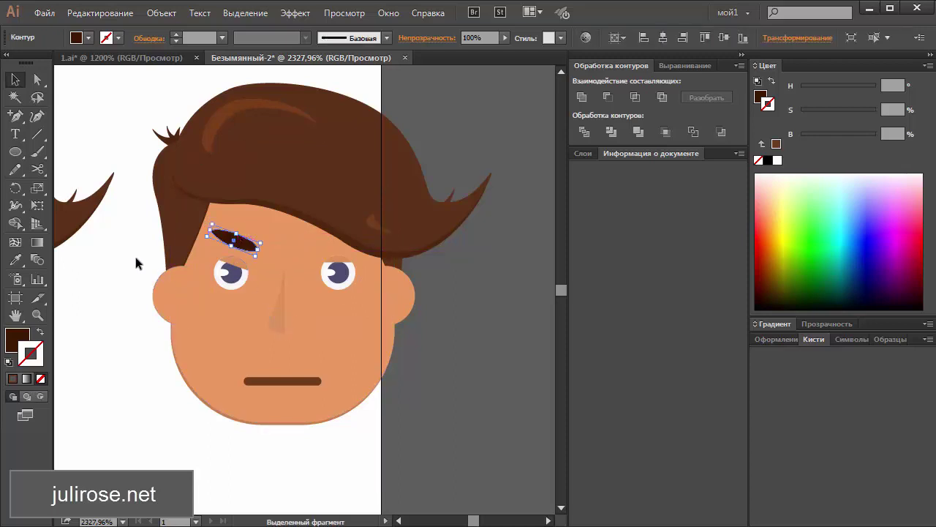
Keep the left eye's original width and lower the eyebrow closer to the eye
key(a)
drag(216, 430, 321, 380)
drag(220, 446, 306, 327)
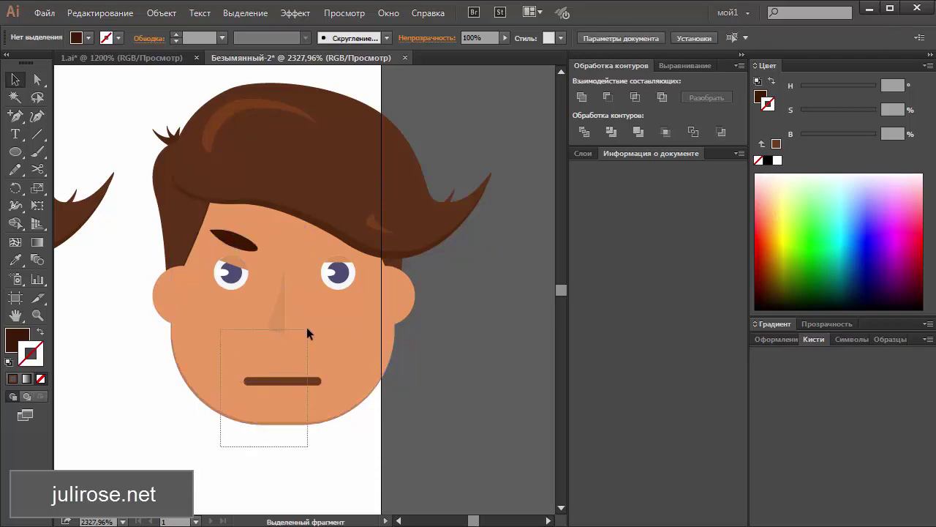
key(ctrl+shift+a)
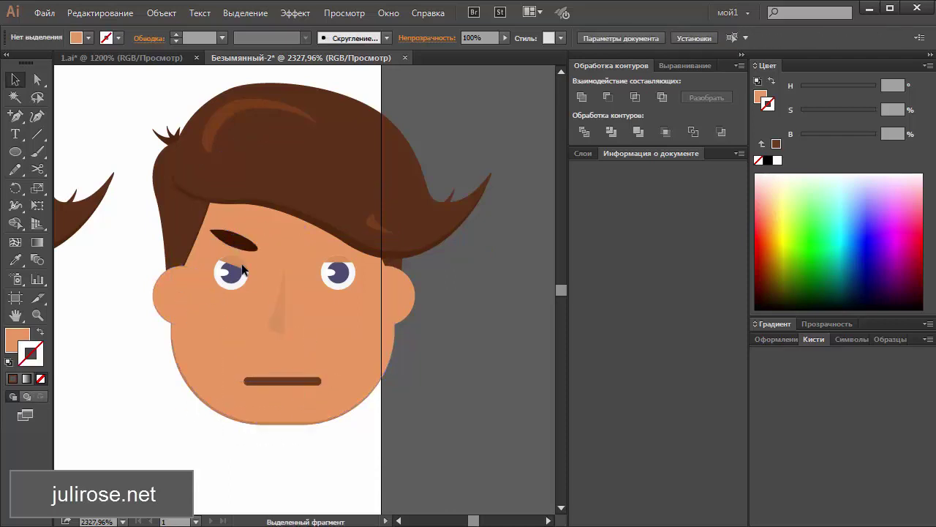
click(241, 269)
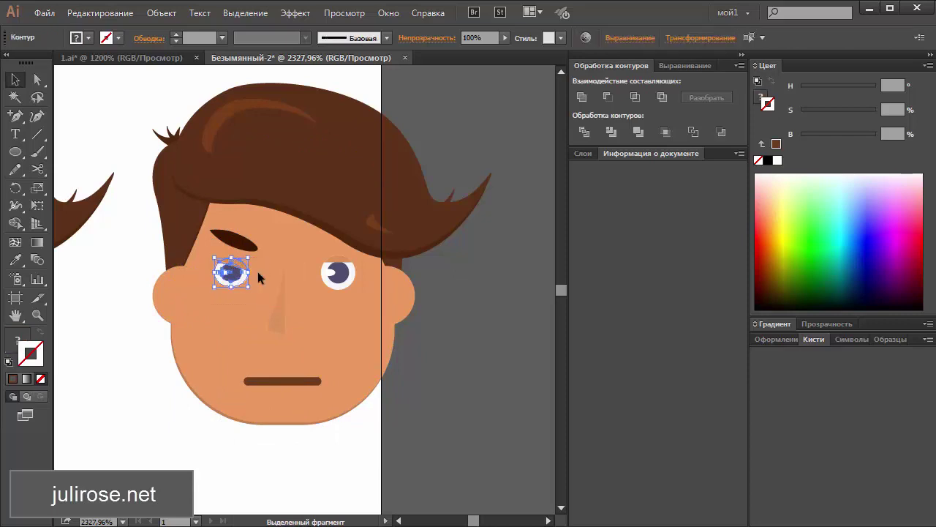
mouse_move(256, 272)
mouse_down()
mouse_move(205, 272)
mouse_move(251, 253)
mouse_up()
key(ctrl+shift+a)
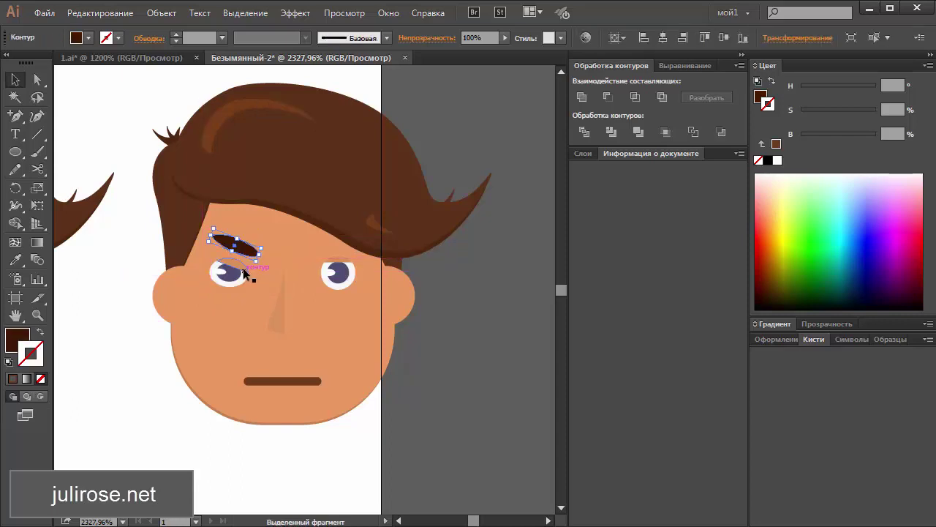
key(ctrl+shift+a)
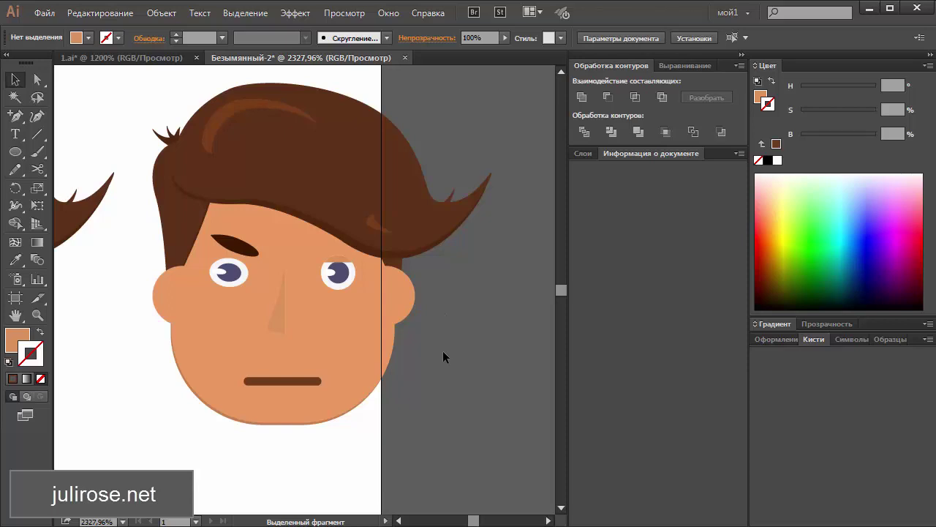
drag(250, 252, 250, 263)
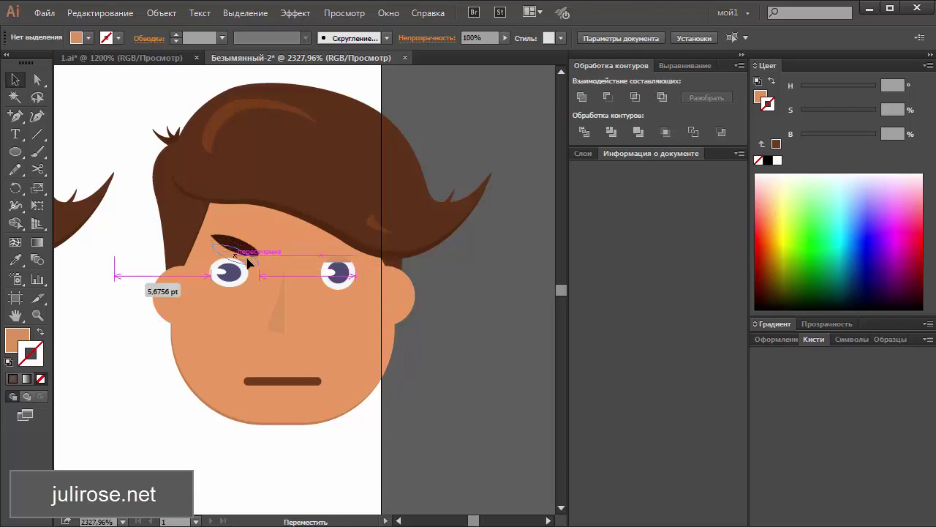
click(454, 379)
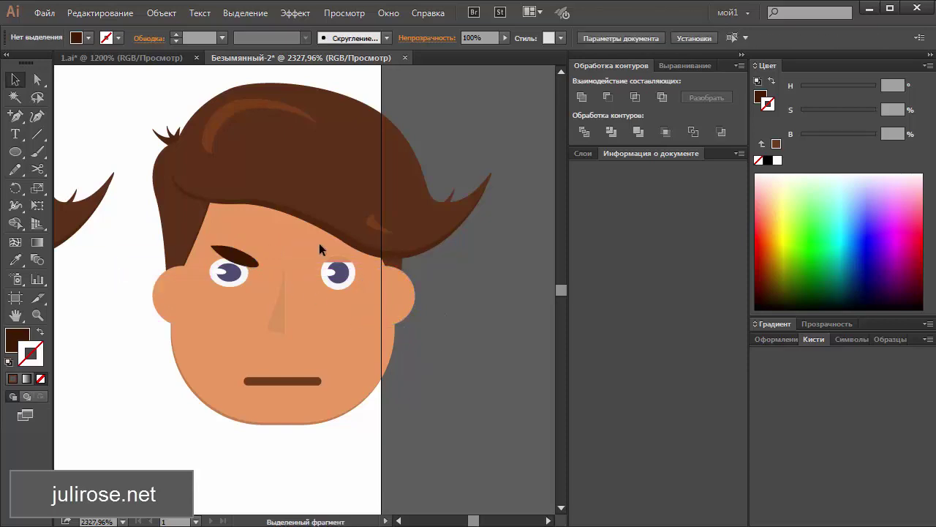
Delete the right eye and enlarge the slanted eyebrow
click(346, 286)
key(Delete)
click(235, 255)
drag(211, 245, 206, 245)
click(258, 237)
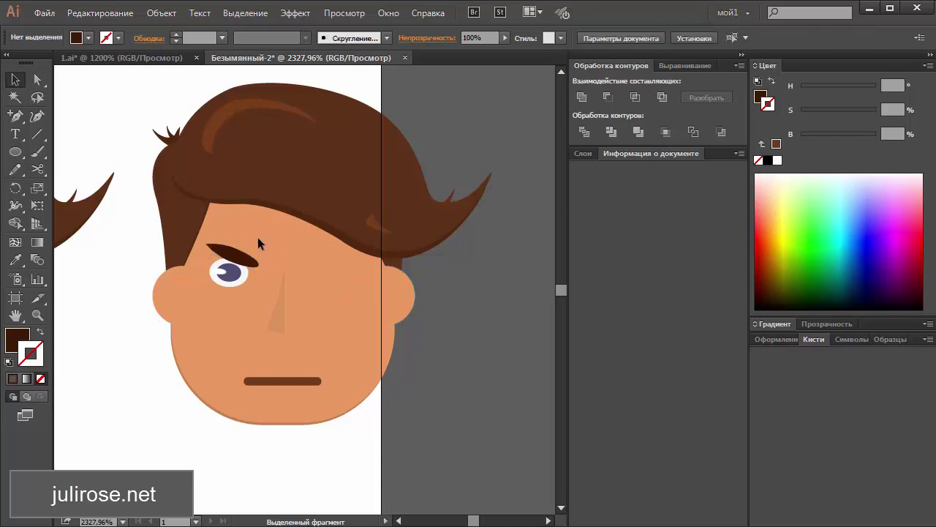
Reflect a copy of the left eye and slanted brow across the nose onto the right side
click(217, 287)
click(16, 189)
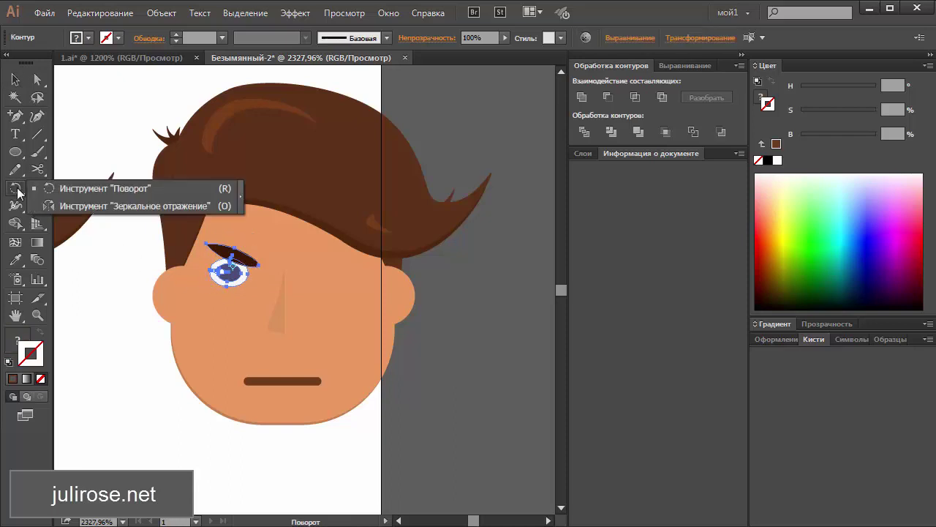
click(81, 206)
click(284, 269)
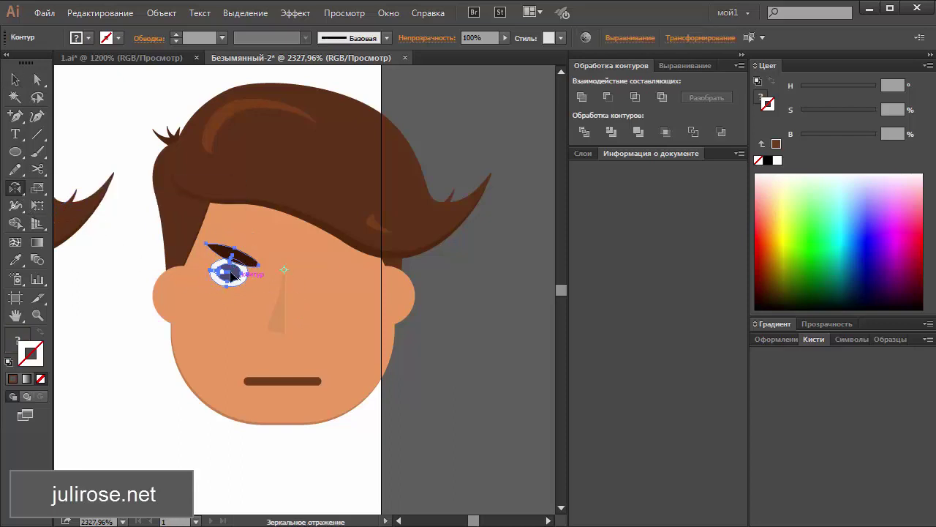
drag(232, 275, 336, 277)
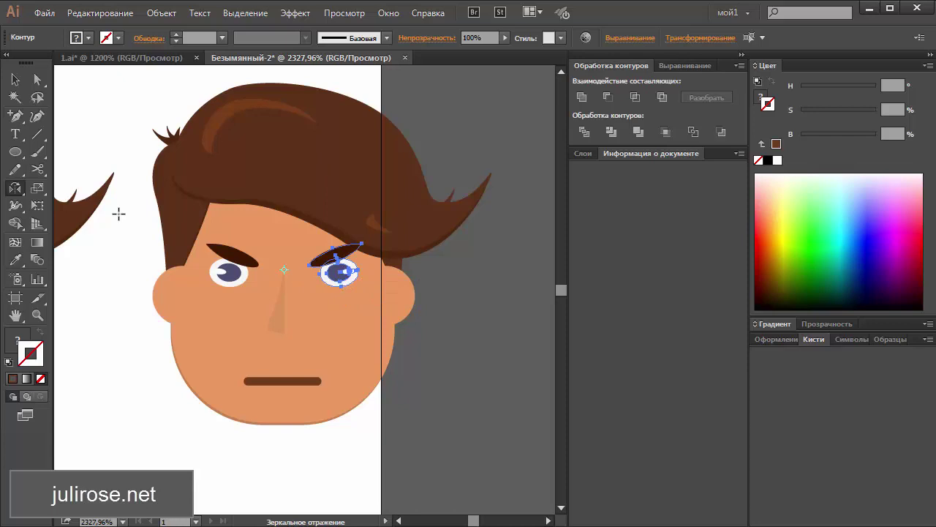
click(16, 81)
key(Left)
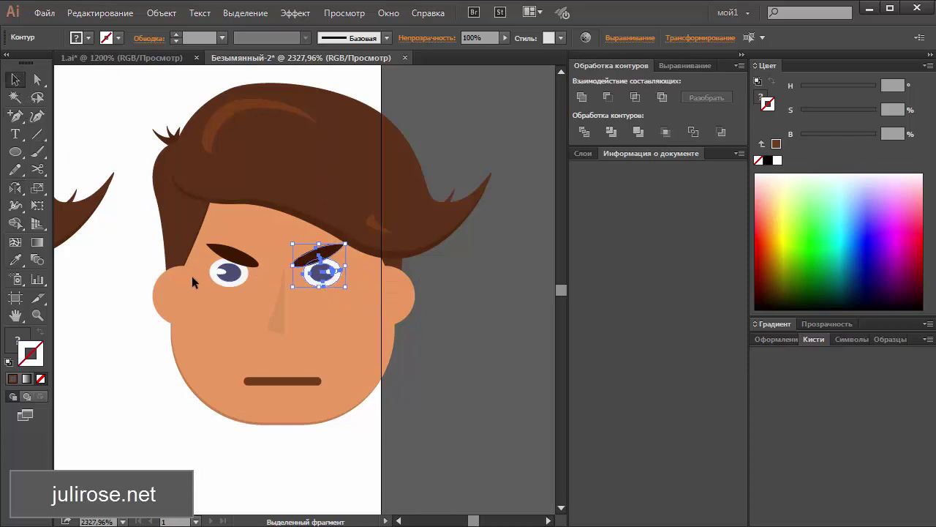
key(Right)
drag(335, 272, 331, 275)
click(492, 356)
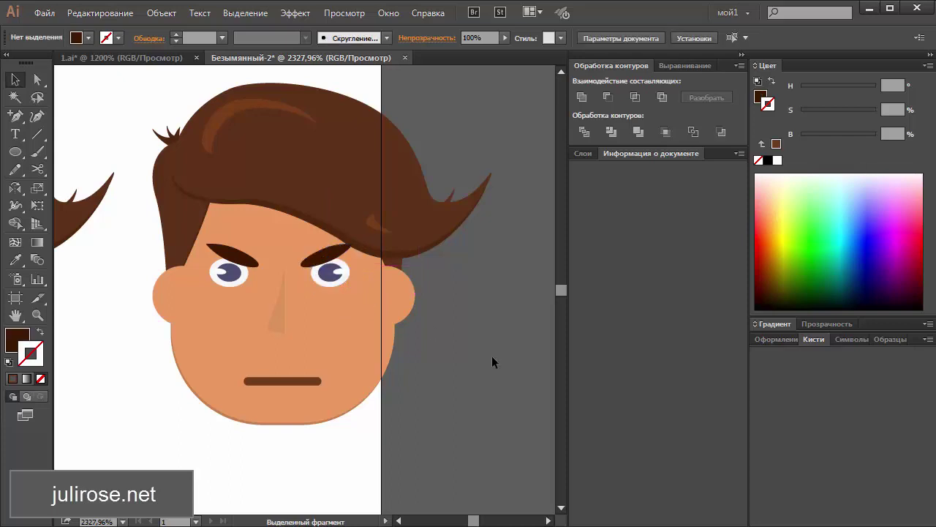
key(ctrl+z)
Zoom out to show the smiling, worried and scowling faces side by side
click(460, 352)
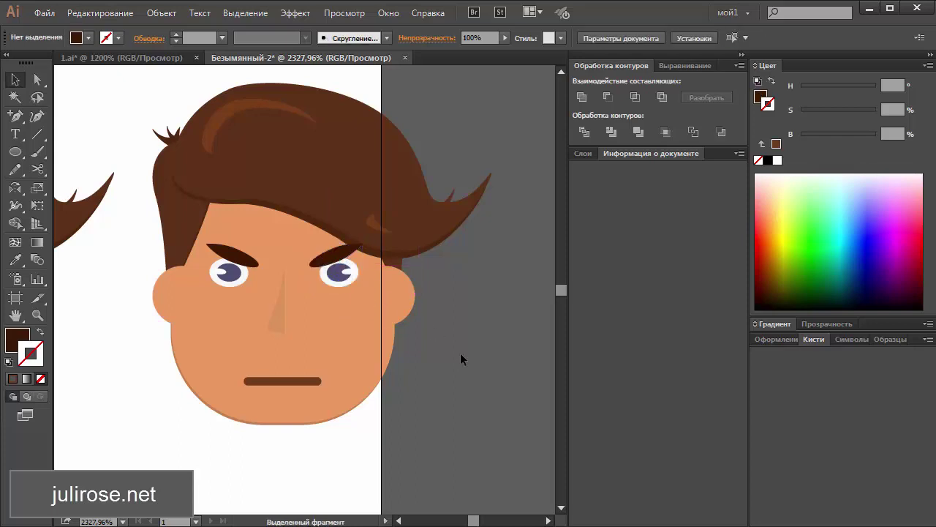
scroll(461, 352, down, 1)
key(ctrl+minus)
key(ctrl+minus)
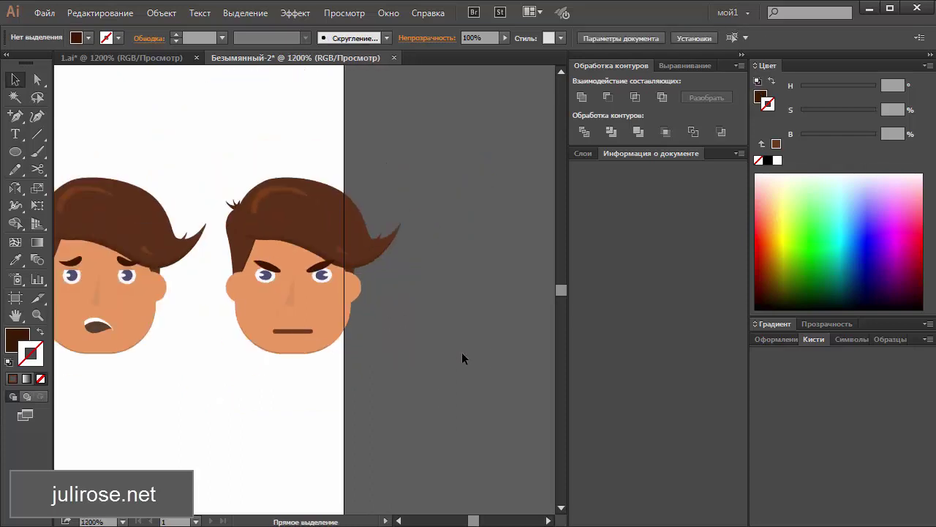
key(ctrl+minus)
key(ctrl+minus)
key(ctrl+plus)
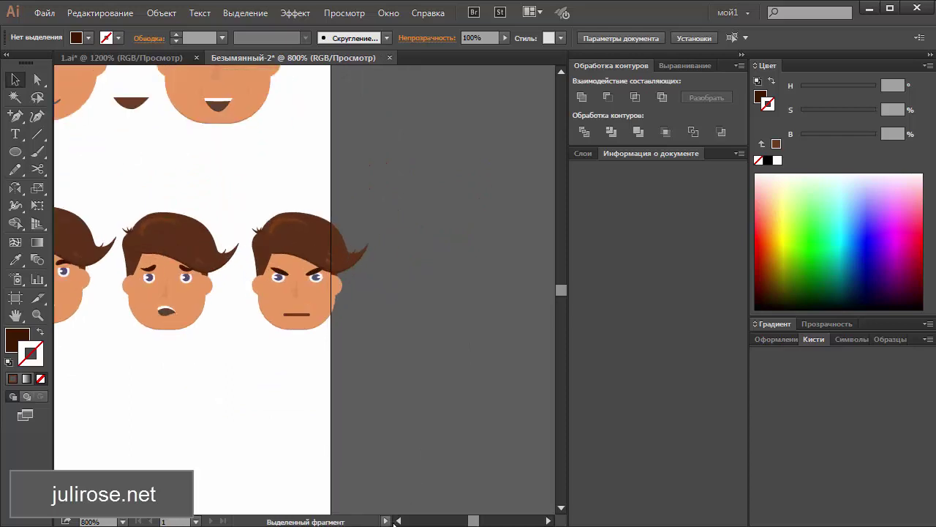
click(399, 521)
click(398, 520)
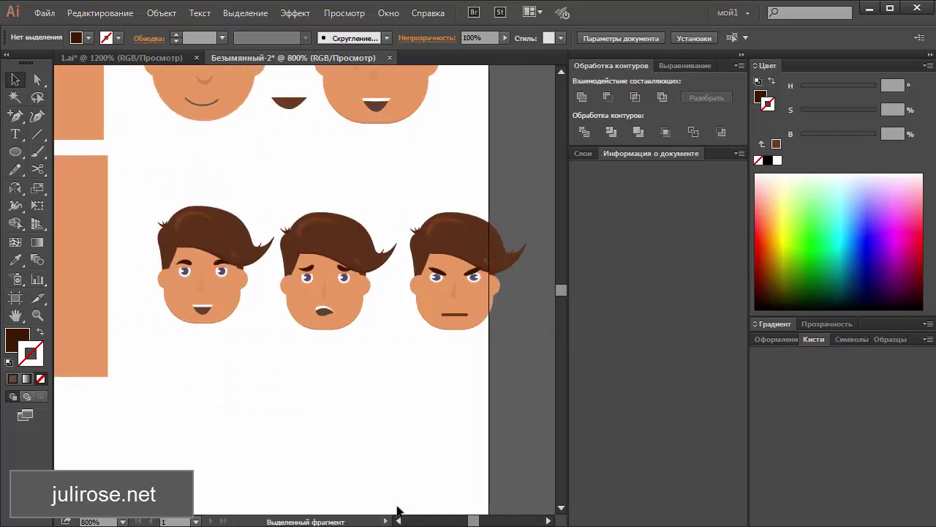
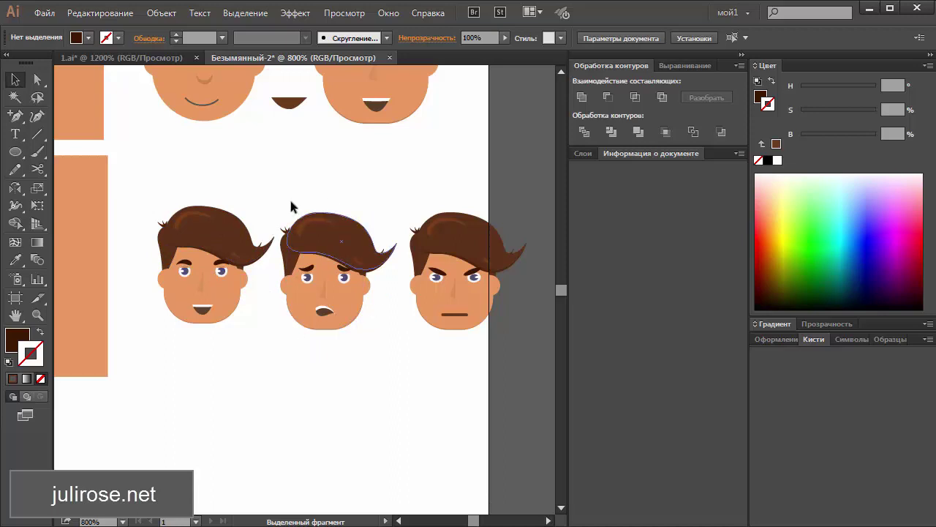
Lift both eyebrows on the worried lower-middle face, then fit the whole artboard in view
key(z)
drag(284, 189, 373, 334)
key(v)
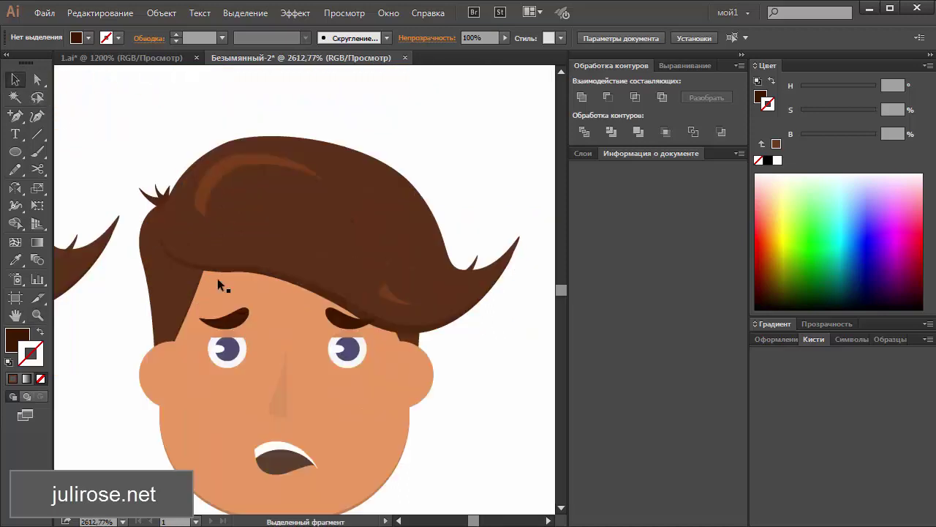
drag(245, 320, 245, 307)
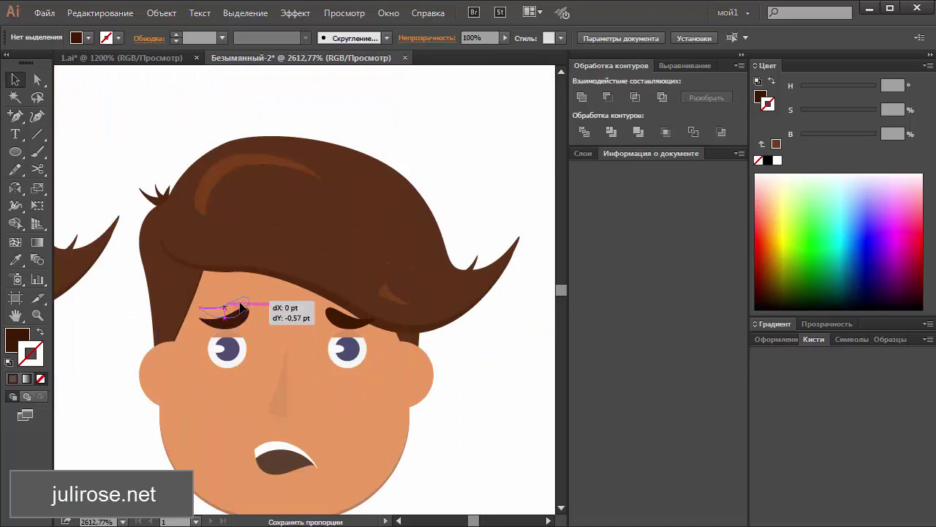
shift+click(335, 322)
drag(337, 324, 336, 310)
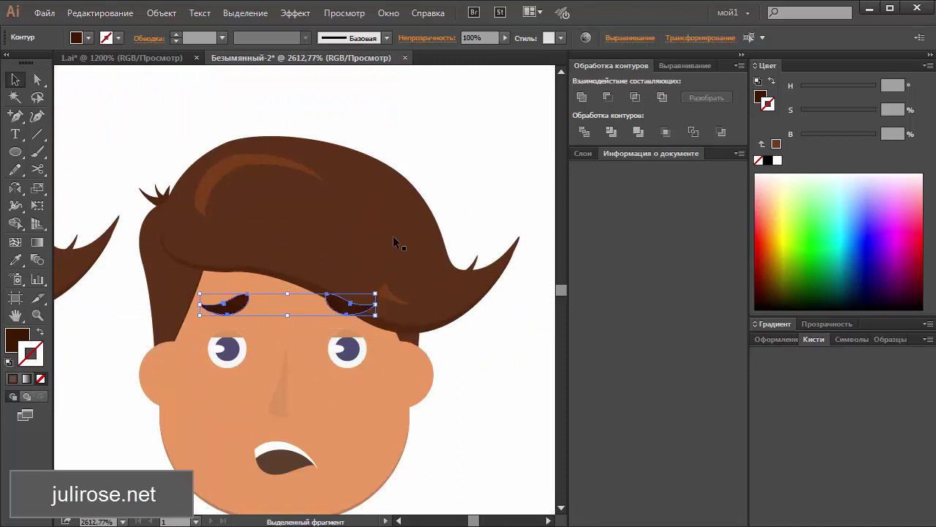
click(442, 172)
key(ctrl+0)
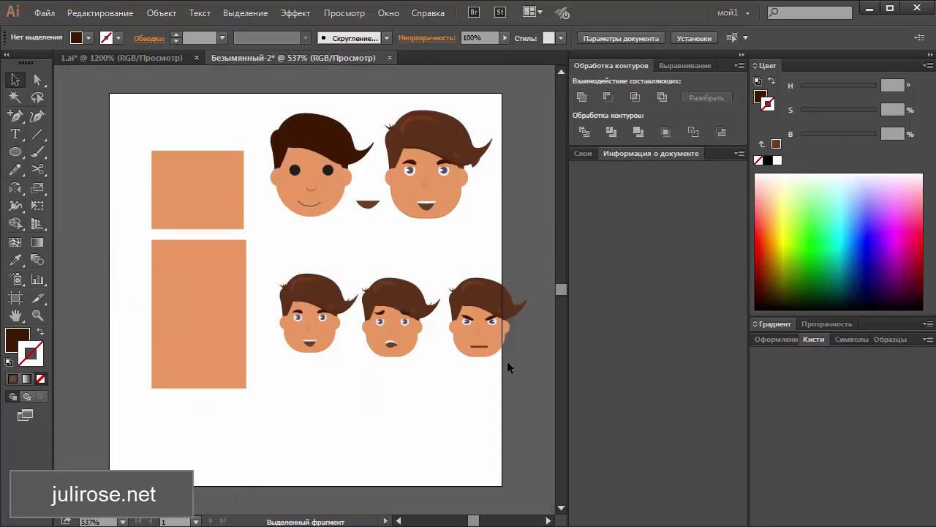
Nudge the top-left face's smiling mouth a touch to the right
scroll(507, 360, up, 2)
scroll(507, 361, down, 2)
click(313, 207)
drag(313, 208, 314, 210)
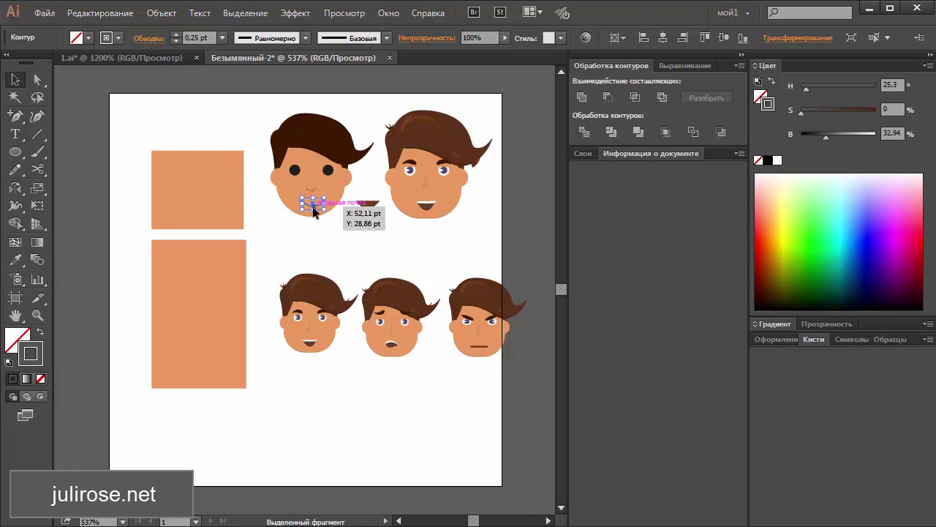
click(322, 240)
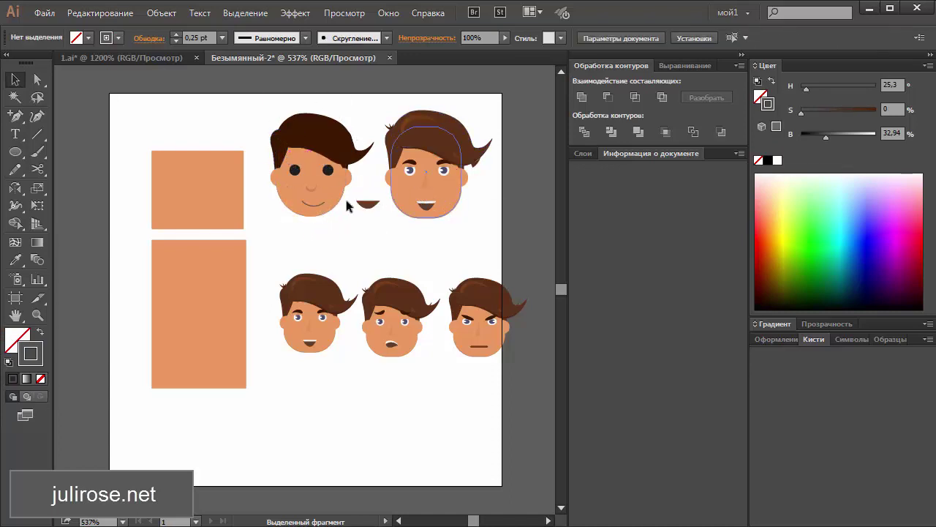
Nudge the hair group of the angry lower-right face slightly downward
scroll(450, 382, down, 1)
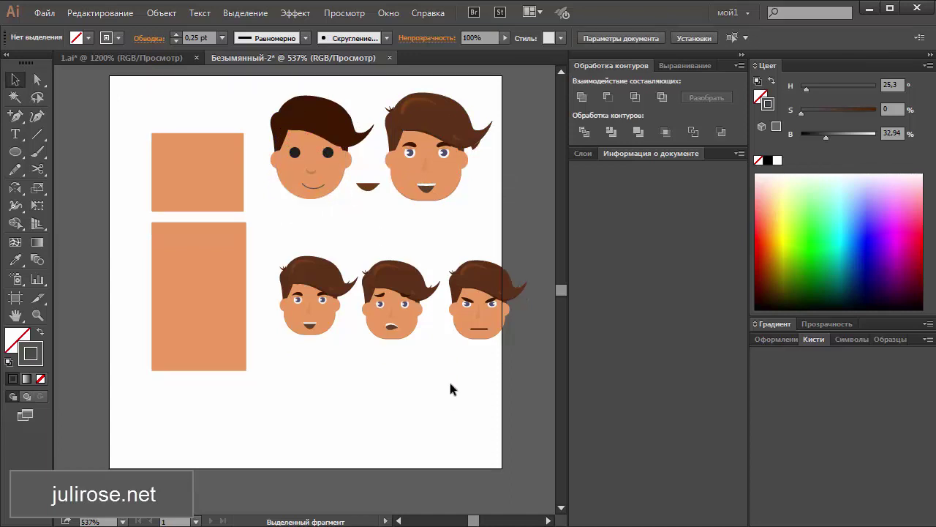
scroll(451, 388, down, 1)
click(495, 268)
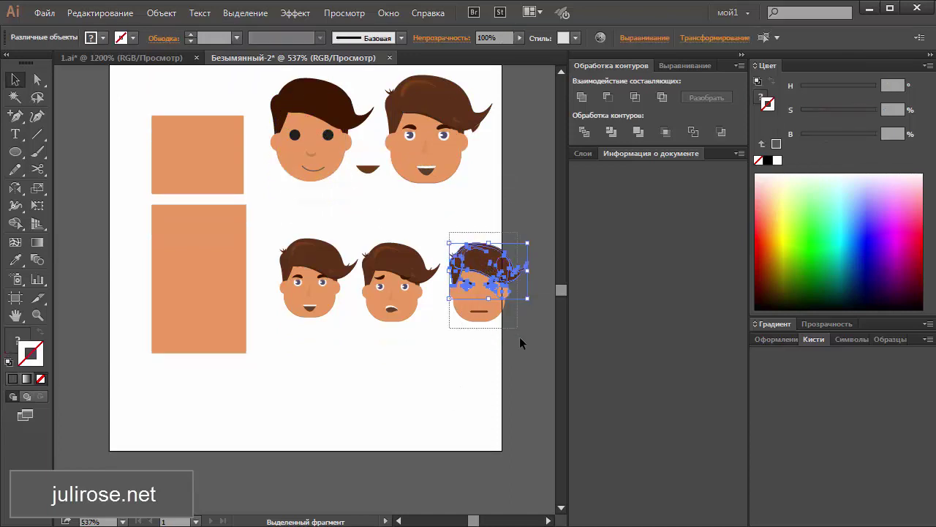
drag(483, 298, 482, 302)
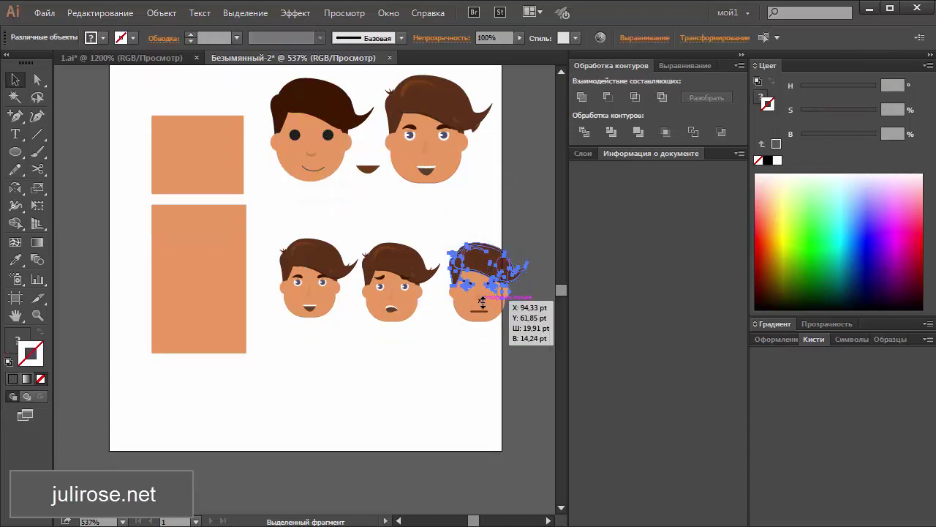
click(514, 372)
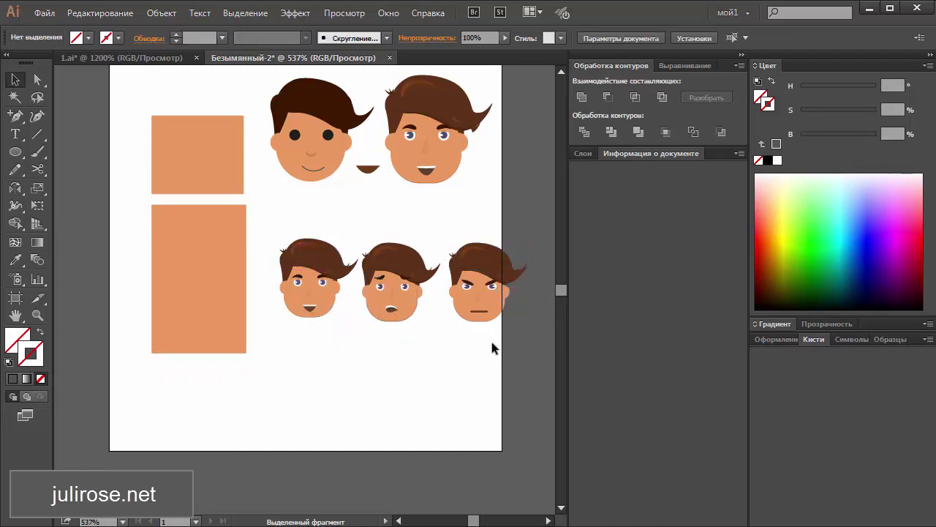
scroll(440, 362, down, 1)
scroll(441, 362, up, 1)
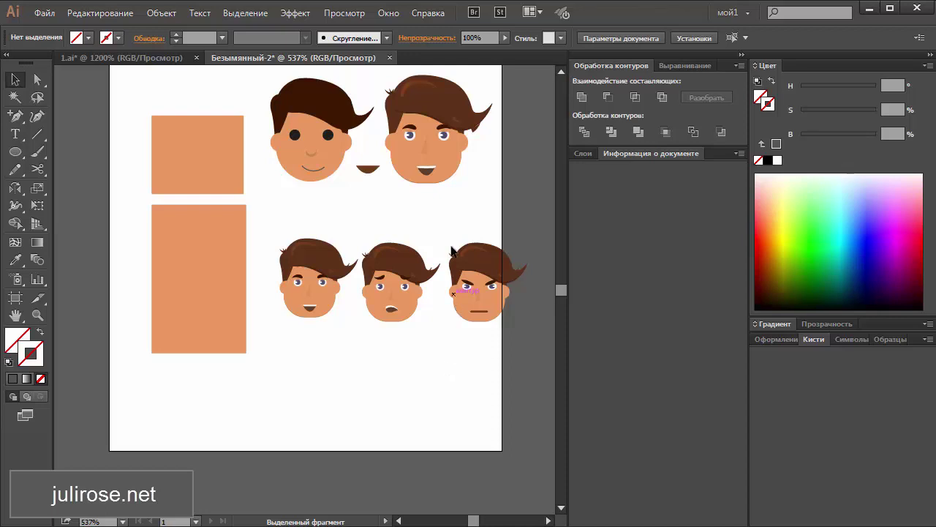